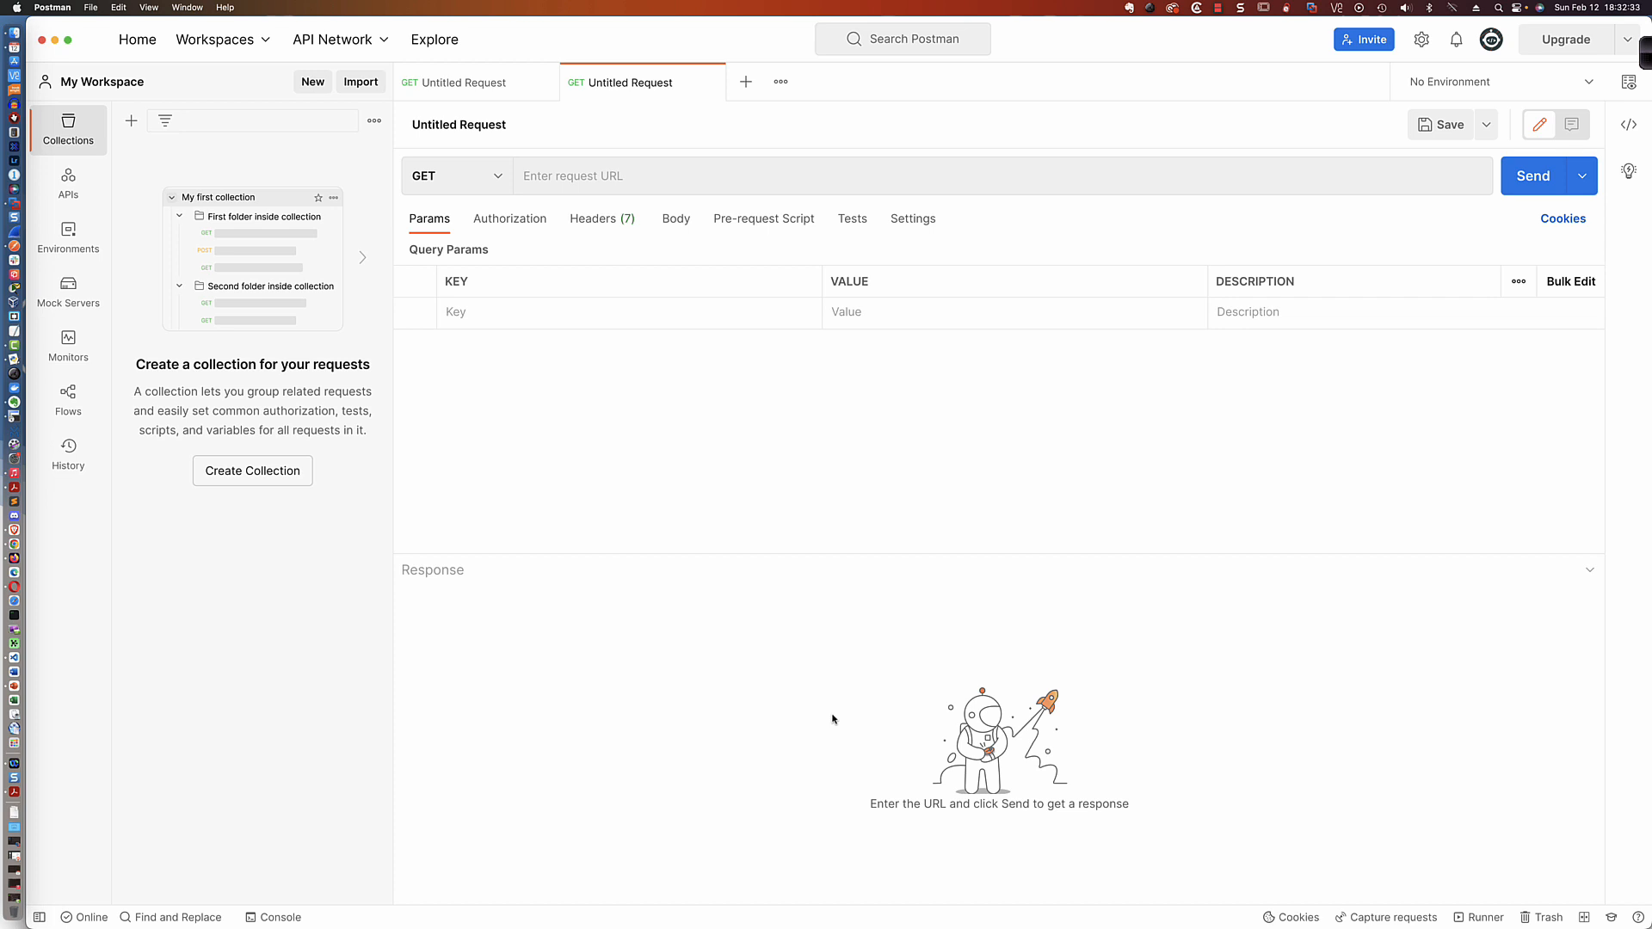
click(497, 177)
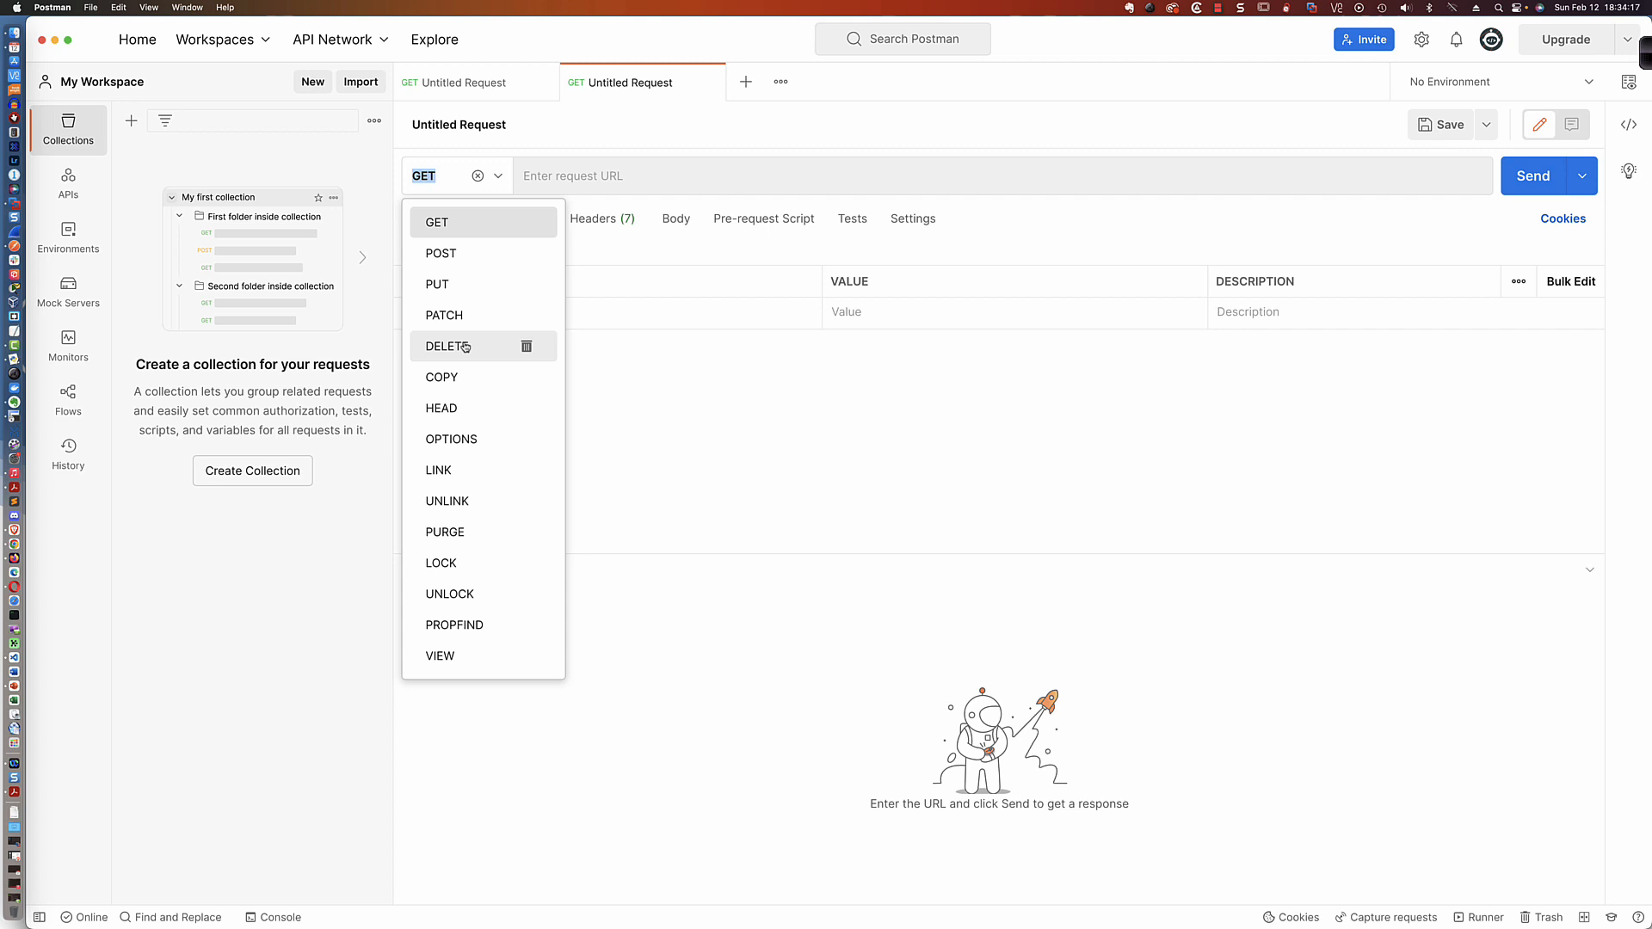
click(653, 354)
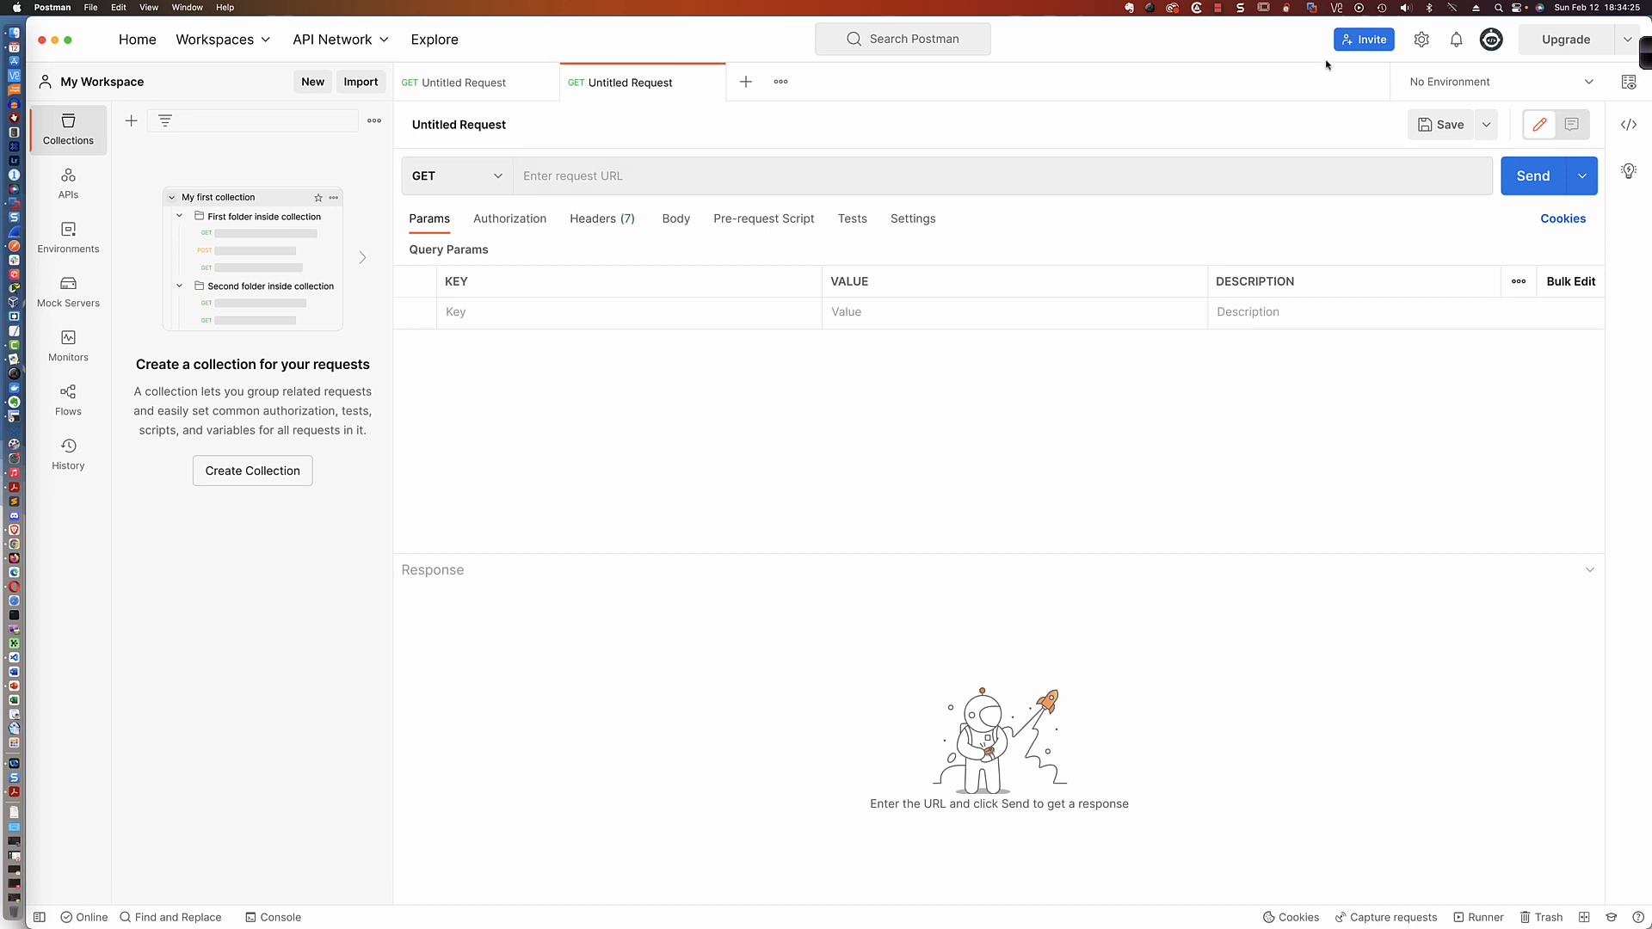
Step: Create a team workspace named YOUTUBE VIDEOS with the summary "This is my workspace for all the tutorials I do for YouTube!"
click(266, 41)
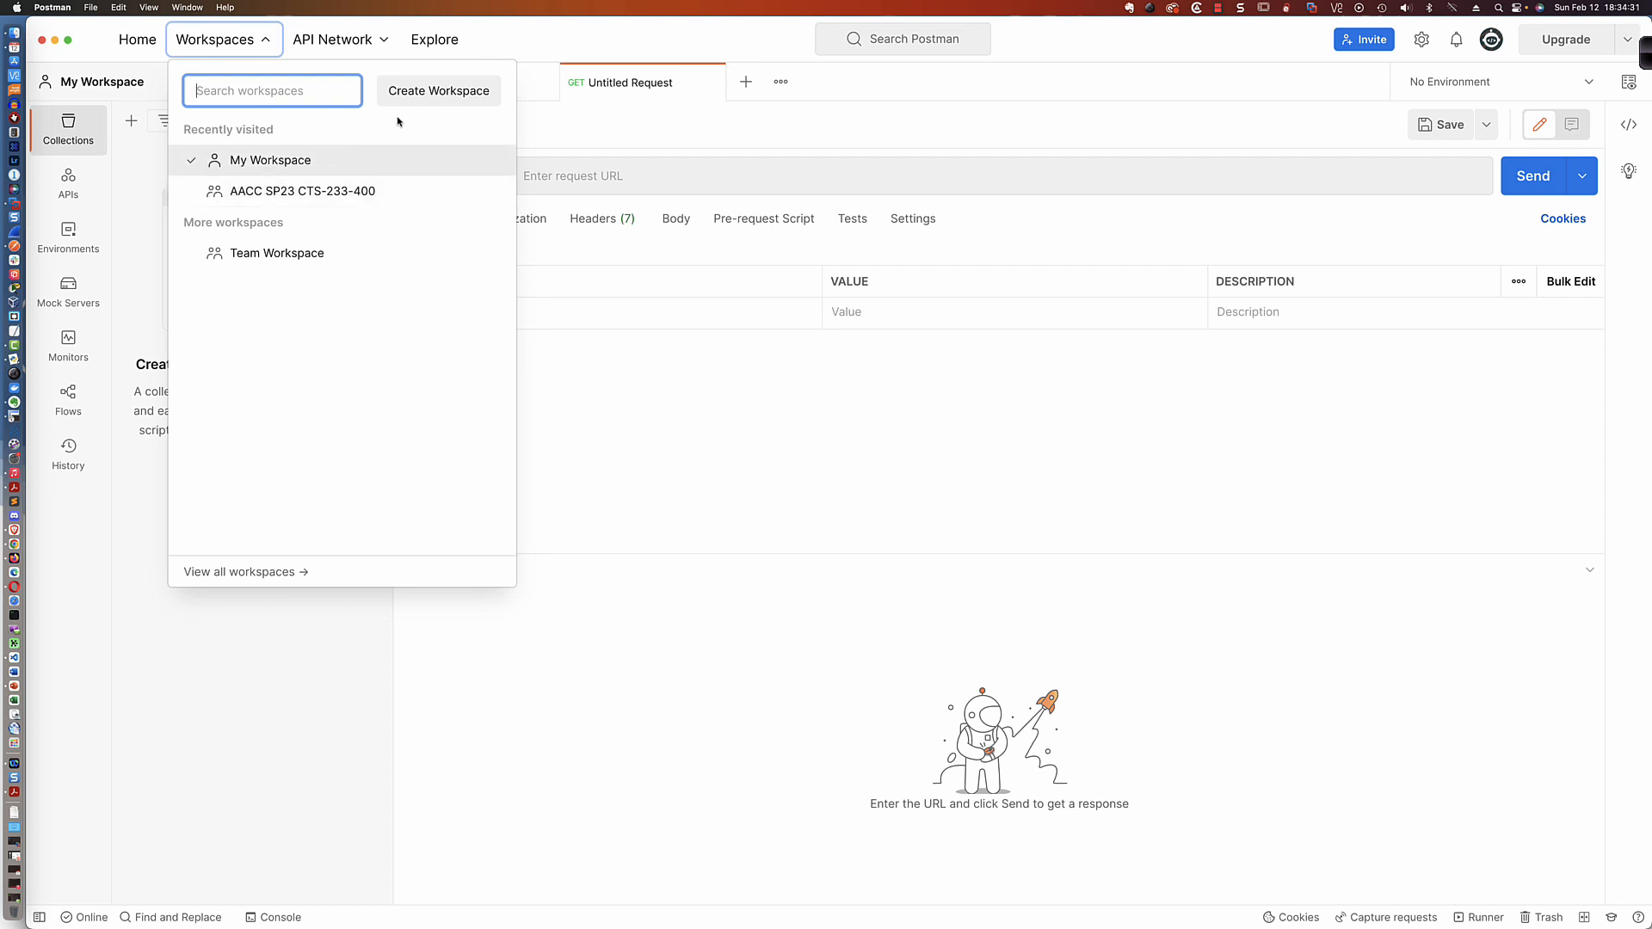
click(447, 91)
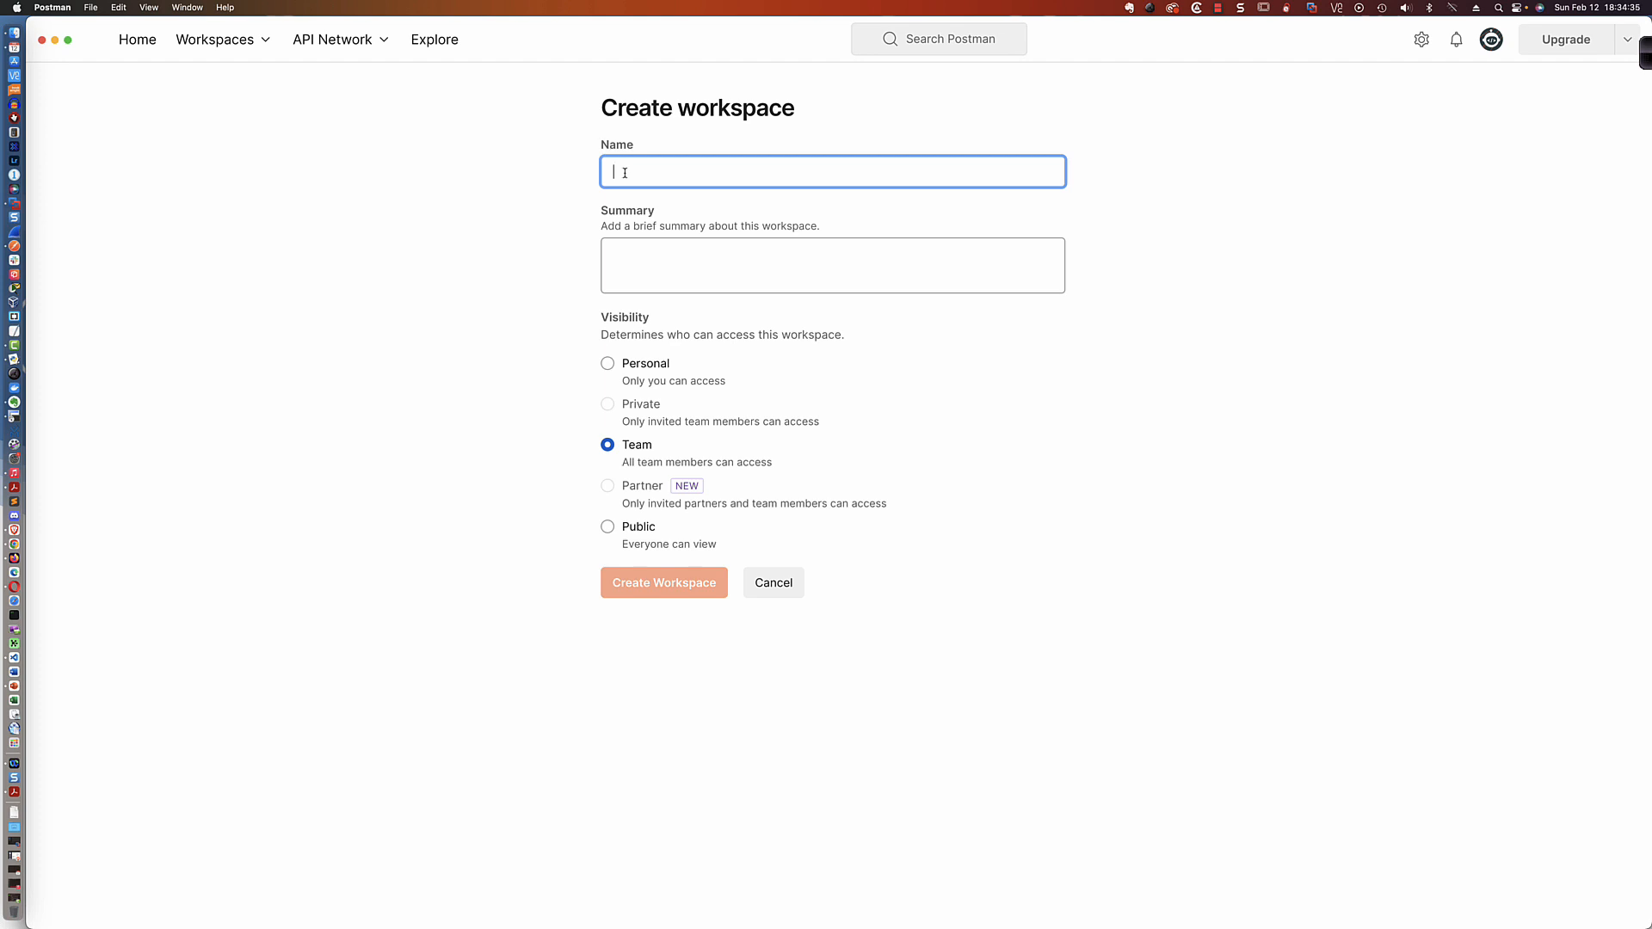
text(YOUTUBE VIDEOS)
click(627, 256)
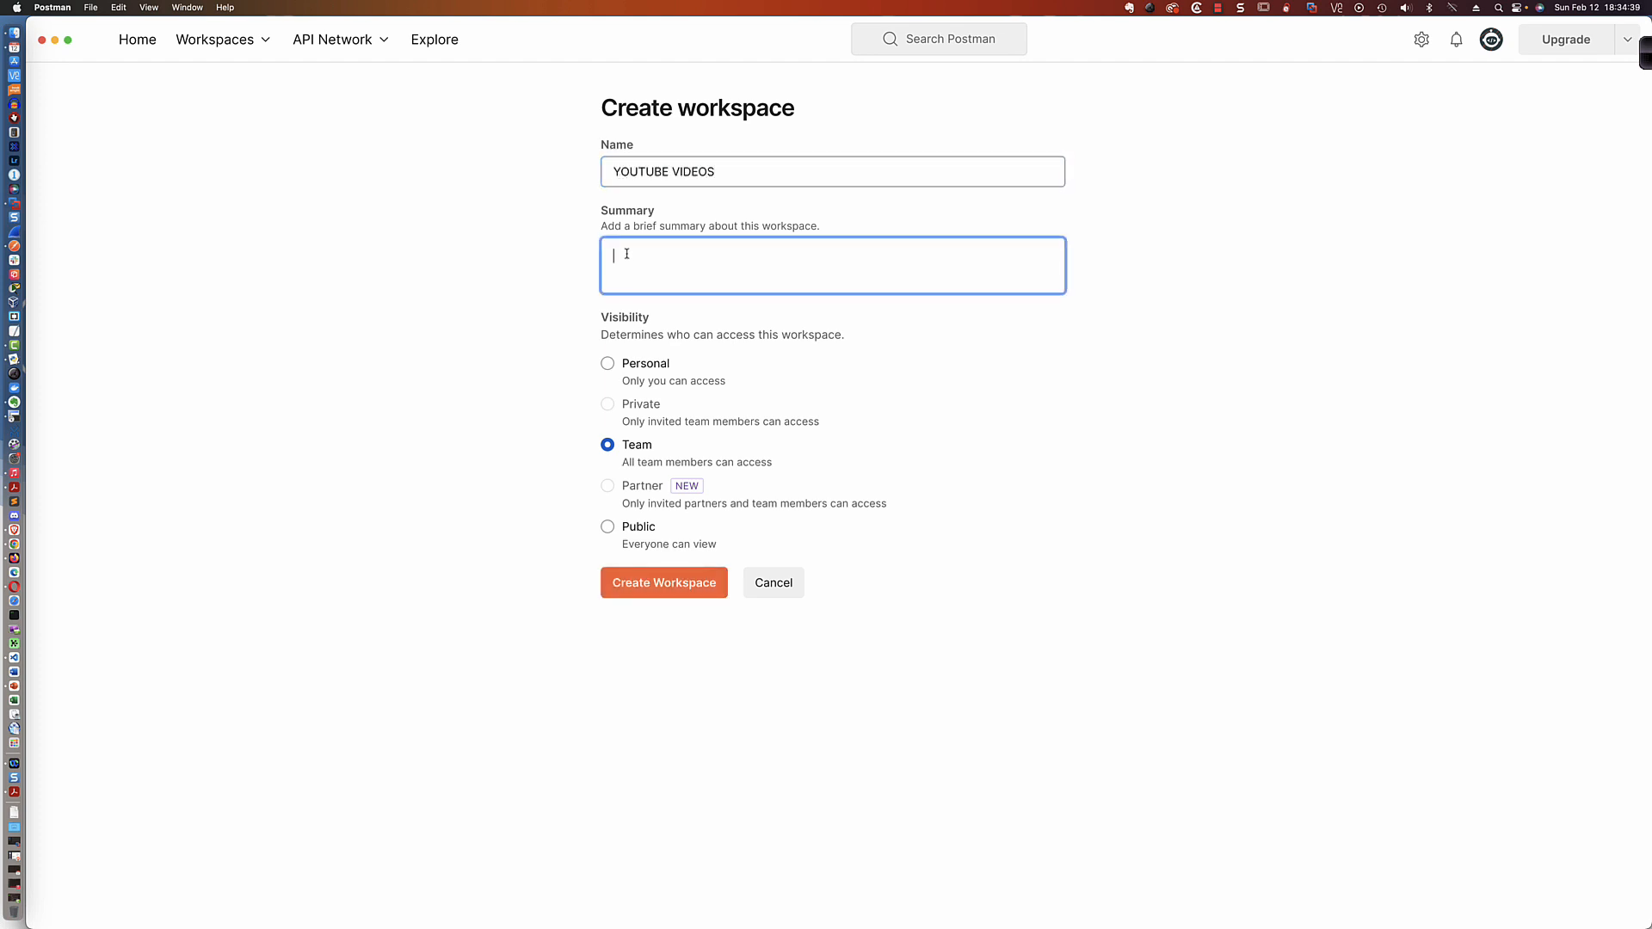
text(This is my workspace for all the tutorials I do fo)
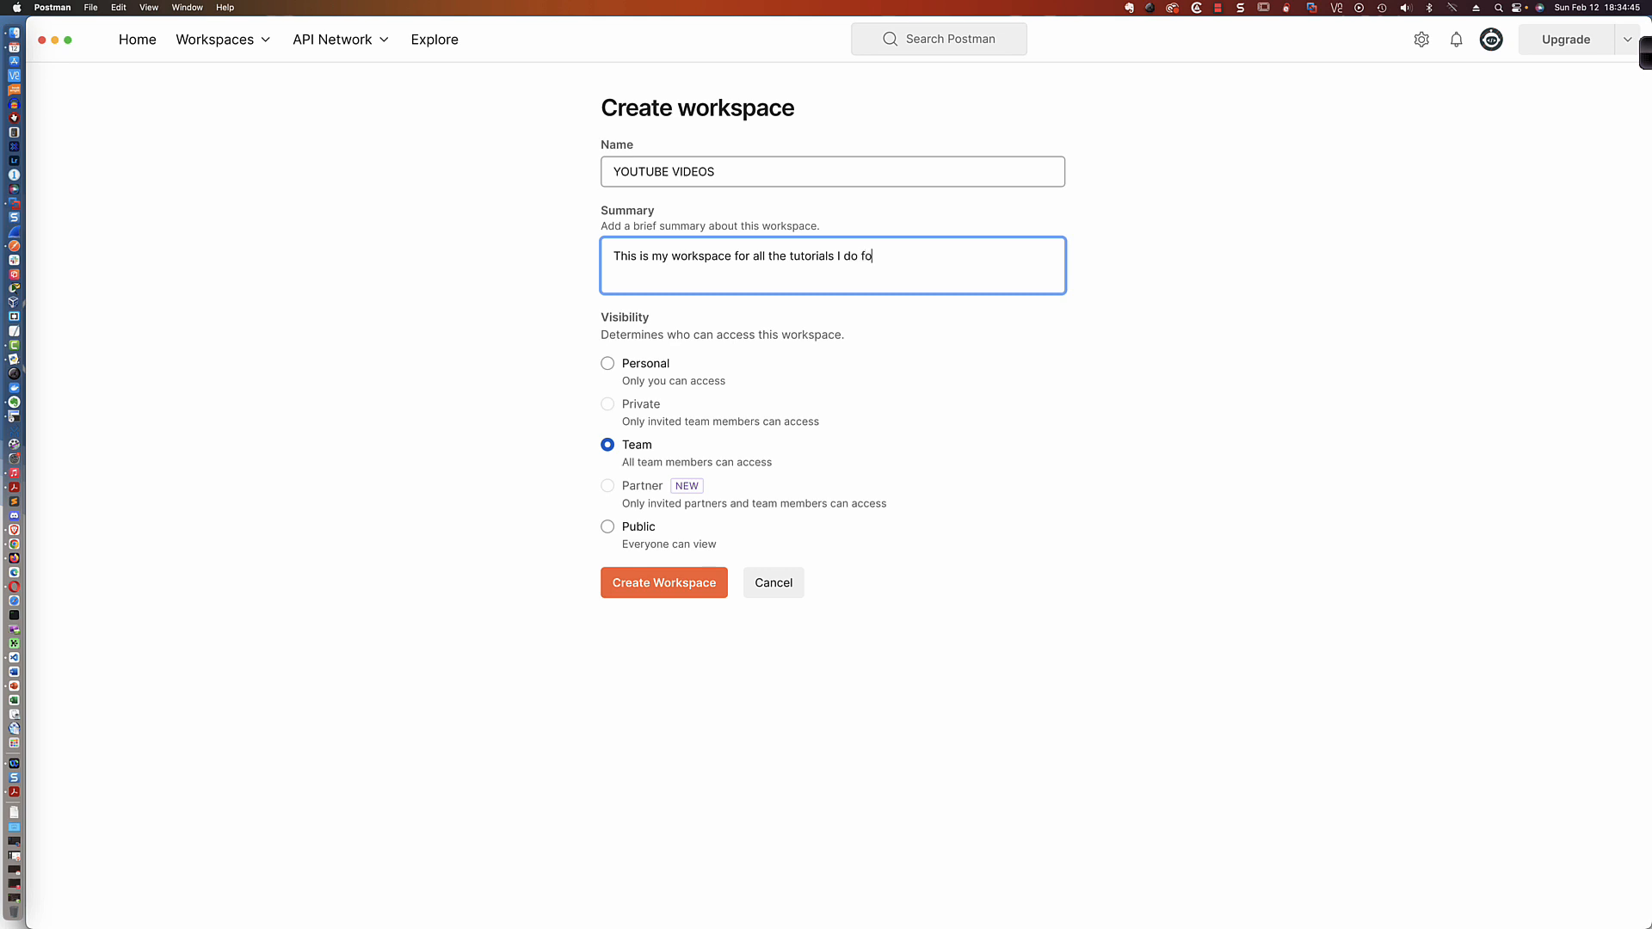
text(r YouTube!)
click(659, 593)
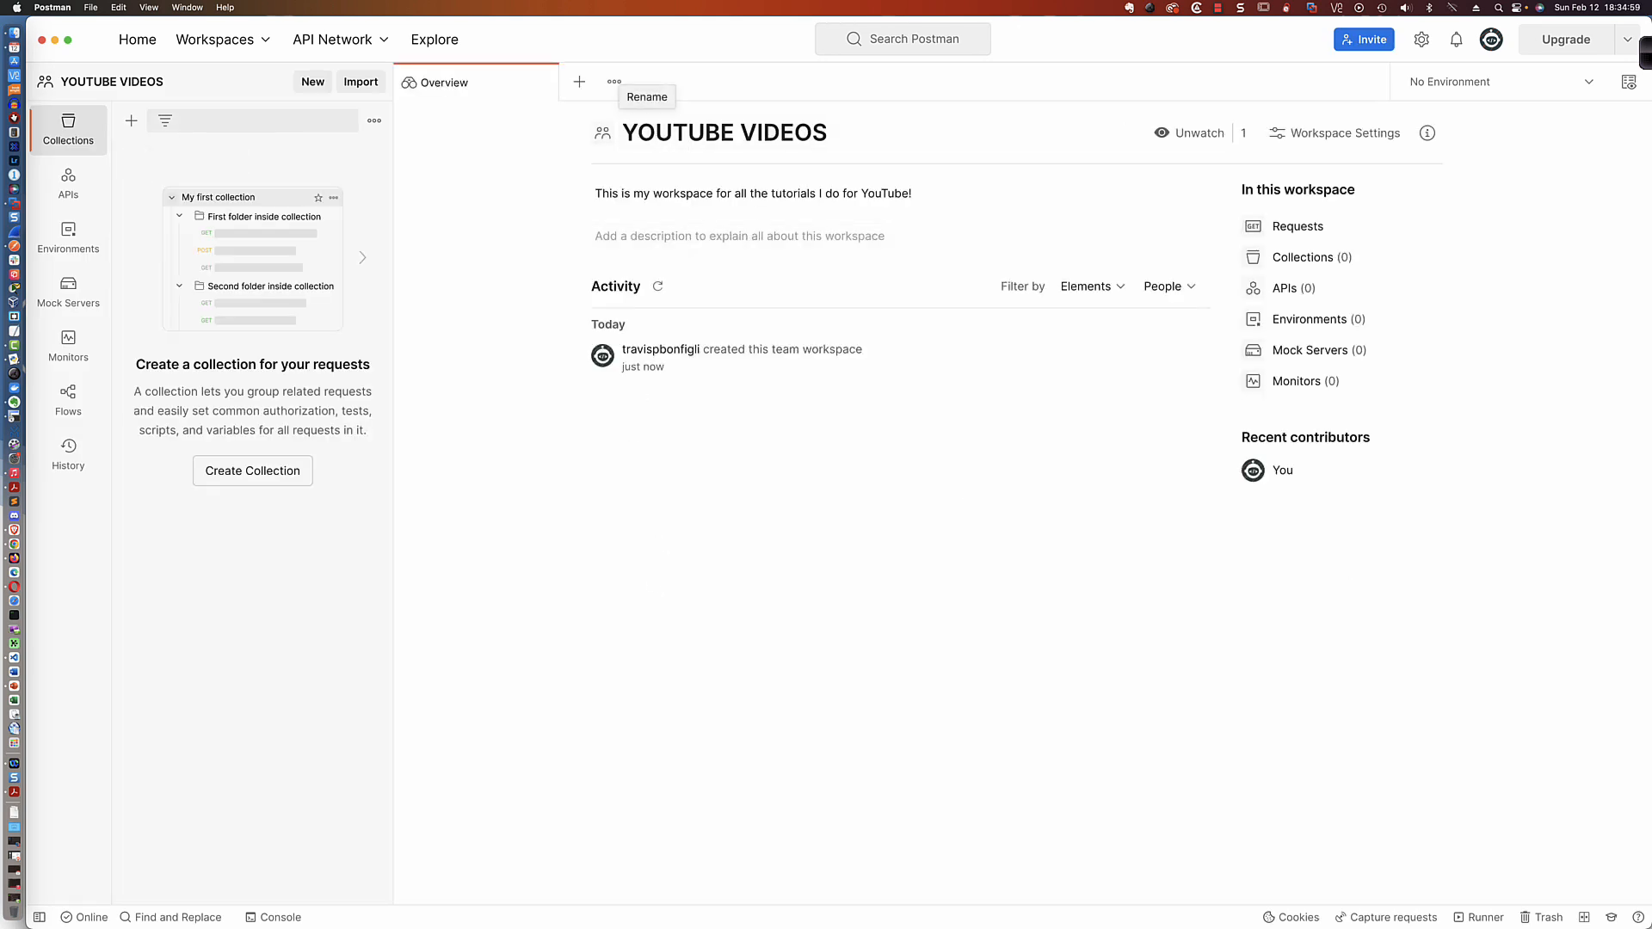
Step: View My Workspace and the AACC SP23 CTS-233-400 workspace, and return to the YOUTUBE VIDEOS workspace
click(265, 45)
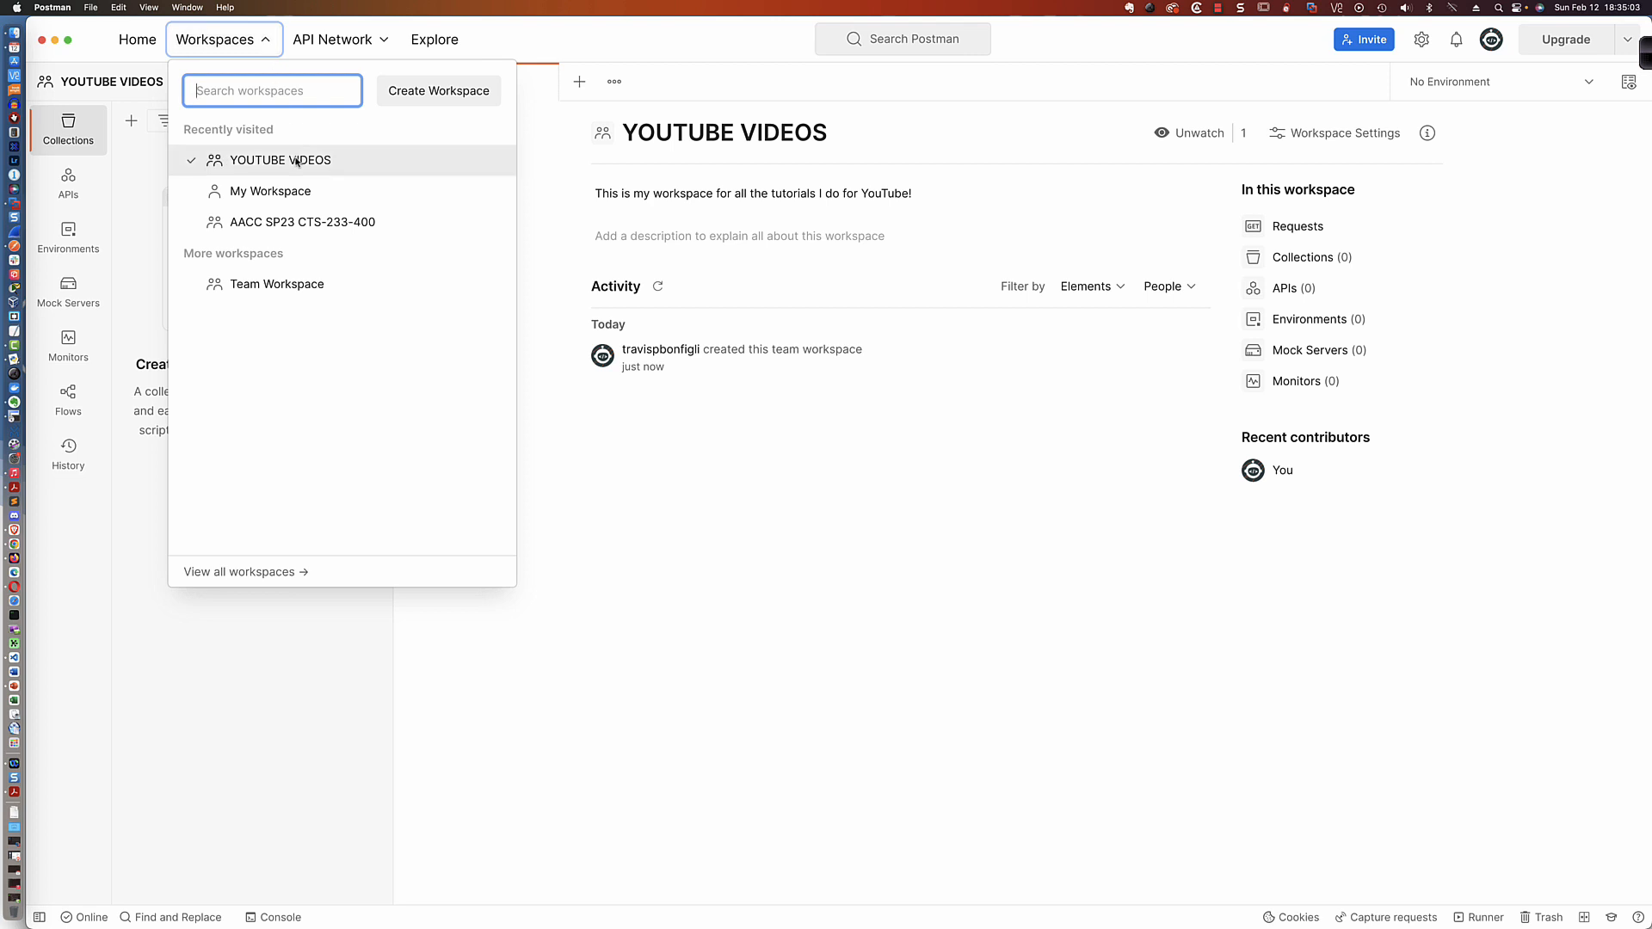
click(282, 191)
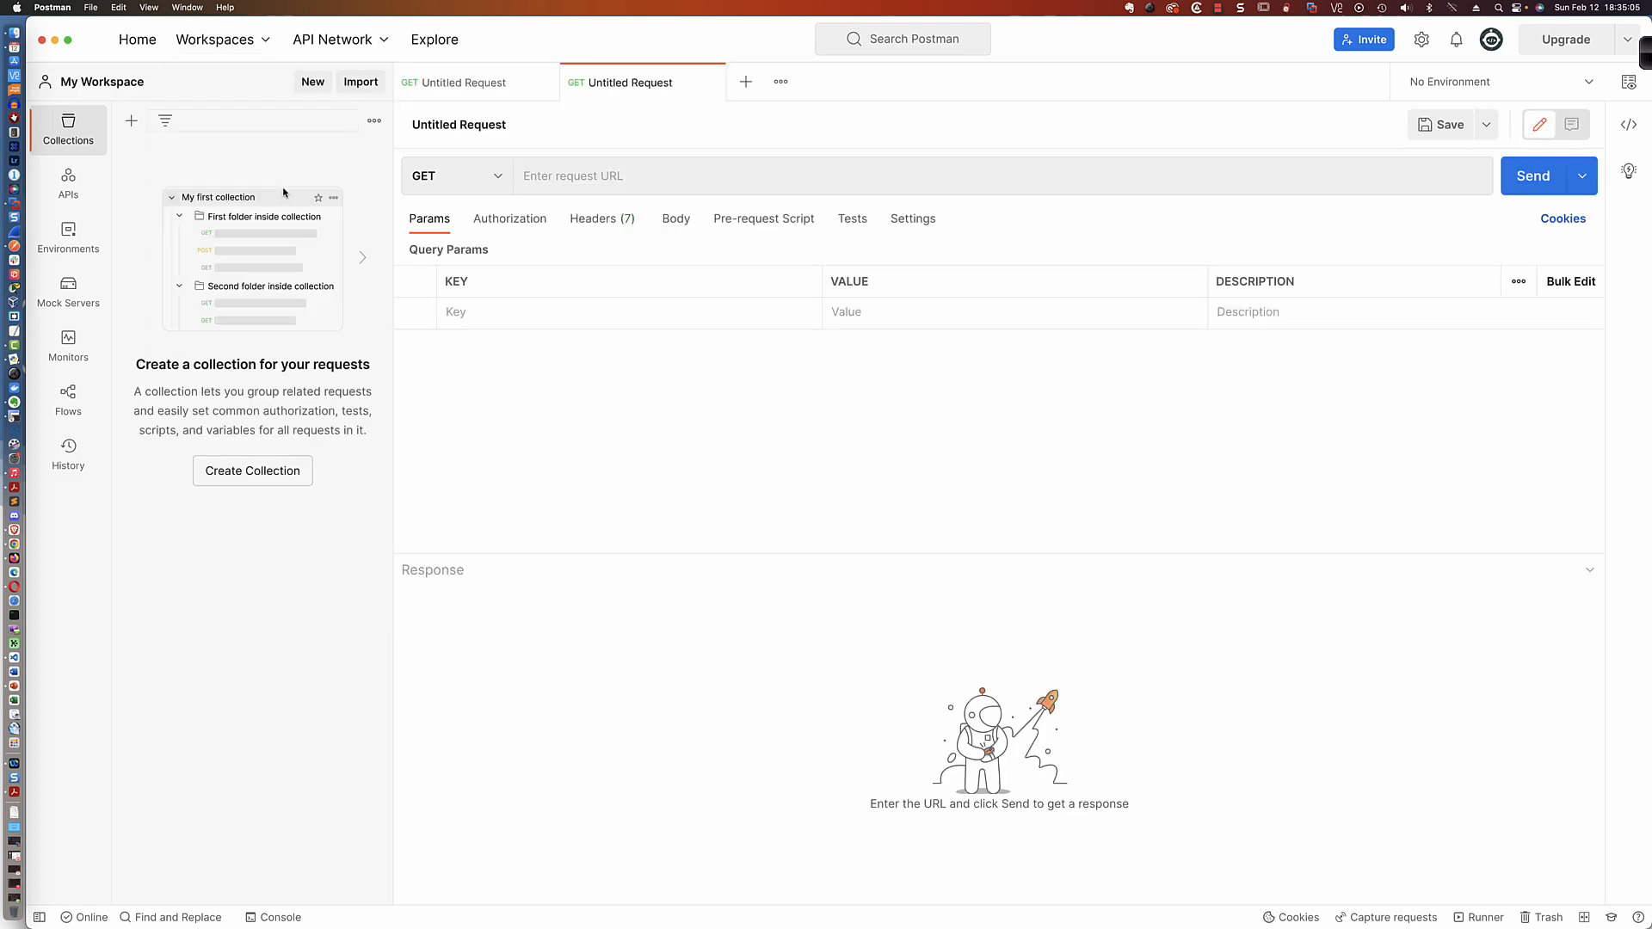
click(266, 43)
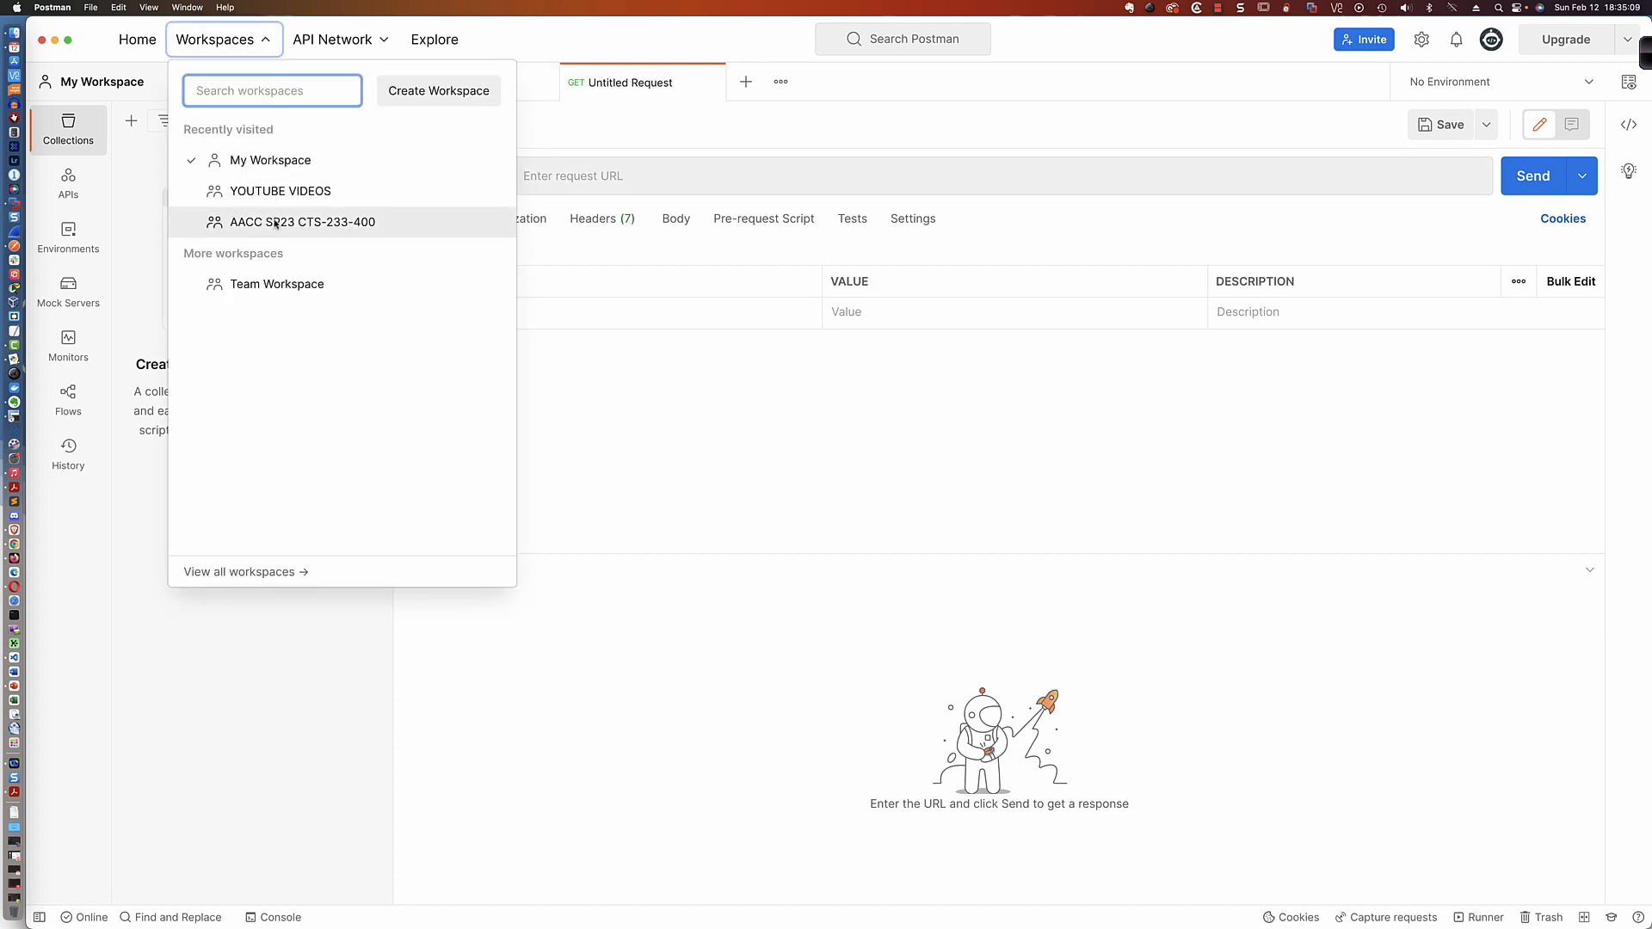
click(275, 222)
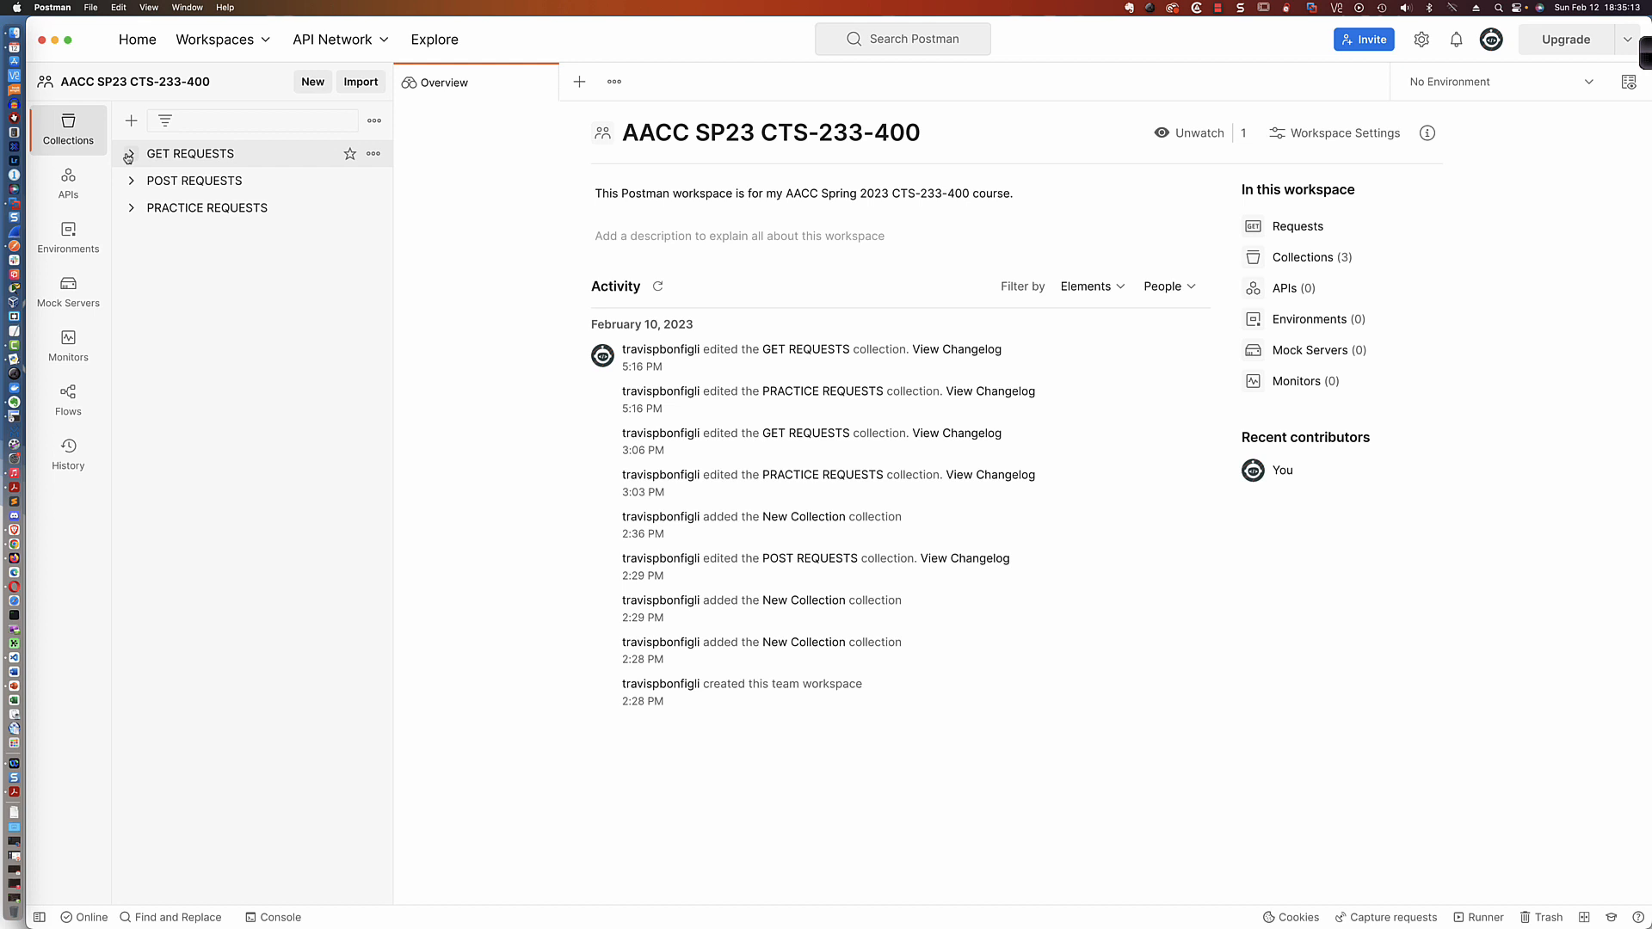
click(241, 49)
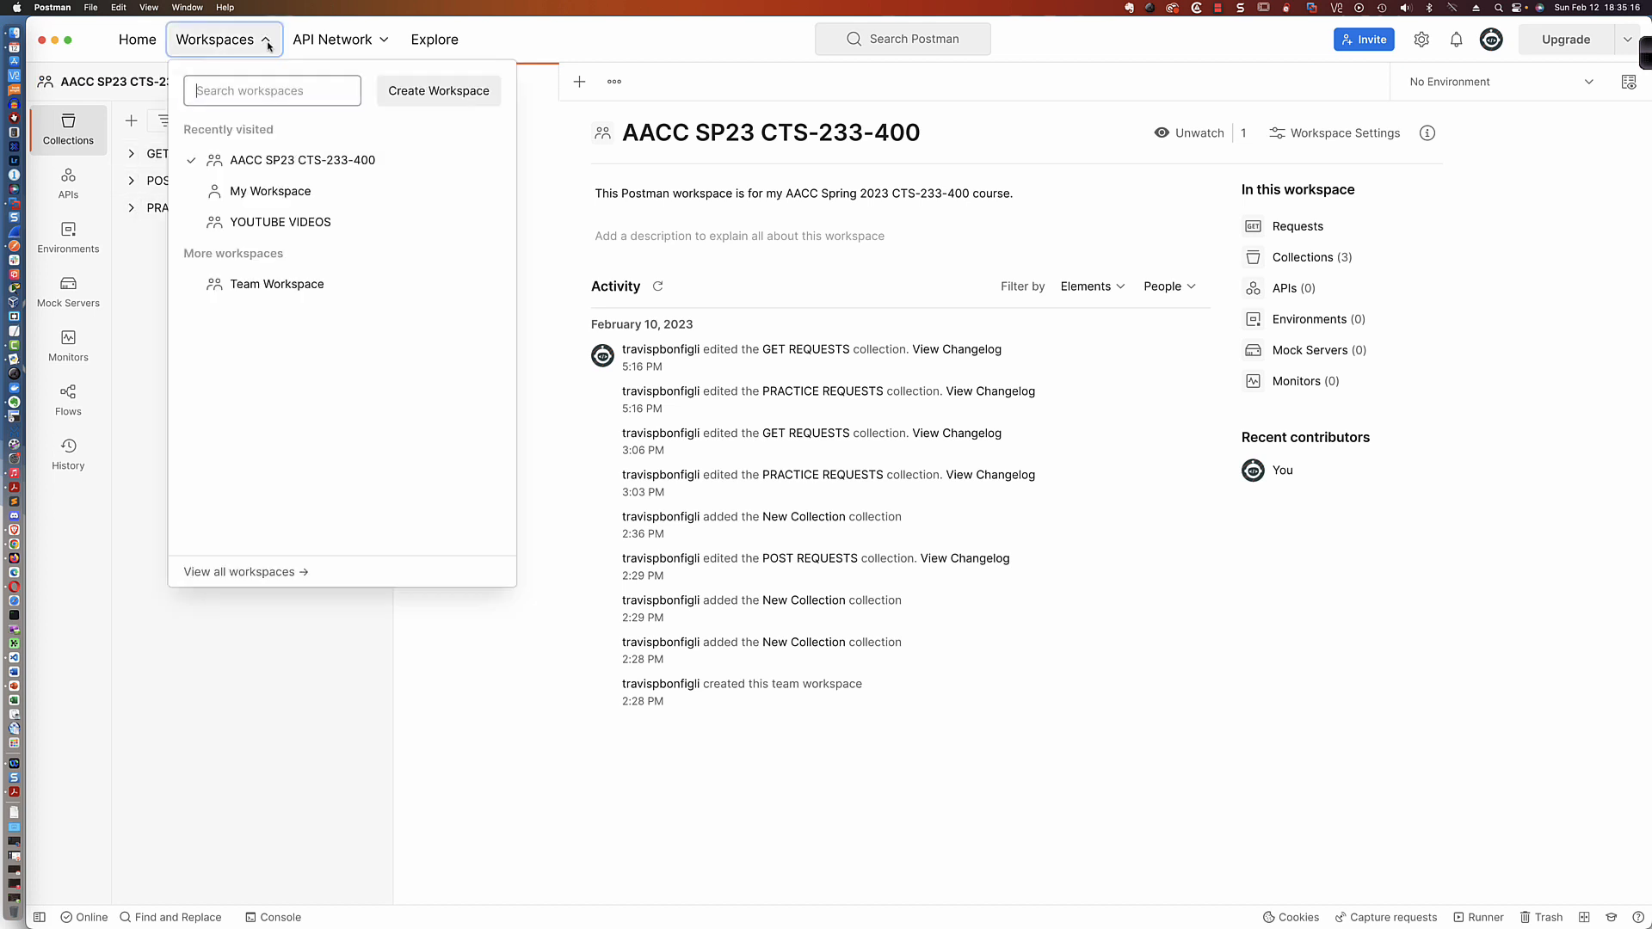
click(279, 224)
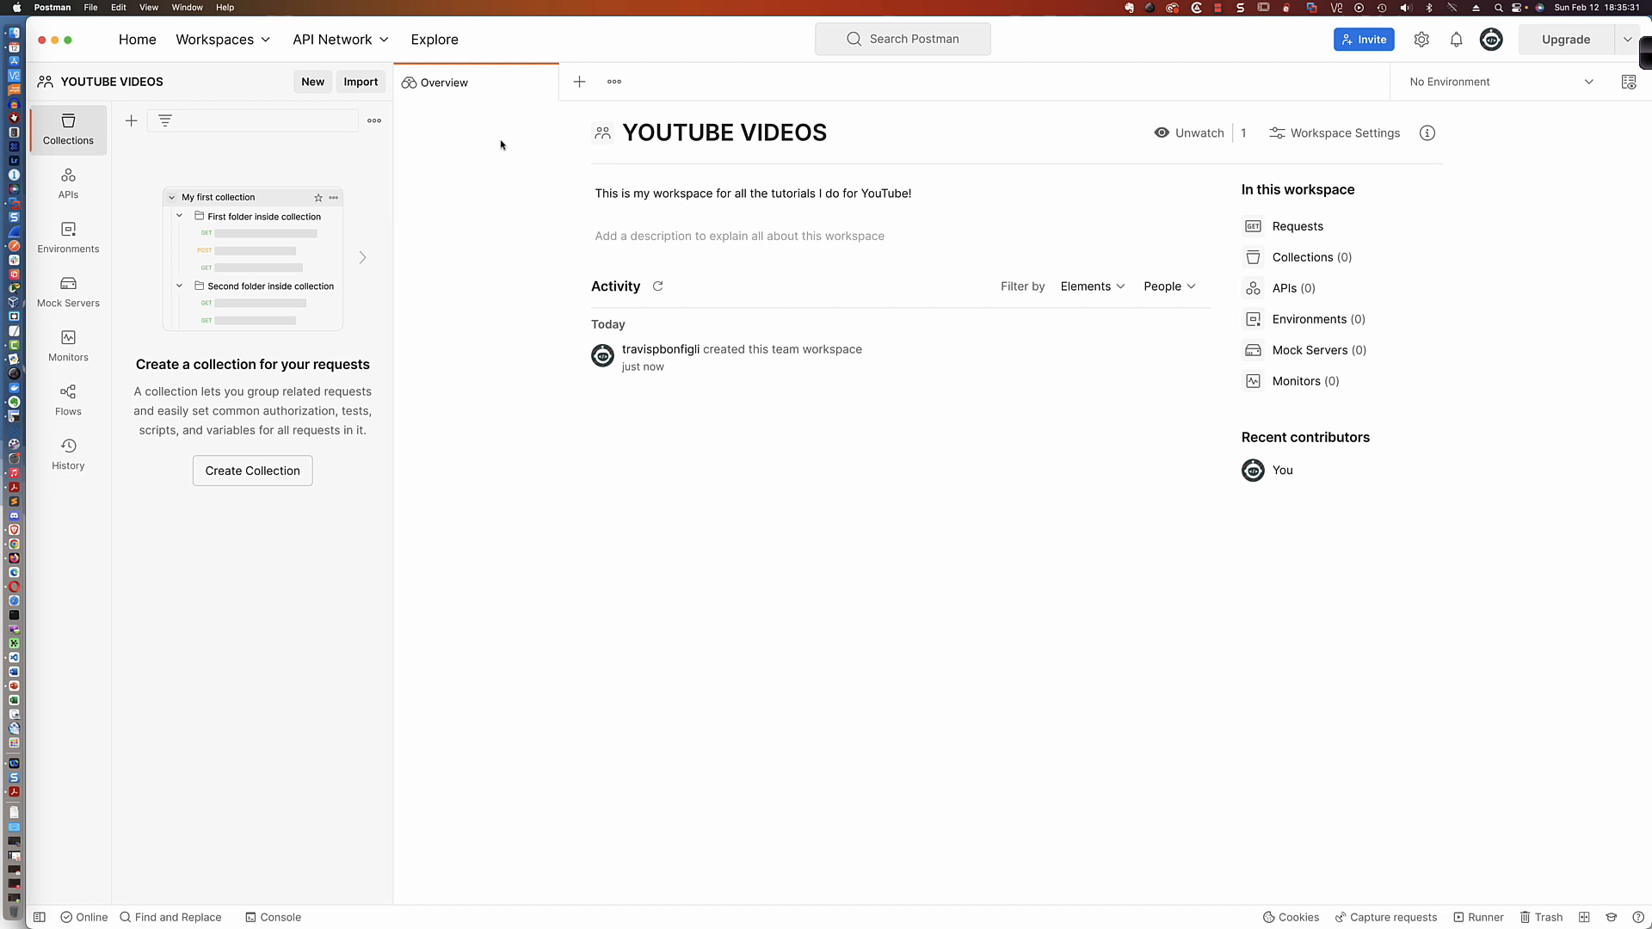
Step: Create a collection named GET REQUESTS in the YOUTUBE VIDEOS workspace and add a new request to it
click(132, 125)
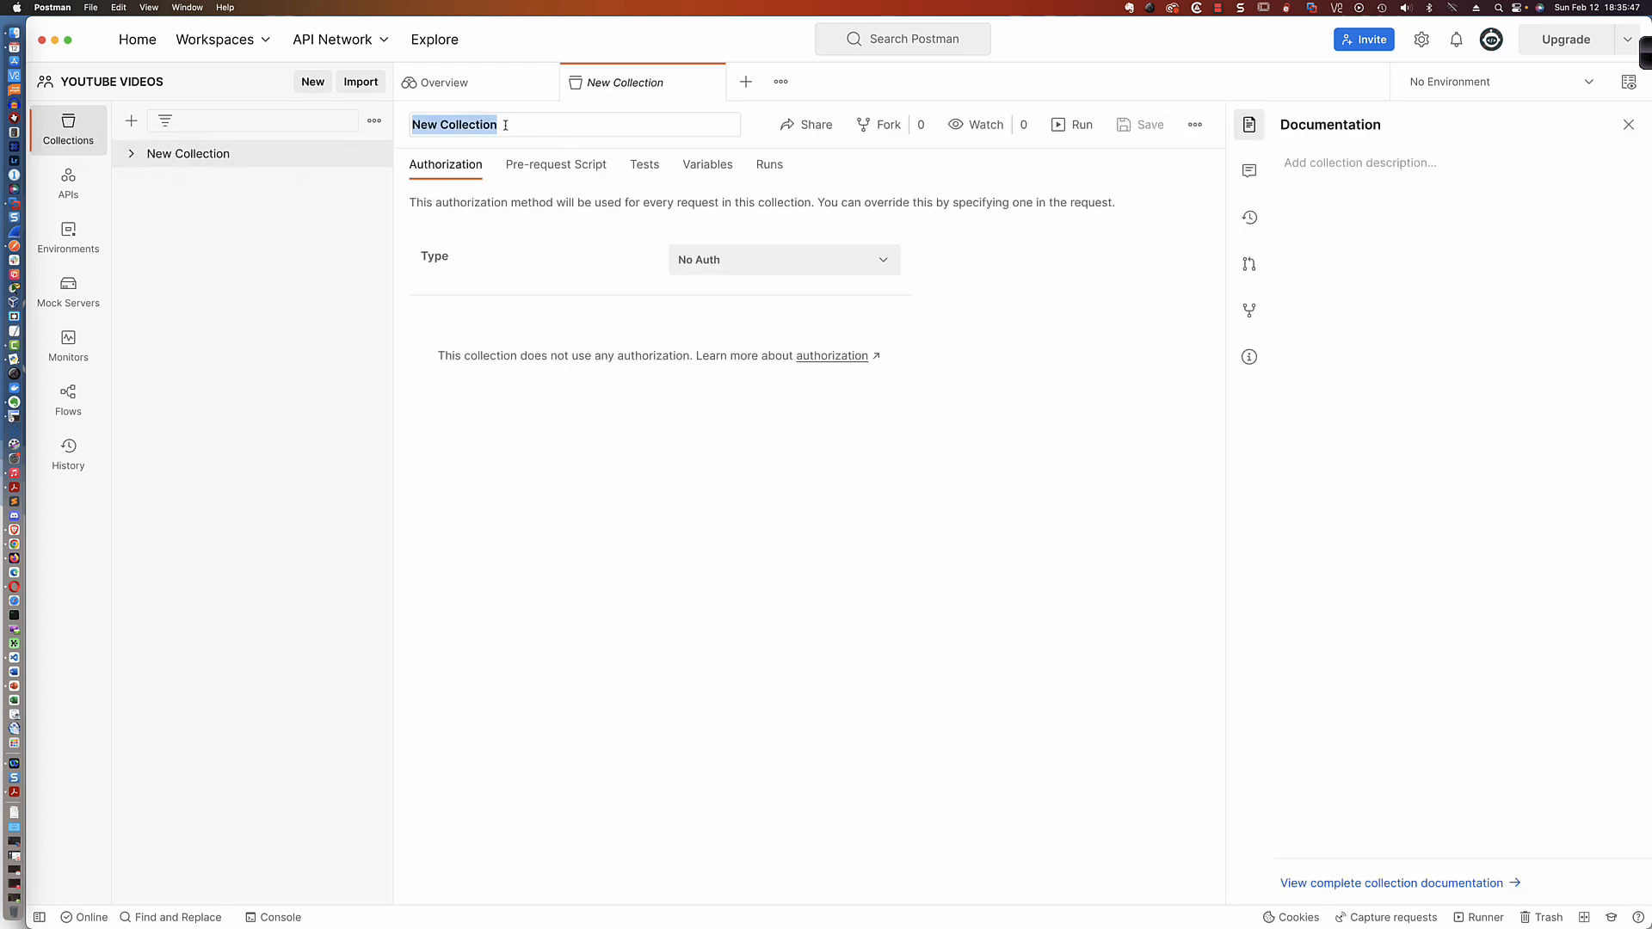
text(GET REQUESTS)
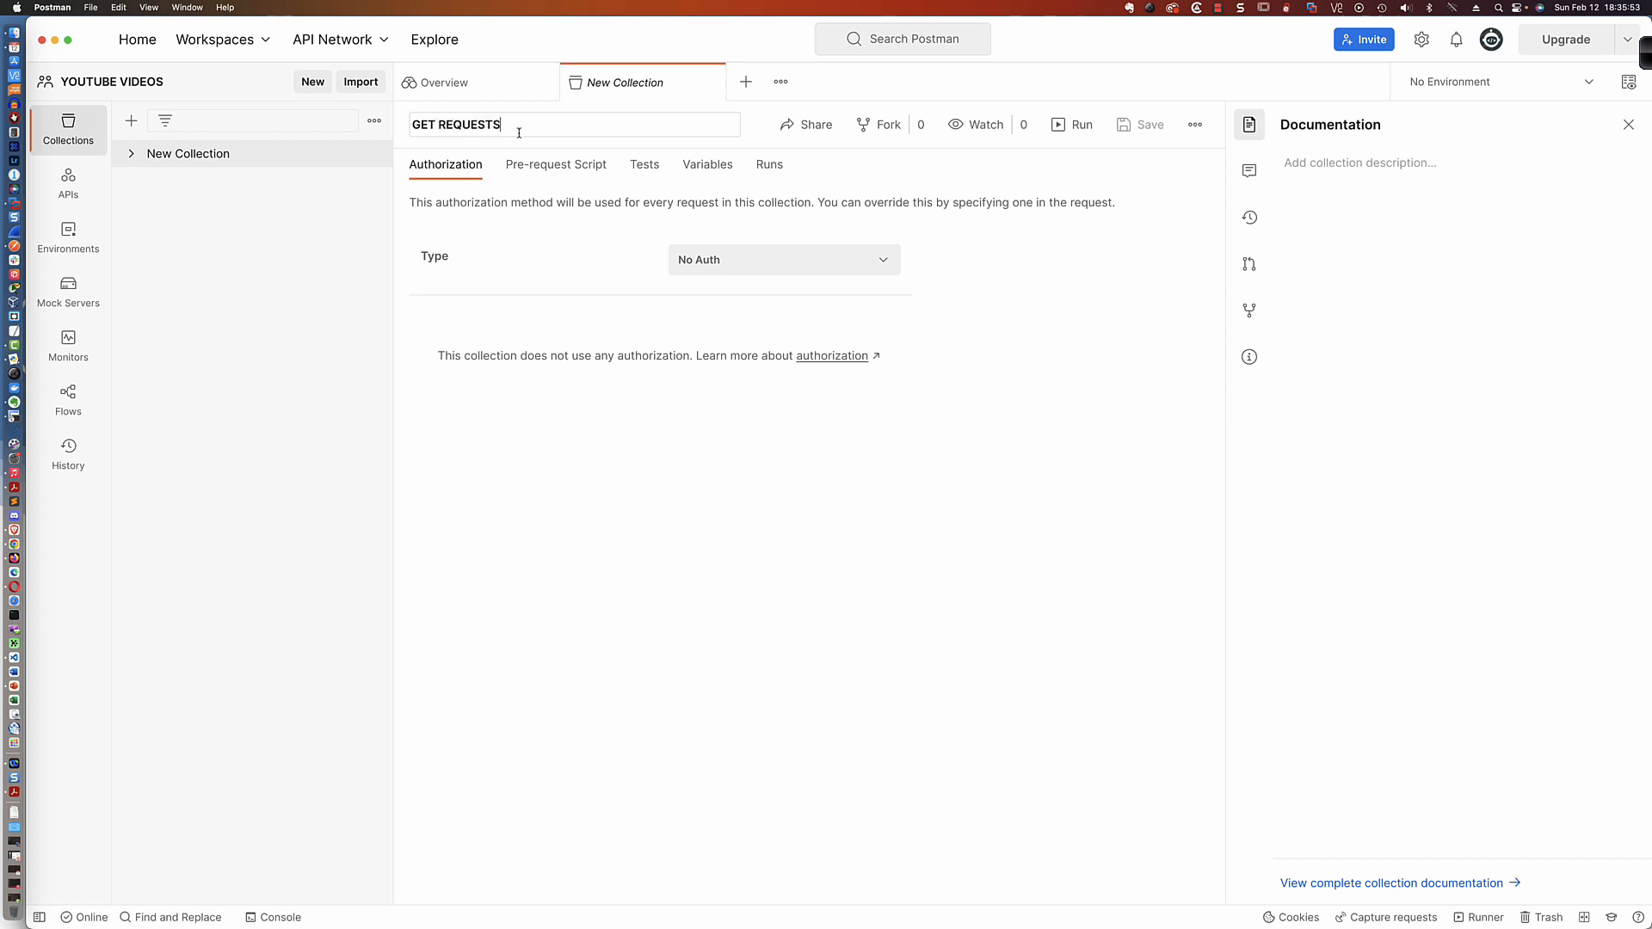
key(Return)
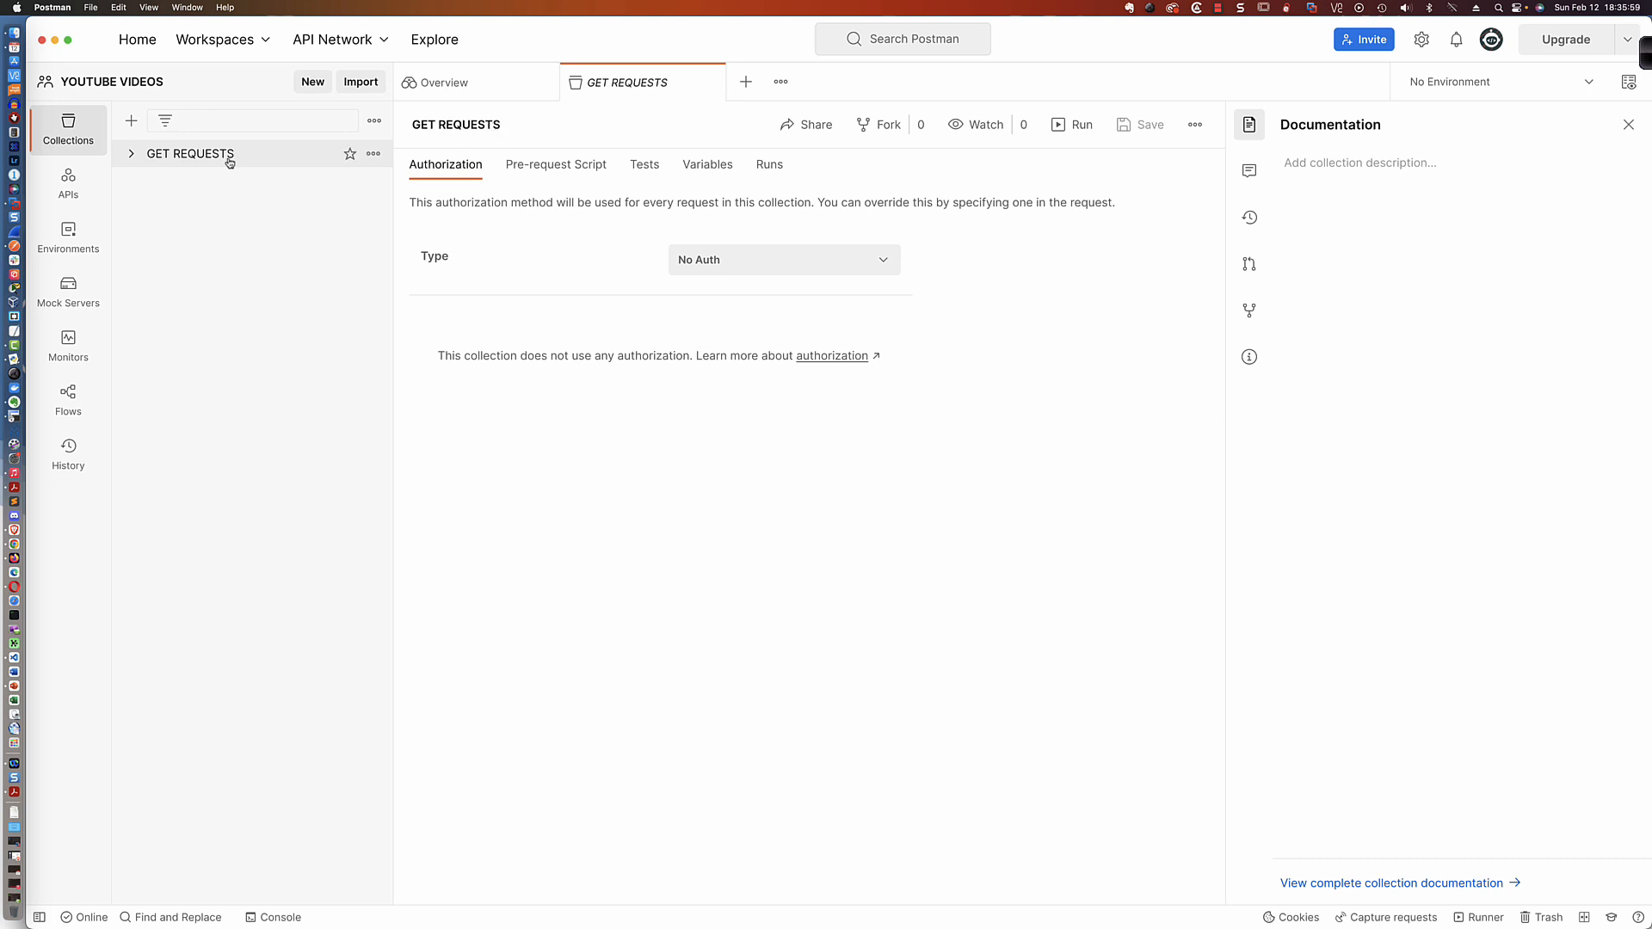
click(131, 155)
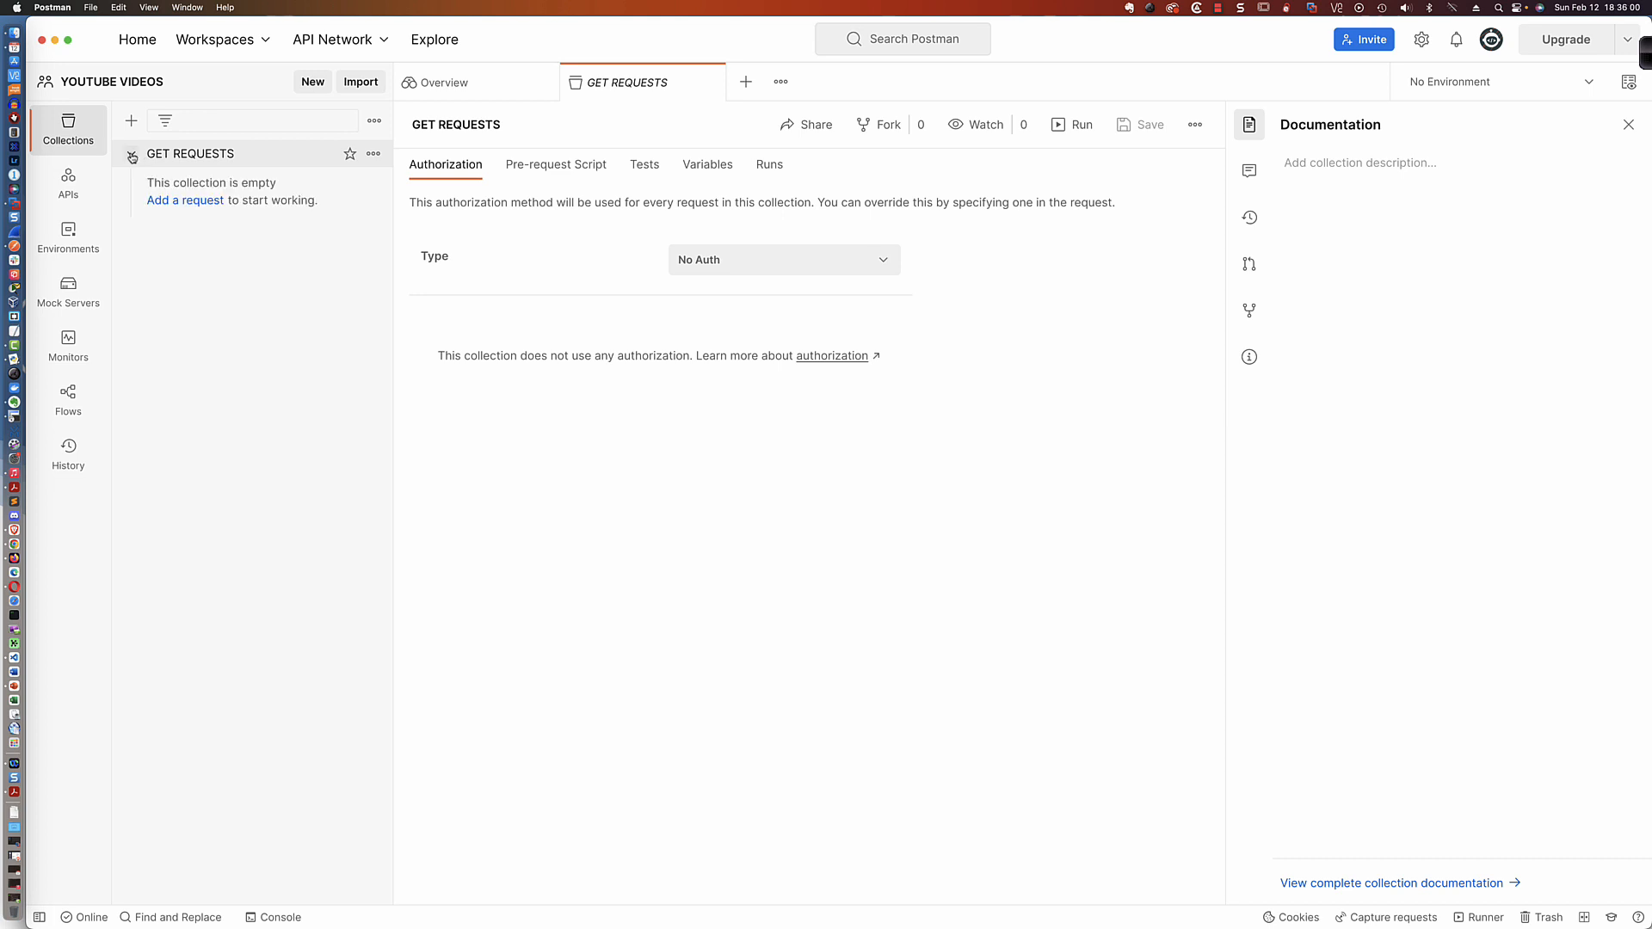
click(198, 202)
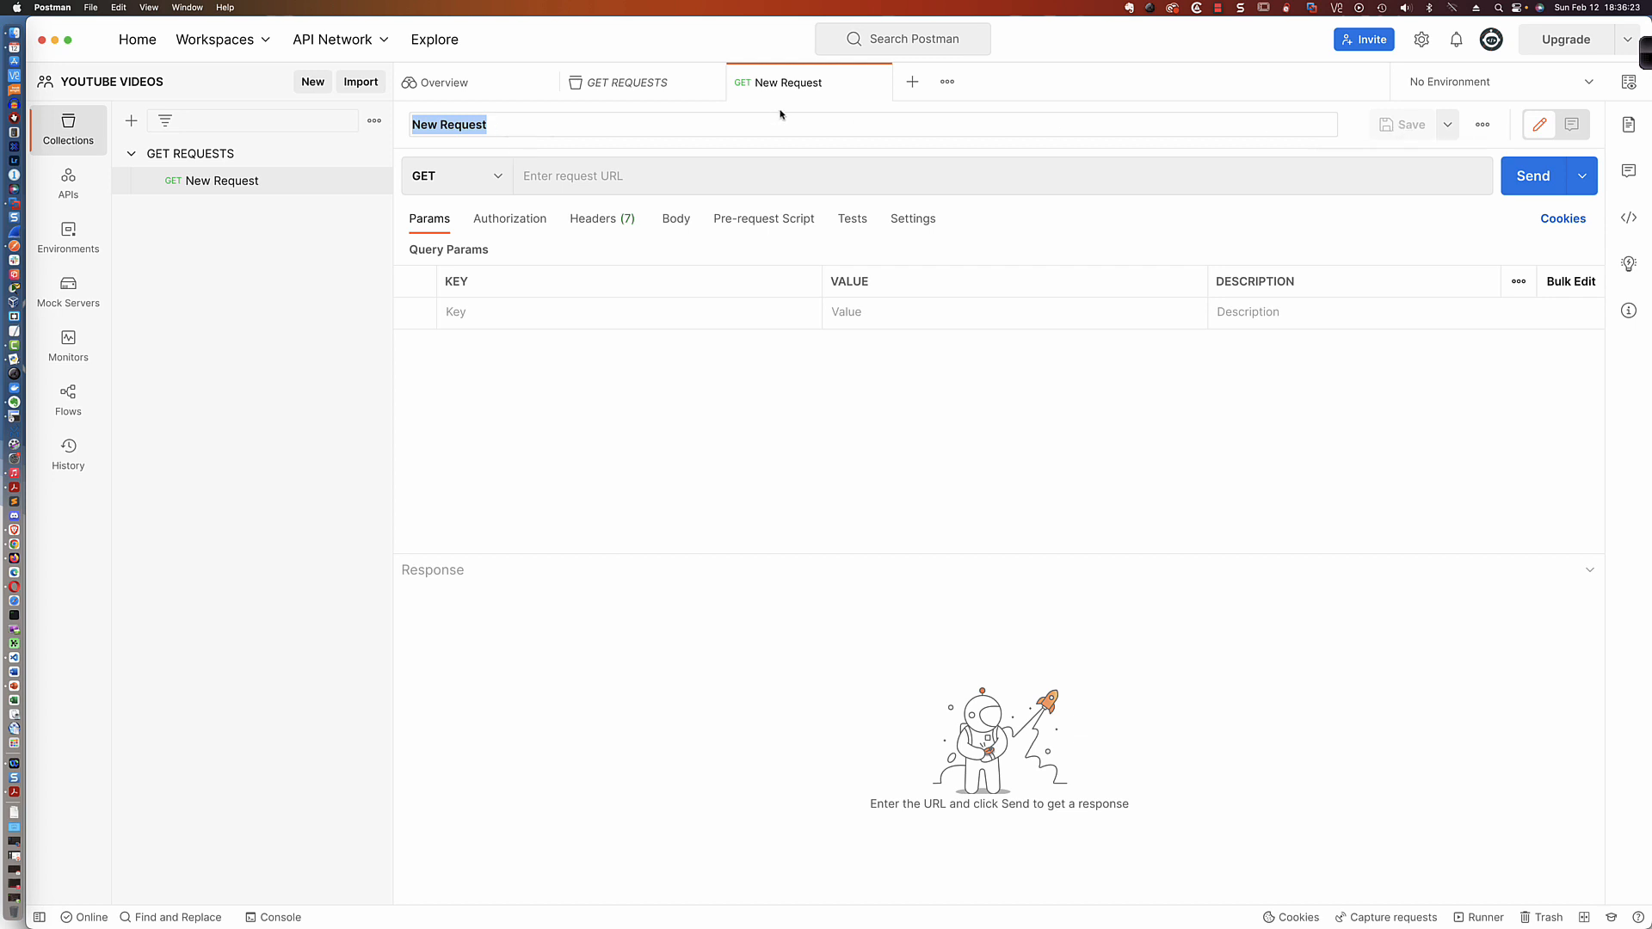
Step: Close the GET REQUESTS collection page and the workspace overview, keeping only the new request open
click(640, 86)
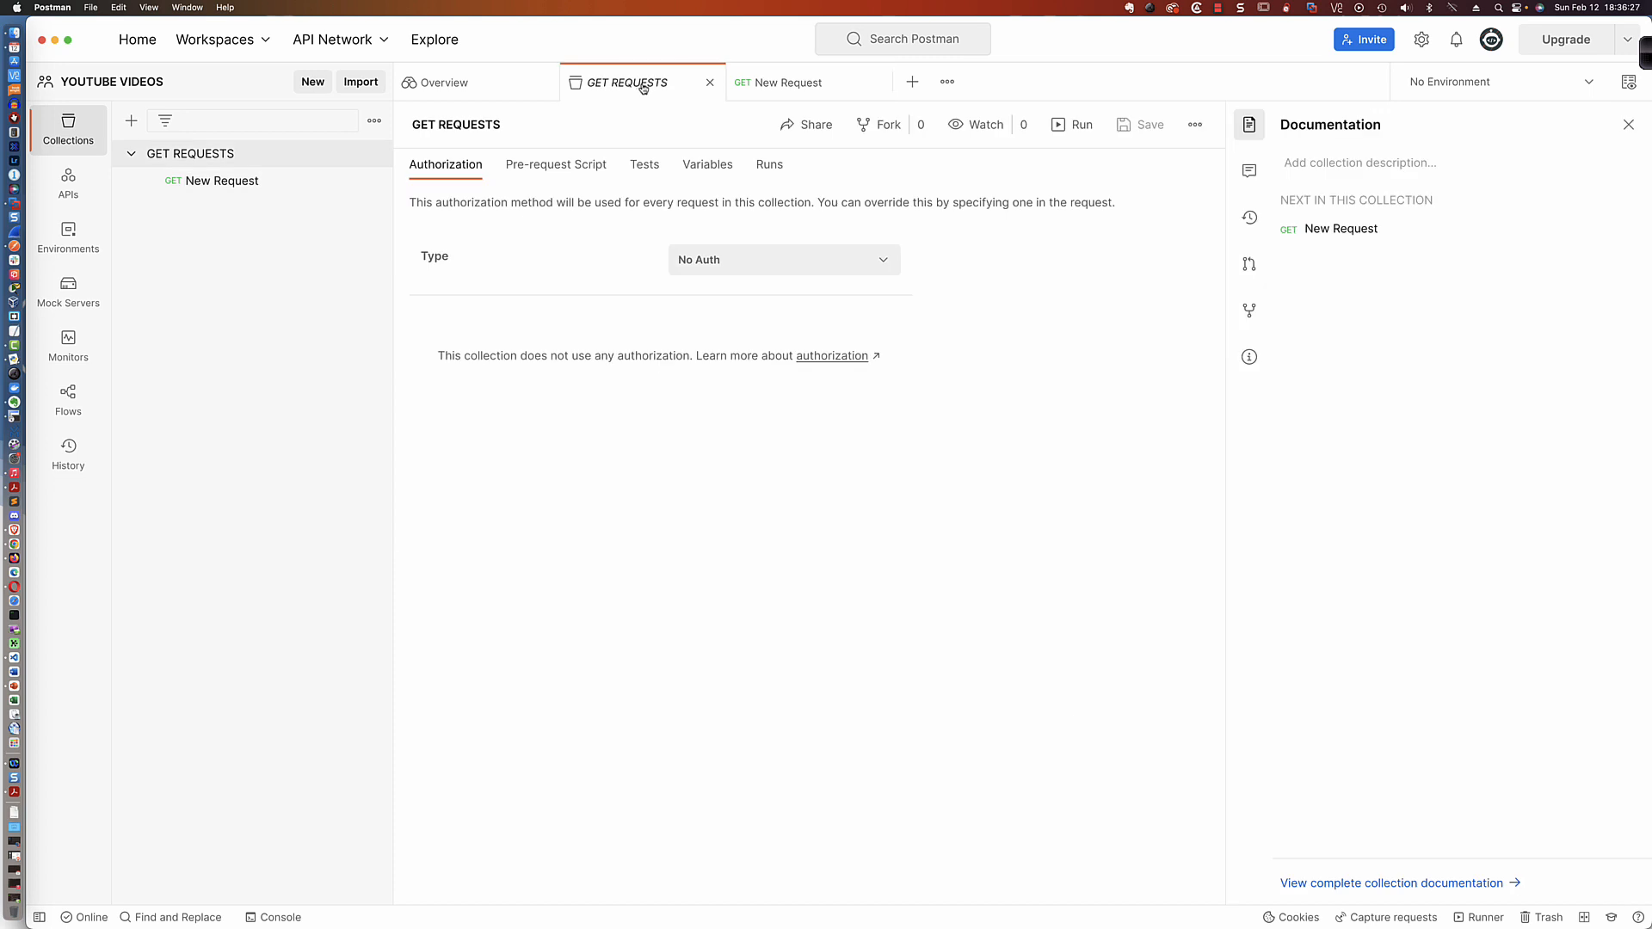
click(710, 83)
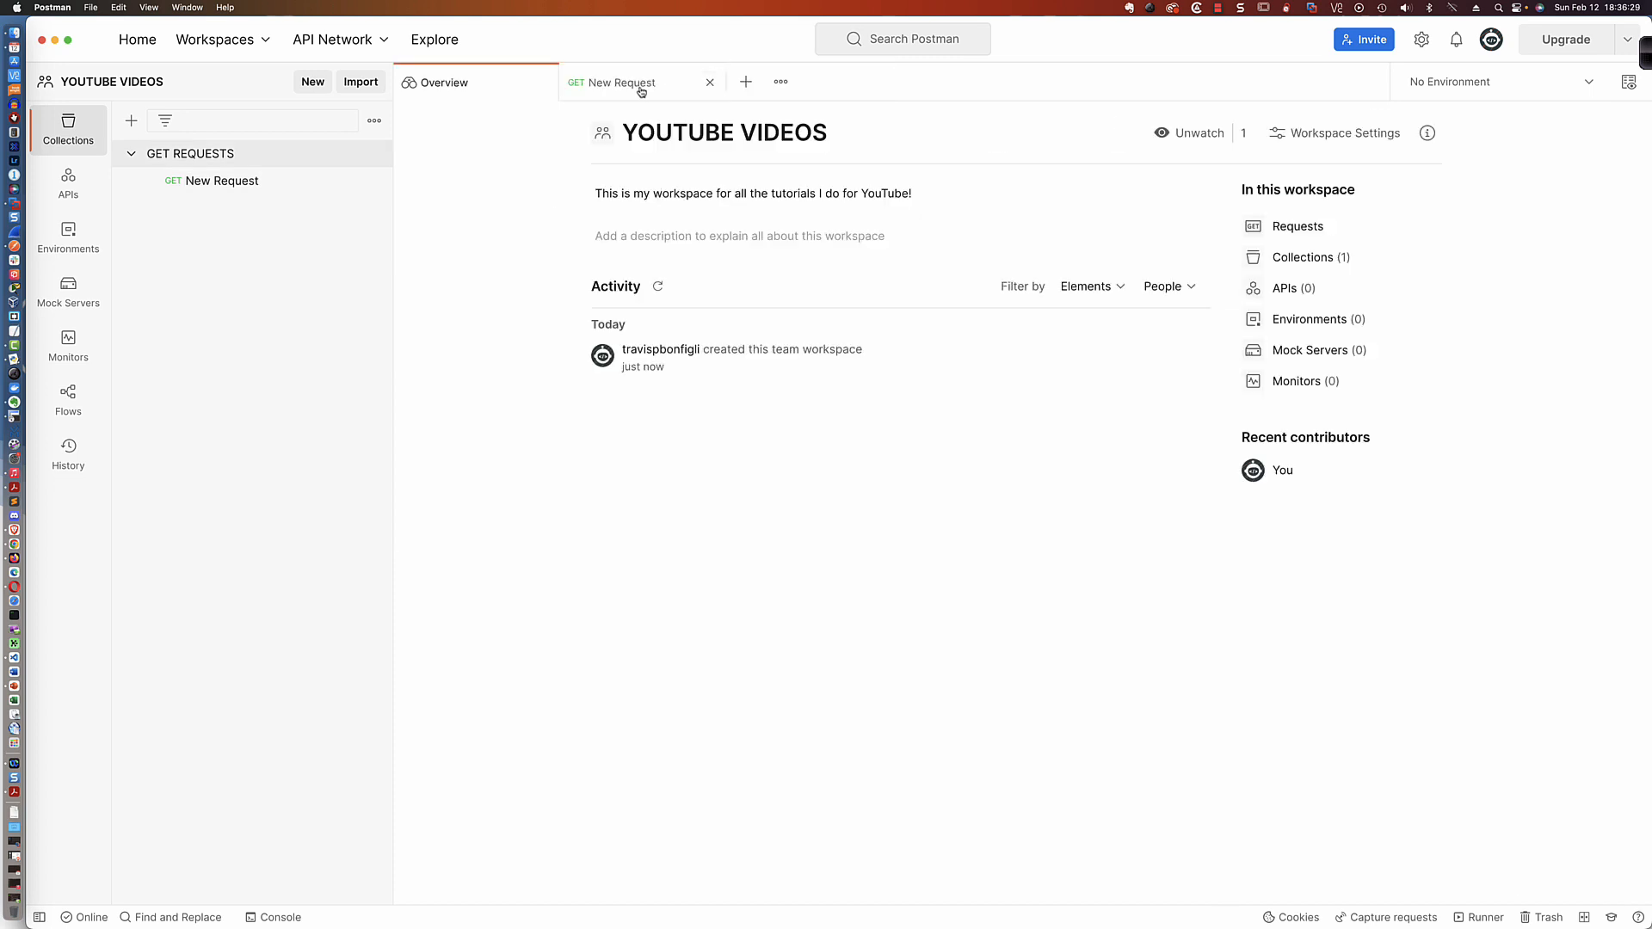
click(542, 83)
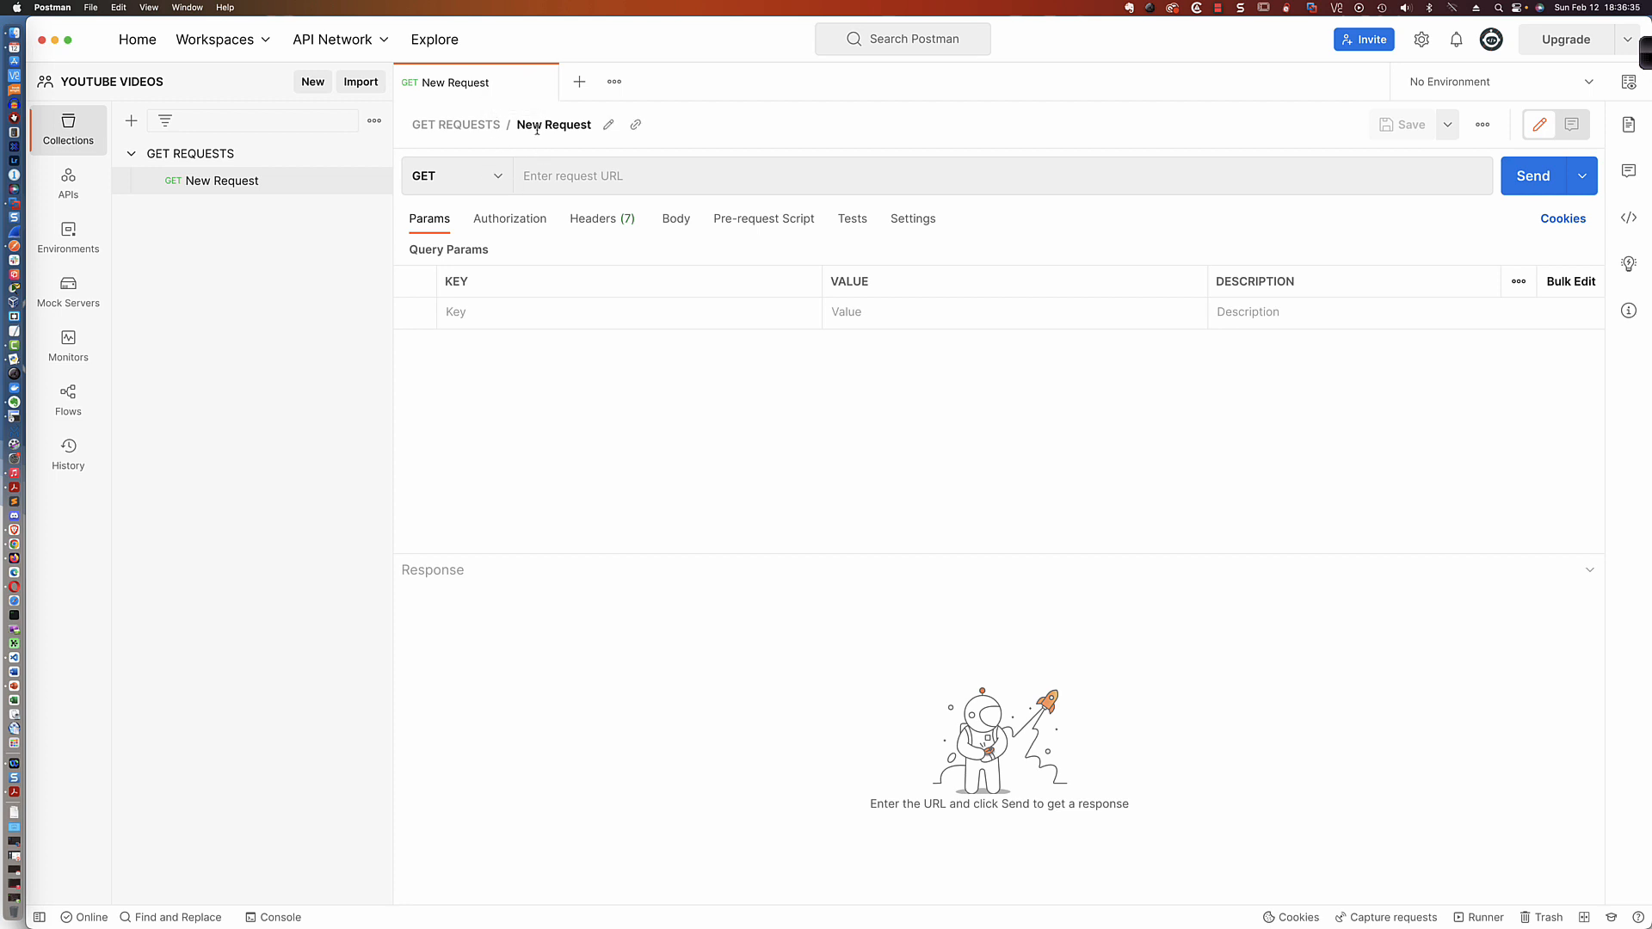
Step: Rename the new request as PostmanEchoServerGETRequest-001
click(602, 125)
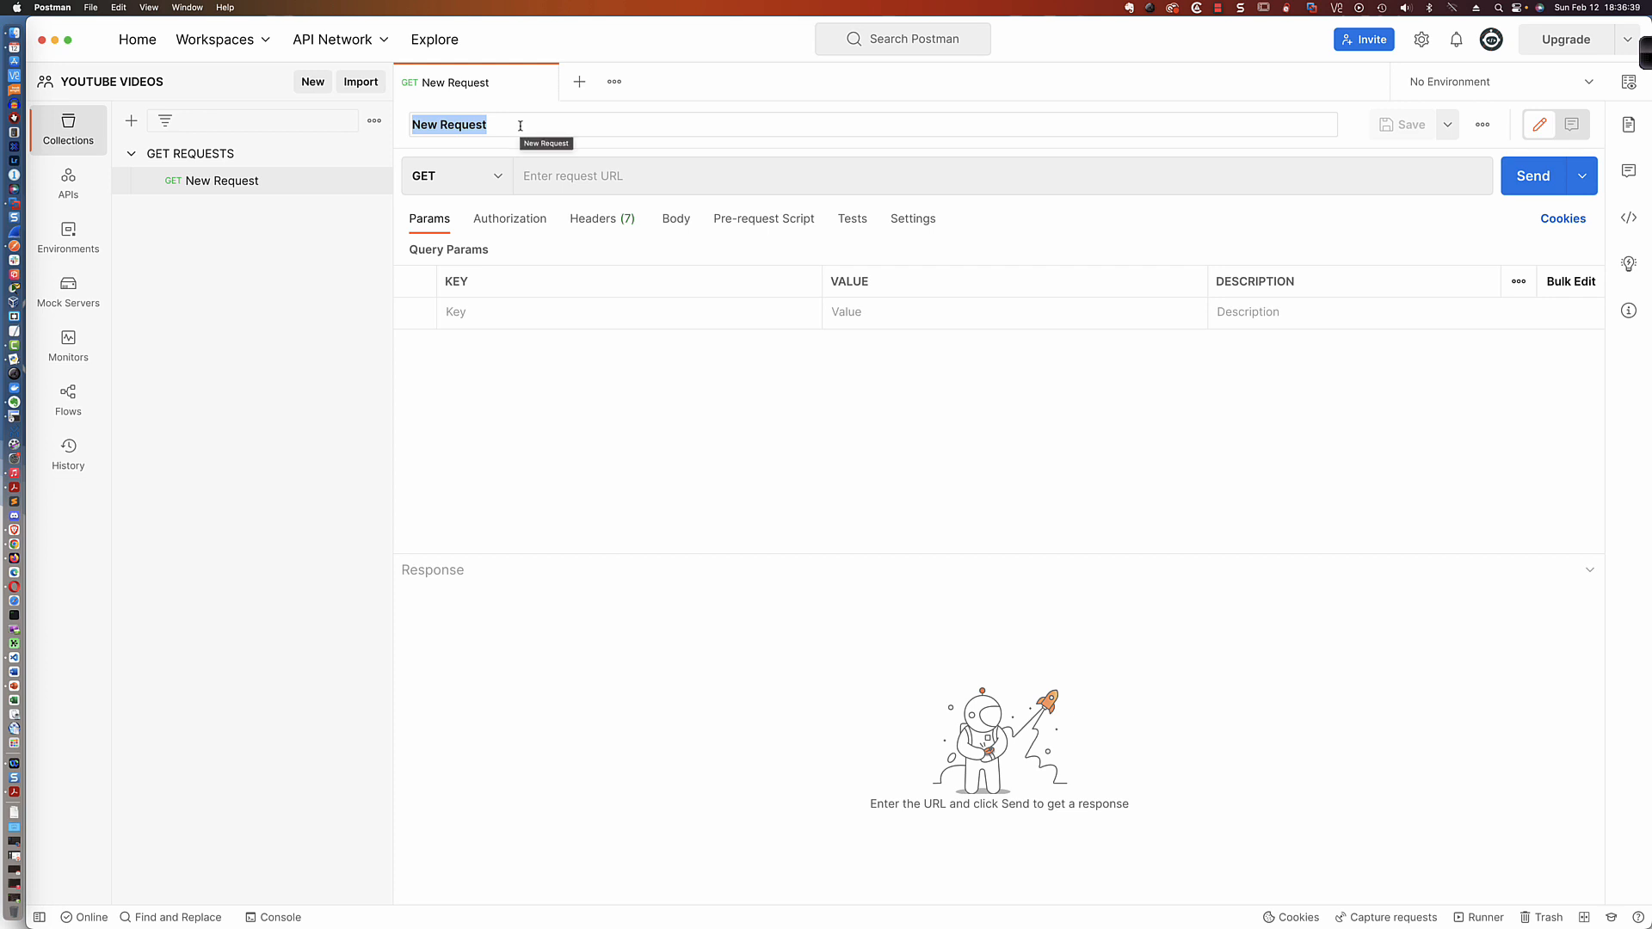
text(PostmanEchoServerGETRequest)
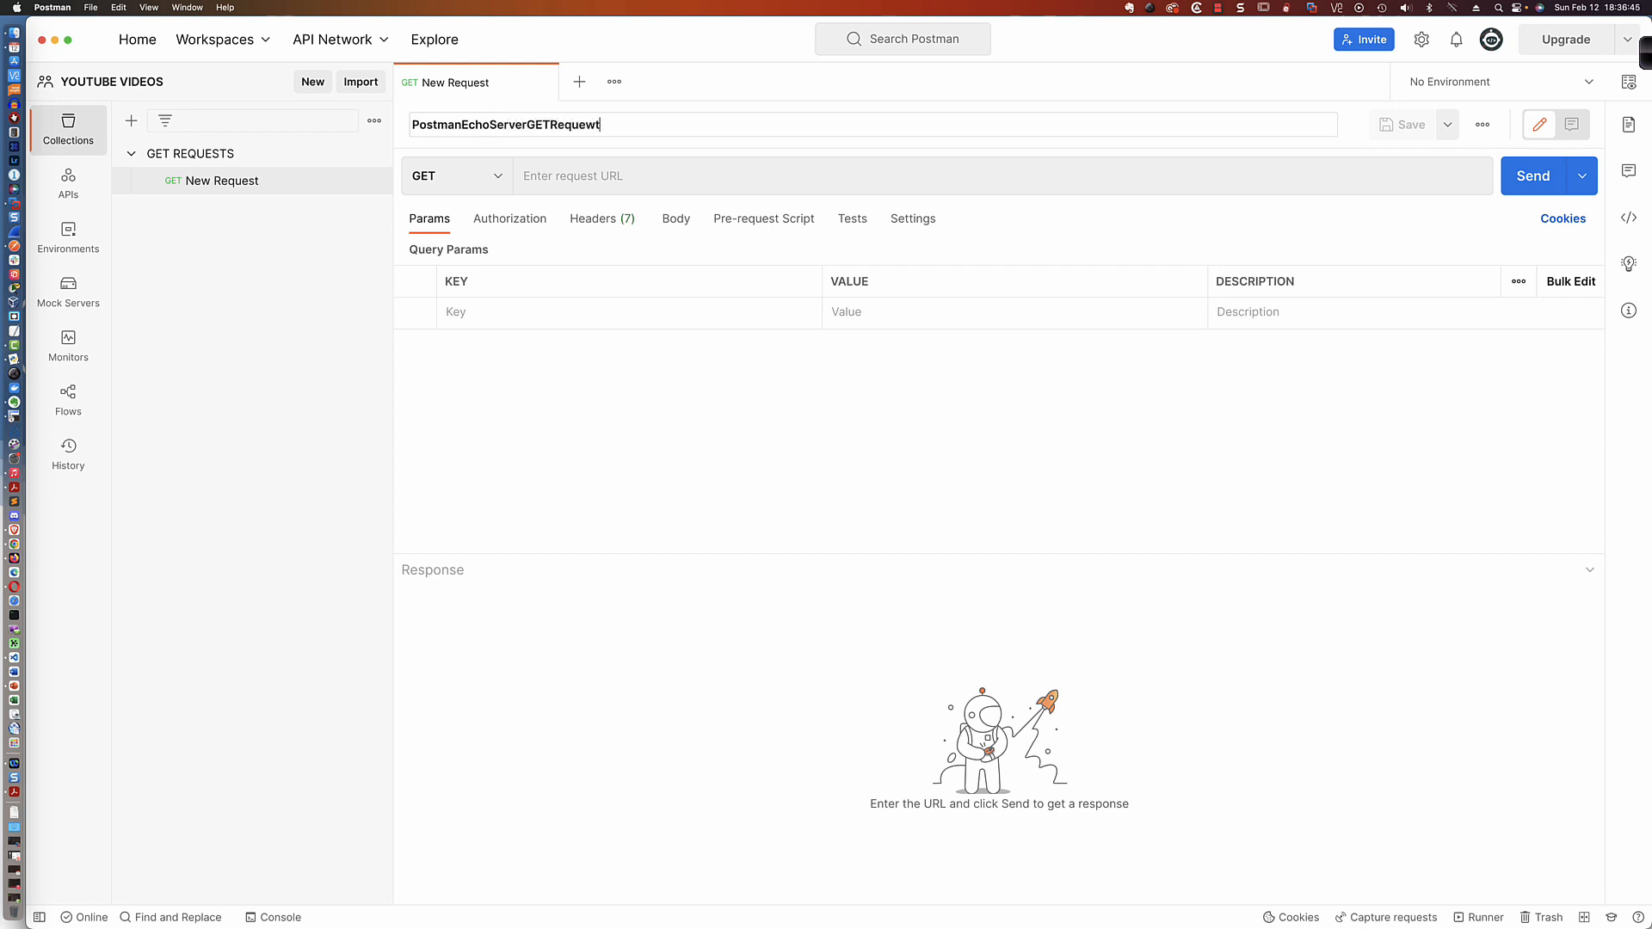
text(-001)
key(Return)
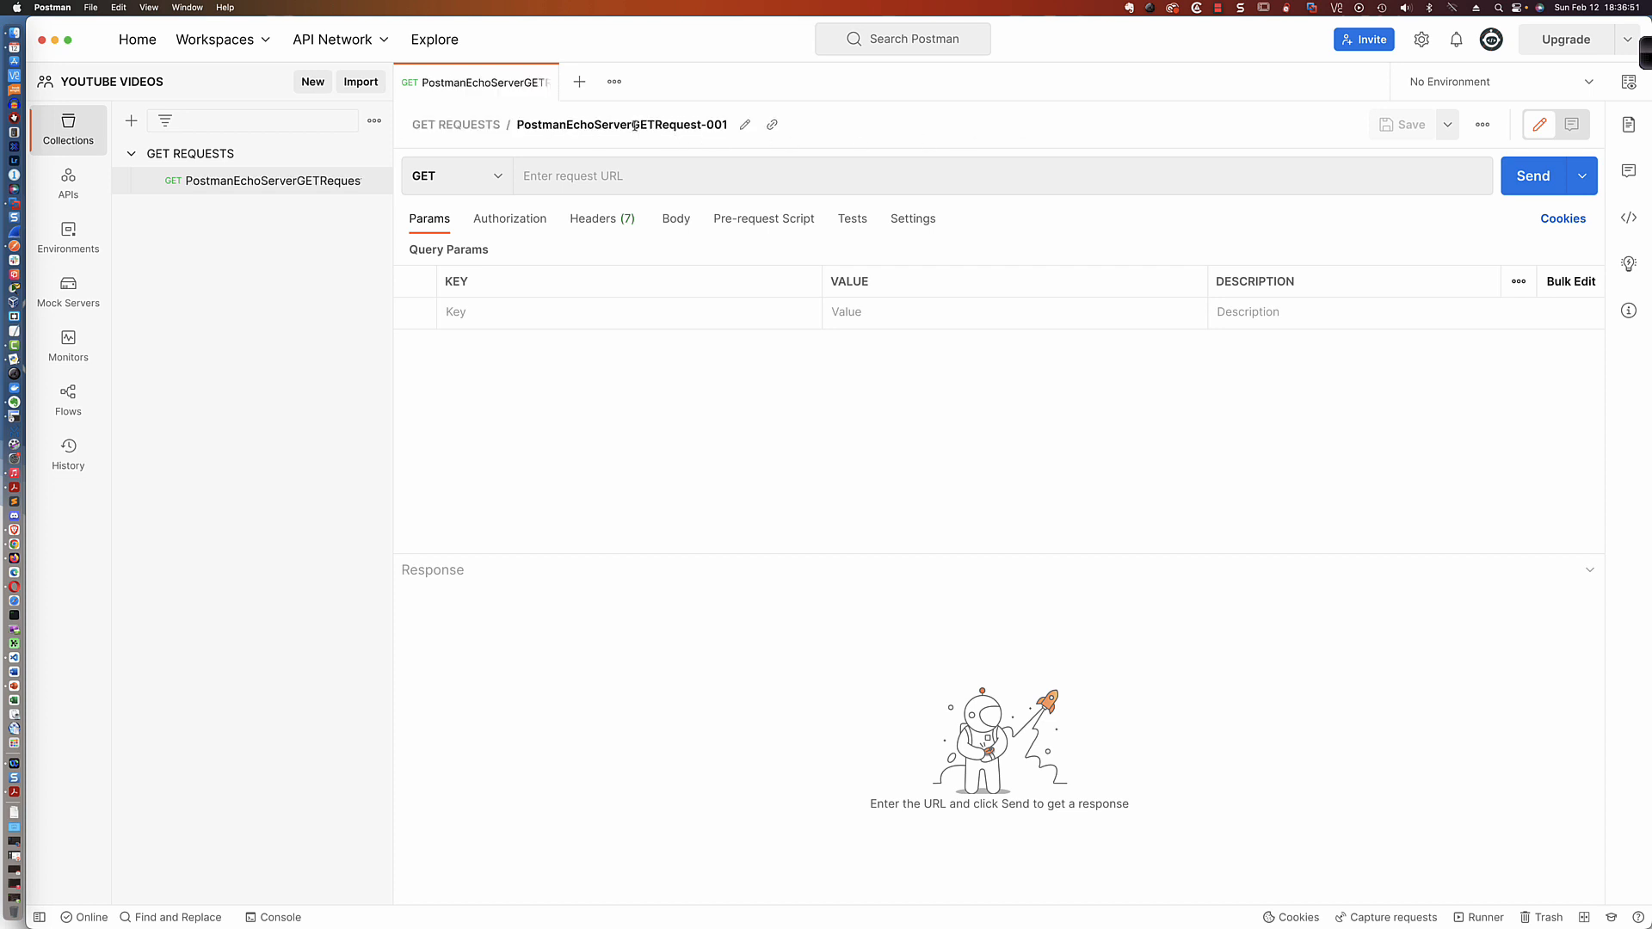
click(497, 178)
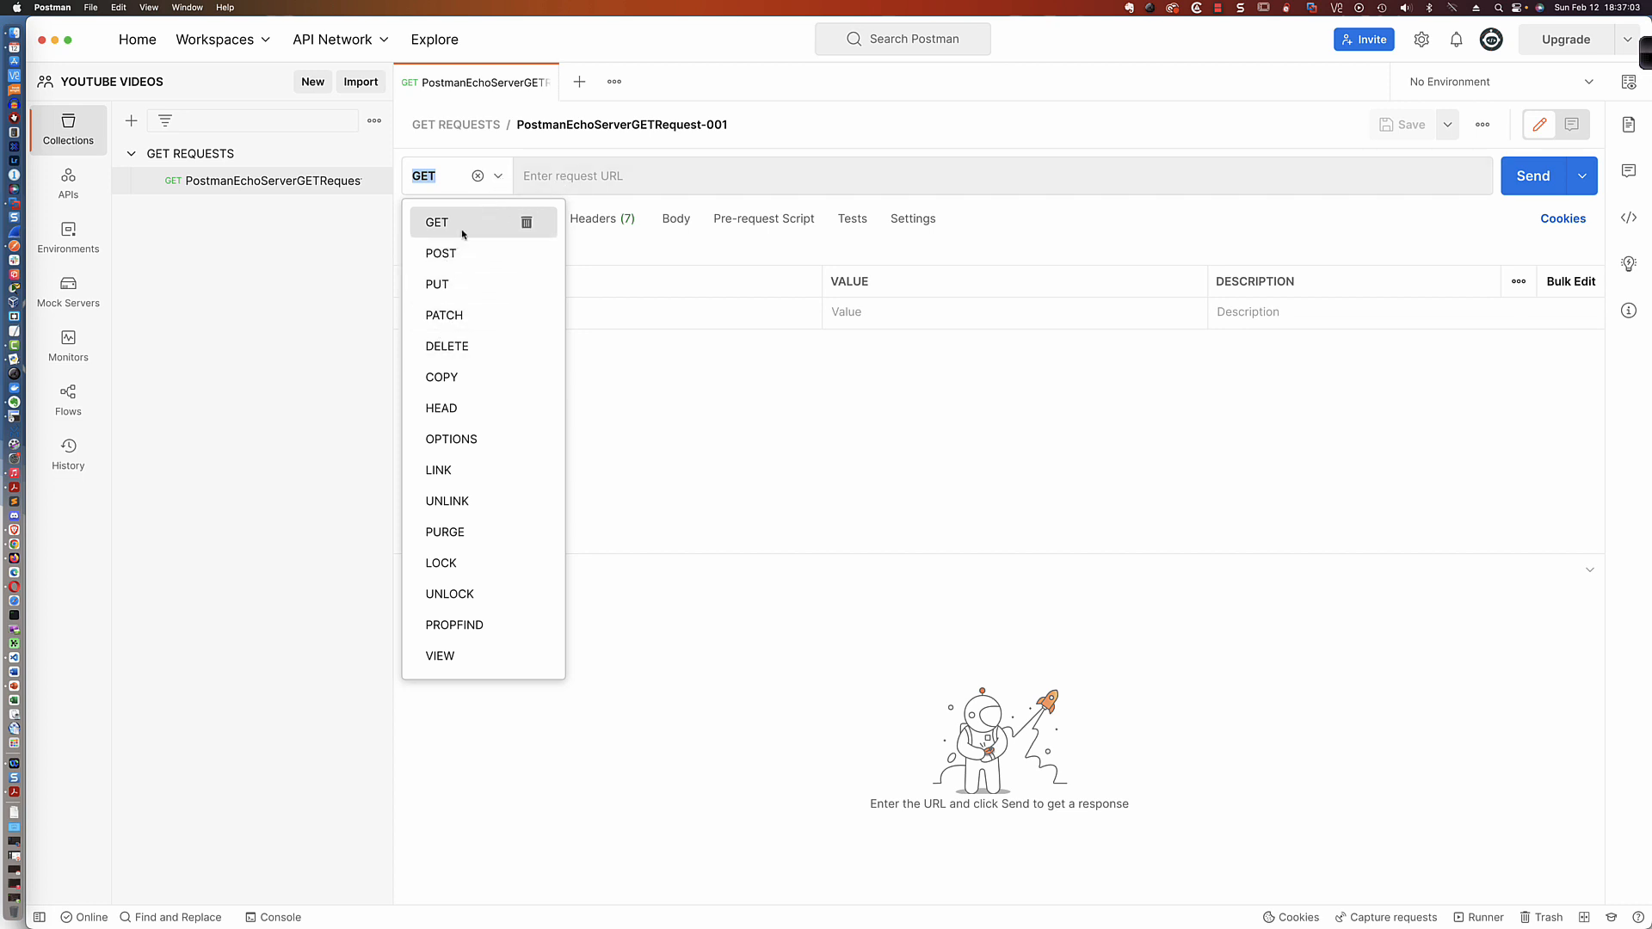
click(577, 178)
text(http:)
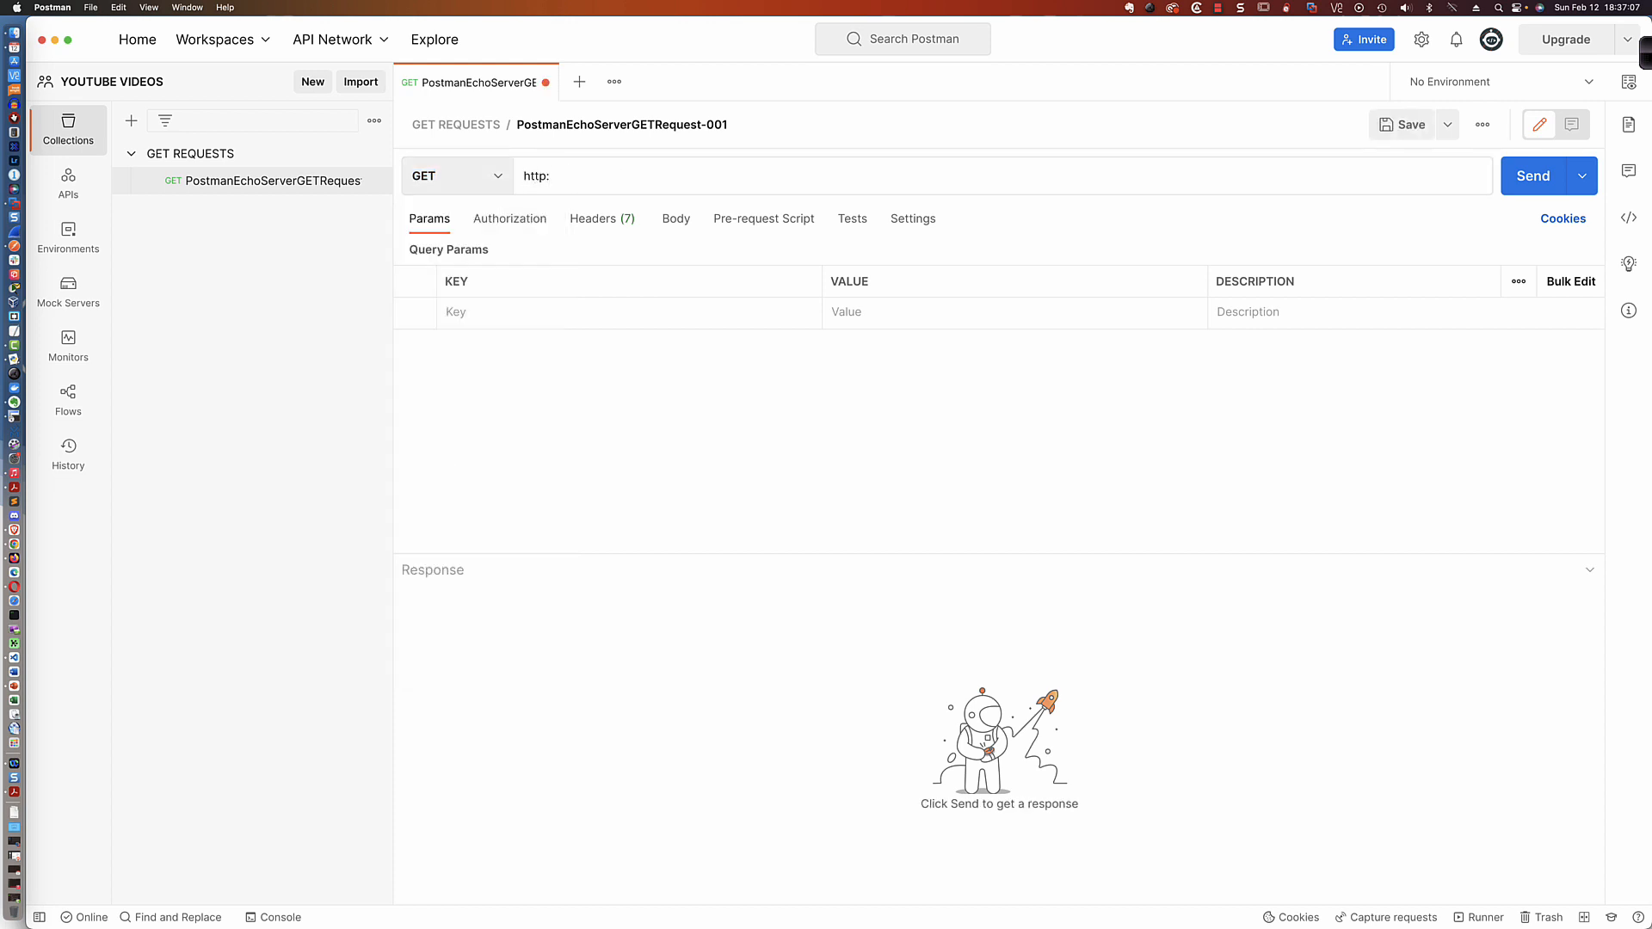
text(//postman-echo.com)
click(1525, 178)
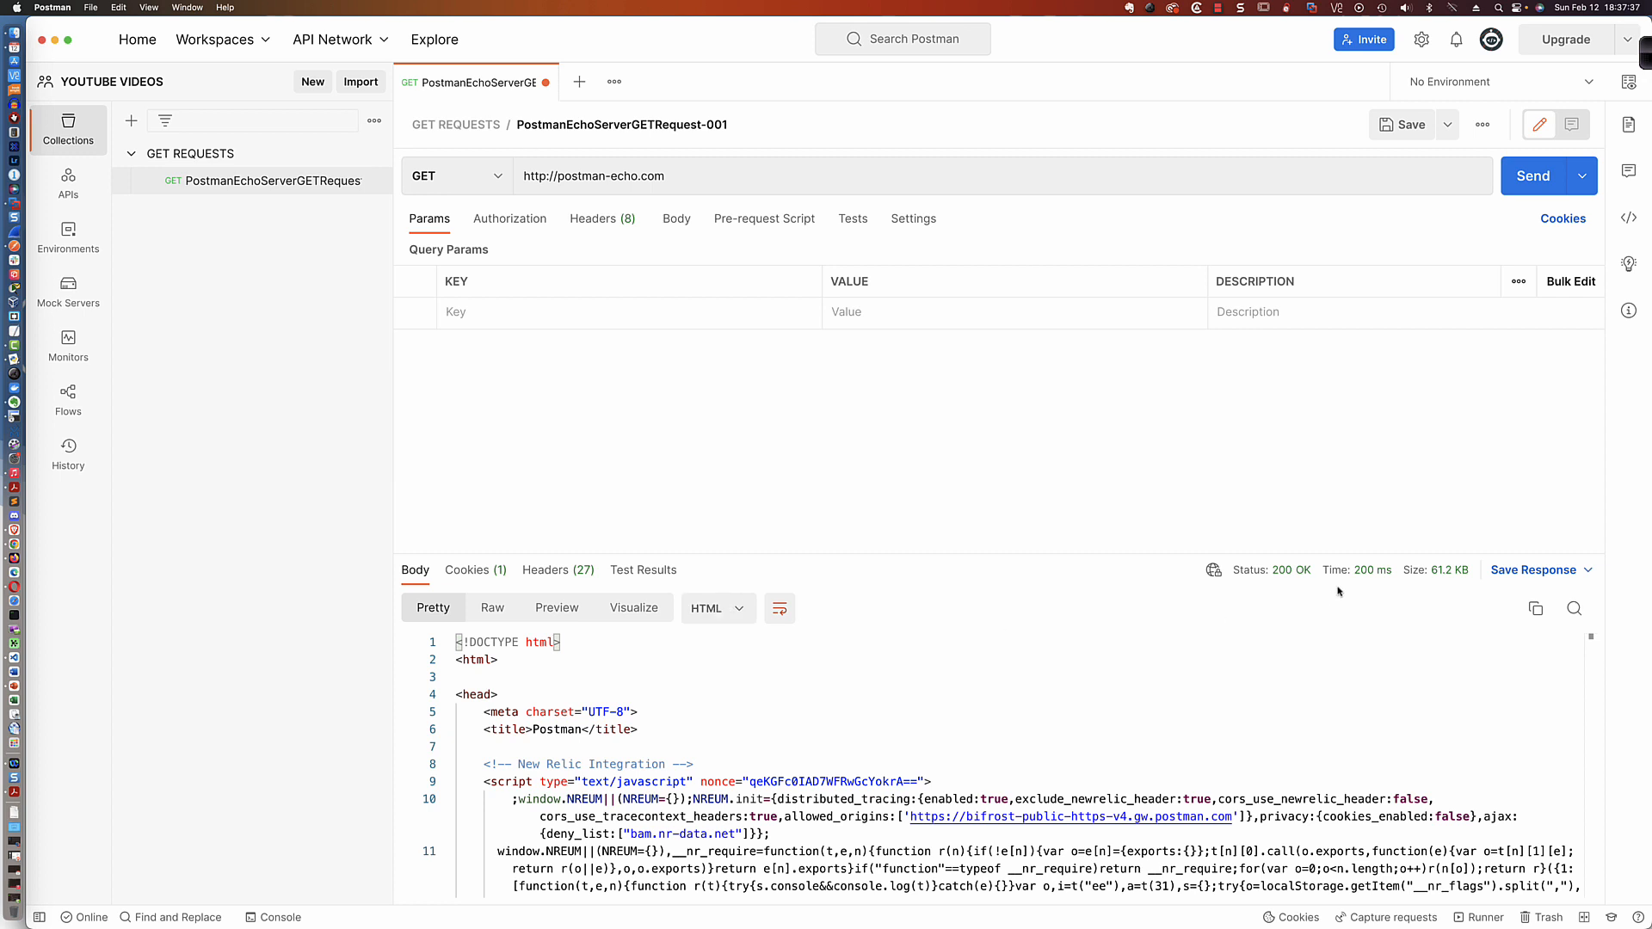
Step: Examine the details of the response's status code, timing breakdown and size
mouse_move(1285, 576)
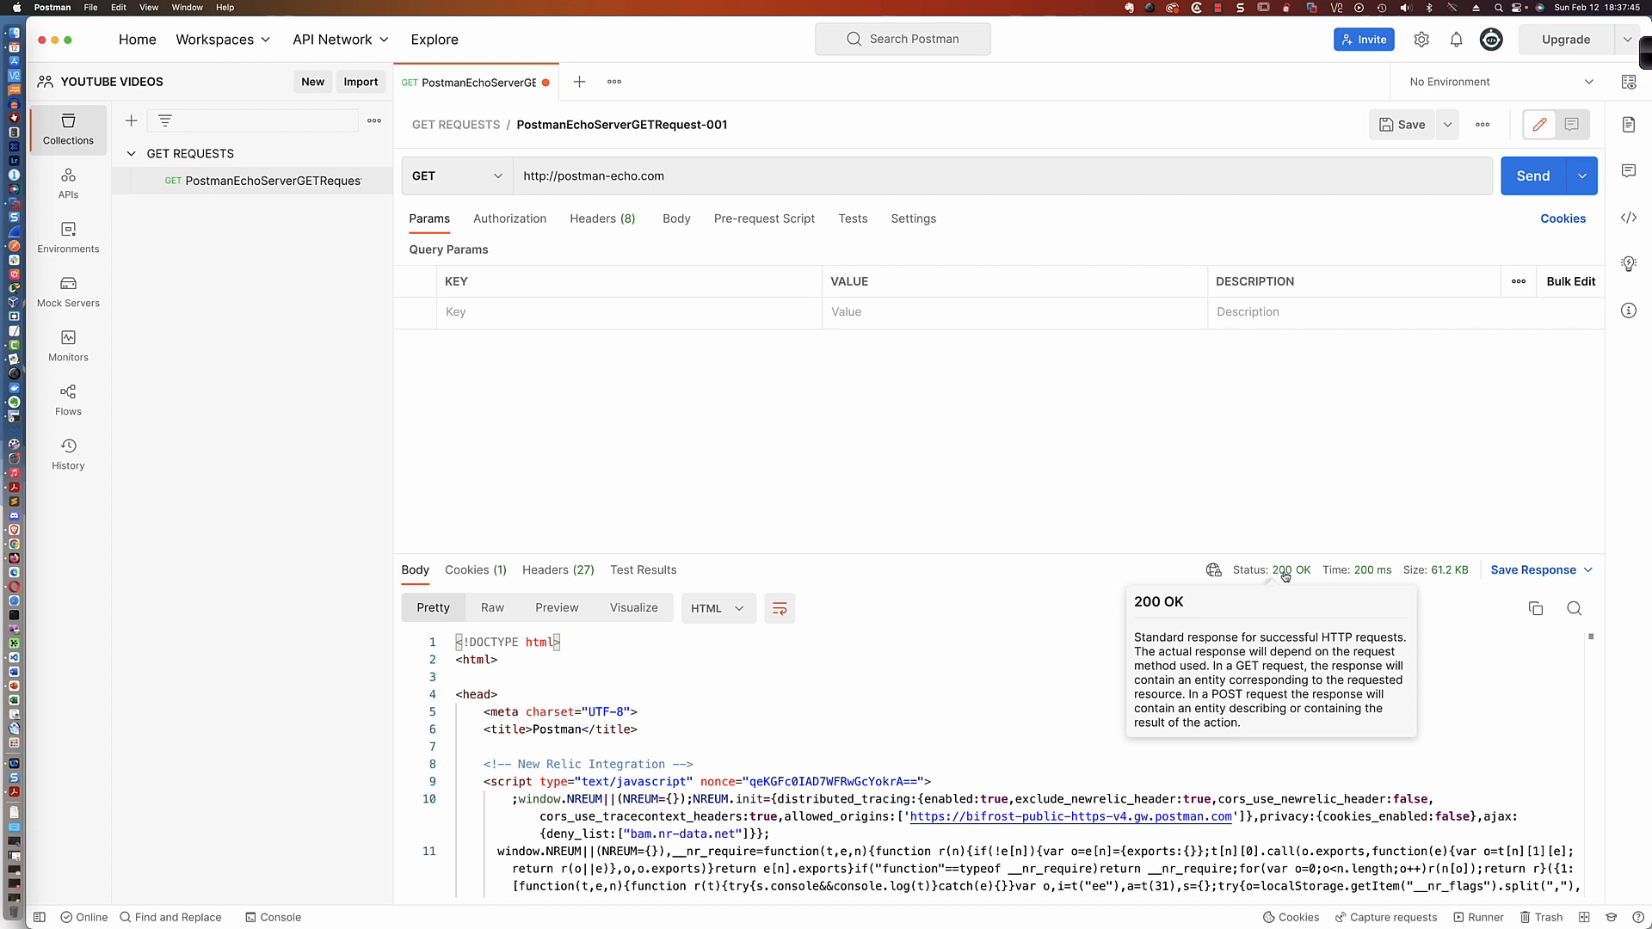
mouse_move(1364, 575)
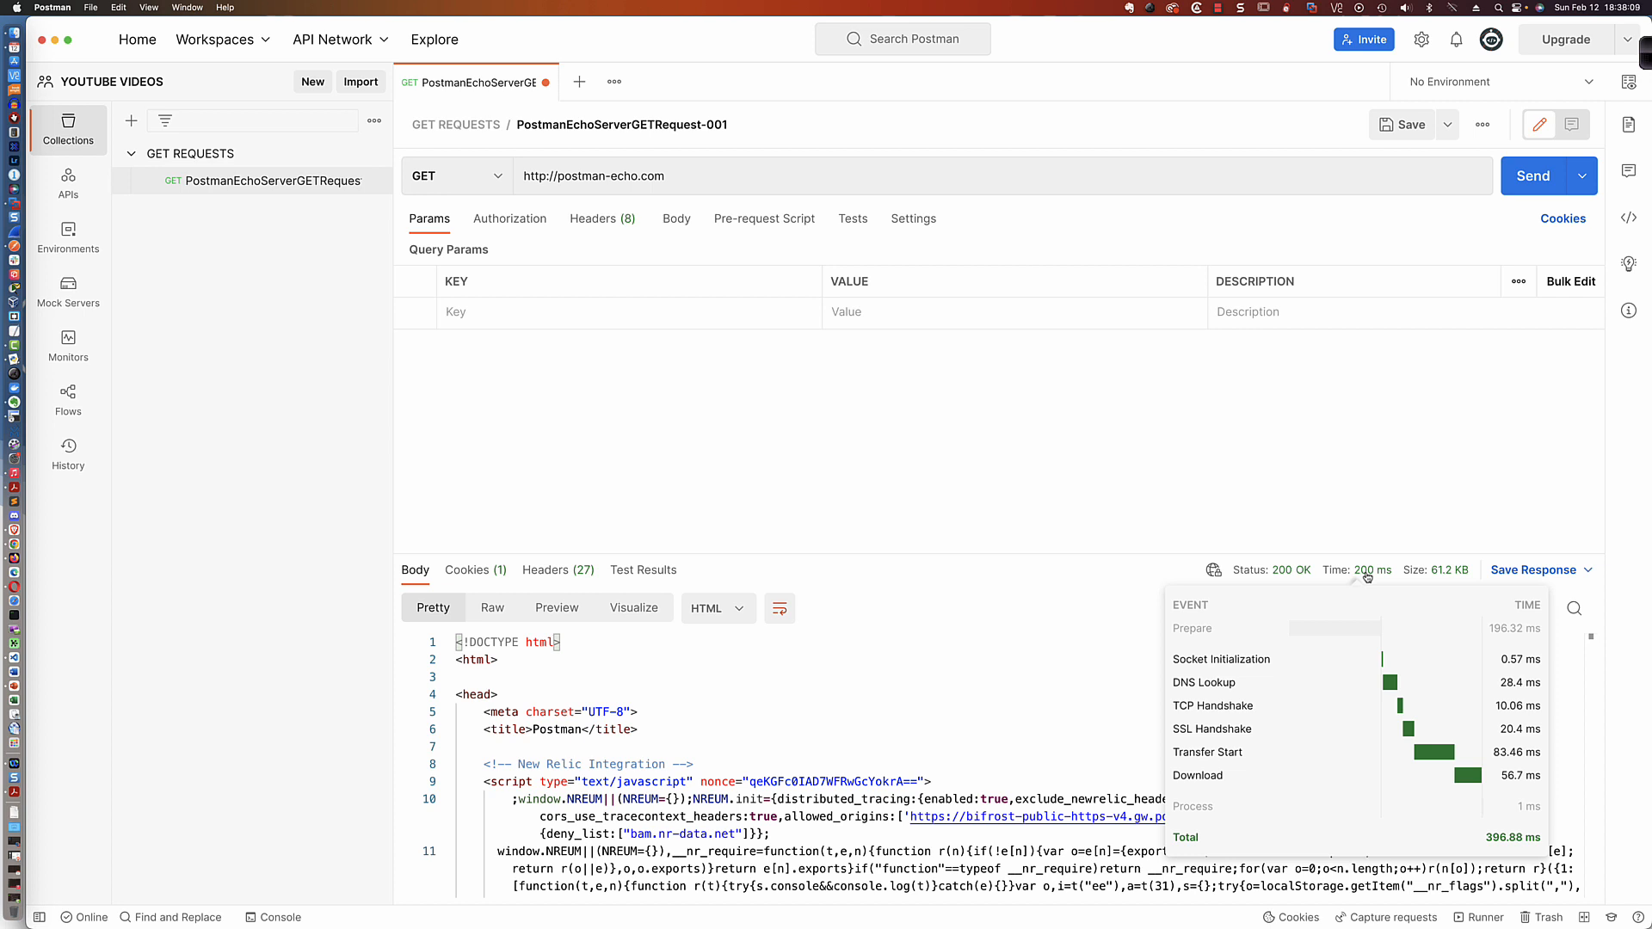
mouse_move(1454, 576)
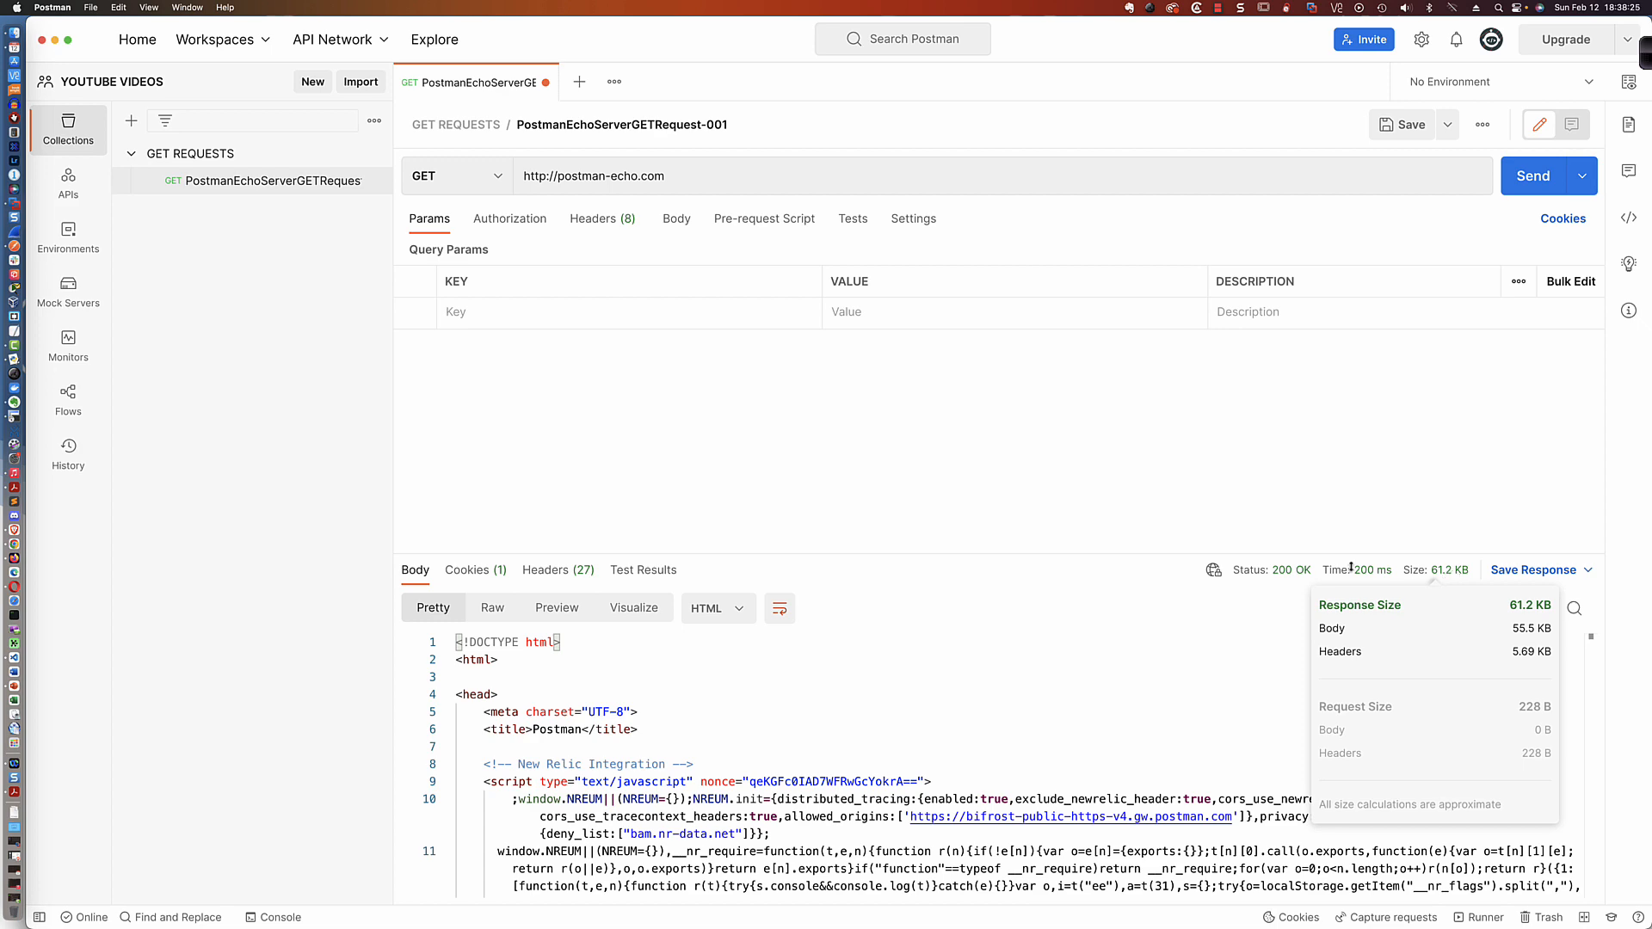
Step: Enlarge the response area and look through the whole returned HTML body
drag(986, 554, 983, 333)
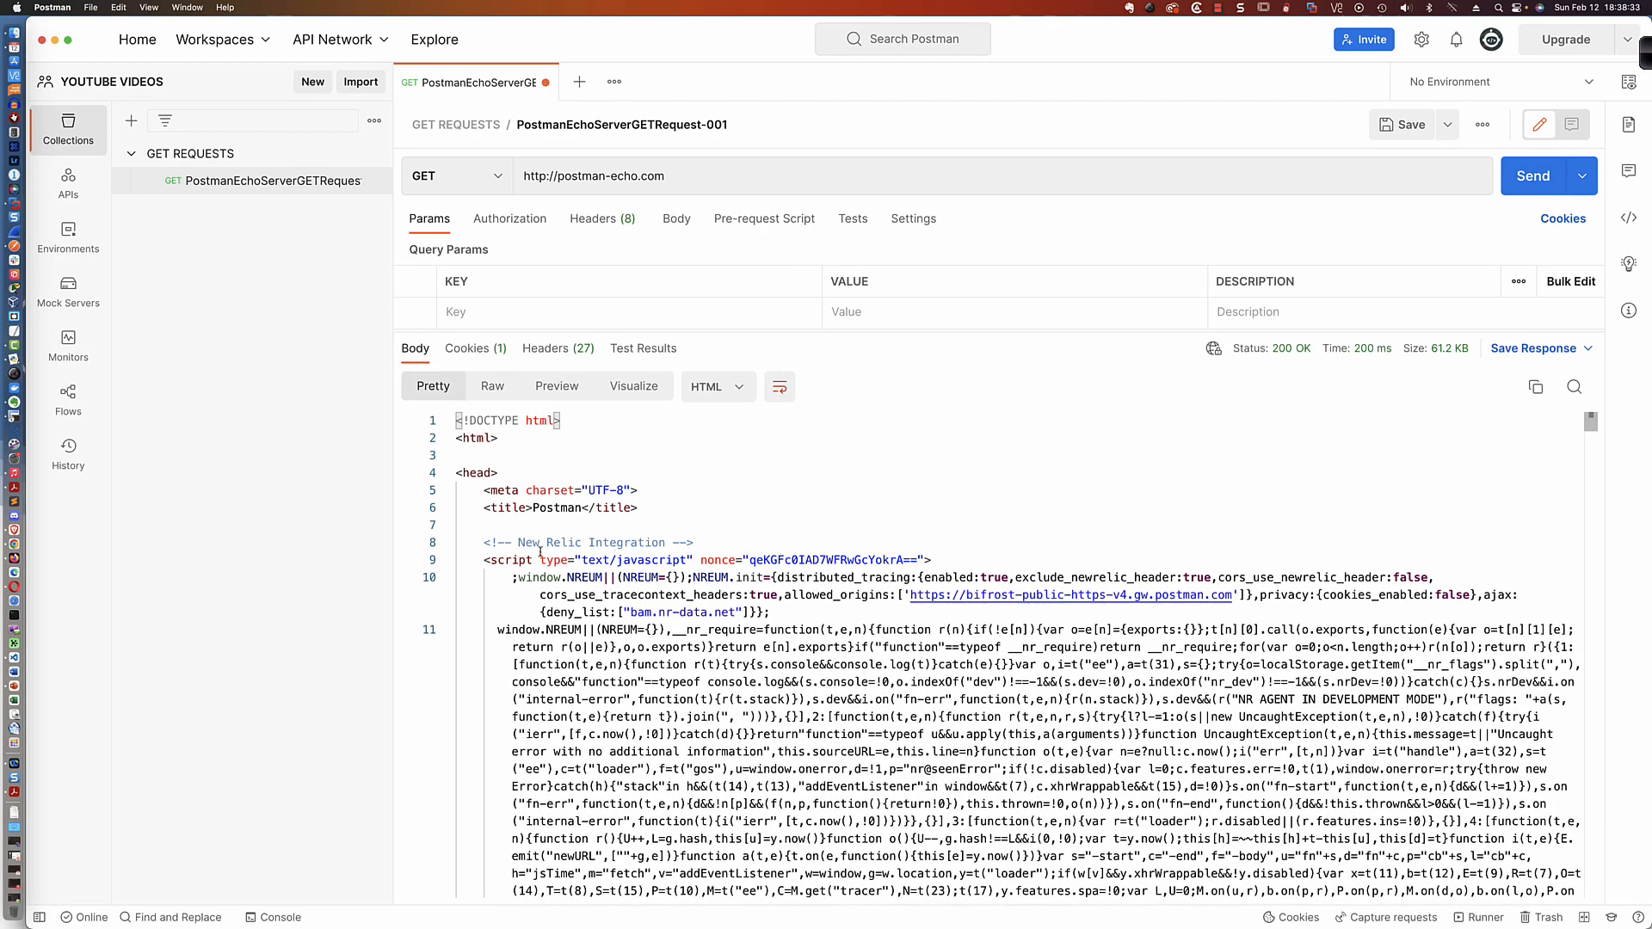
scroll(542, 552, down, 20)
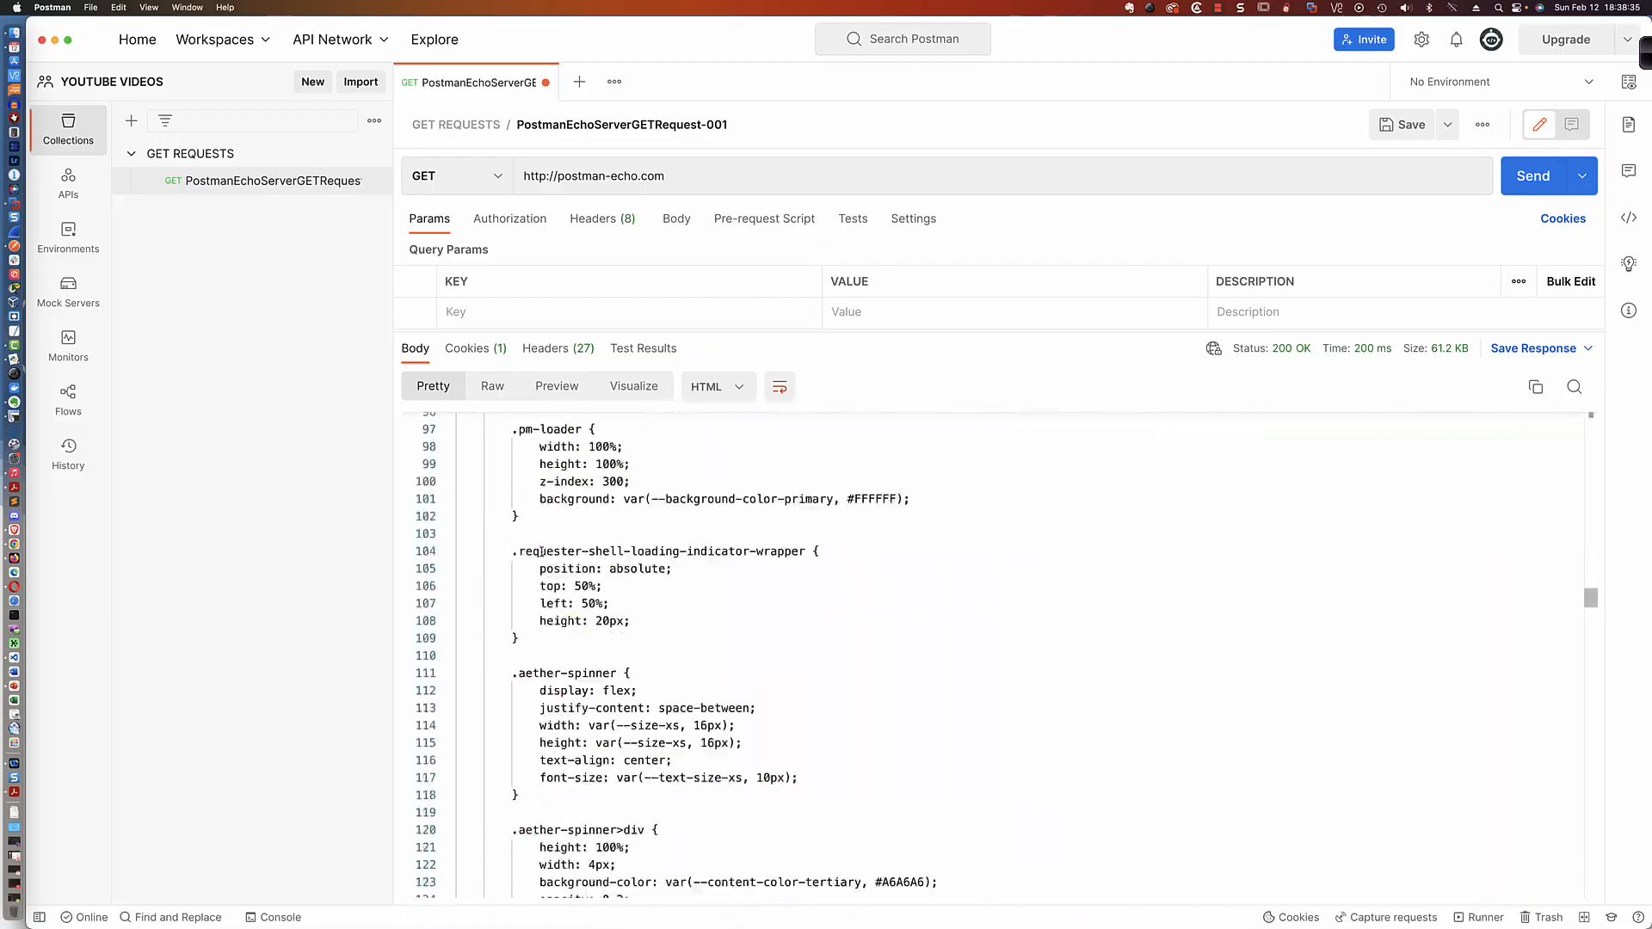
scroll(541, 551, down, 20)
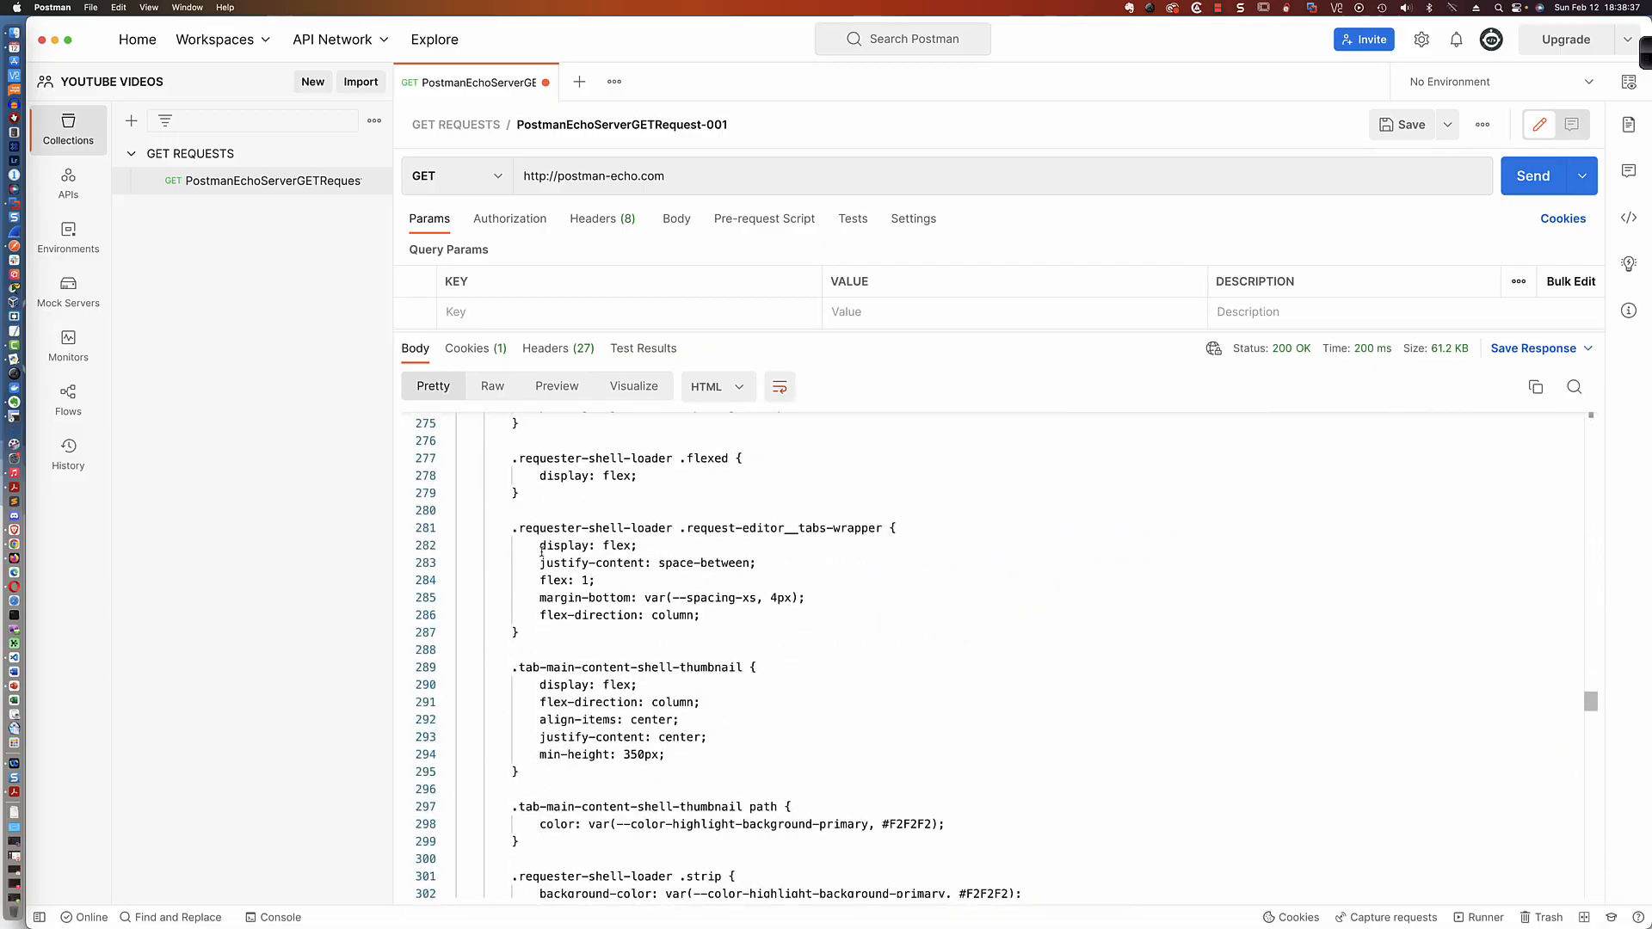
scroll(541, 551, down, 10)
scroll(541, 551, down, 20)
scroll(541, 551, up, 20)
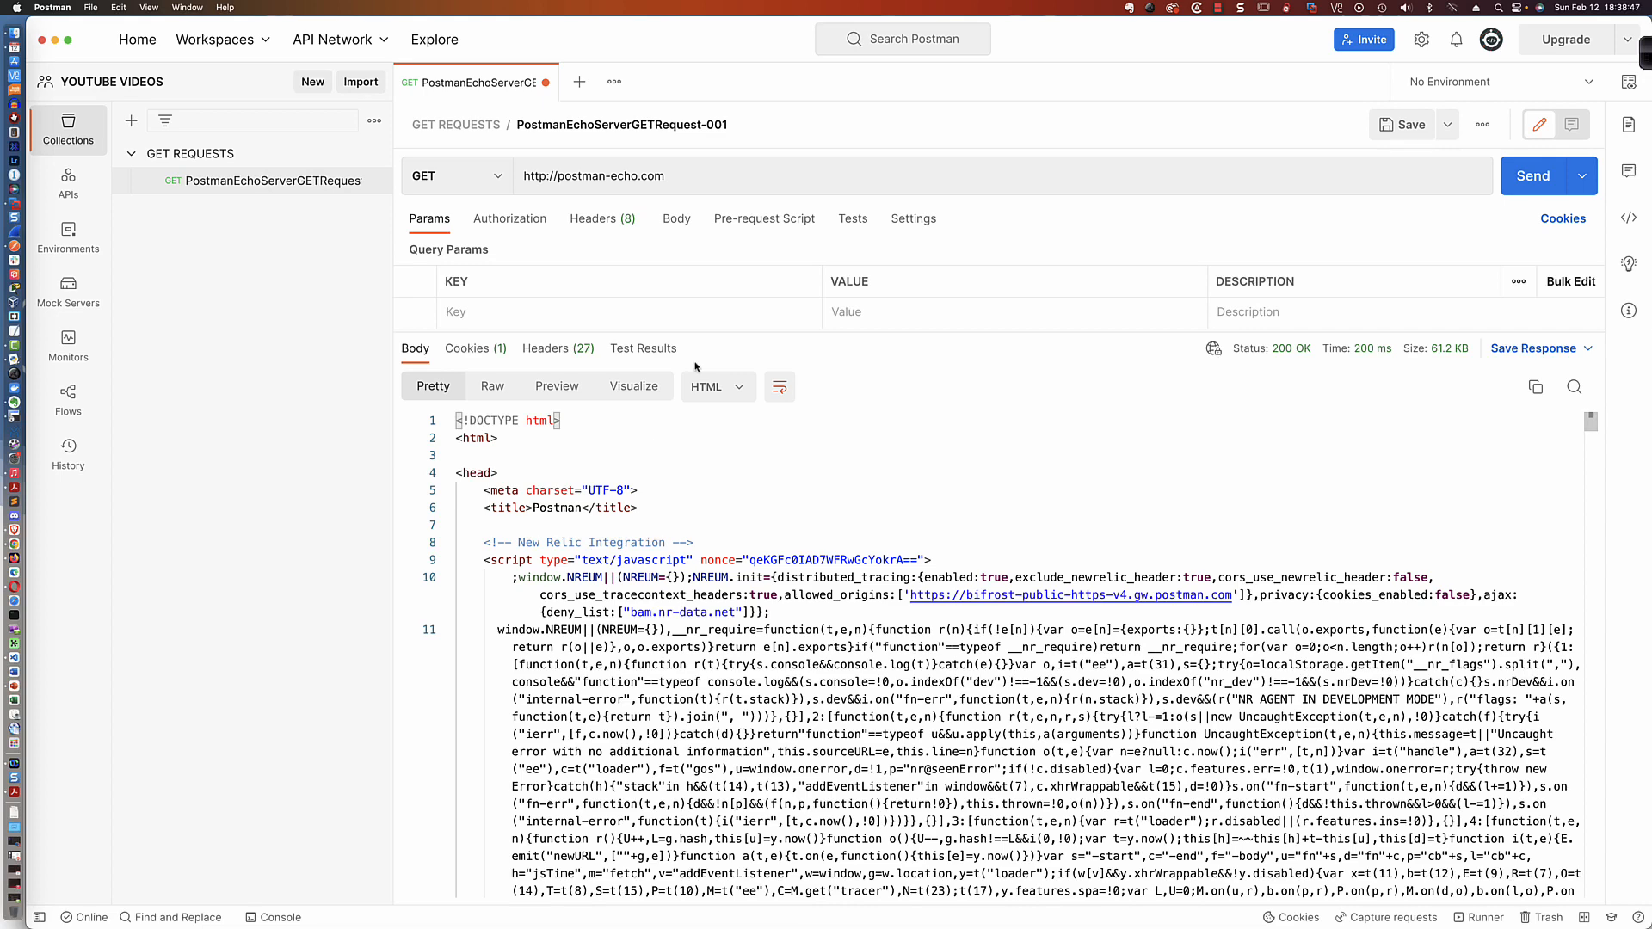
click(676, 174)
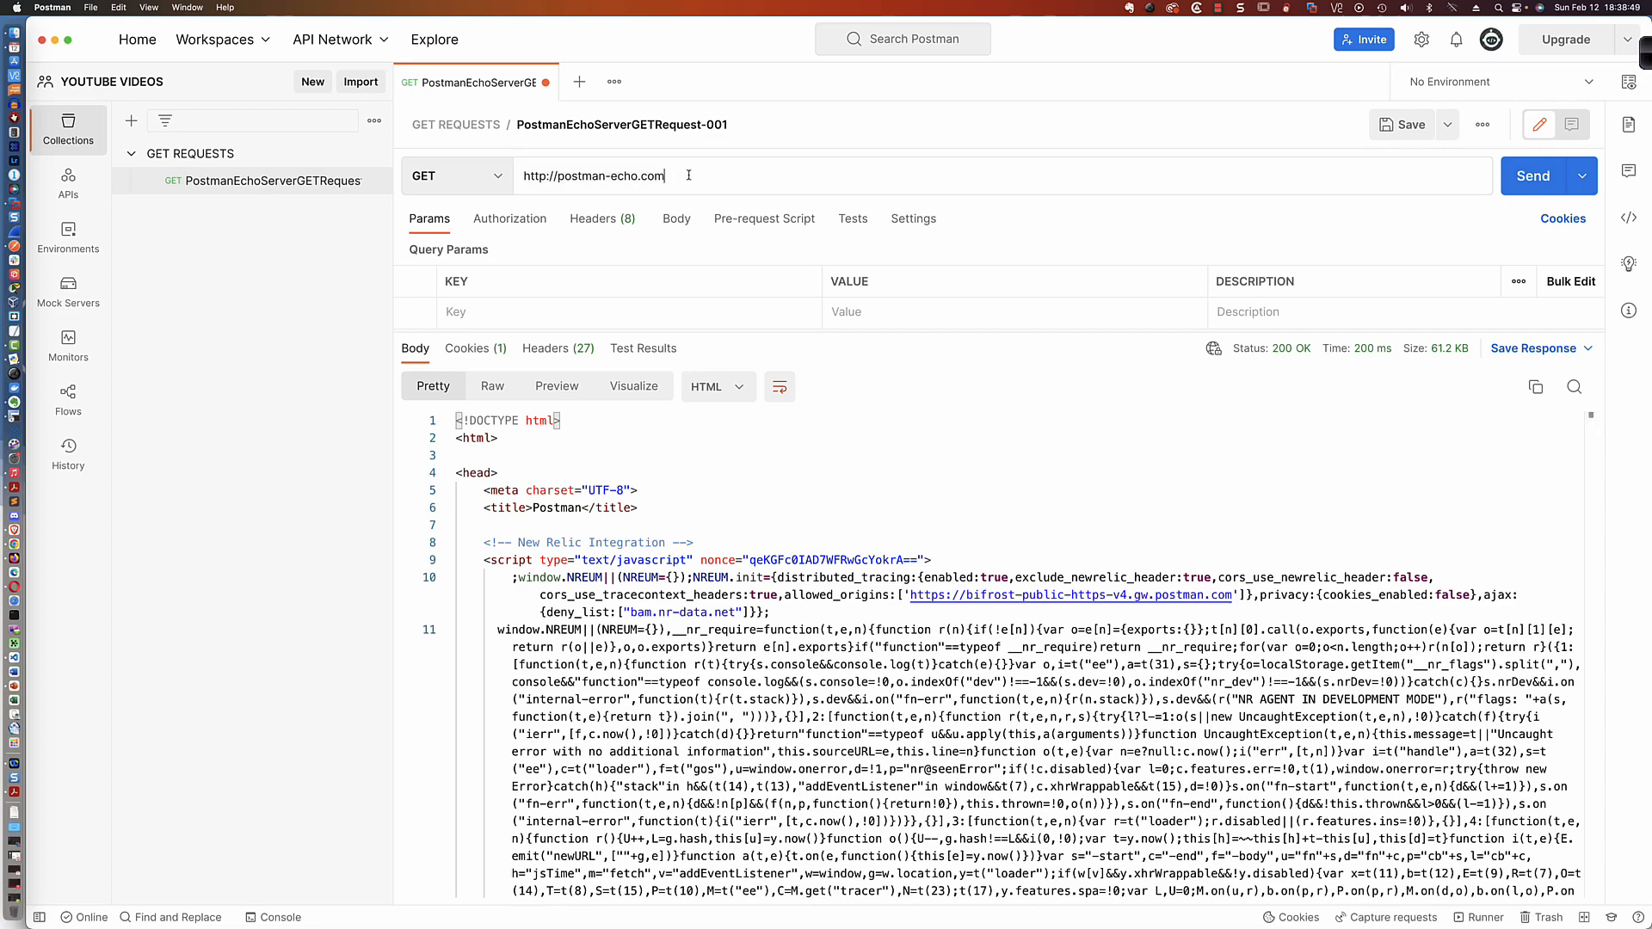
text(/get)
click(1525, 175)
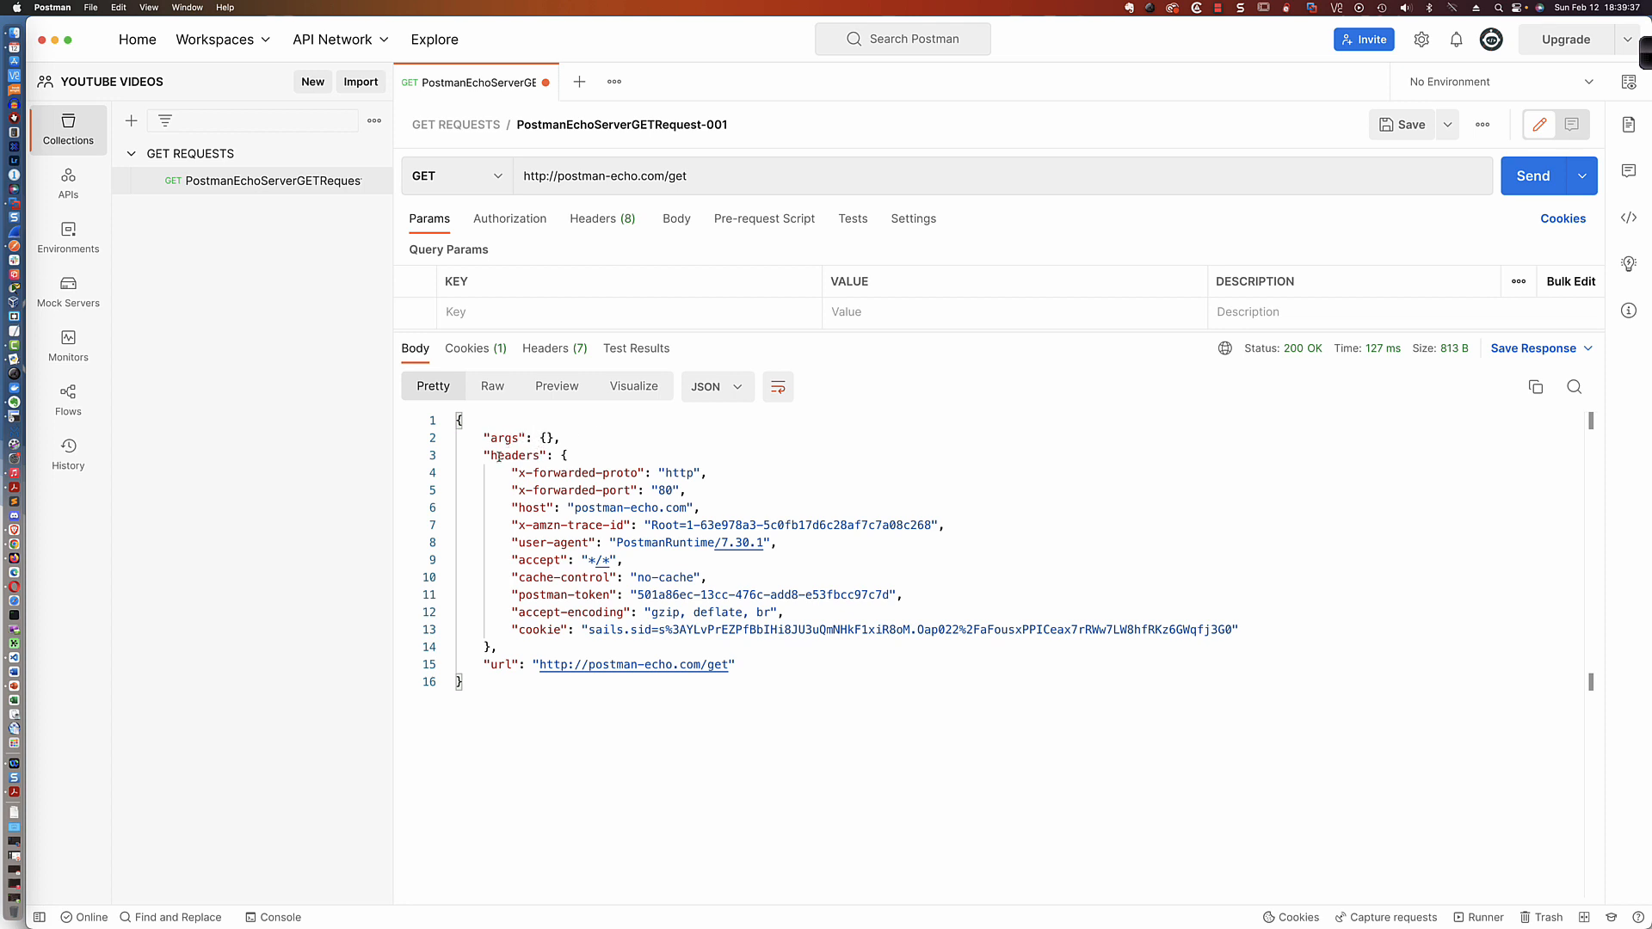
Step: Examine the JSON response's headers block and url value, along with its status and timing details
drag(490, 454, 1247, 622)
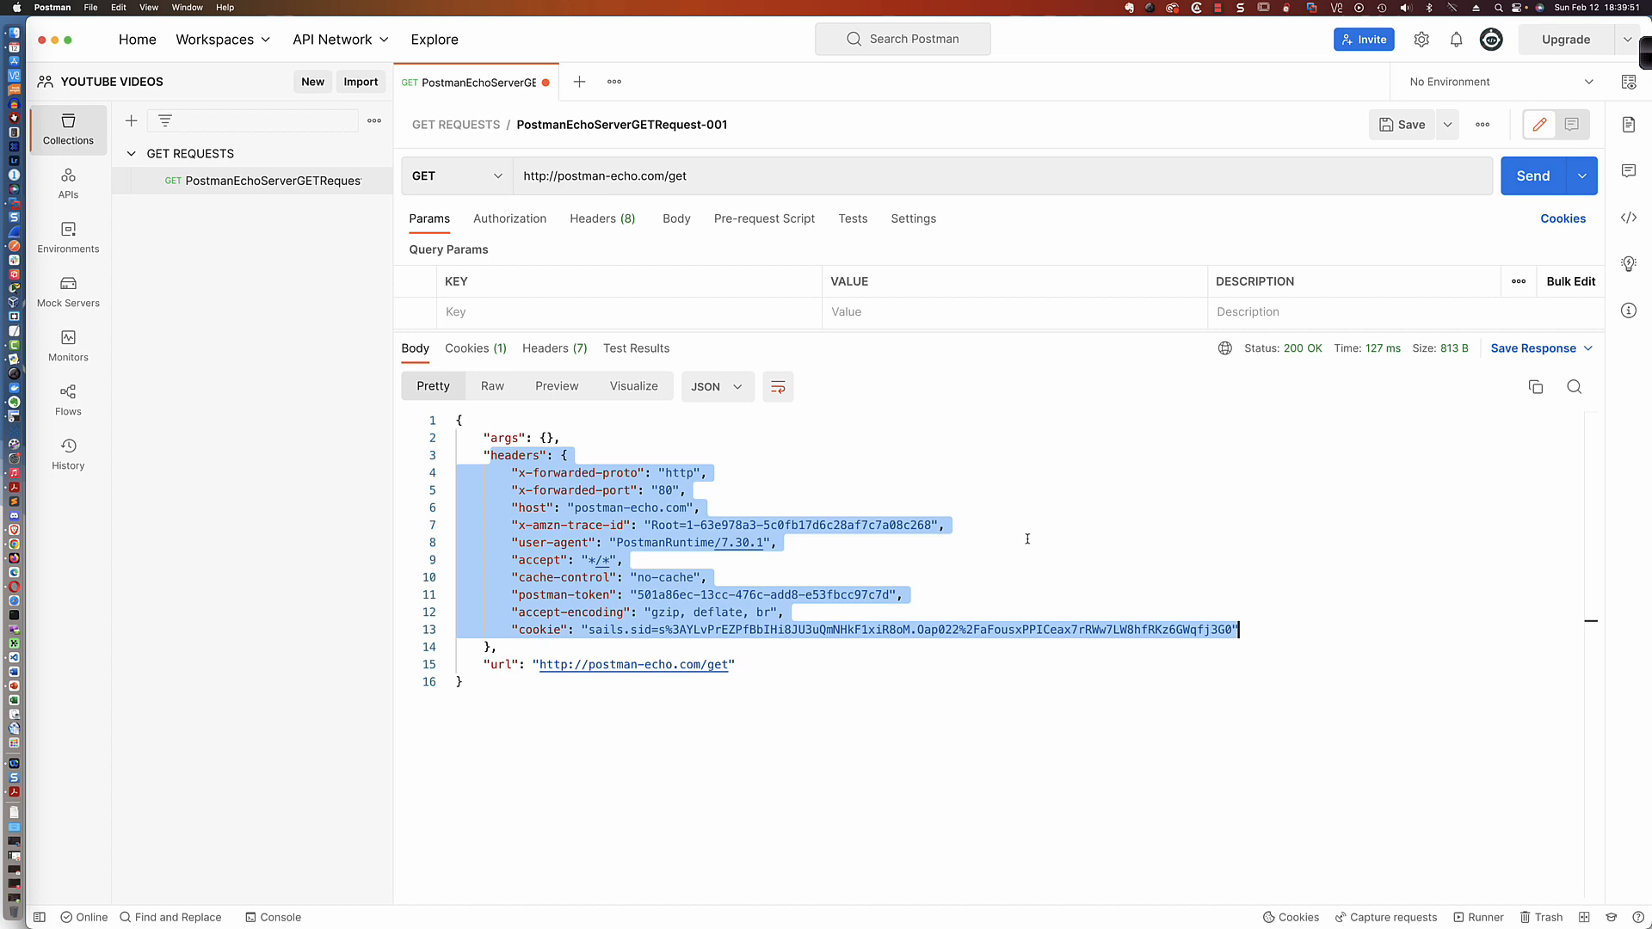
mouse_move(1293, 353)
mouse_move(1394, 353)
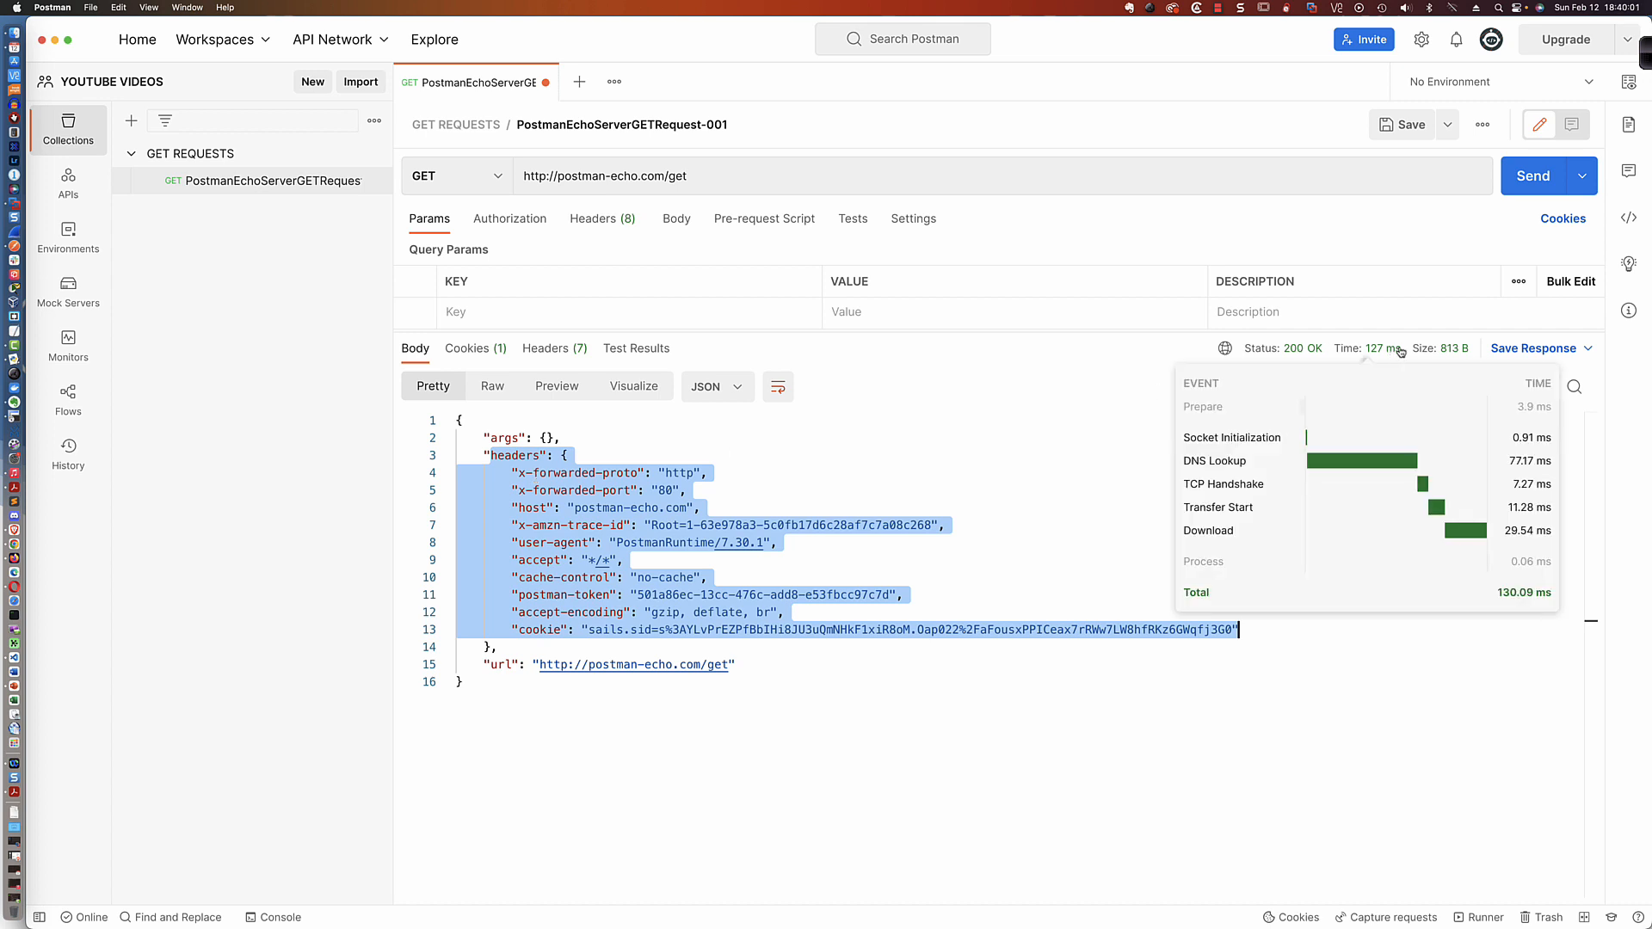
click(518, 490)
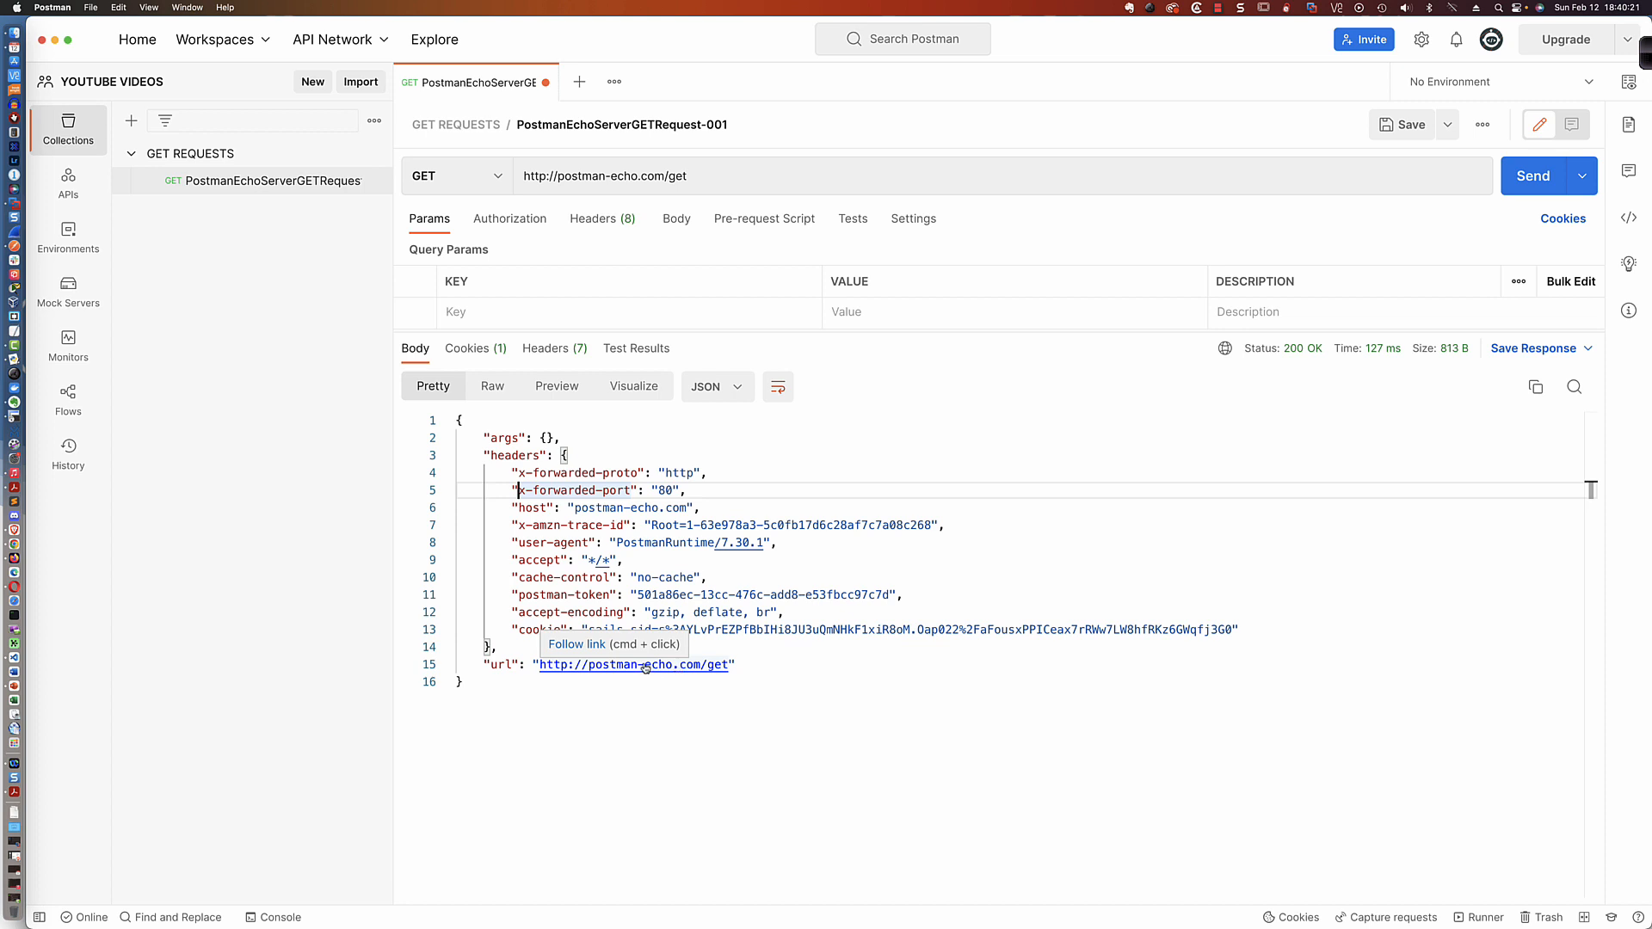
click(629, 451)
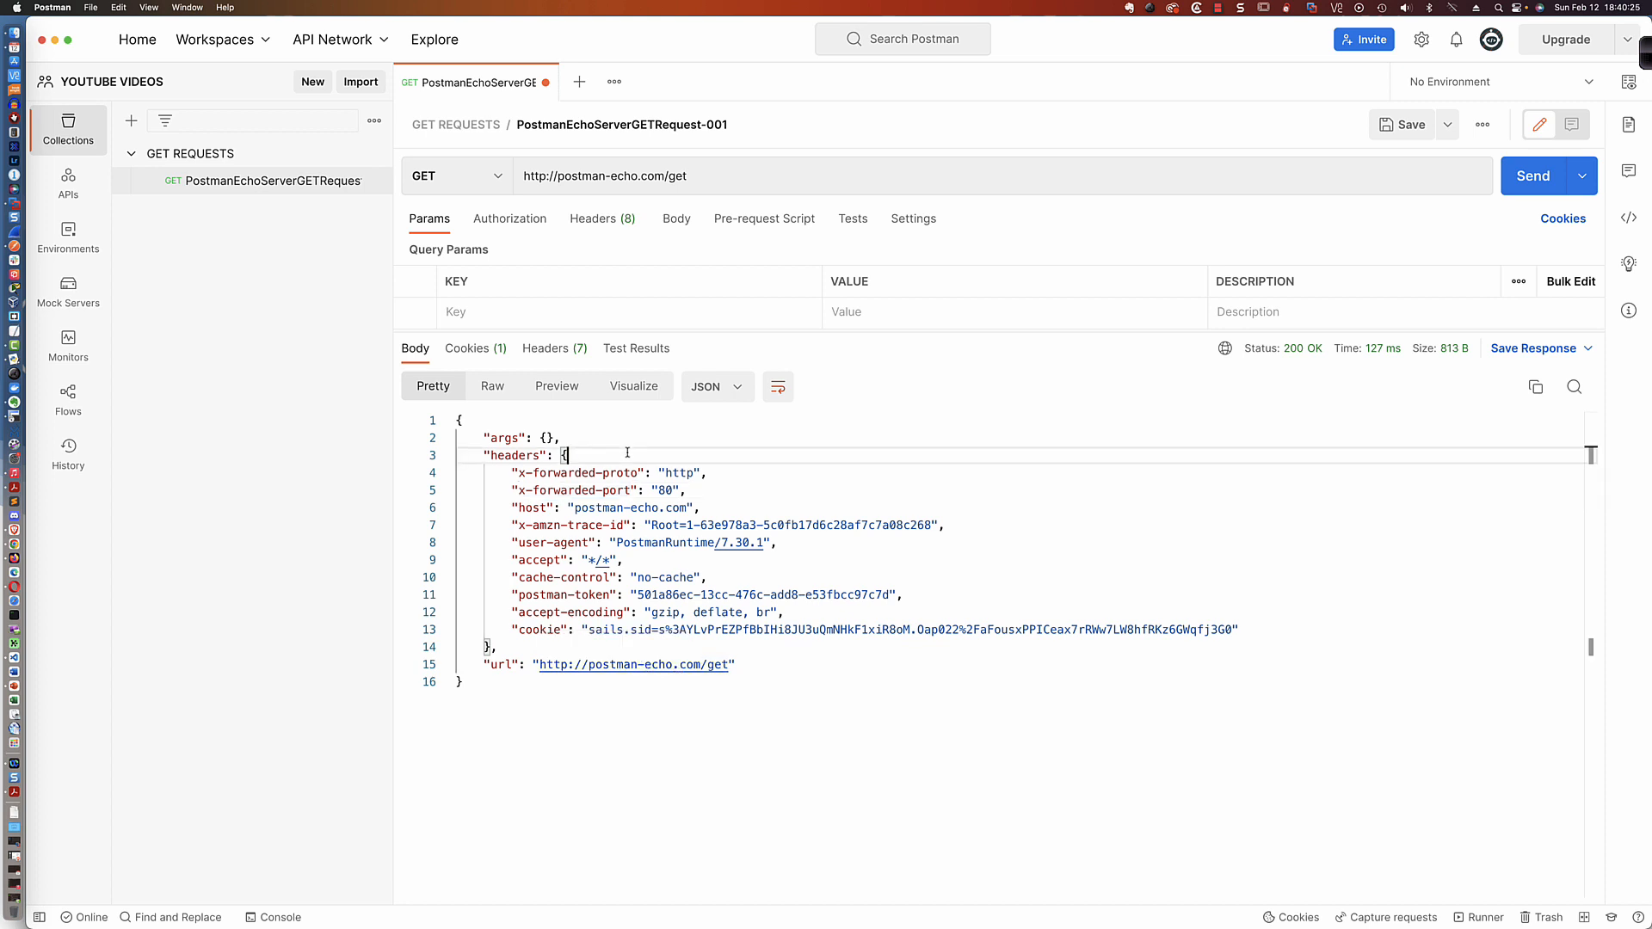
click(696, 178)
key(BackSpace)
key(BackSpace)
key(BackSpace)
key(BackSpace)
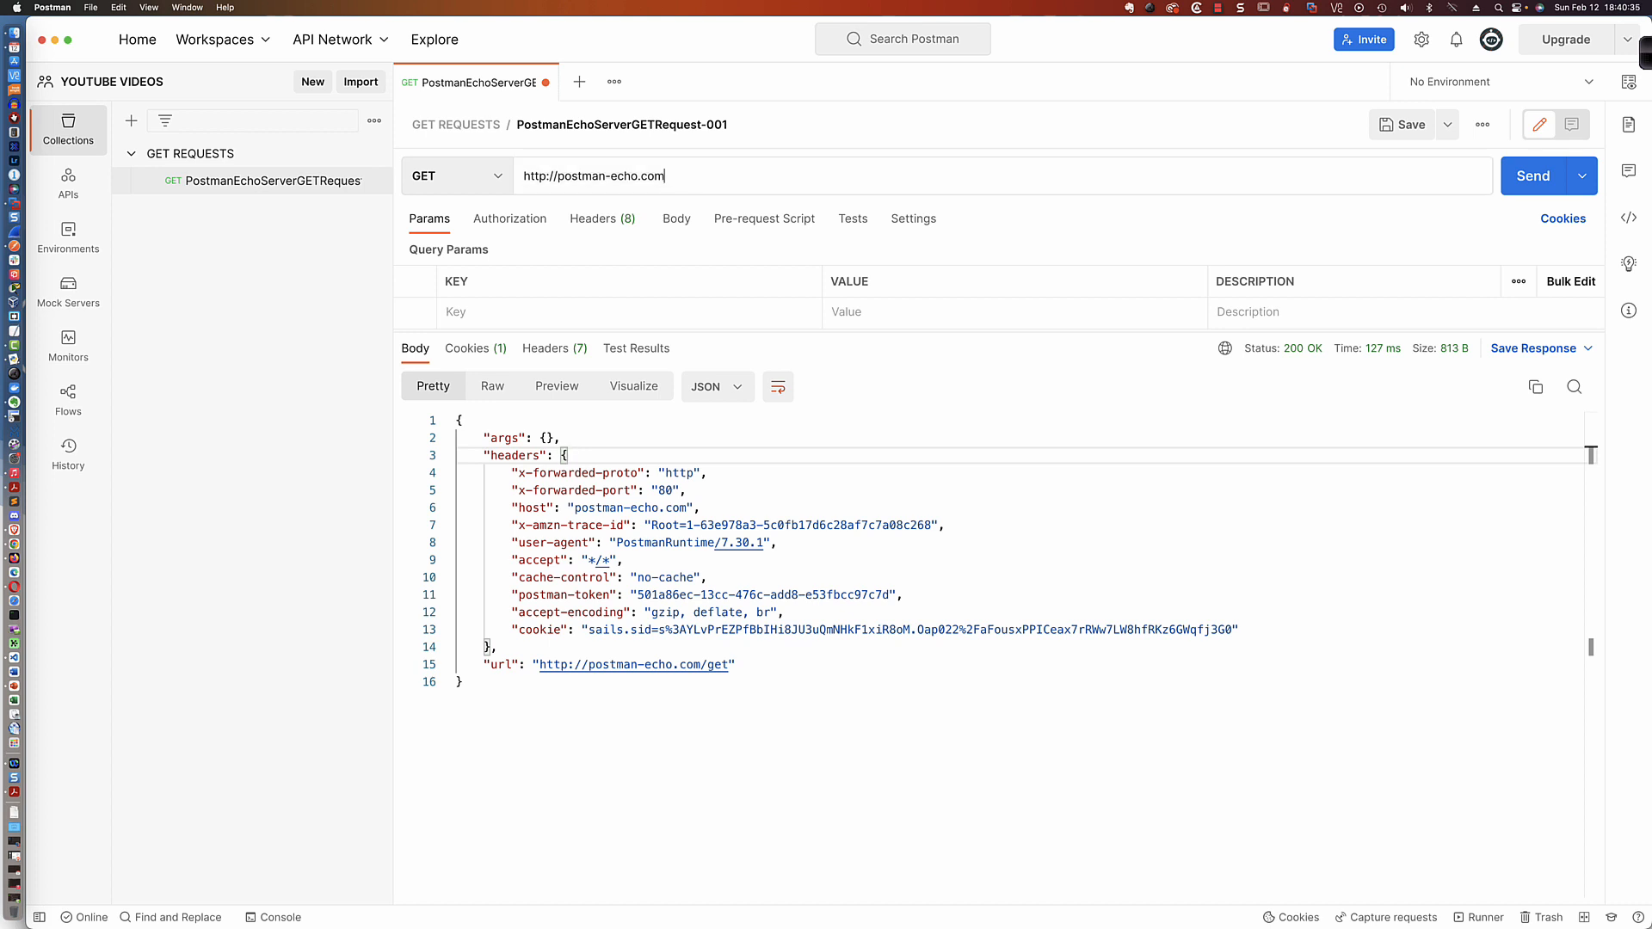
click(1532, 176)
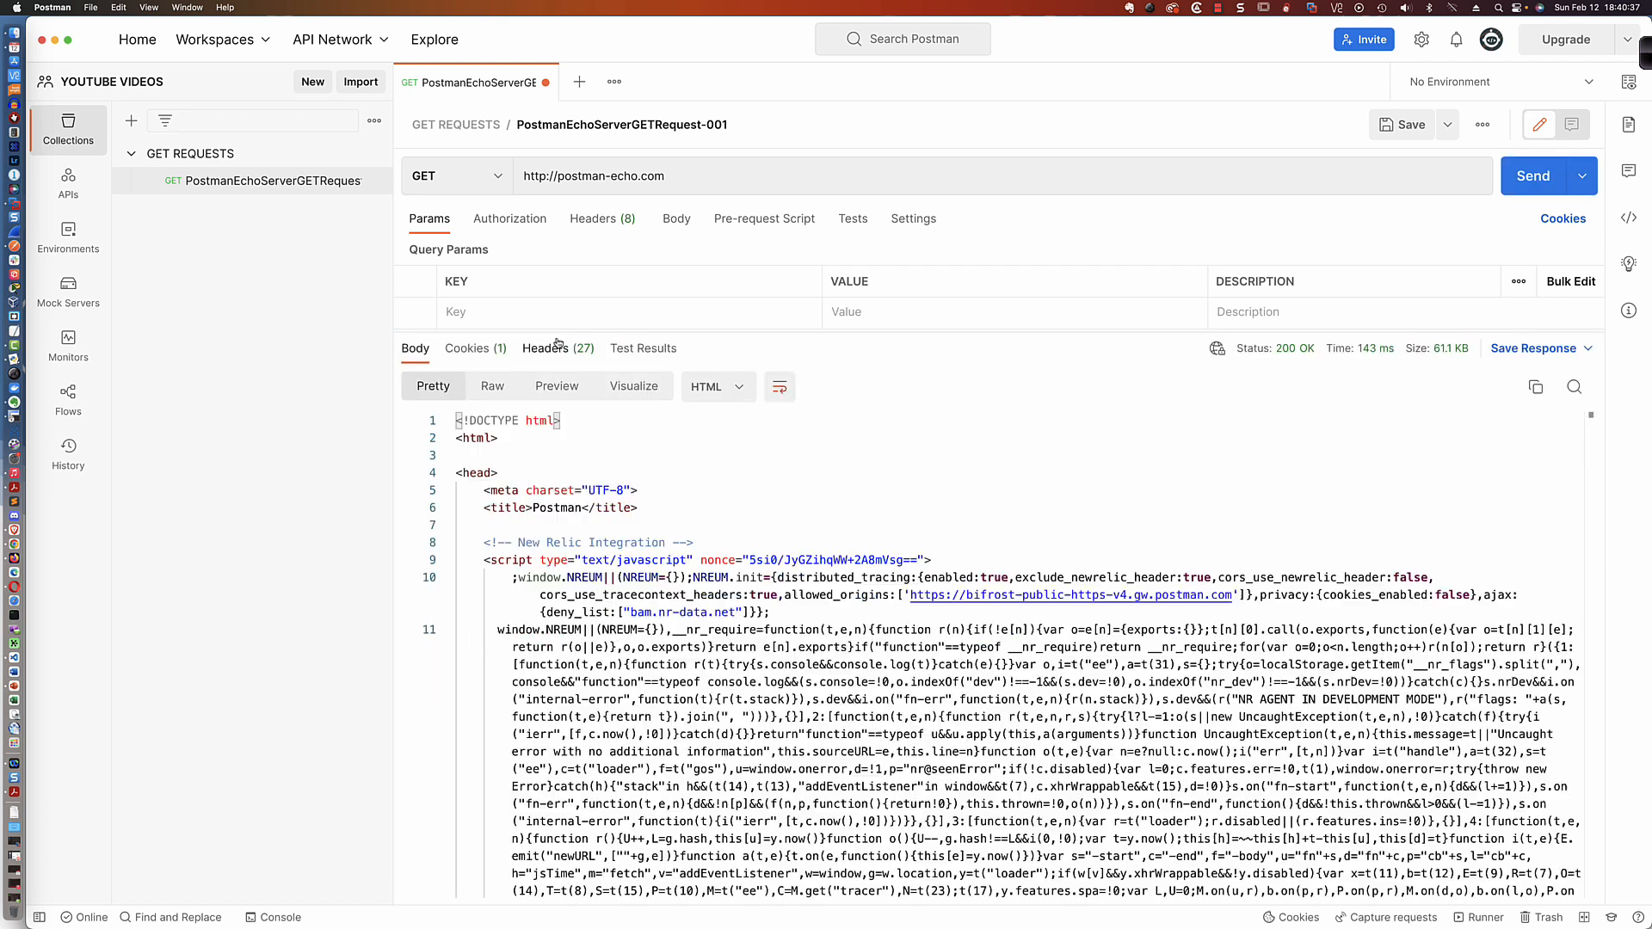
Step: Duplicate the open request and rename the copy as PostmanEchoServerGETRequest-002
right_click(464, 83)
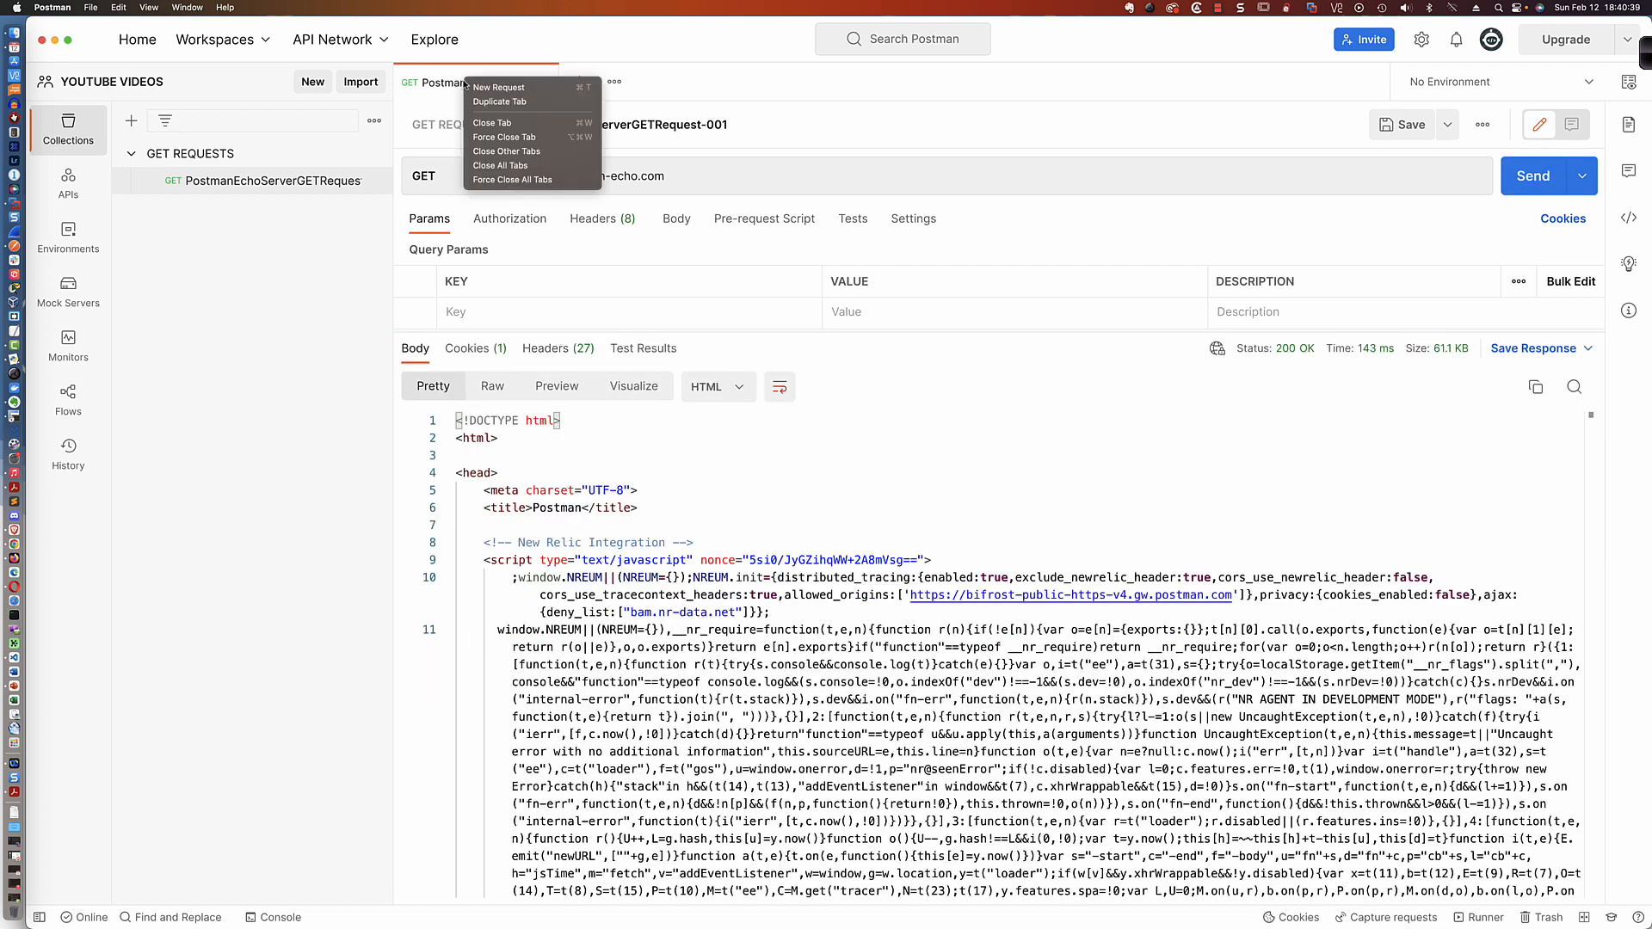
click(480, 104)
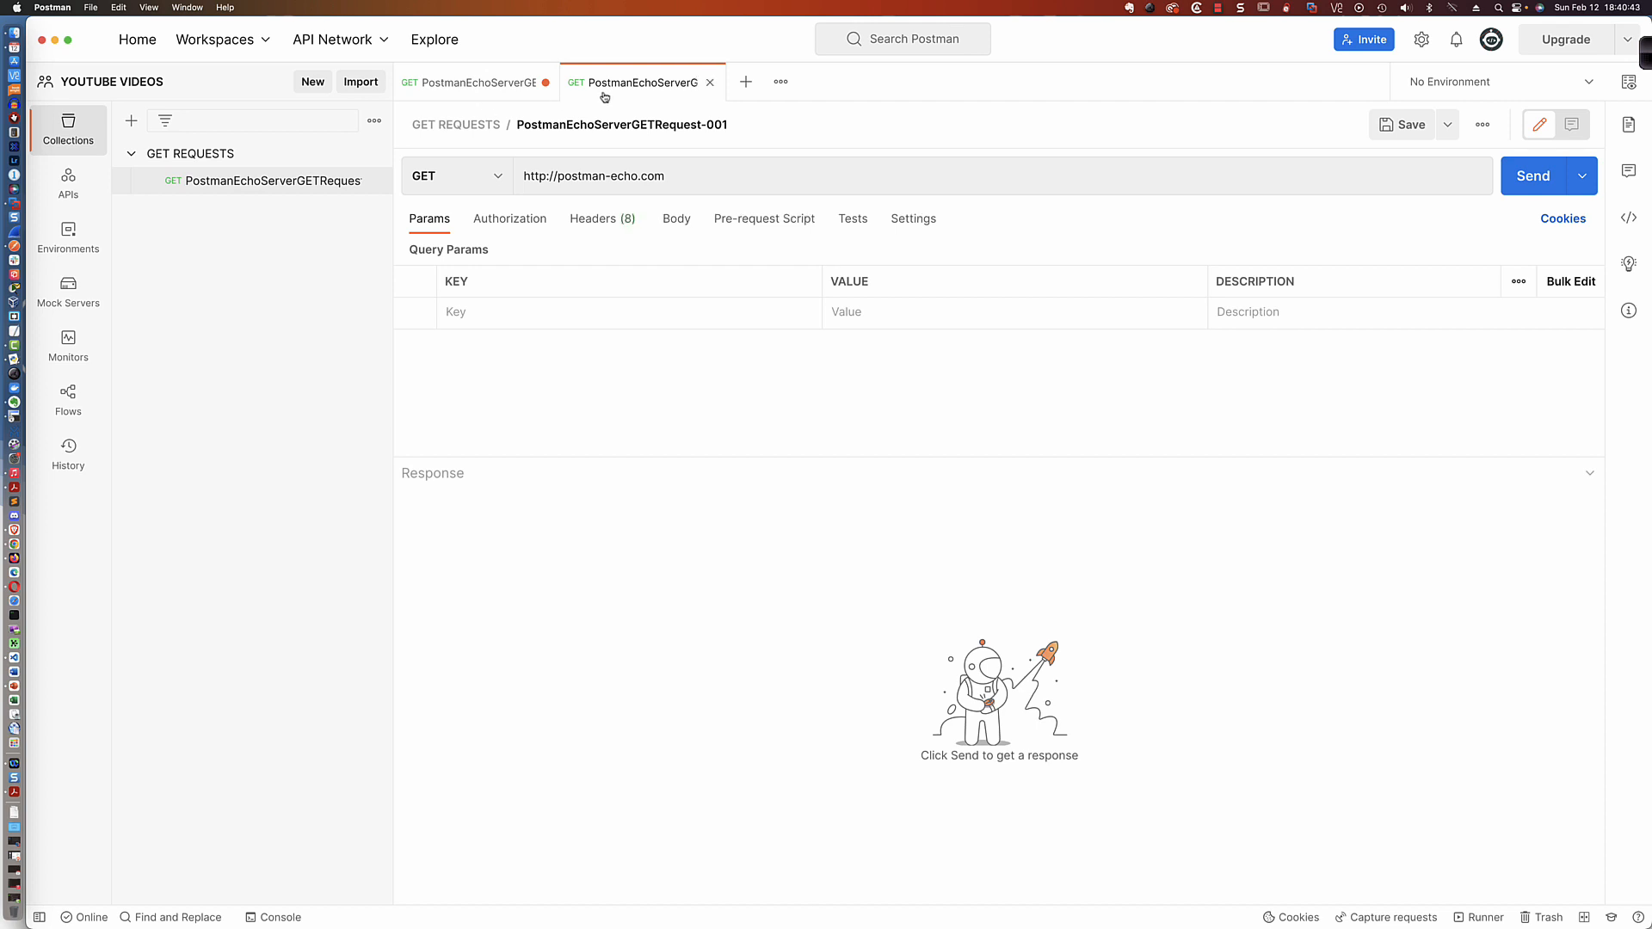
mouse_move(592, 138)
click(748, 130)
click(639, 125)
key(BackSpace)
text(2)
key(Return)
click(678, 174)
text(/get)
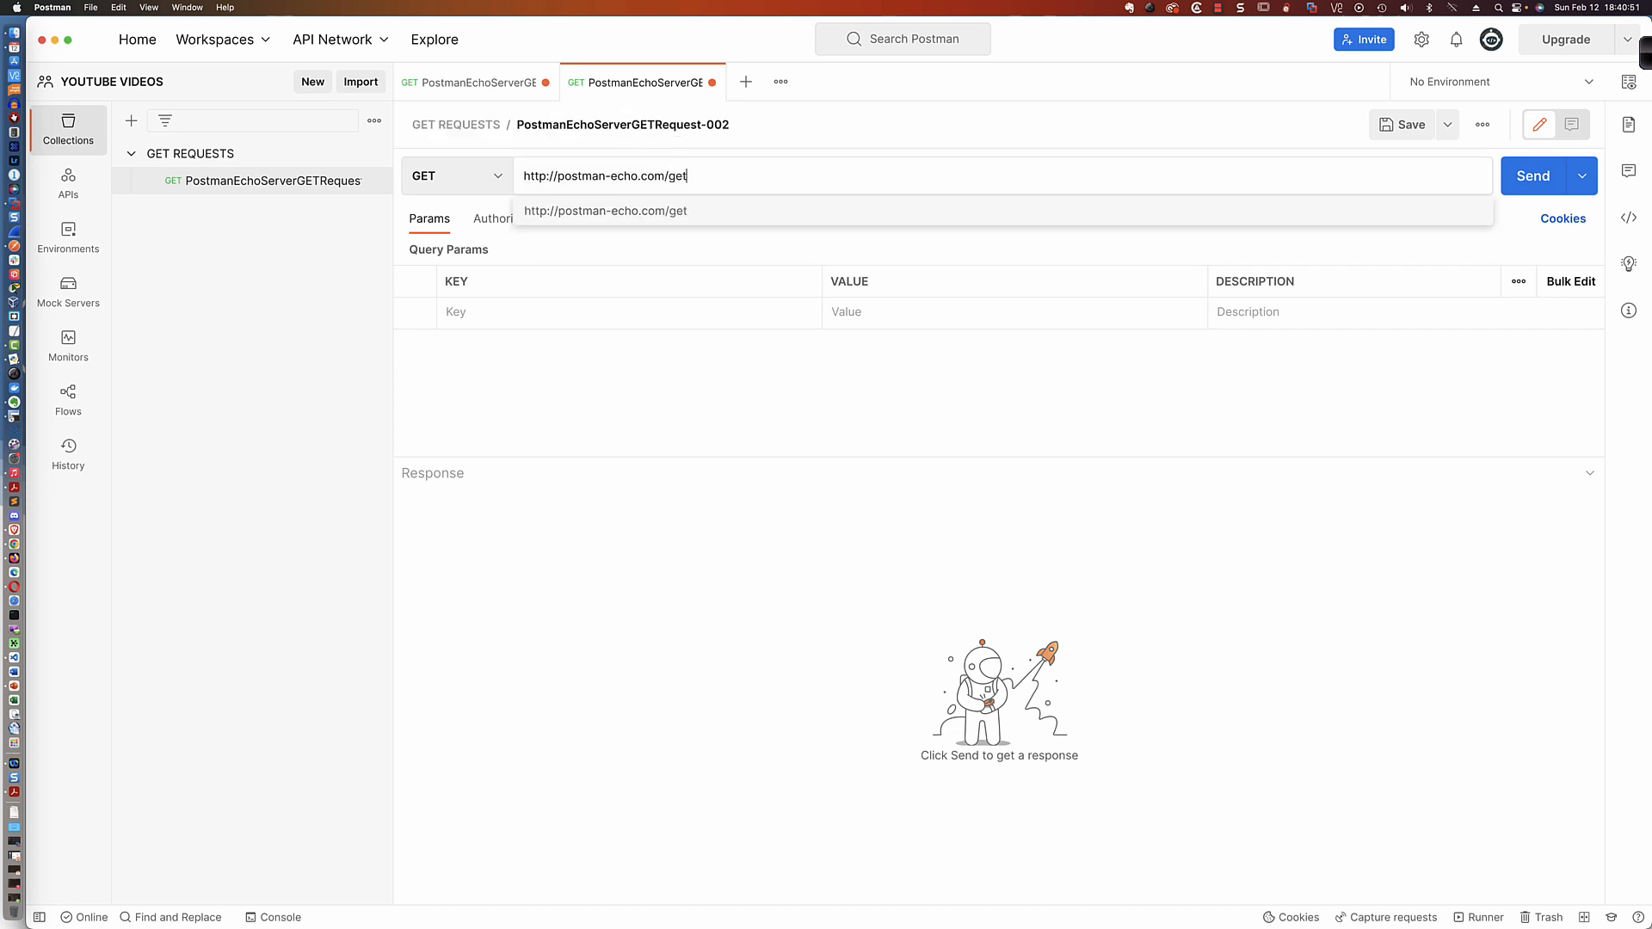
click(655, 357)
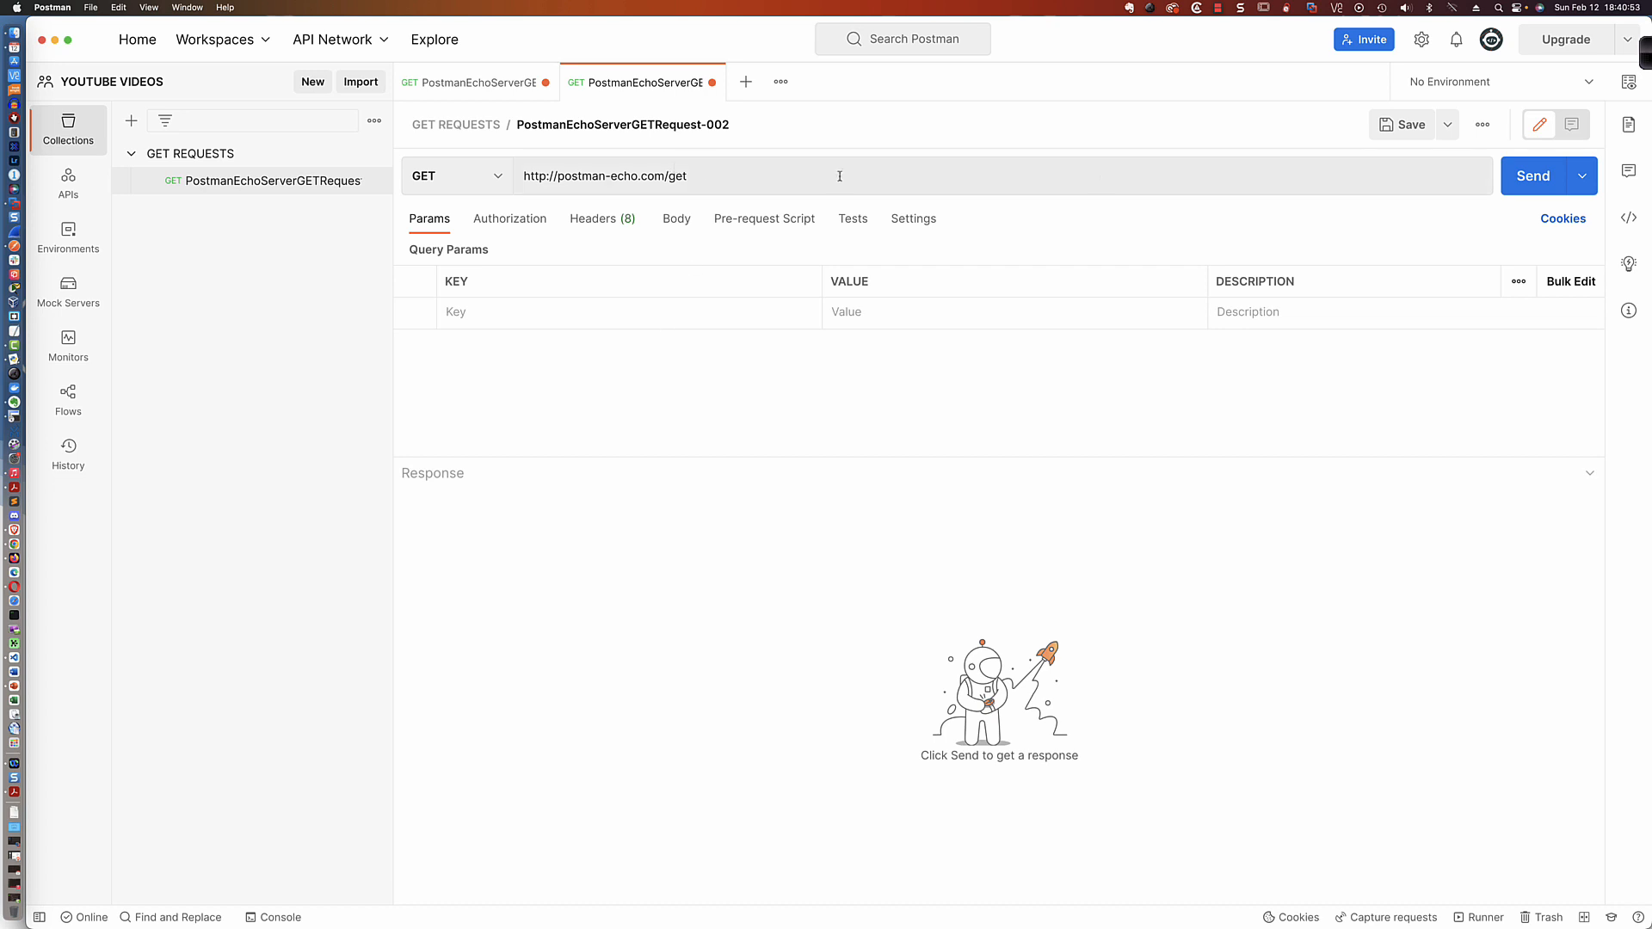
click(1398, 126)
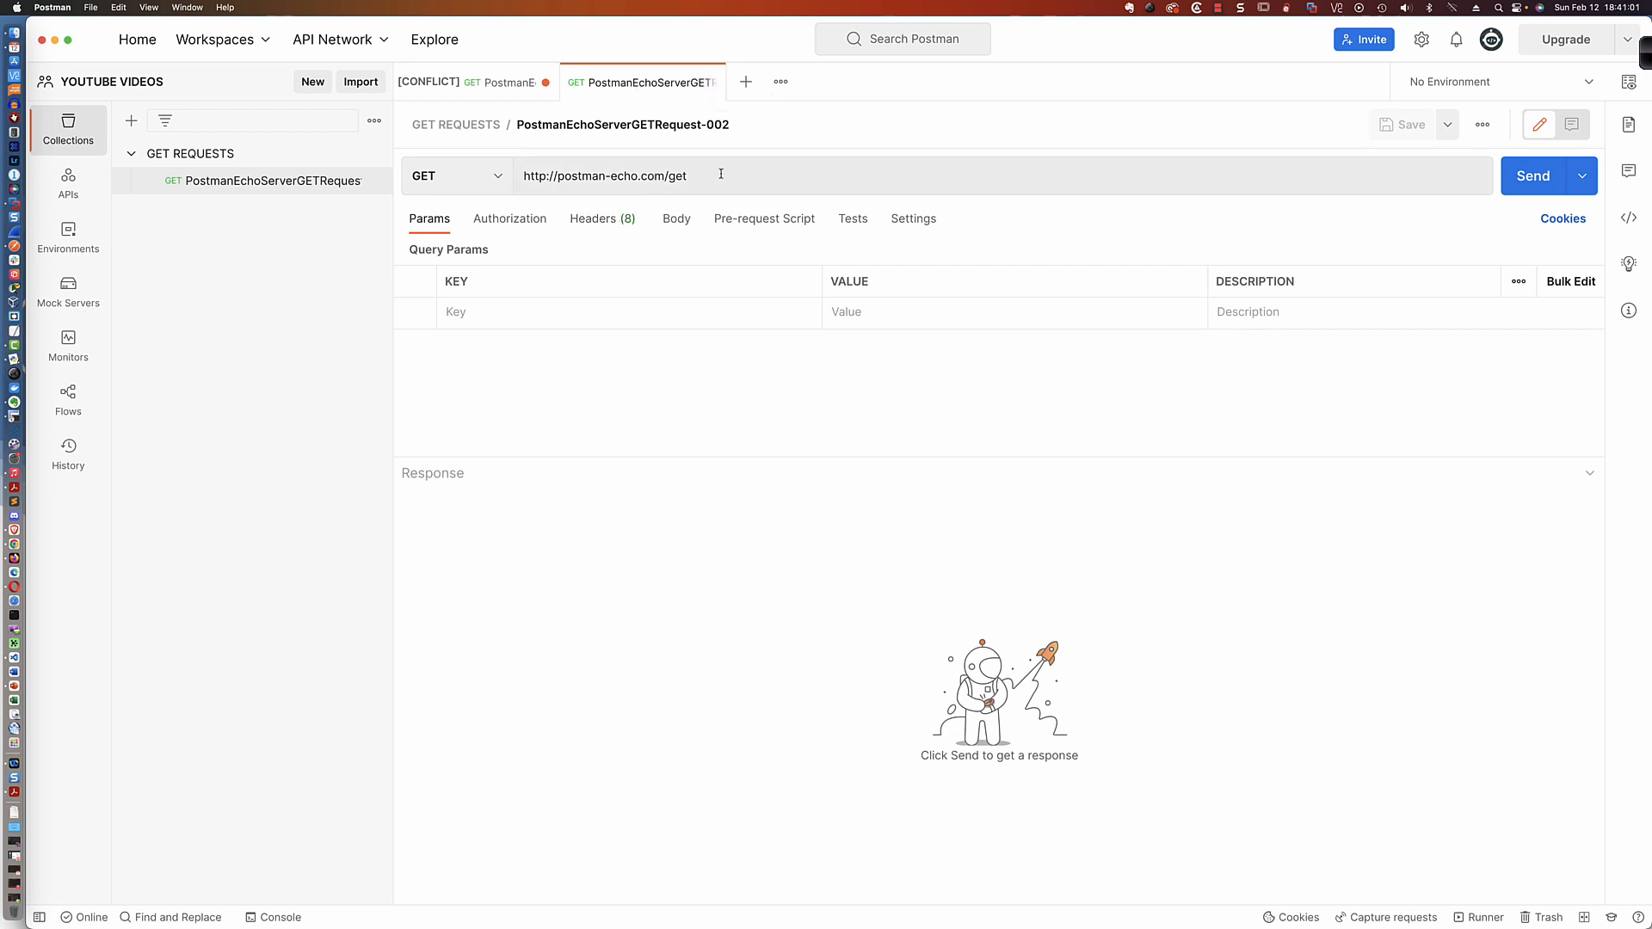
click(499, 83)
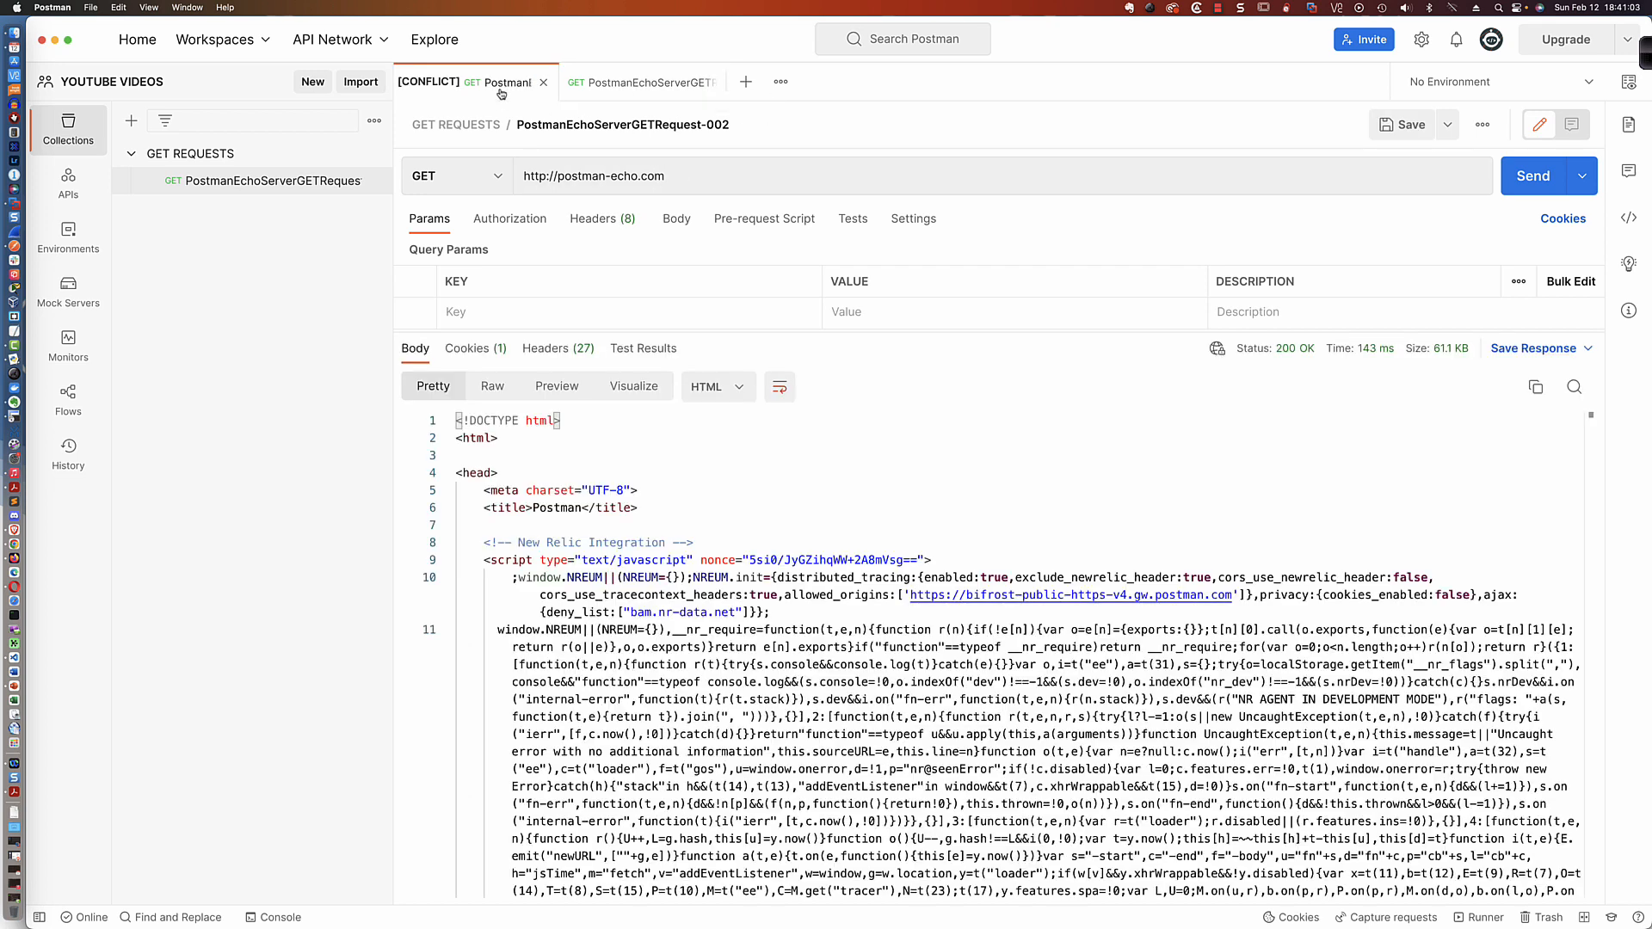
click(1376, 128)
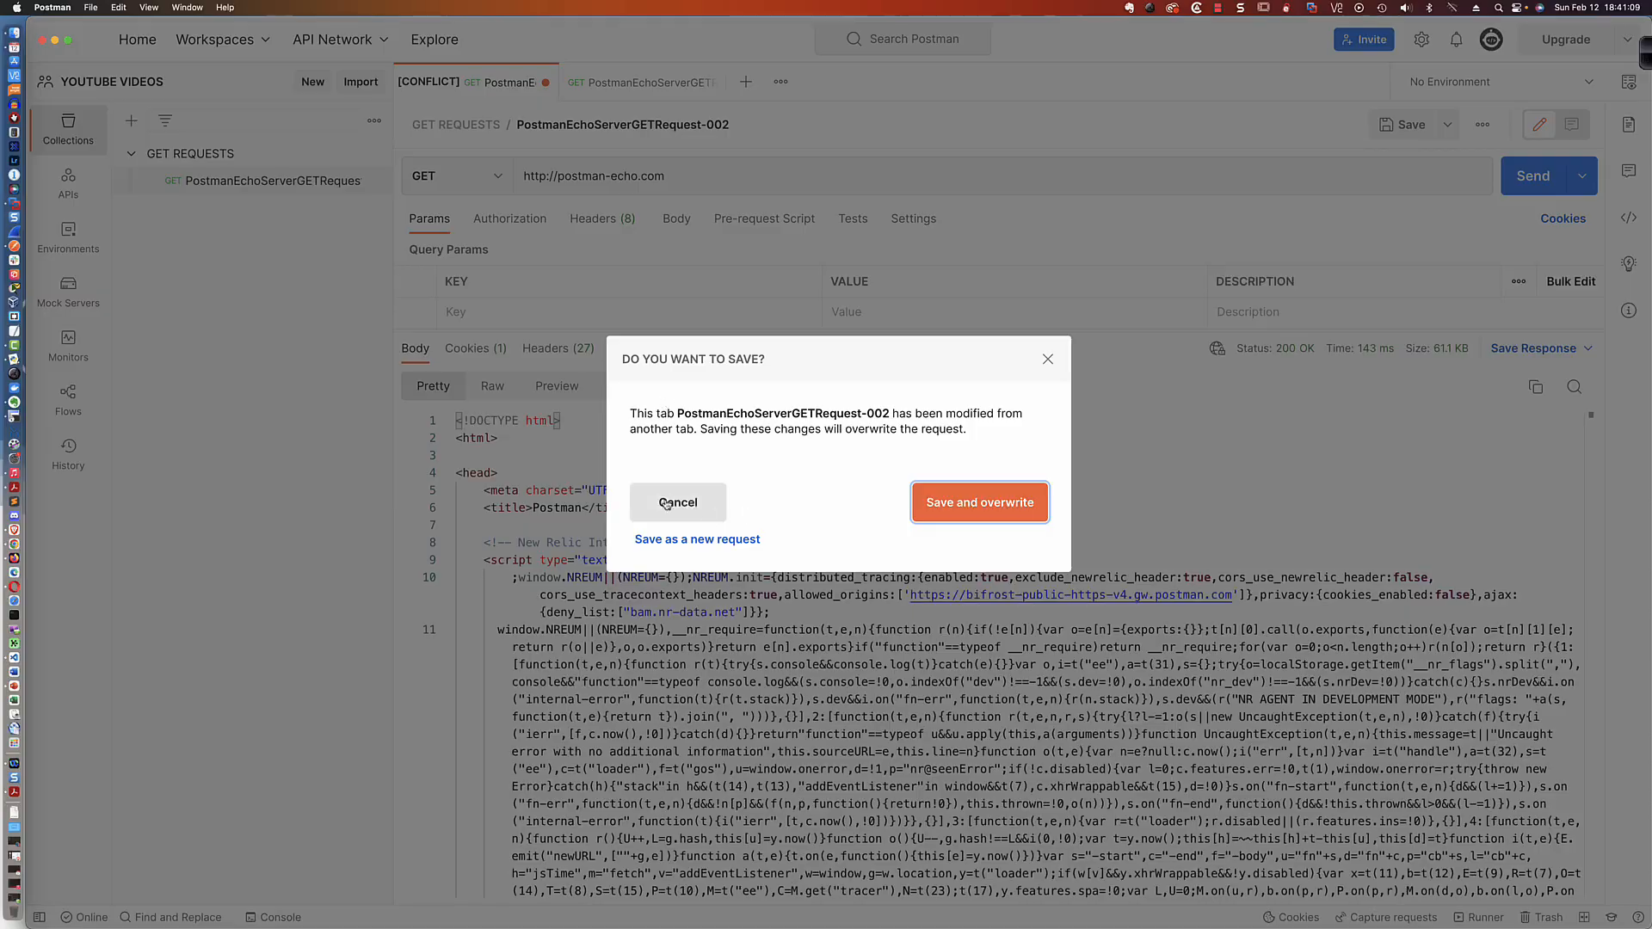
click(688, 508)
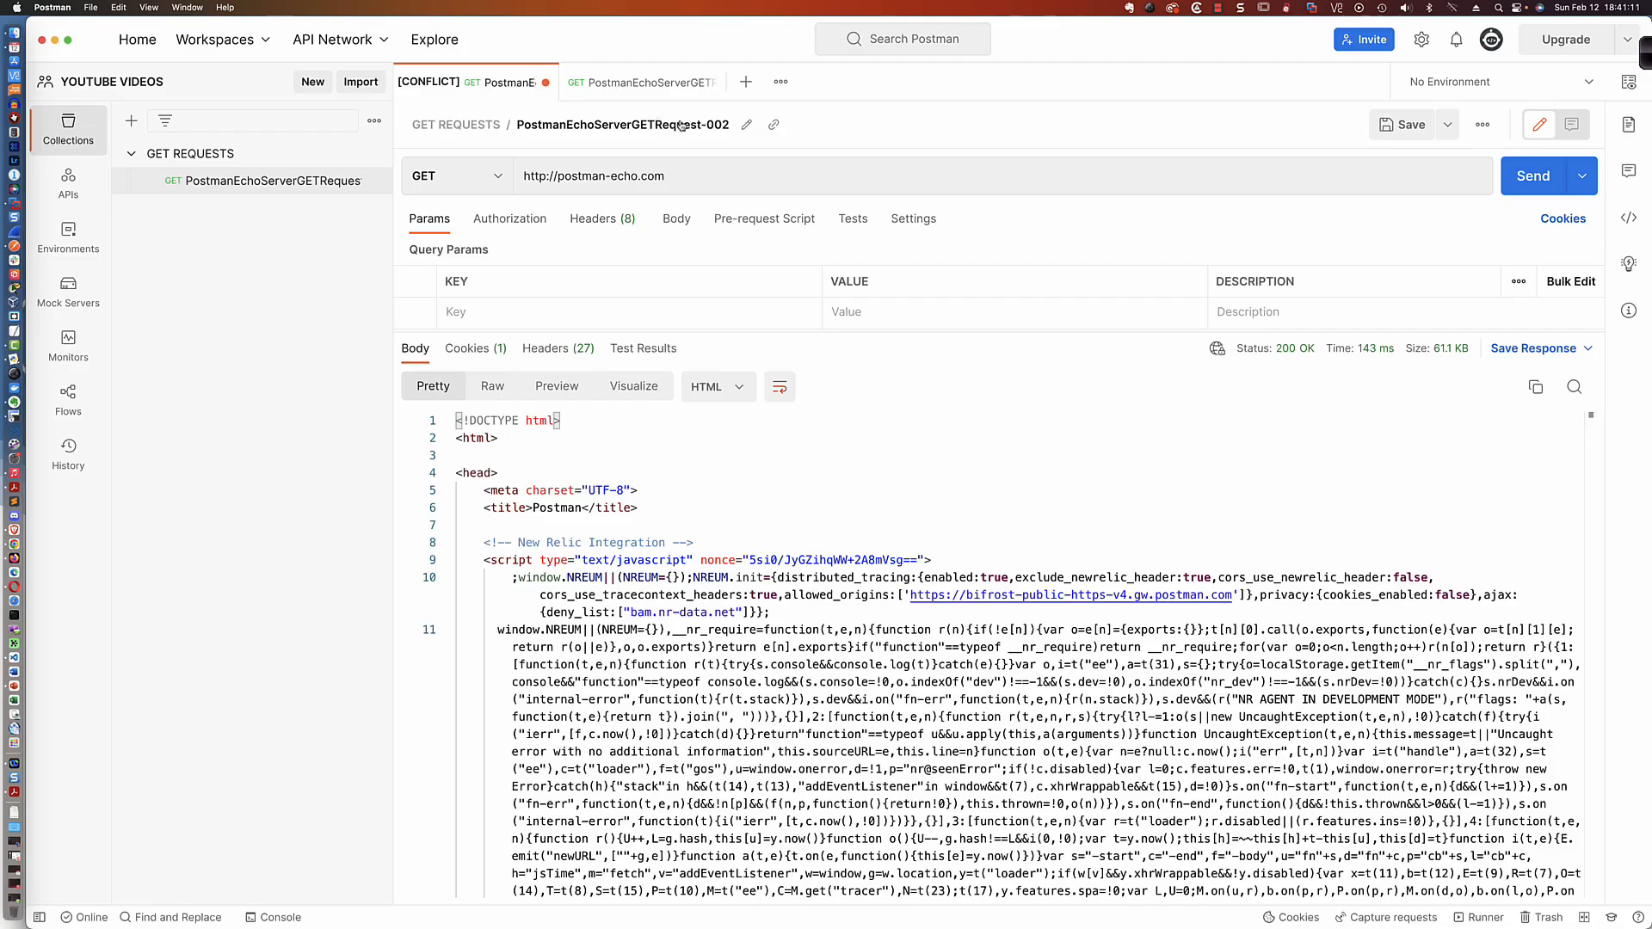
Step: Rename the conflicting original request as PostmanEchoServerGETRequest-001 and save it, overwriting the stored version
click(632, 79)
click(461, 81)
click(743, 124)
click(665, 125)
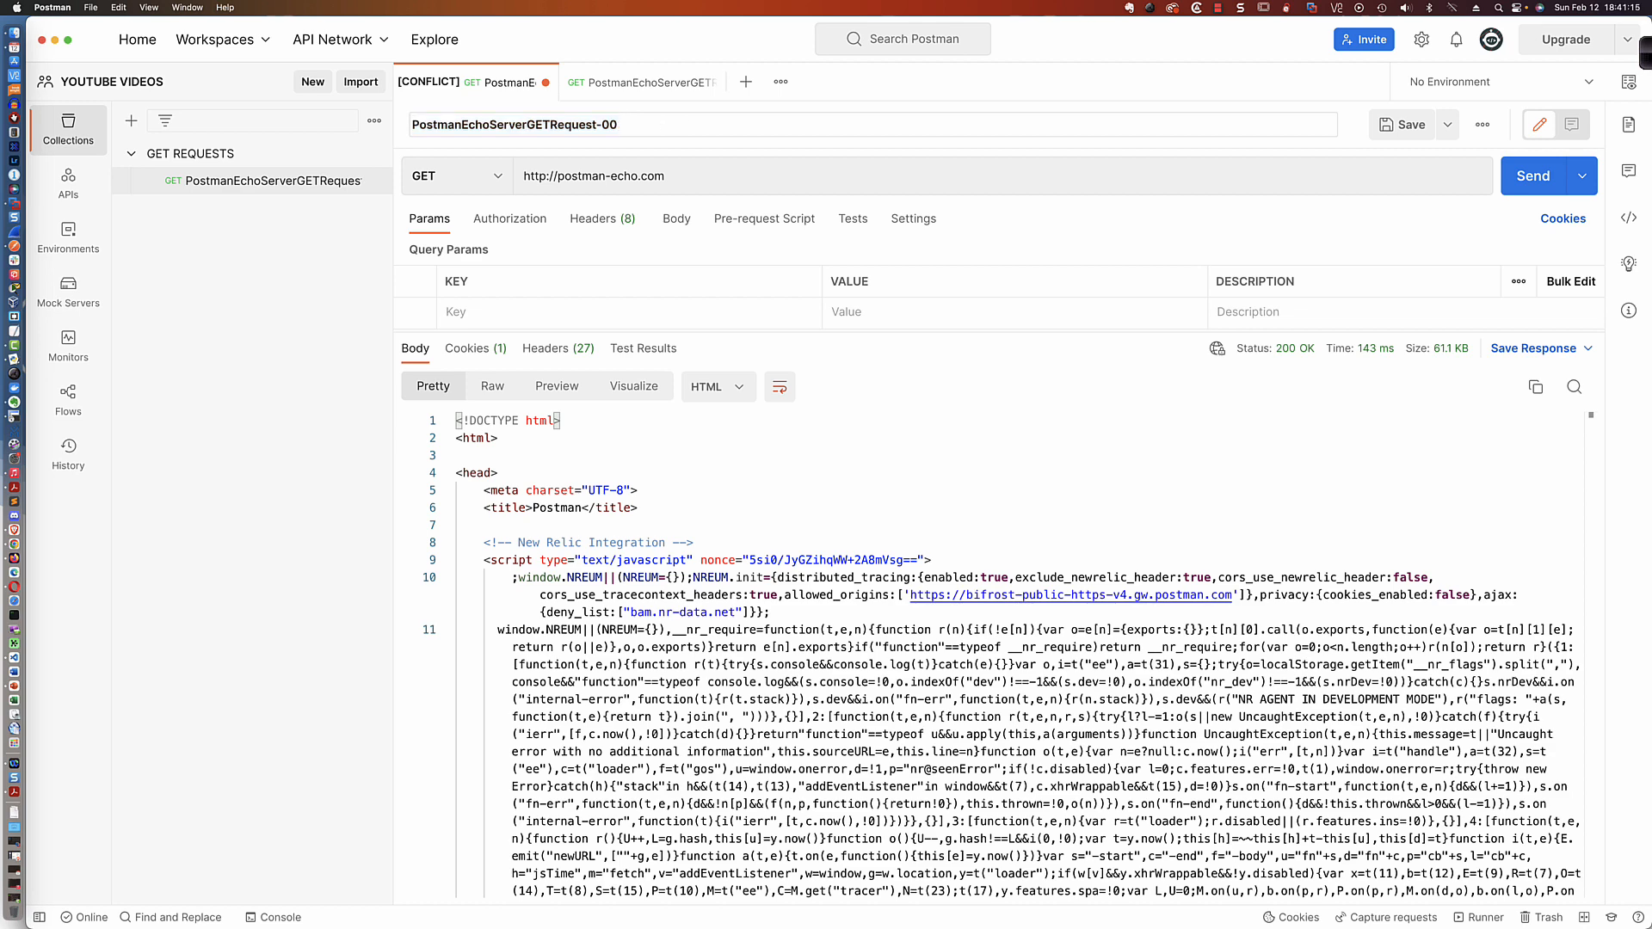
click(1402, 125)
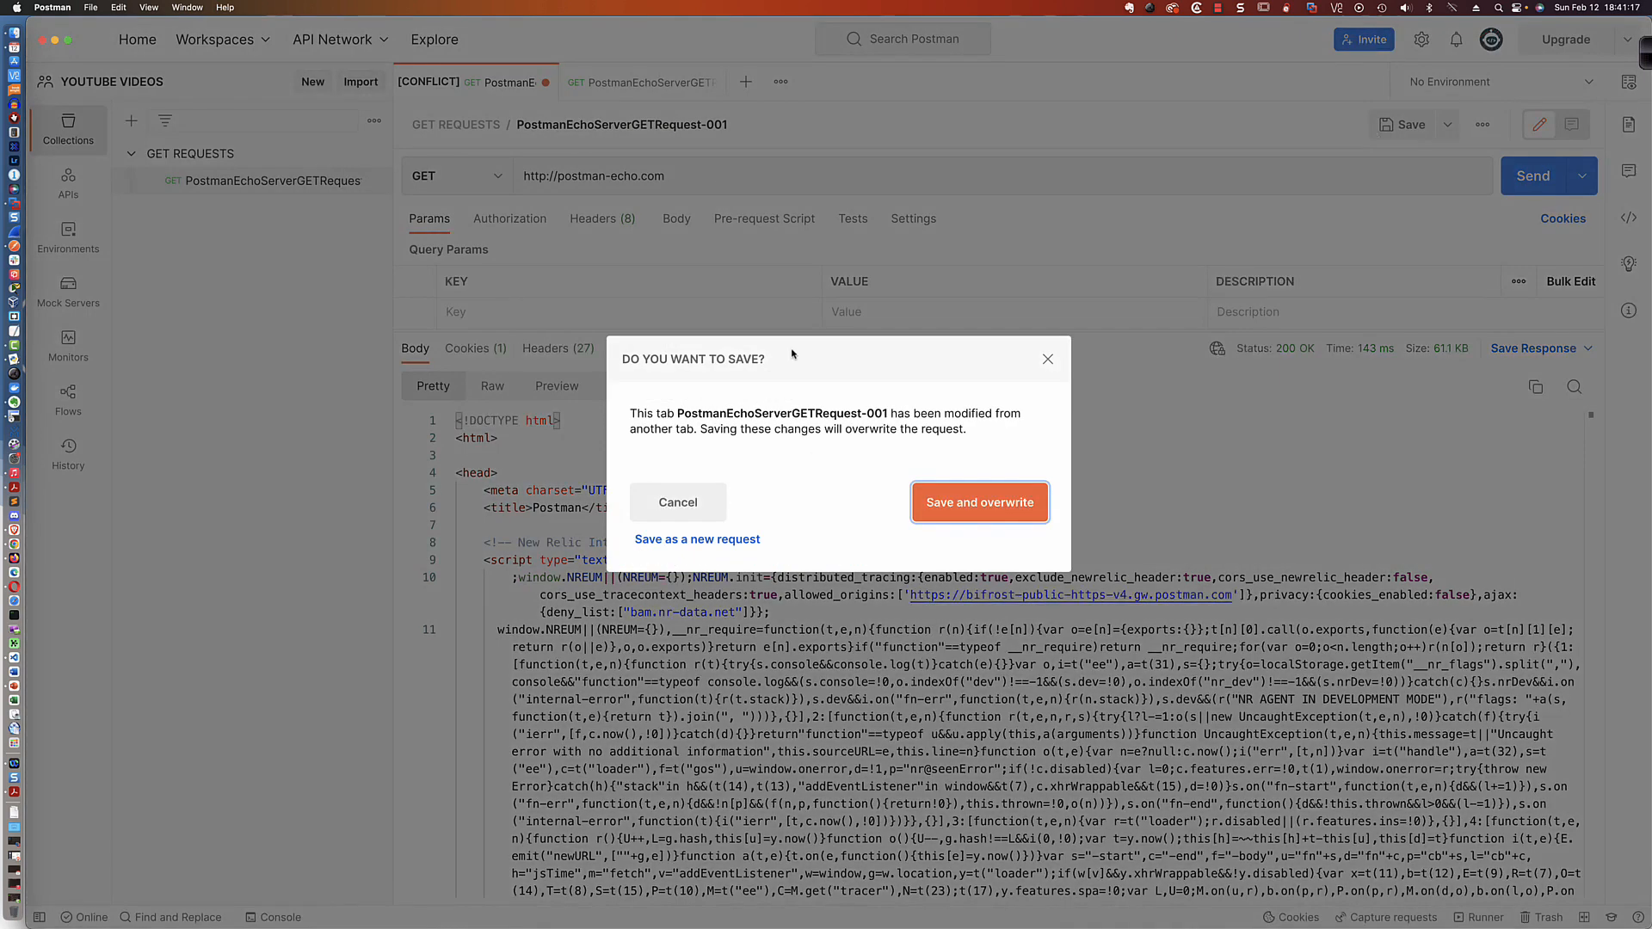
click(965, 492)
Step: Compare the two open requests, and rename the duplicate as PostmanEchoServerGETRequest-002
click(664, 96)
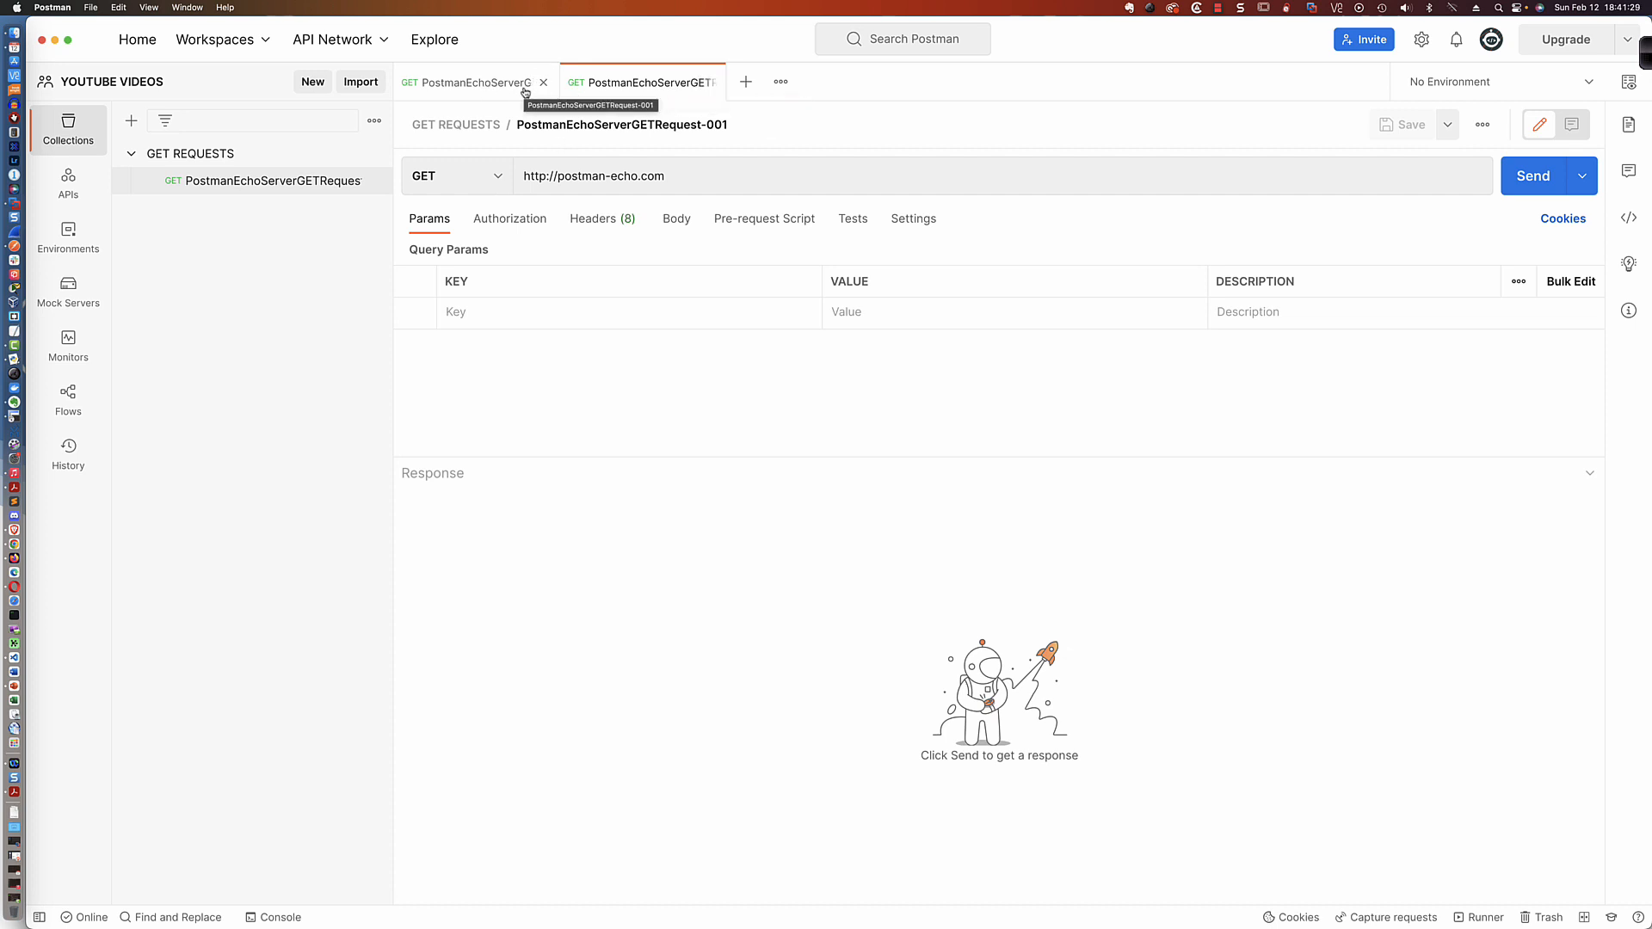
click(480, 86)
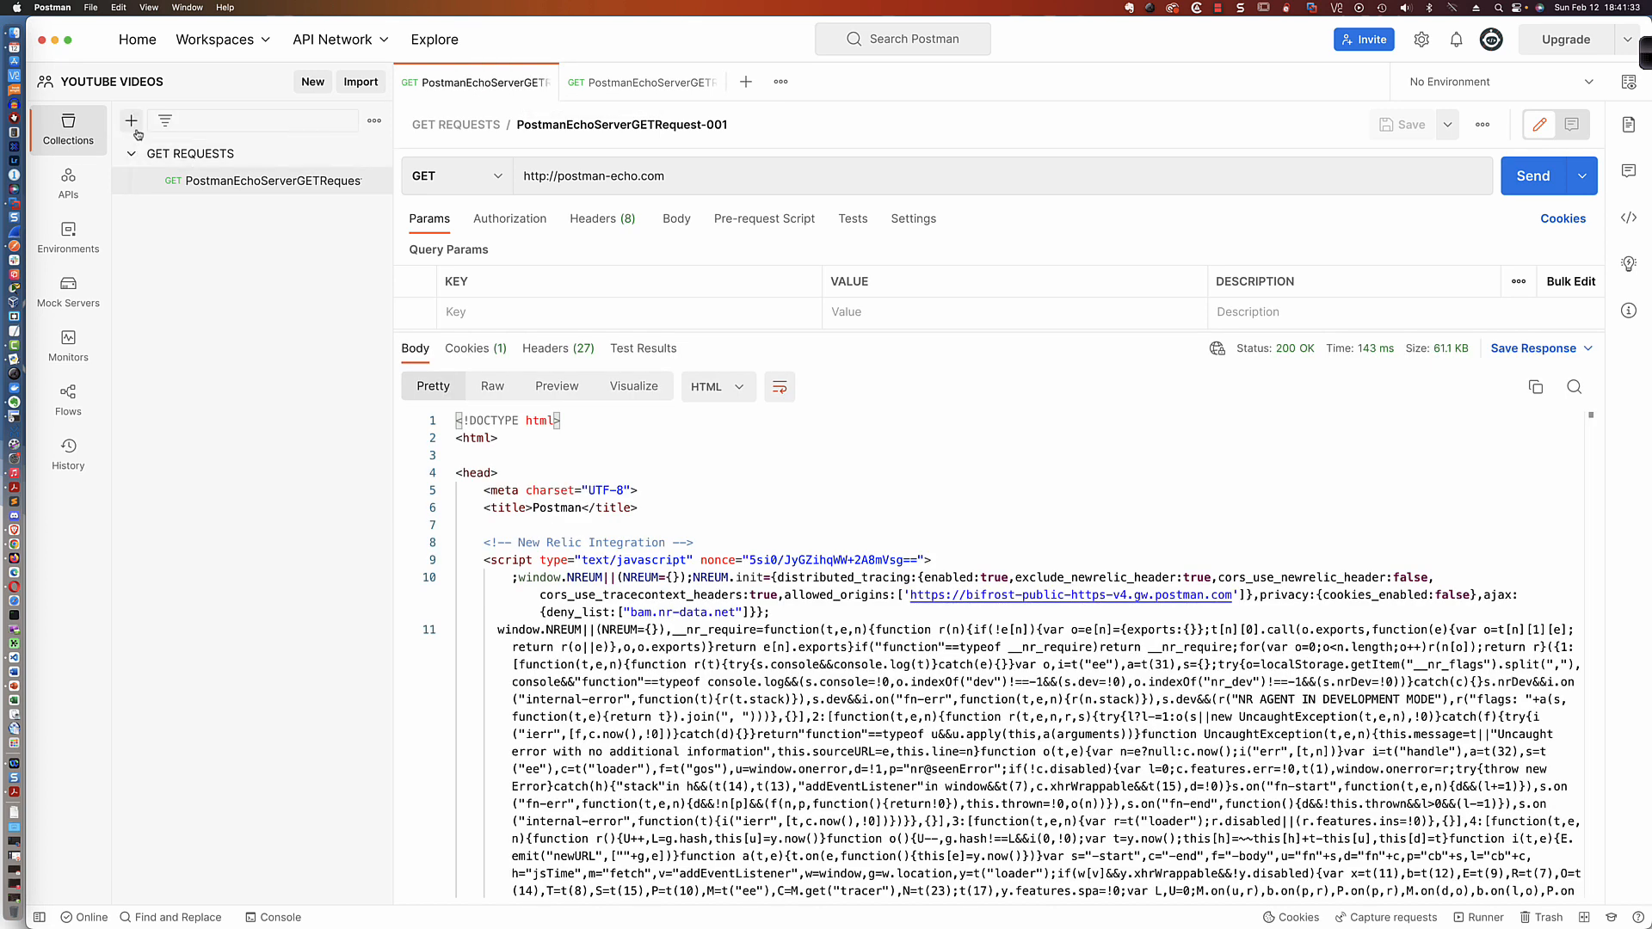
click(699, 82)
click(746, 127)
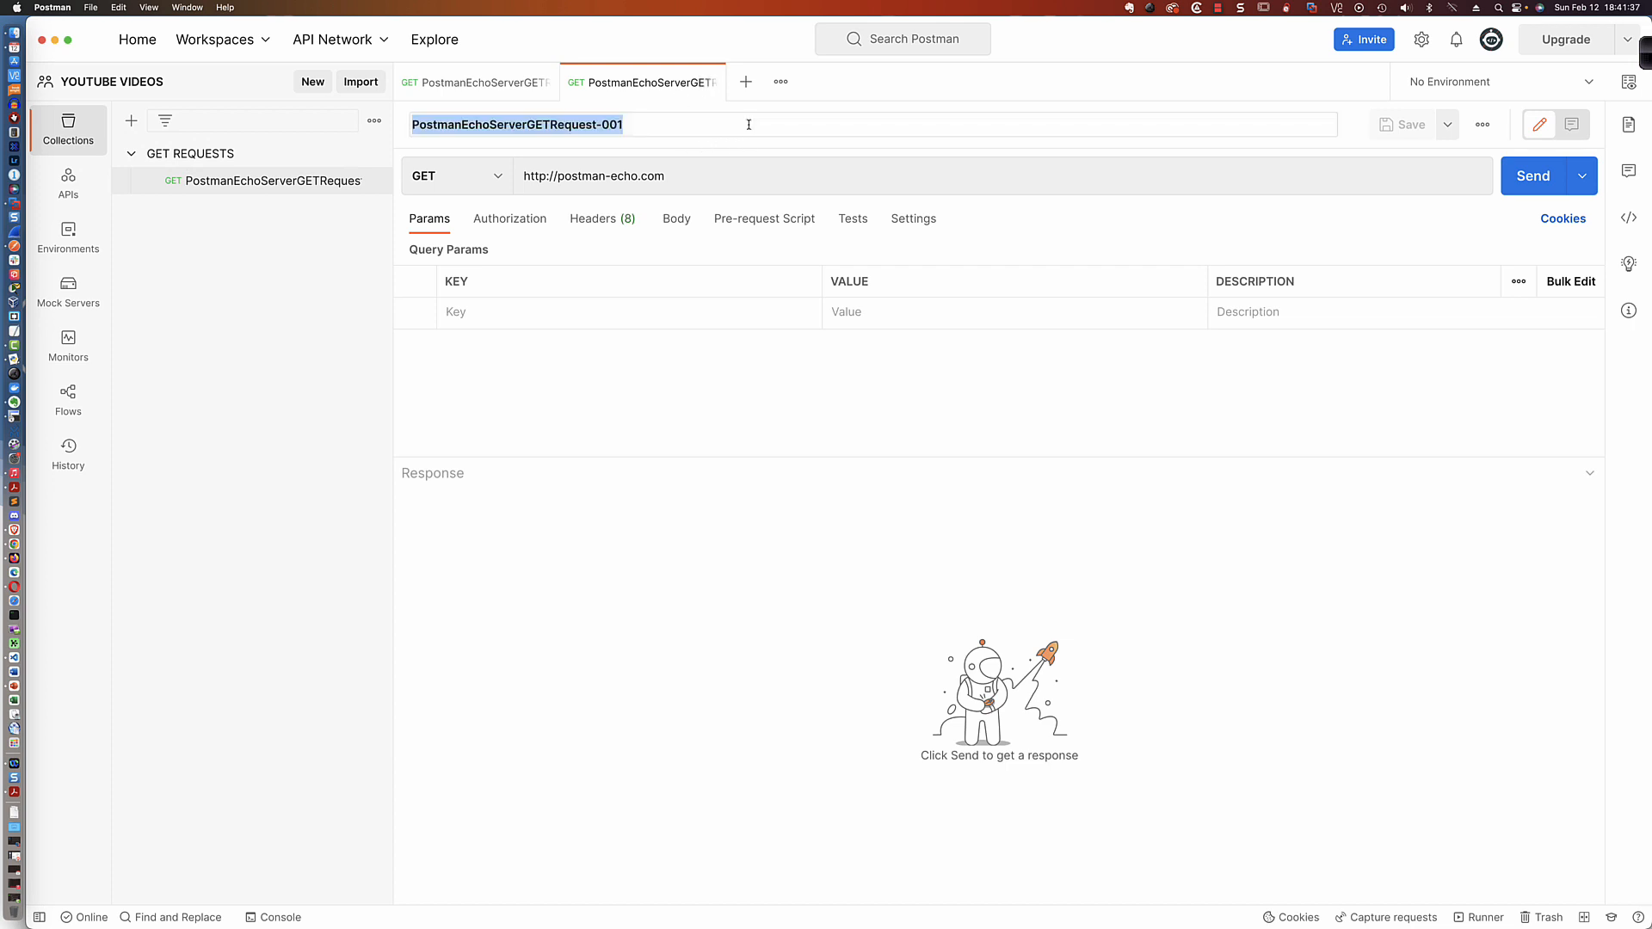
click(633, 127)
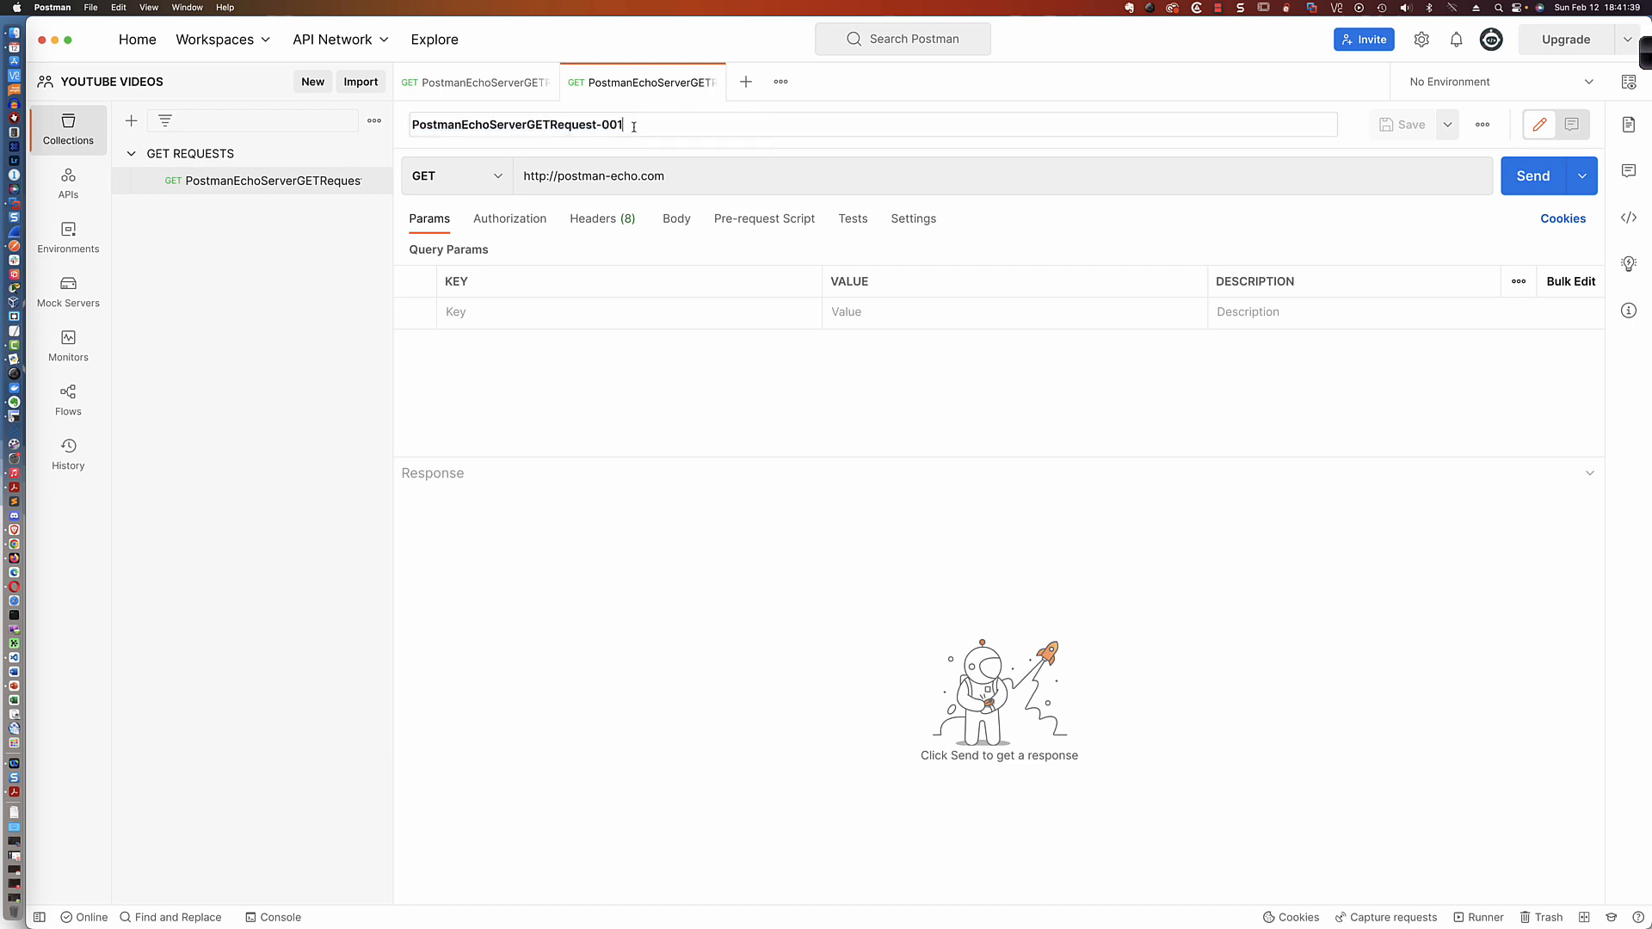
text(2)
Step: Save a separate copy of the request as PostmanEchoServerGETRequest-001 in the GET REQUESTS collection
click(1448, 125)
click(1377, 167)
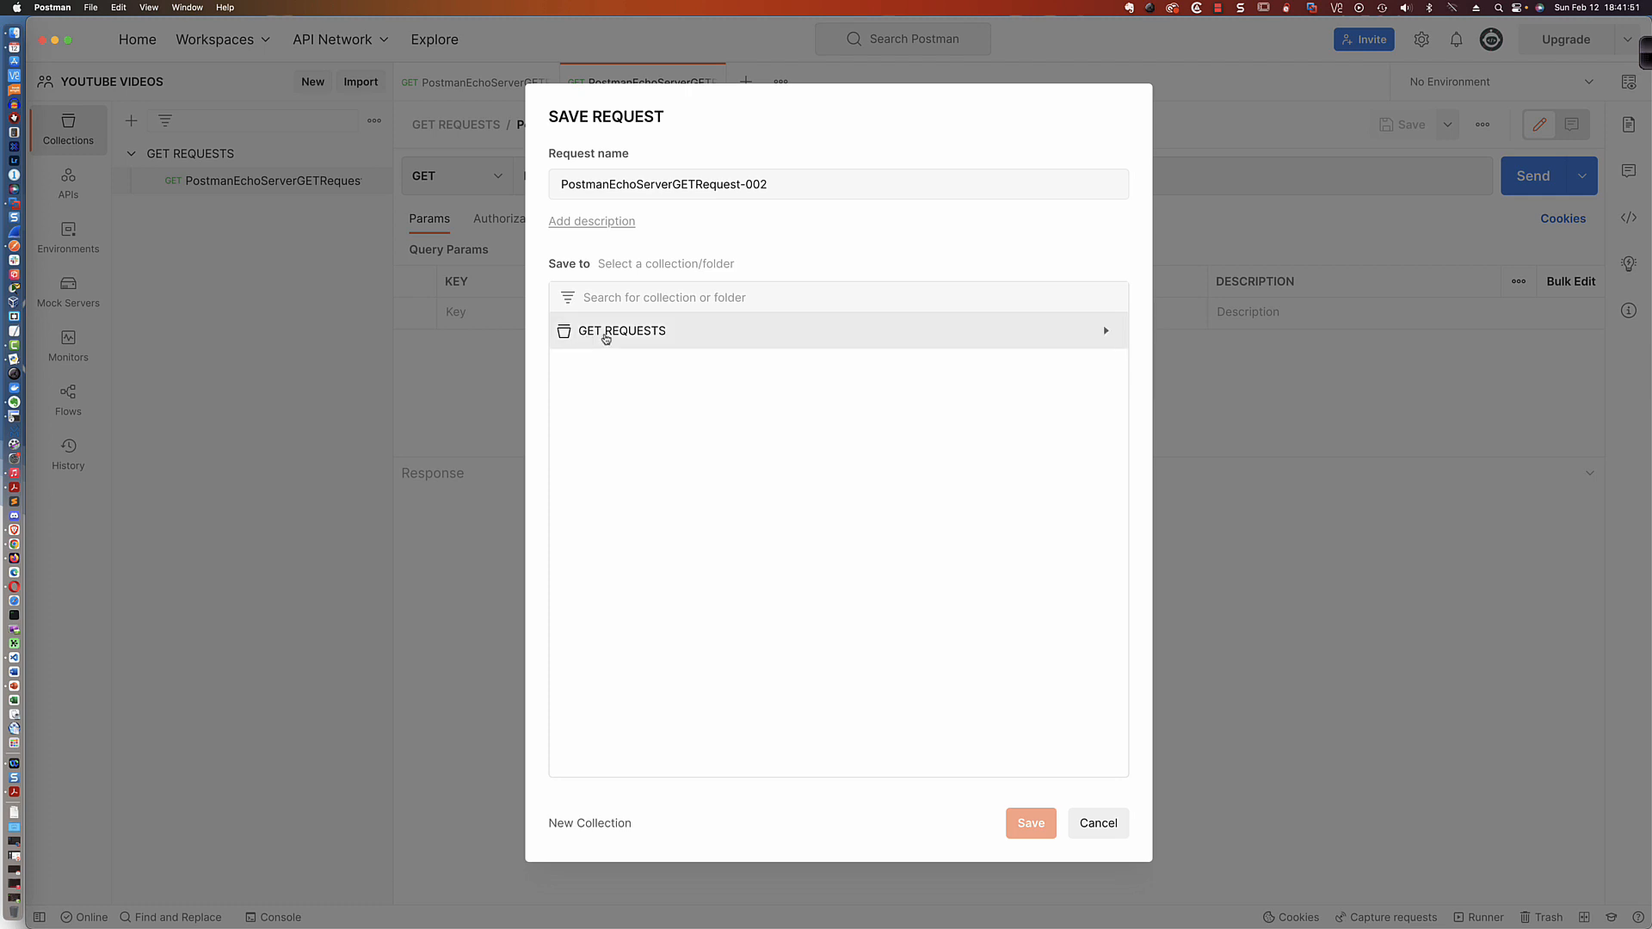
click(616, 337)
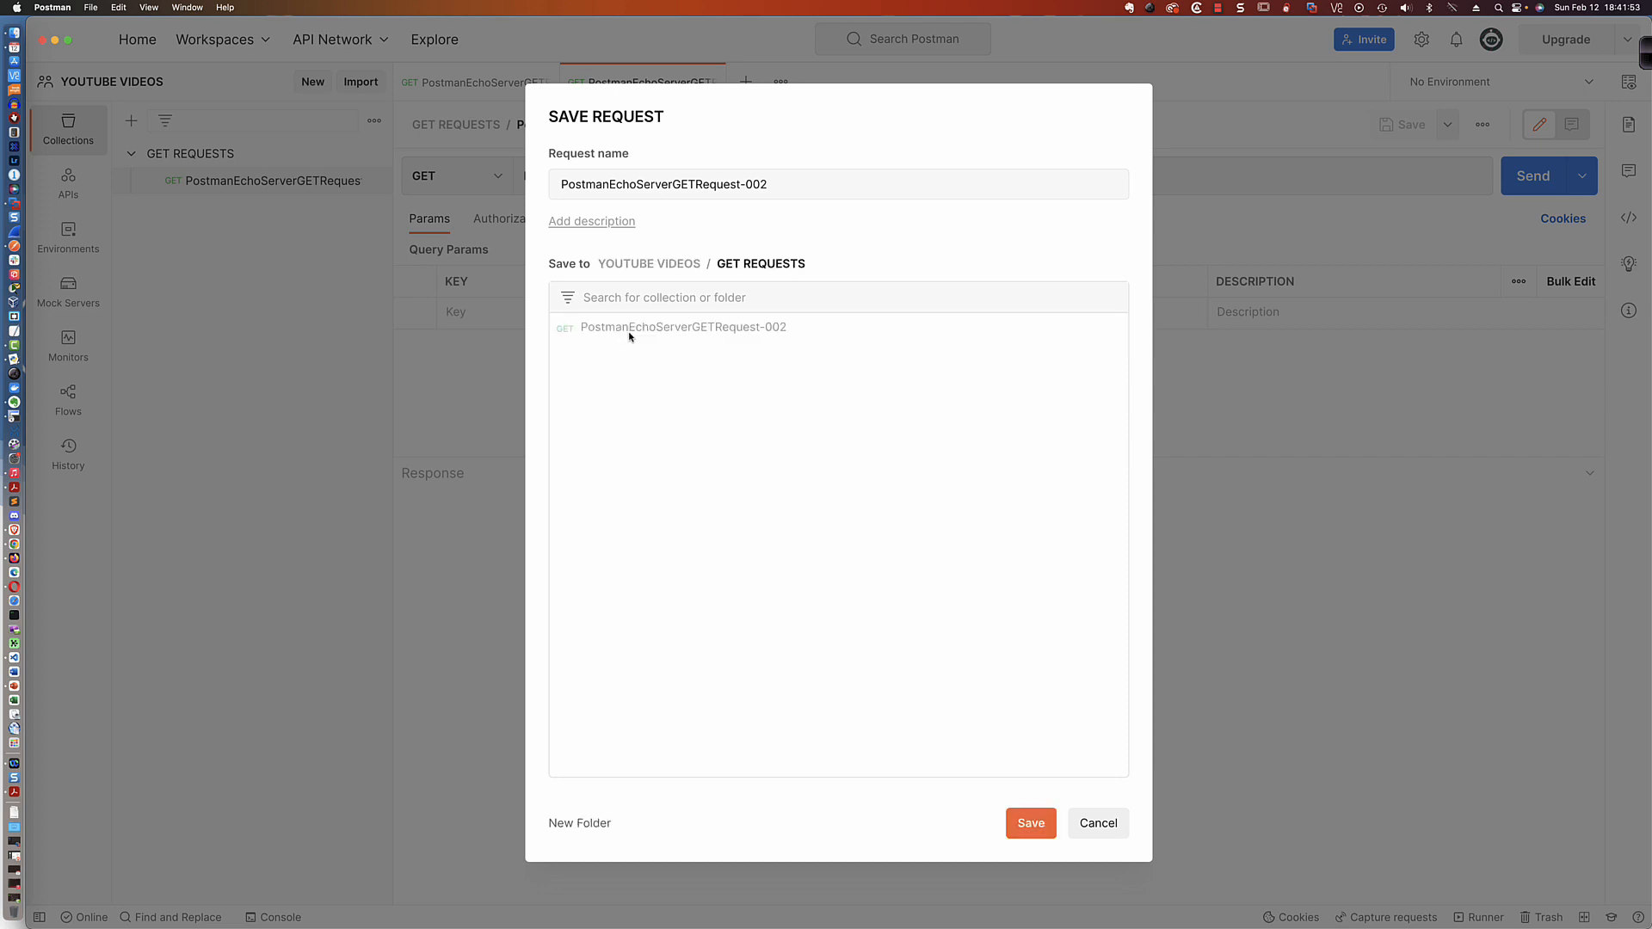
click(773, 184)
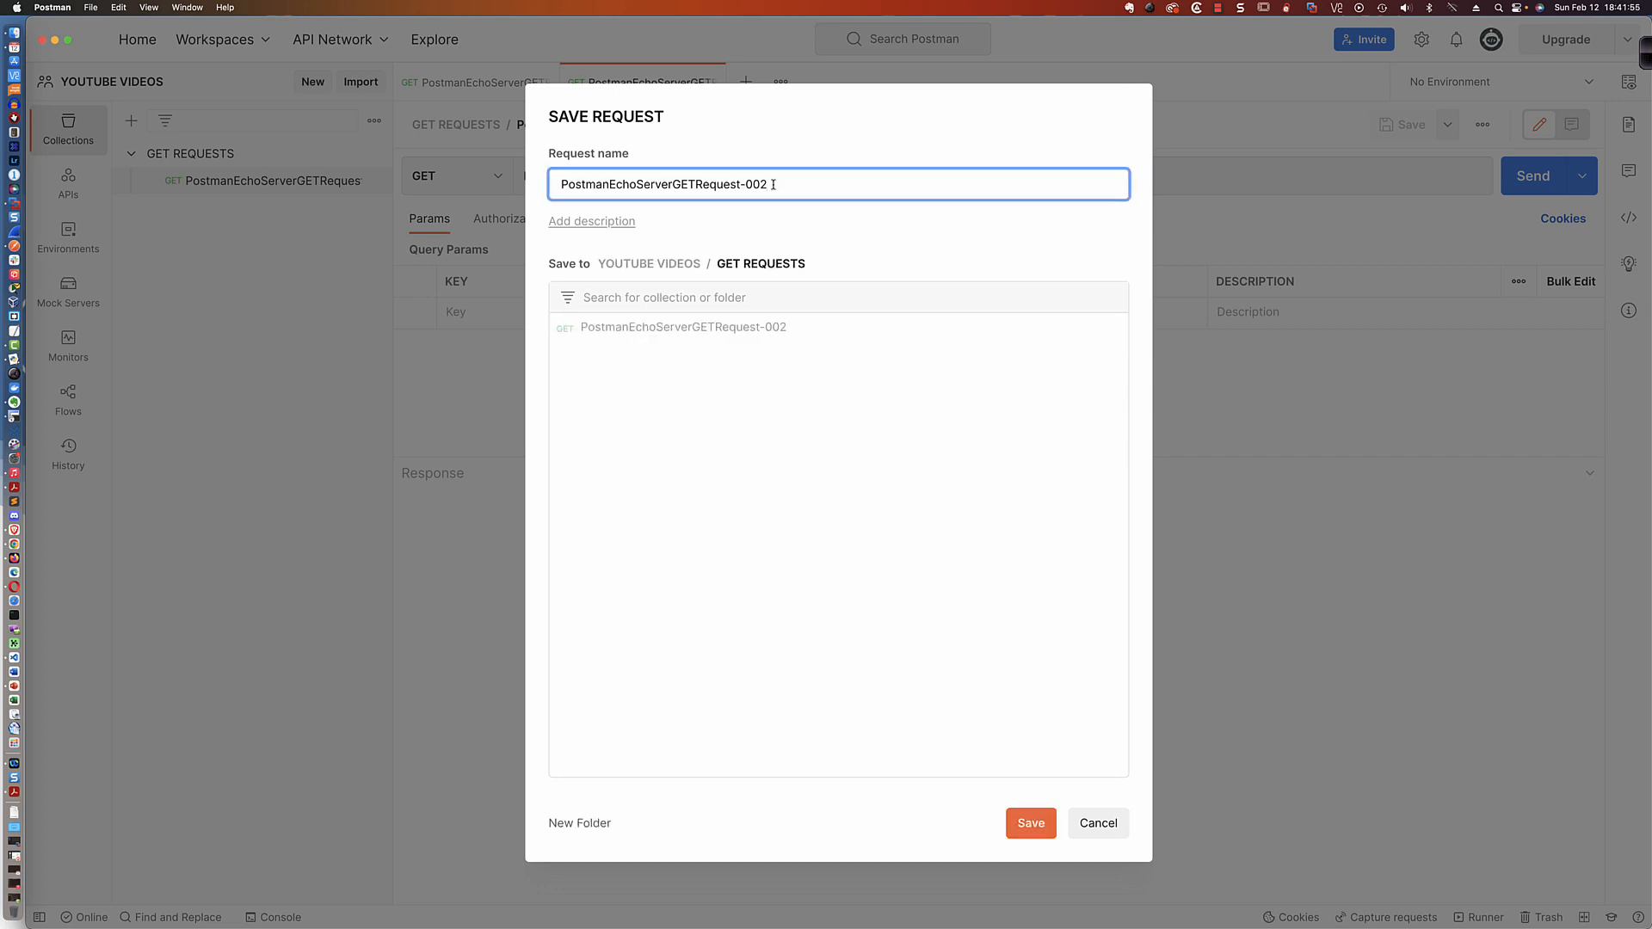
click(1030, 823)
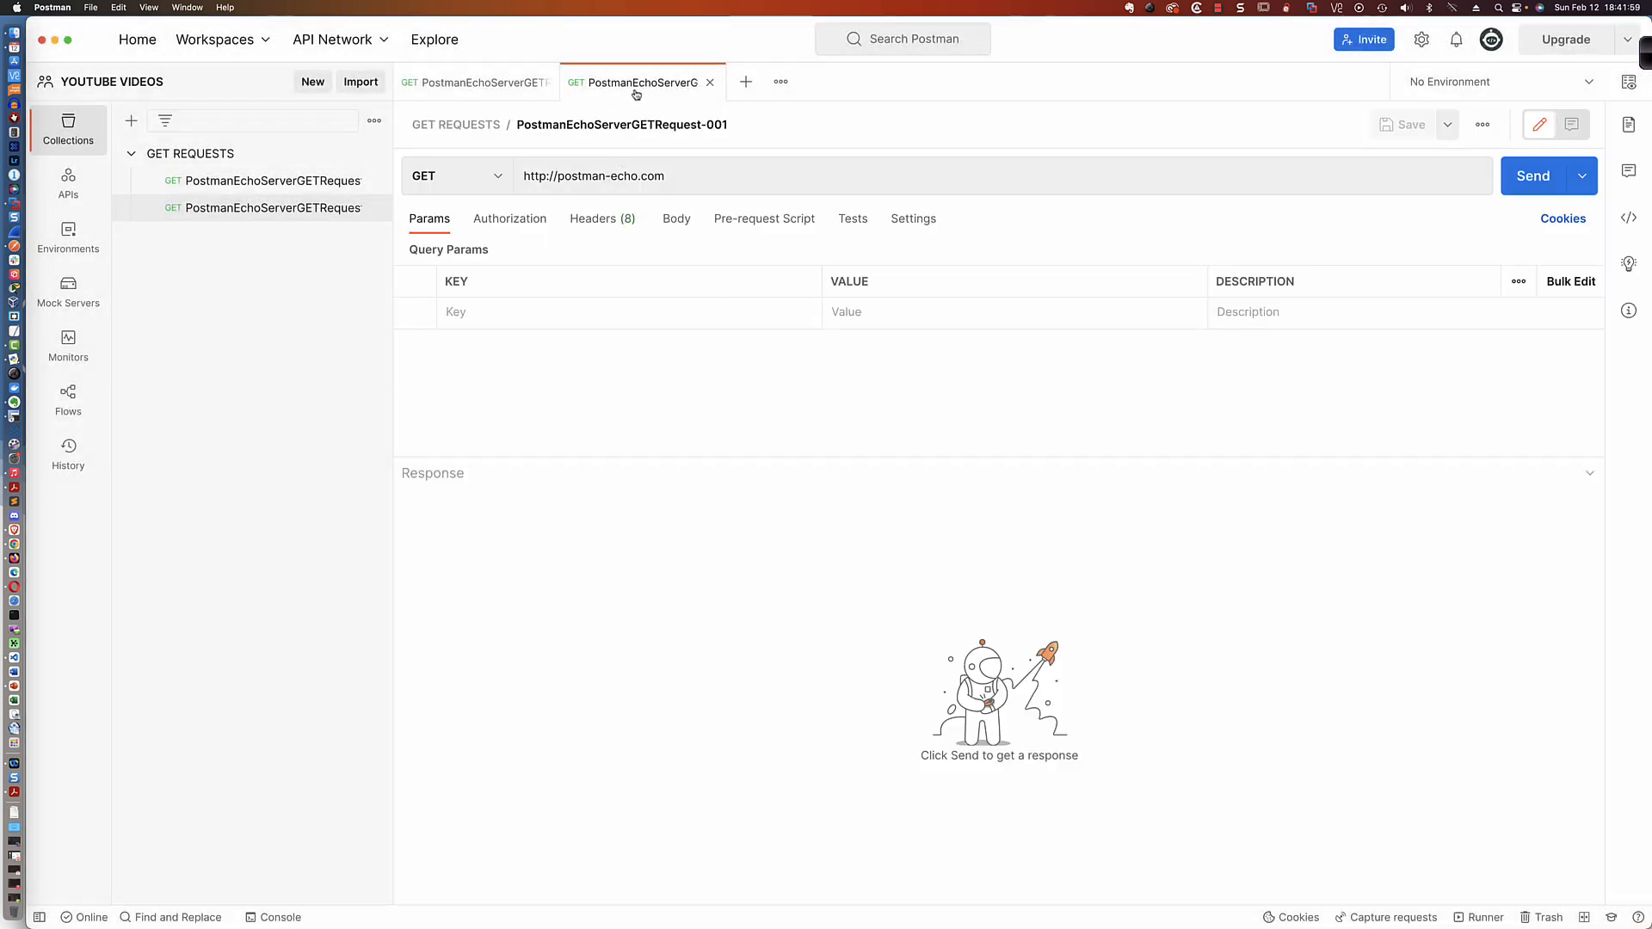
Step: Place the PostmanEchoServerGETRequest-001 tab ahead of PostmanEchoServerGETRequest-002, and switch to the 002 request
click(471, 83)
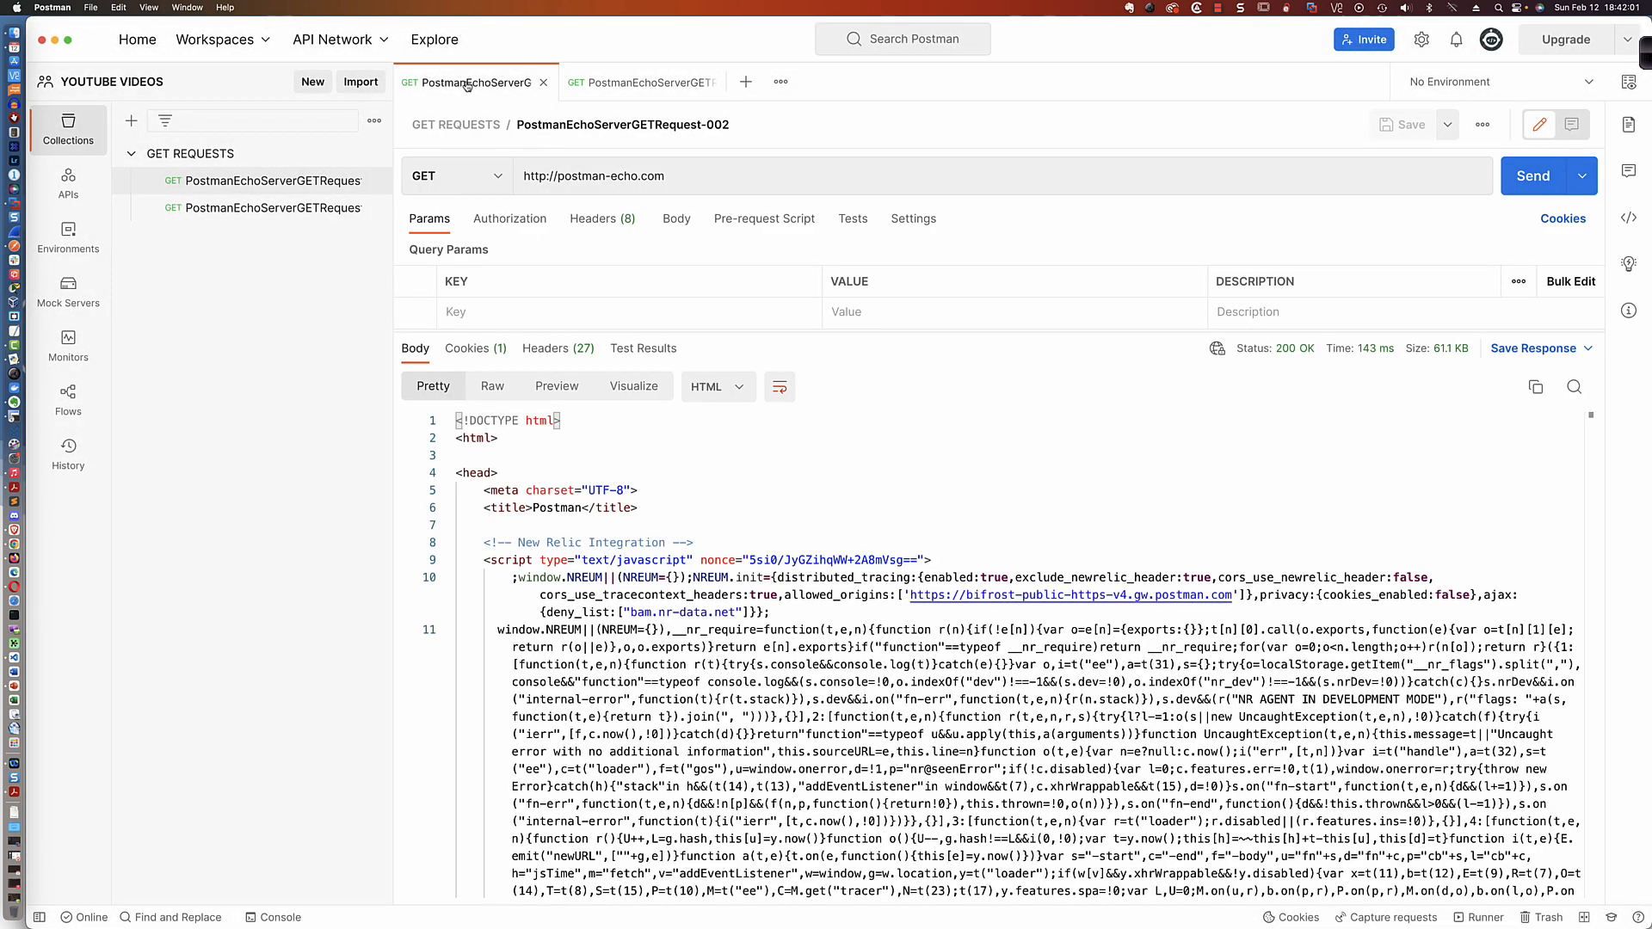
click(644, 86)
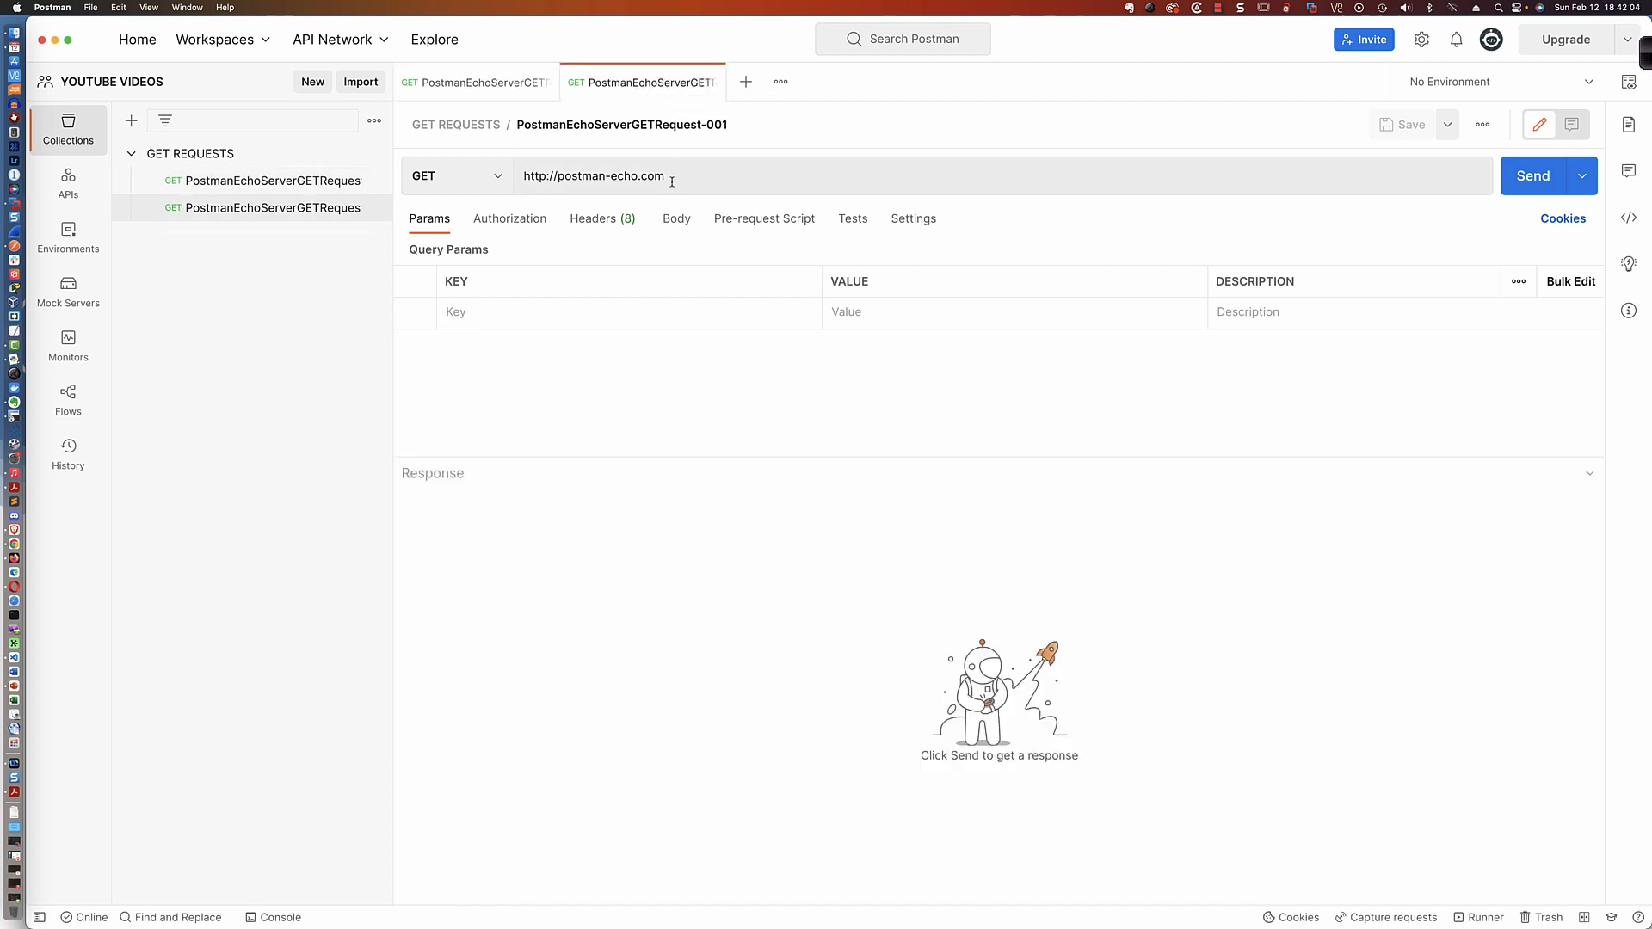
drag(656, 80, 447, 79)
click(621, 83)
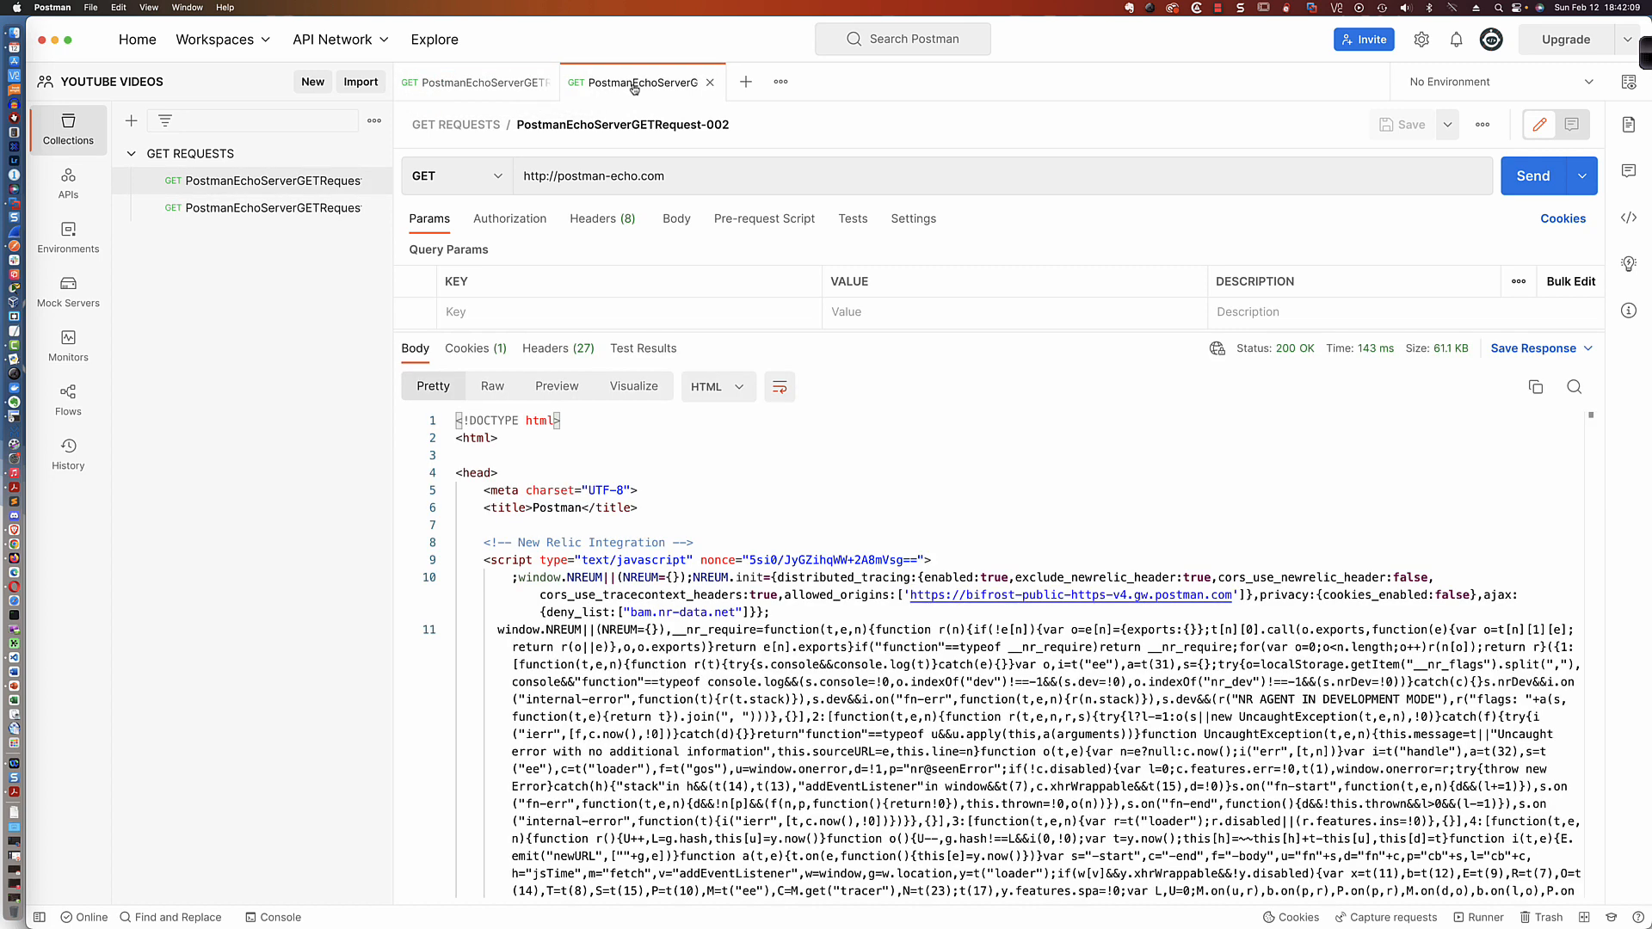
click(693, 174)
text(/get)
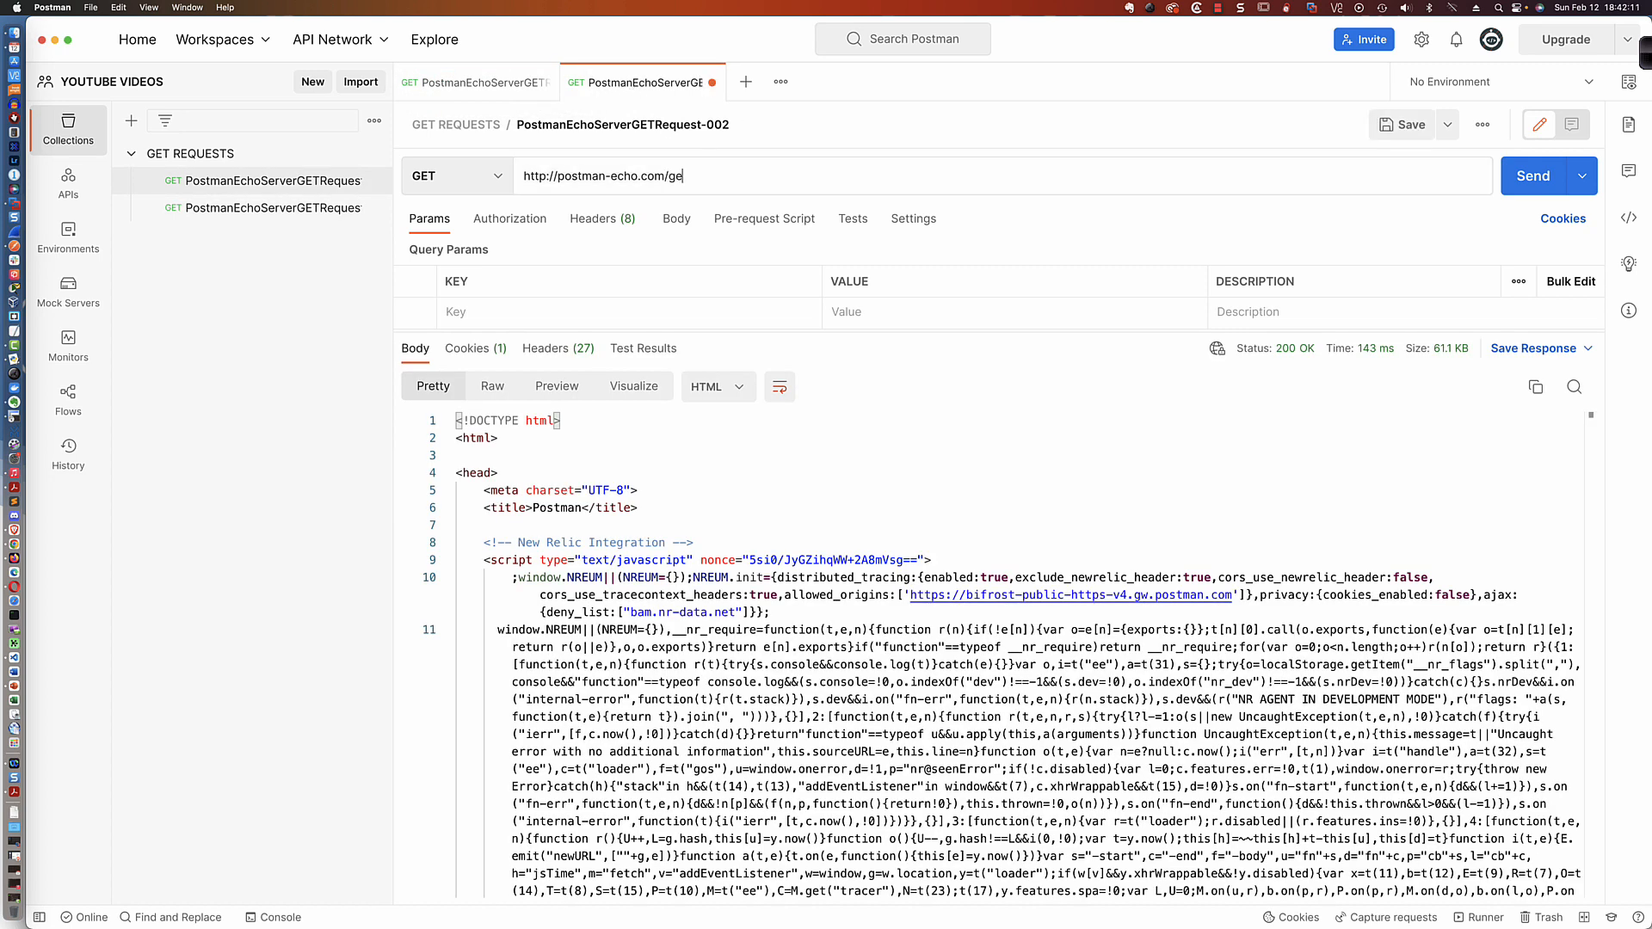
click(1411, 131)
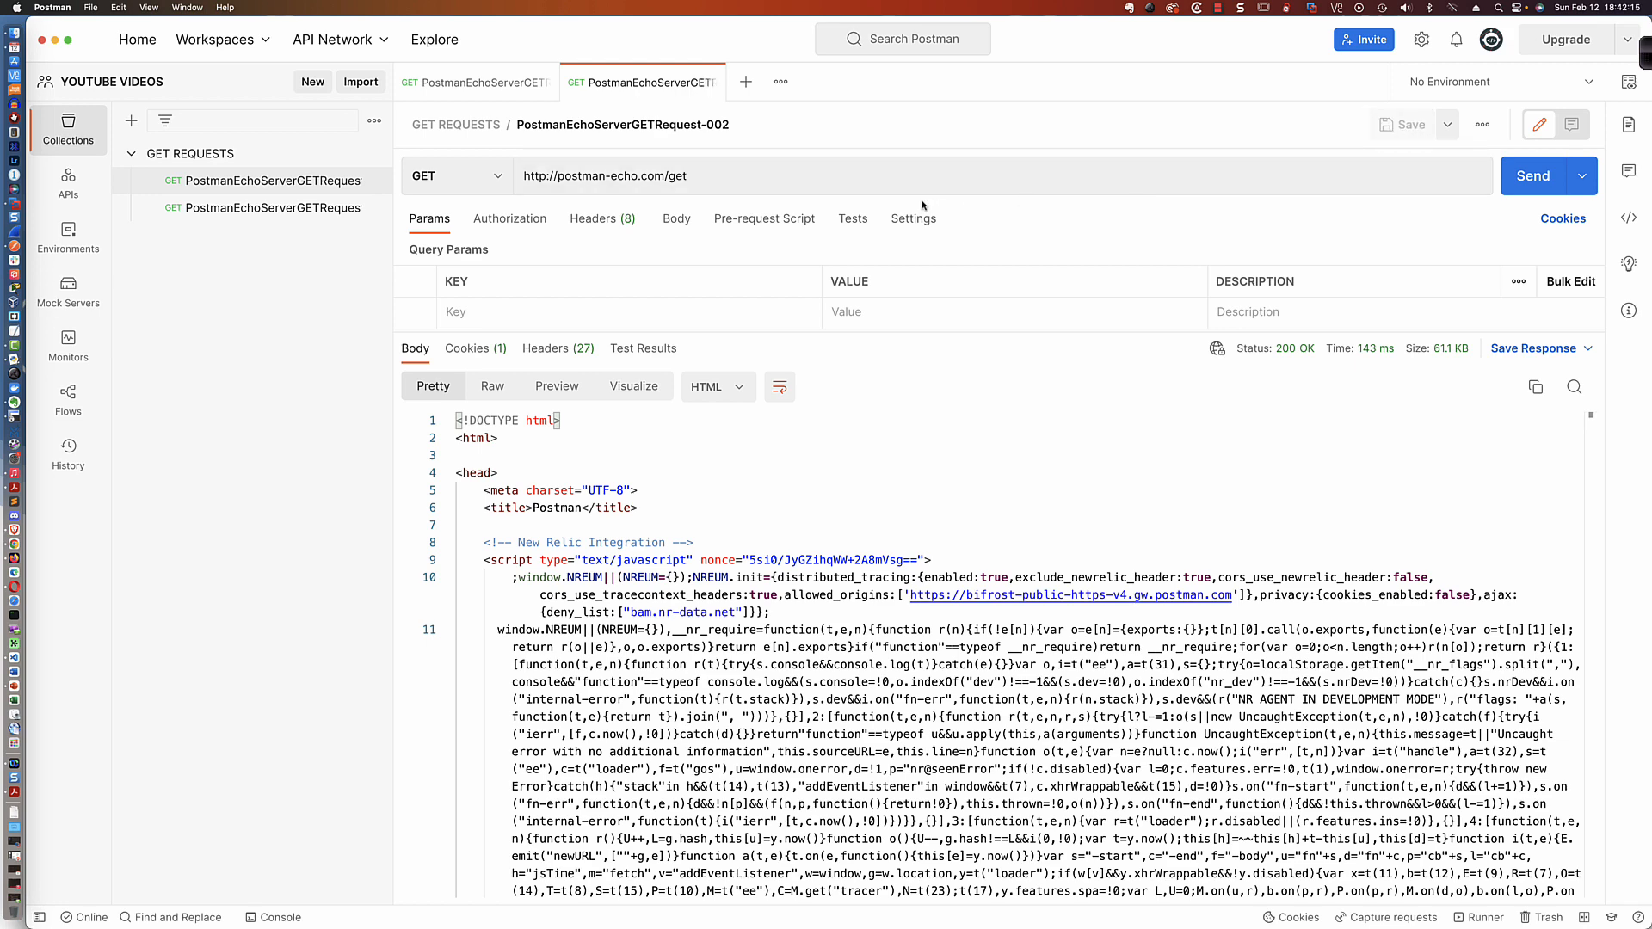
click(1504, 182)
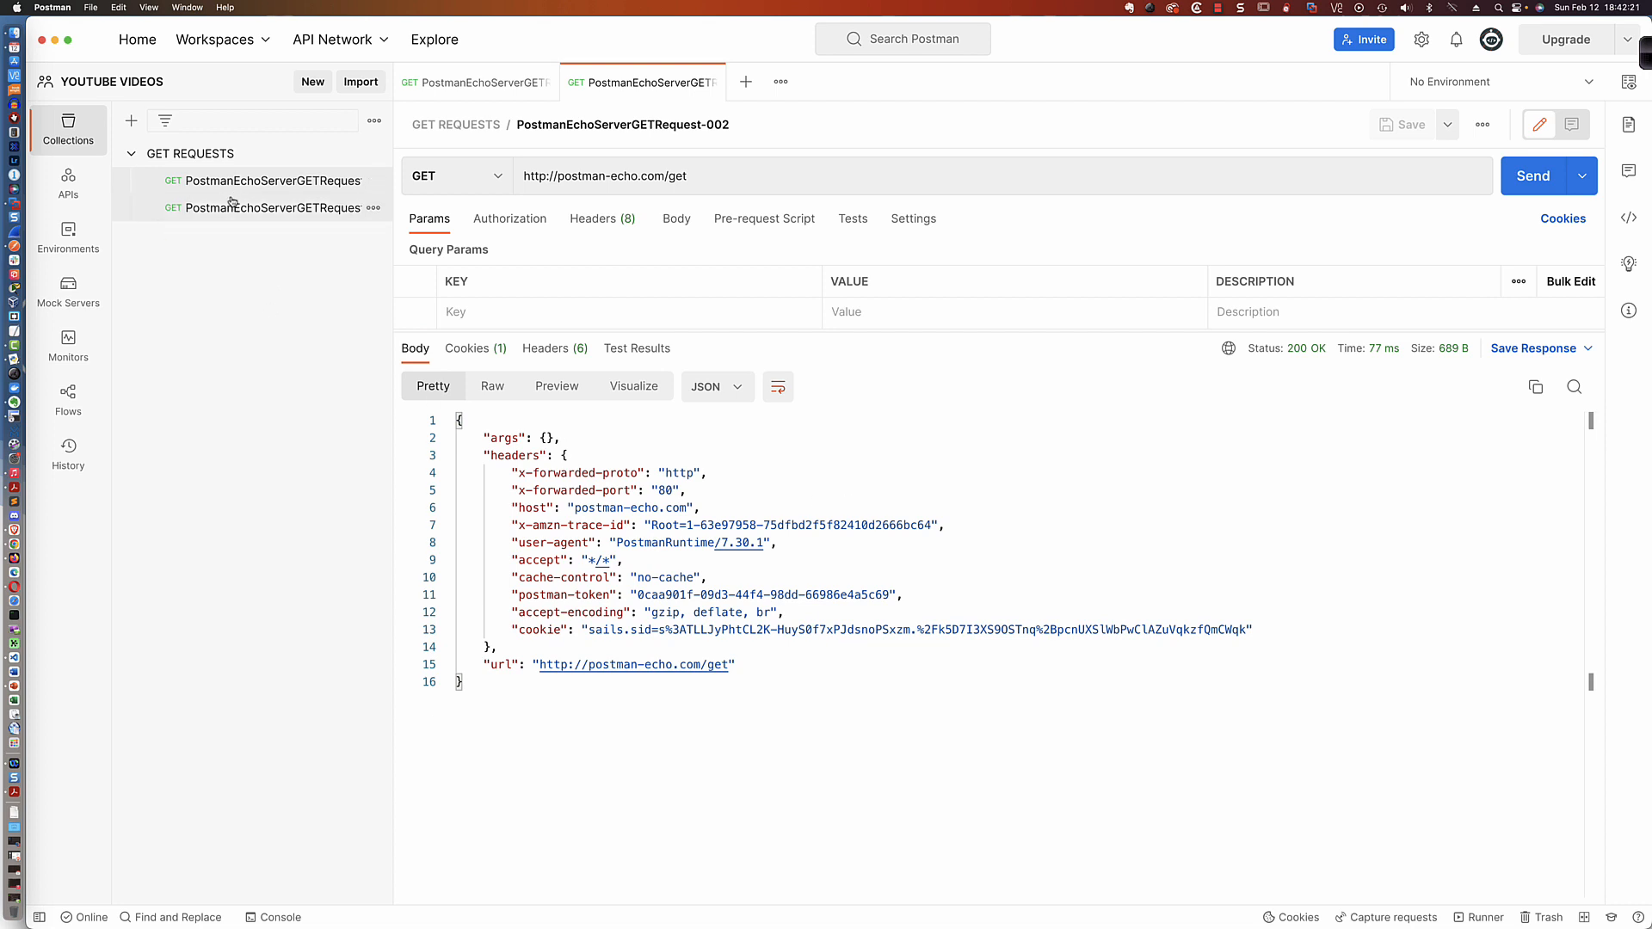
click(130, 154)
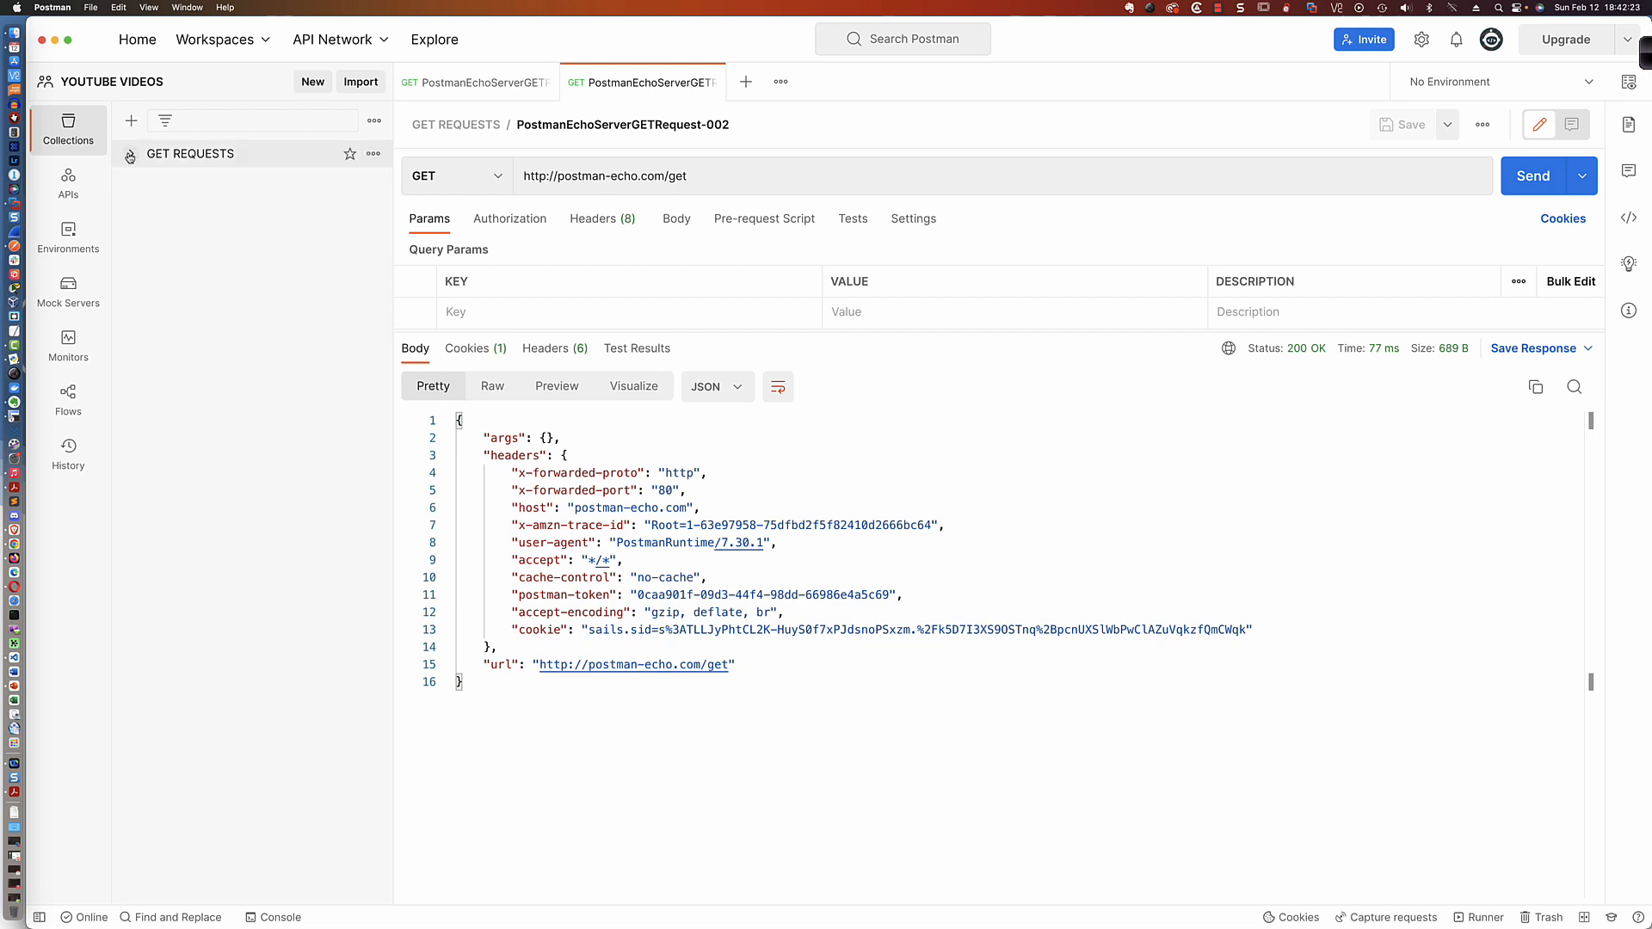
click(130, 155)
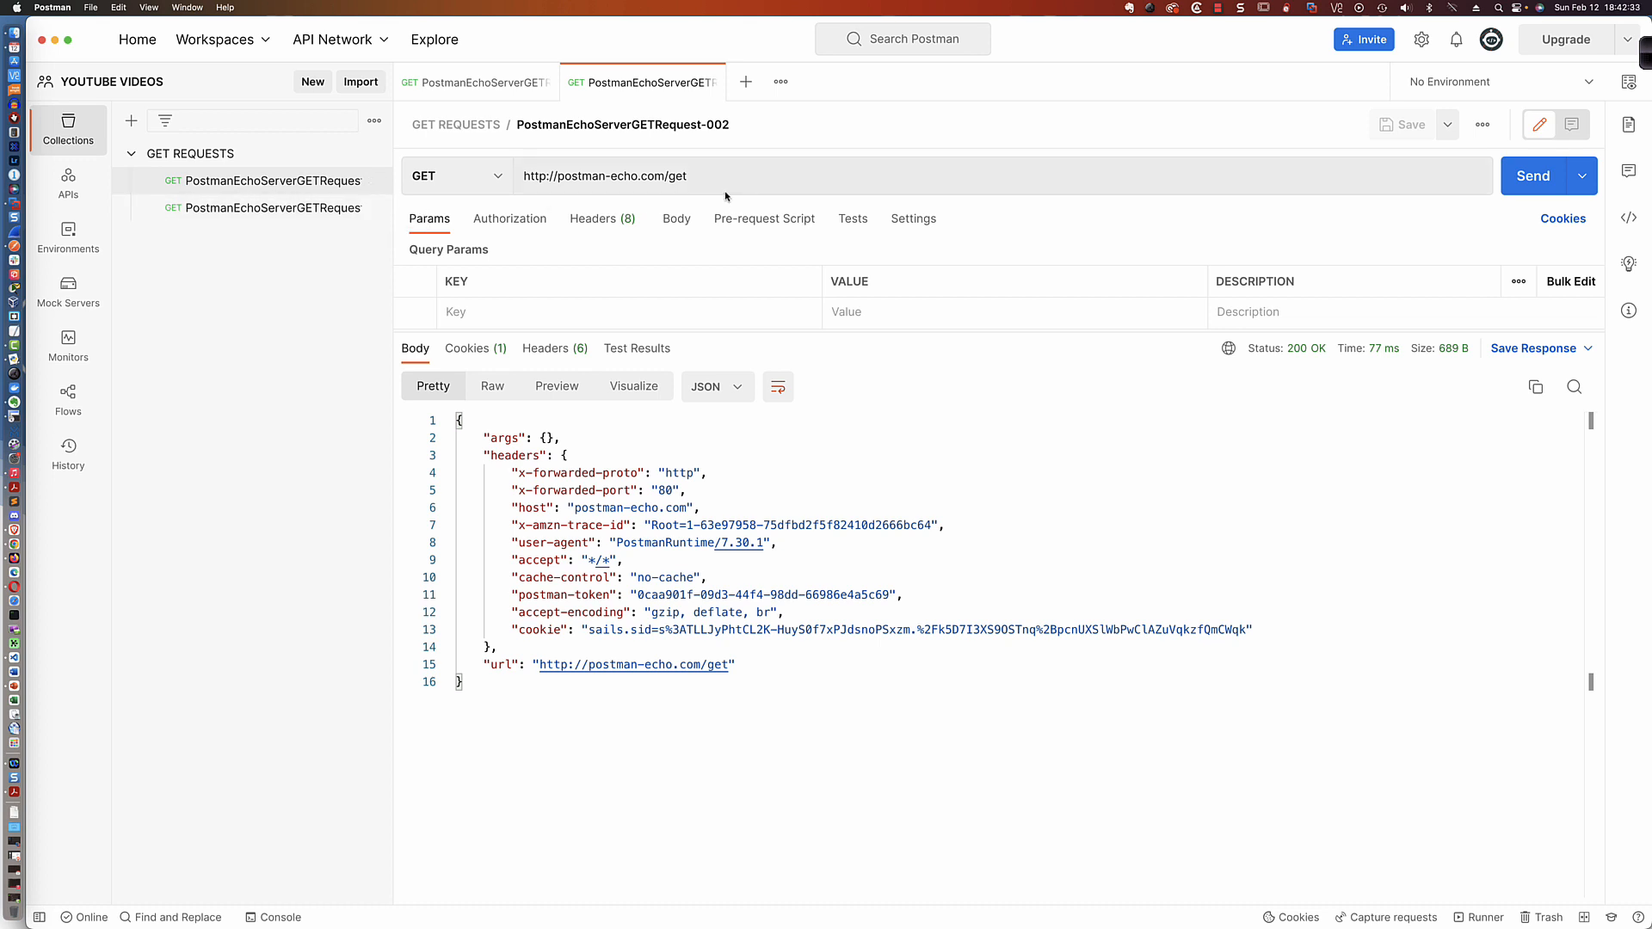
Step: Duplicate the PostmanEchoServerGETRequest-002 request and save the copy as PostmanEchoServerGETRequest-003 in the GET REQUESTS collection
right_click(643, 87)
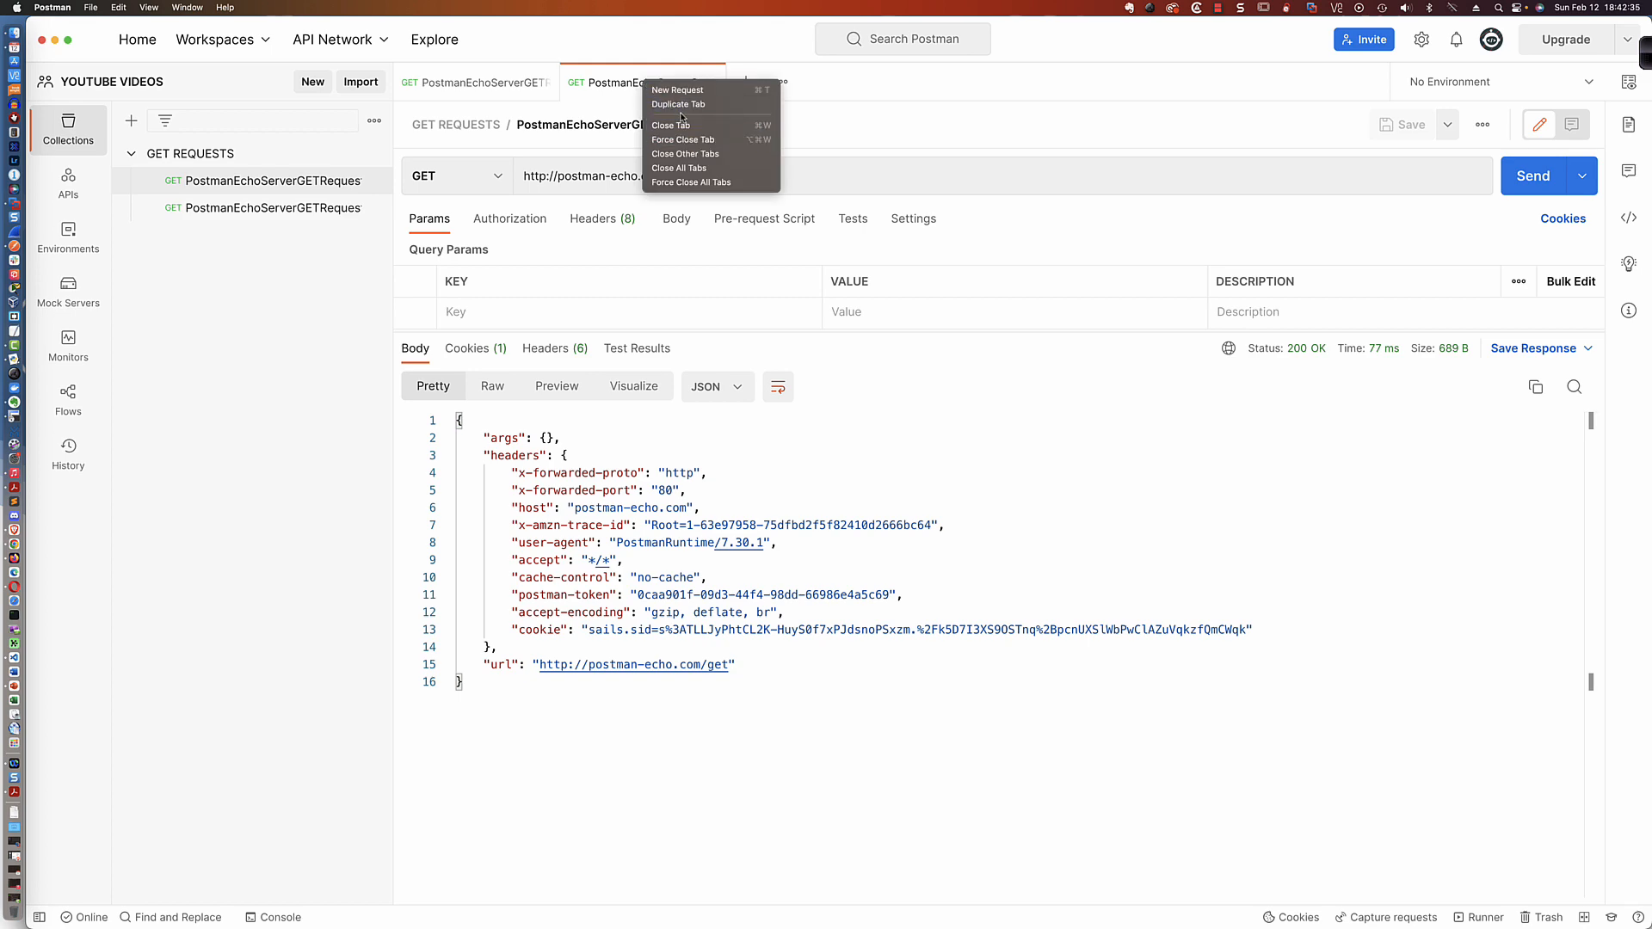
click(678, 107)
click(1445, 125)
click(1376, 167)
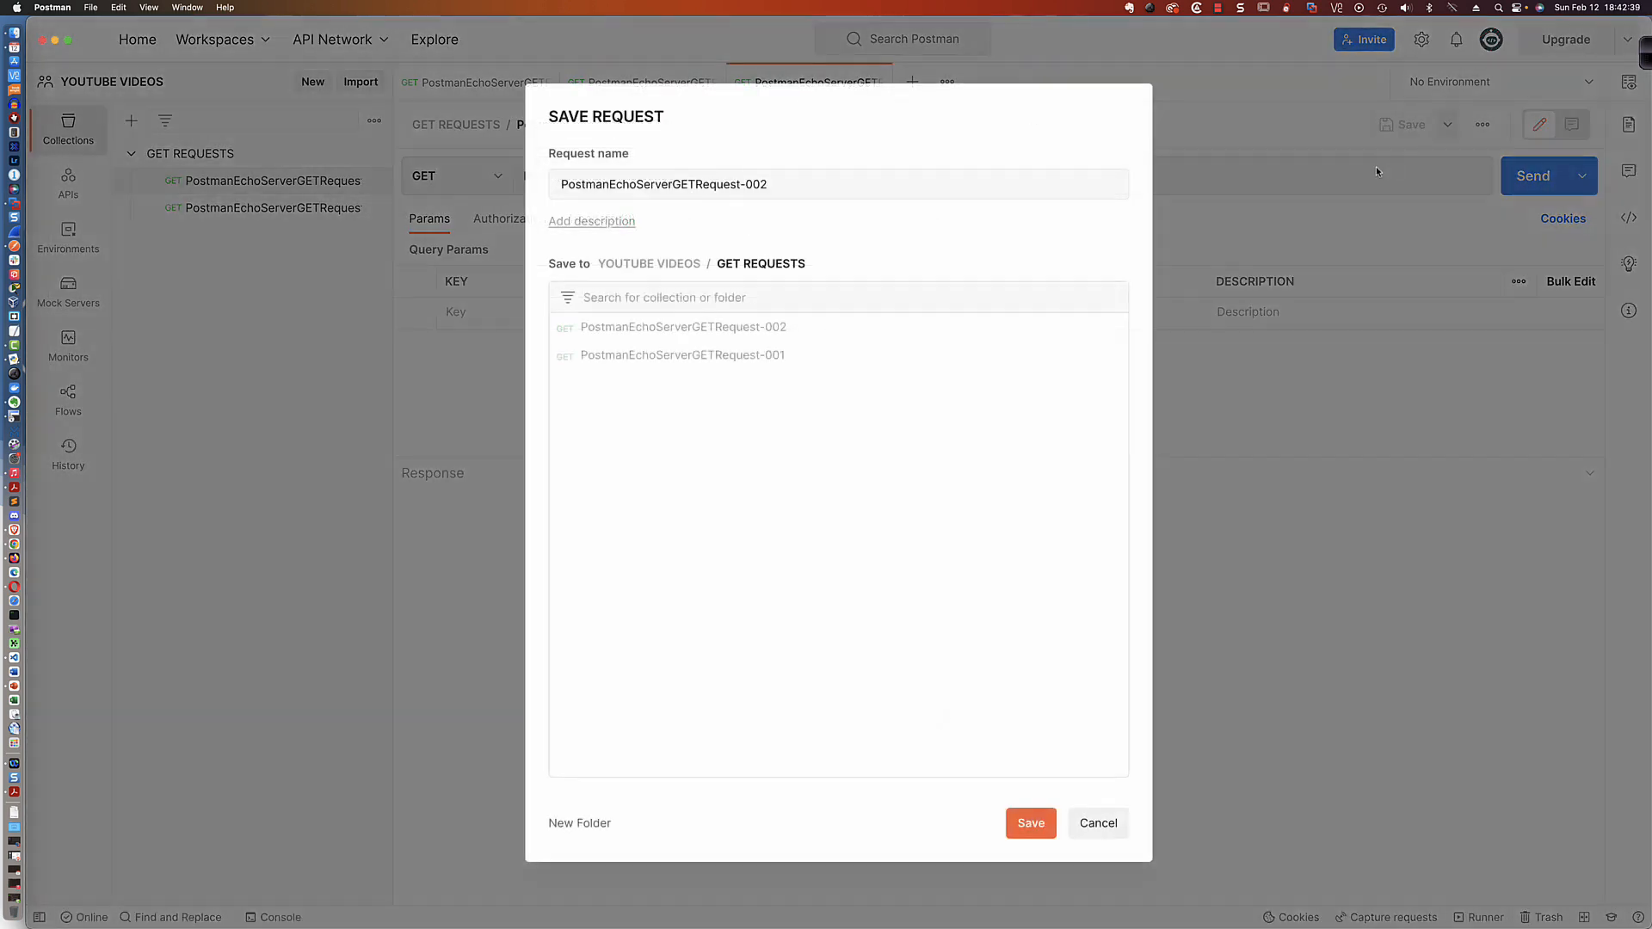
click(783, 184)
key(BackSpace)
text(3)
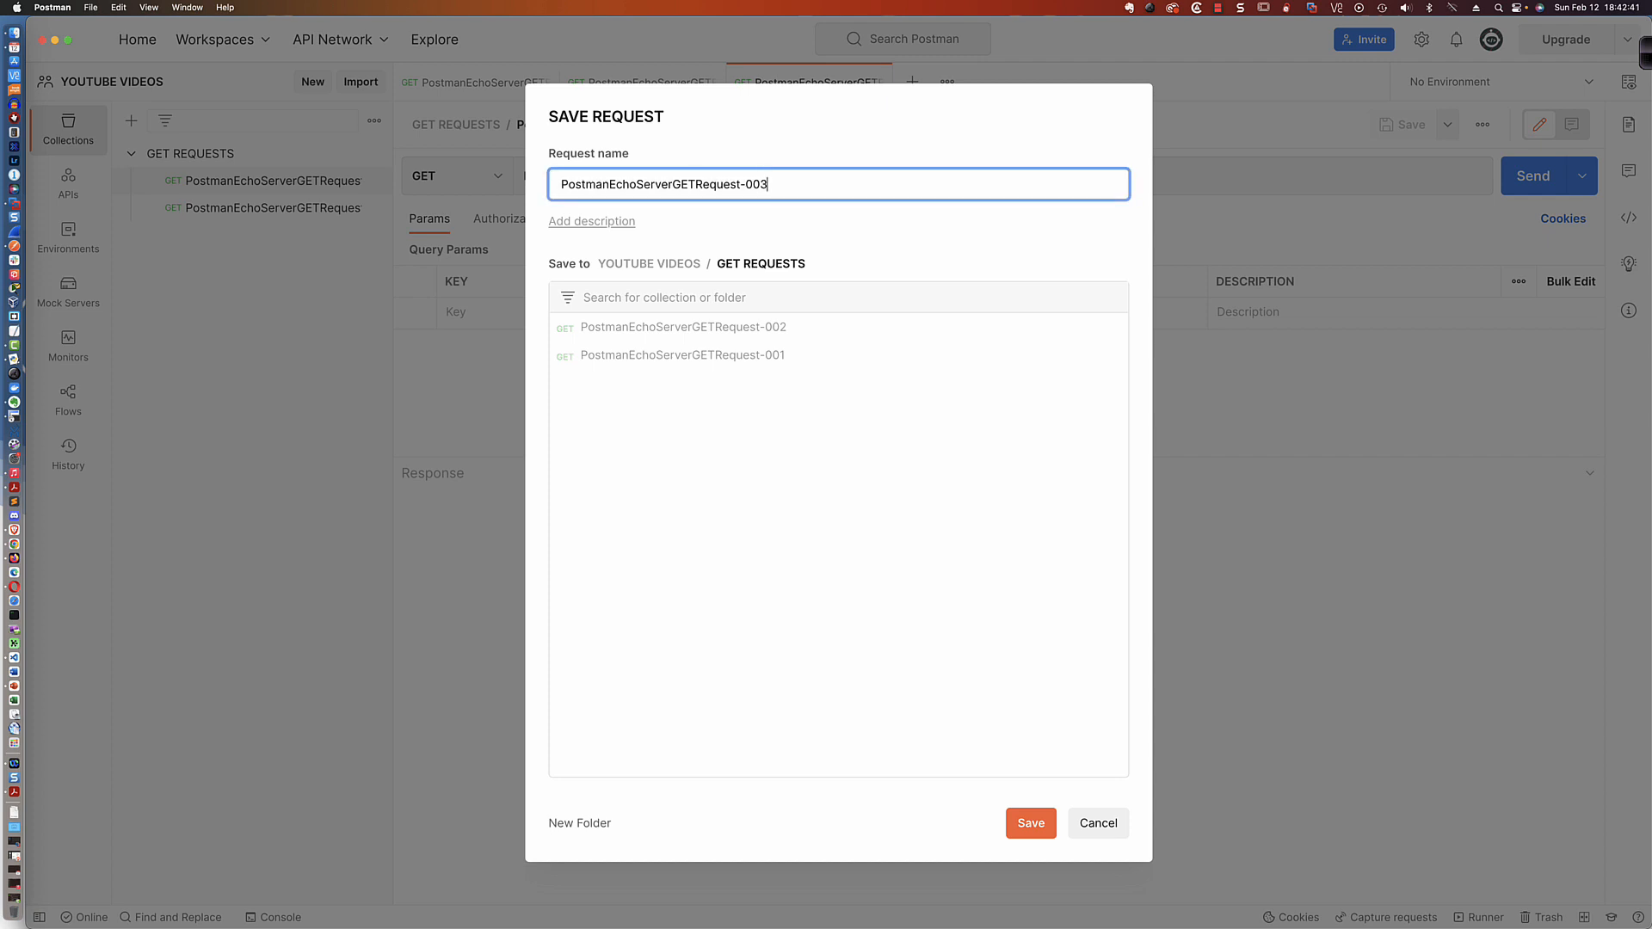
click(1031, 823)
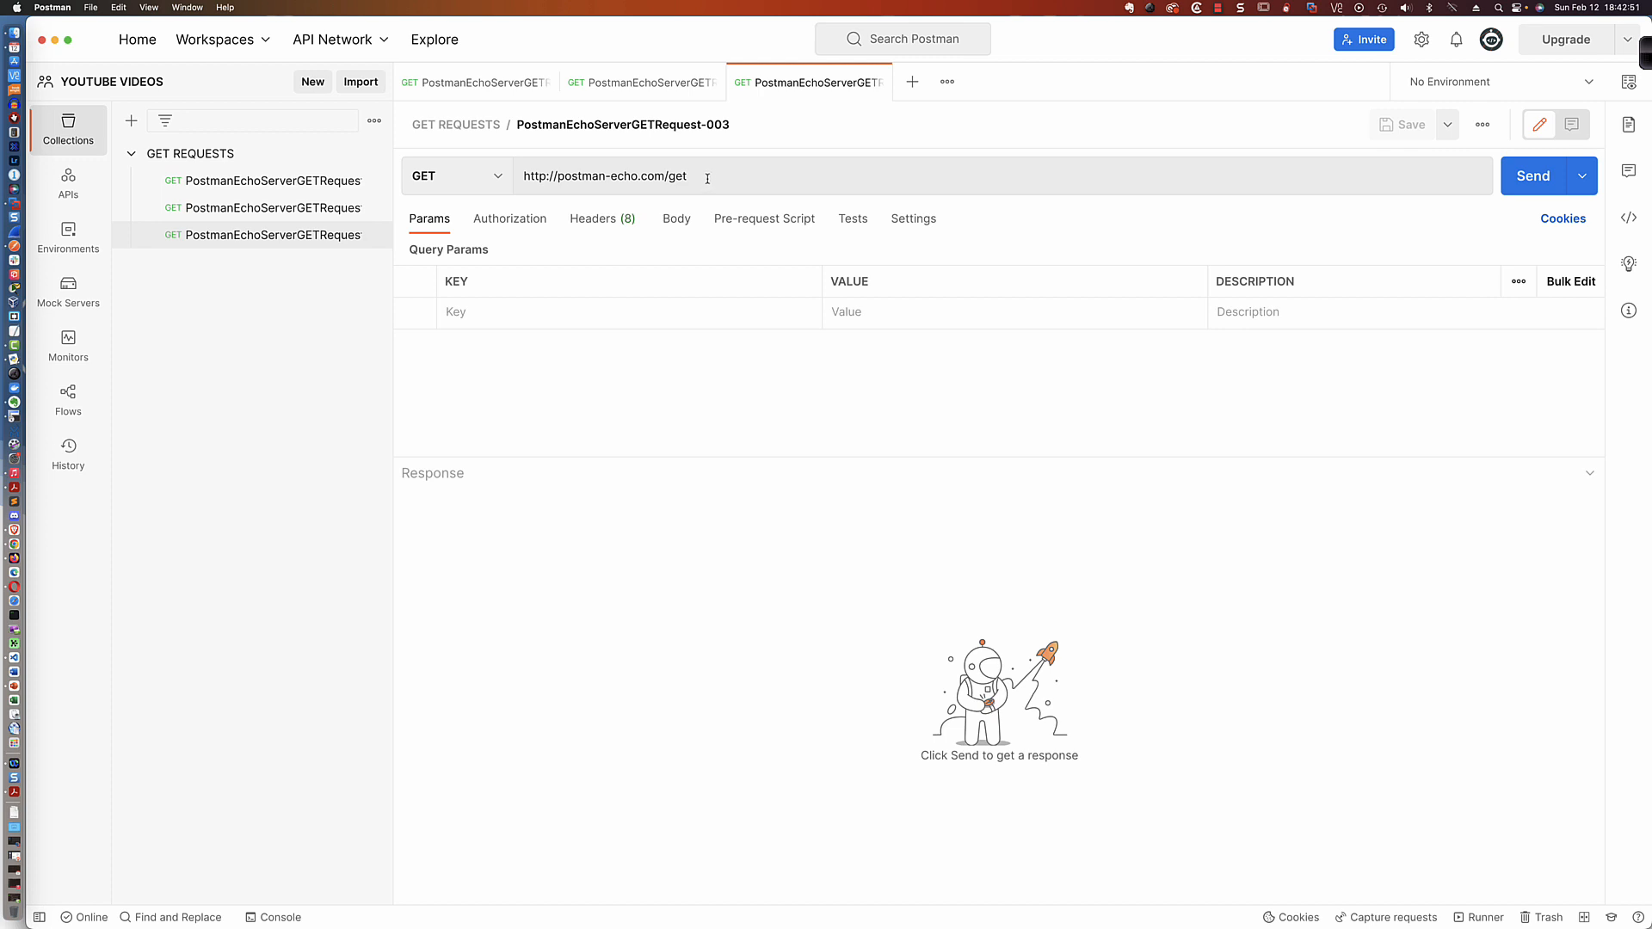
Step: Append the query string ?test=123 to the URL of PostmanEchoServerGETRequest-003
click(737, 178)
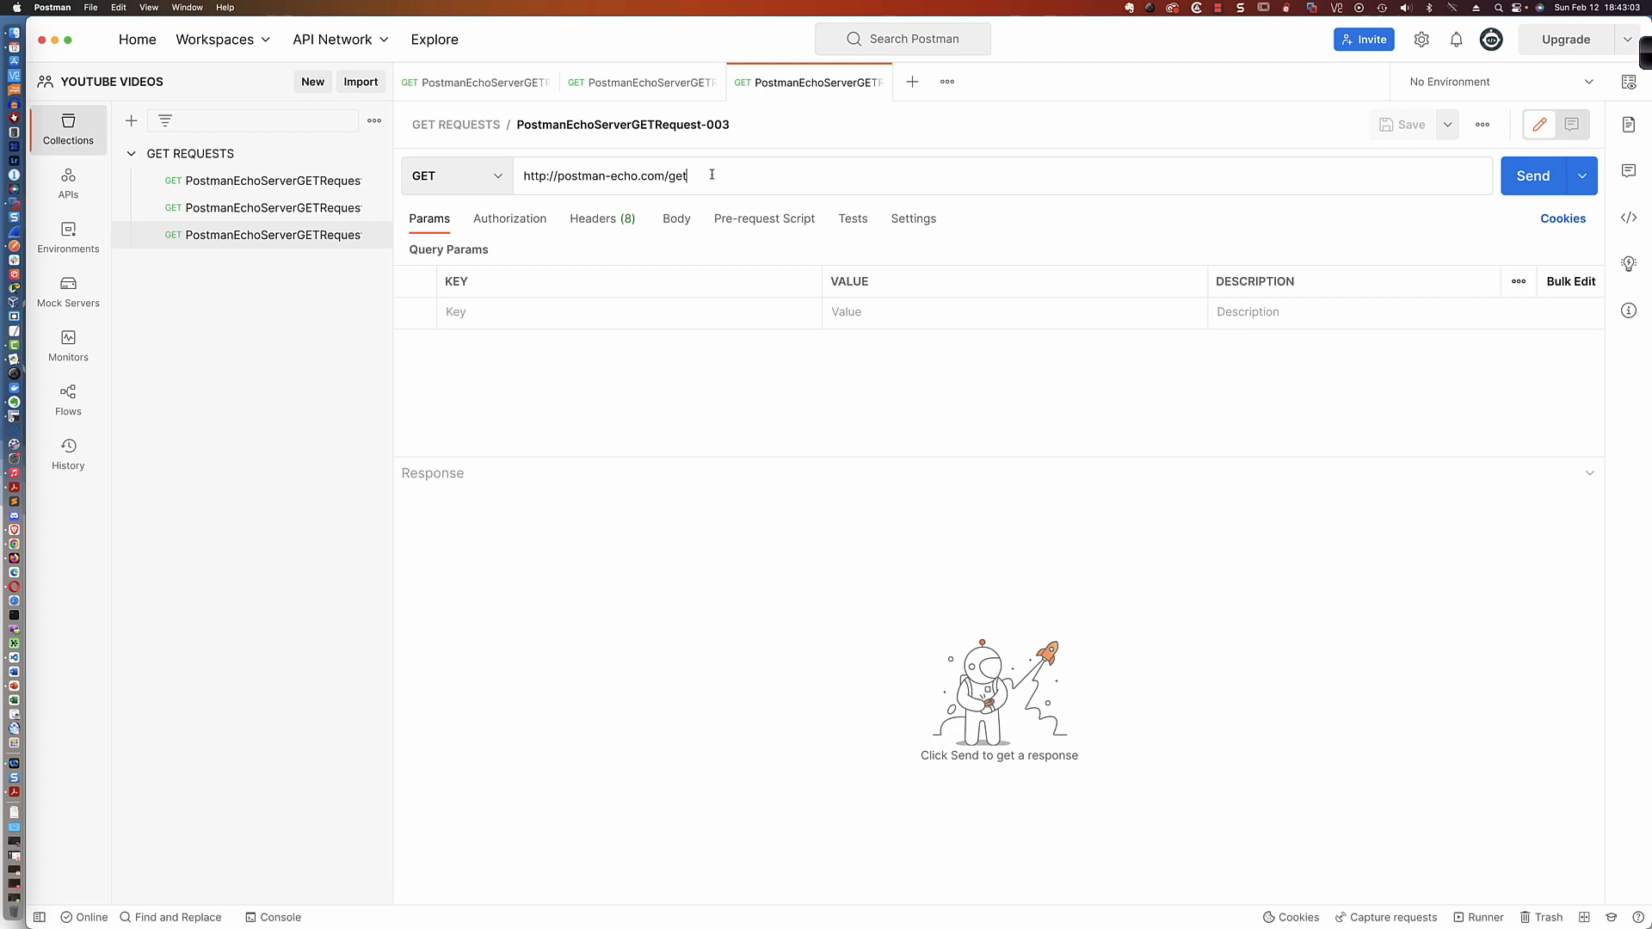
text(?)
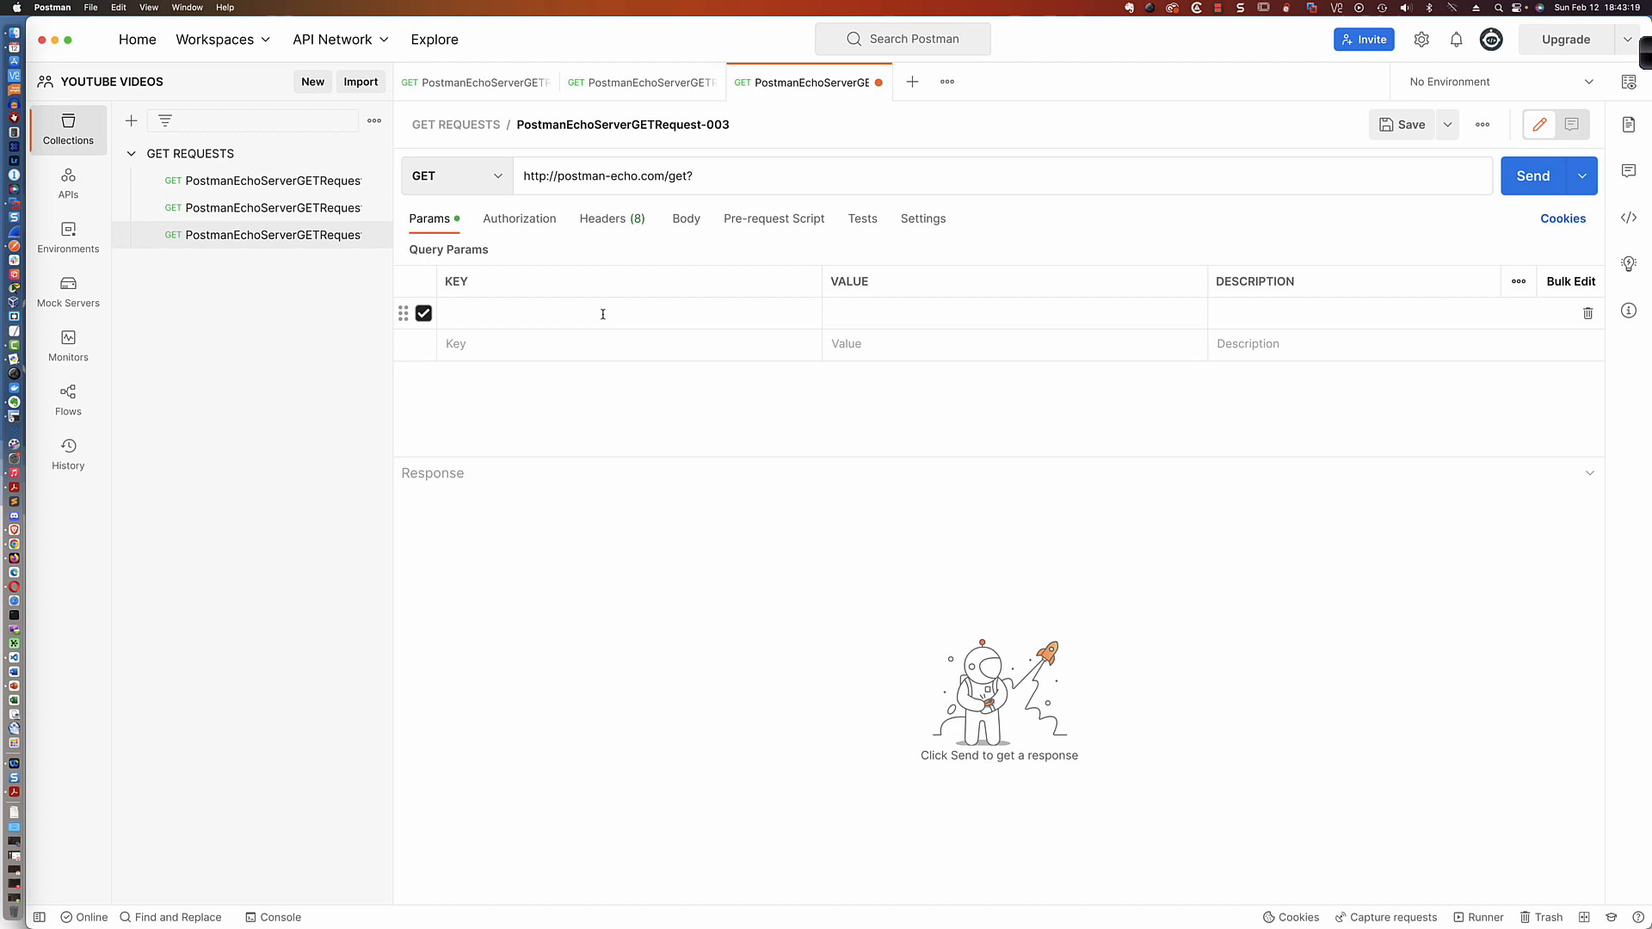
text(test=123)
mouse_move(693, 177)
mouse_down()
mouse_move(715, 177)
mouse_move(686, 177)
mouse_up()
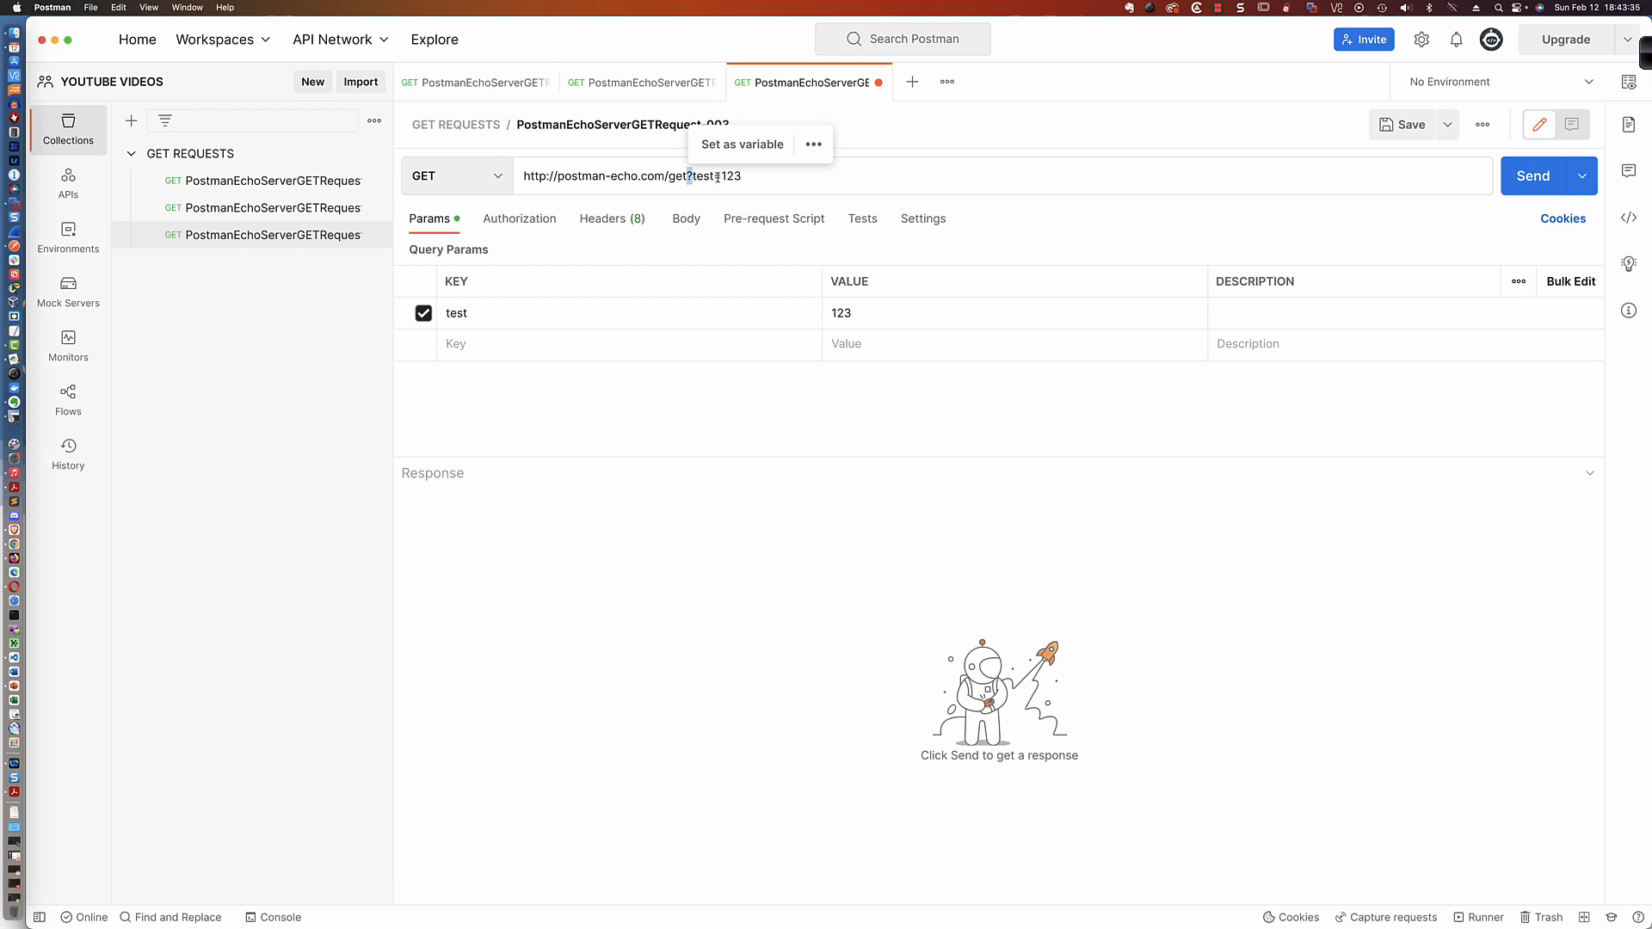
Step: Set the value of the test parameter in the request URL to 8675309 and save the request
click(745, 177)
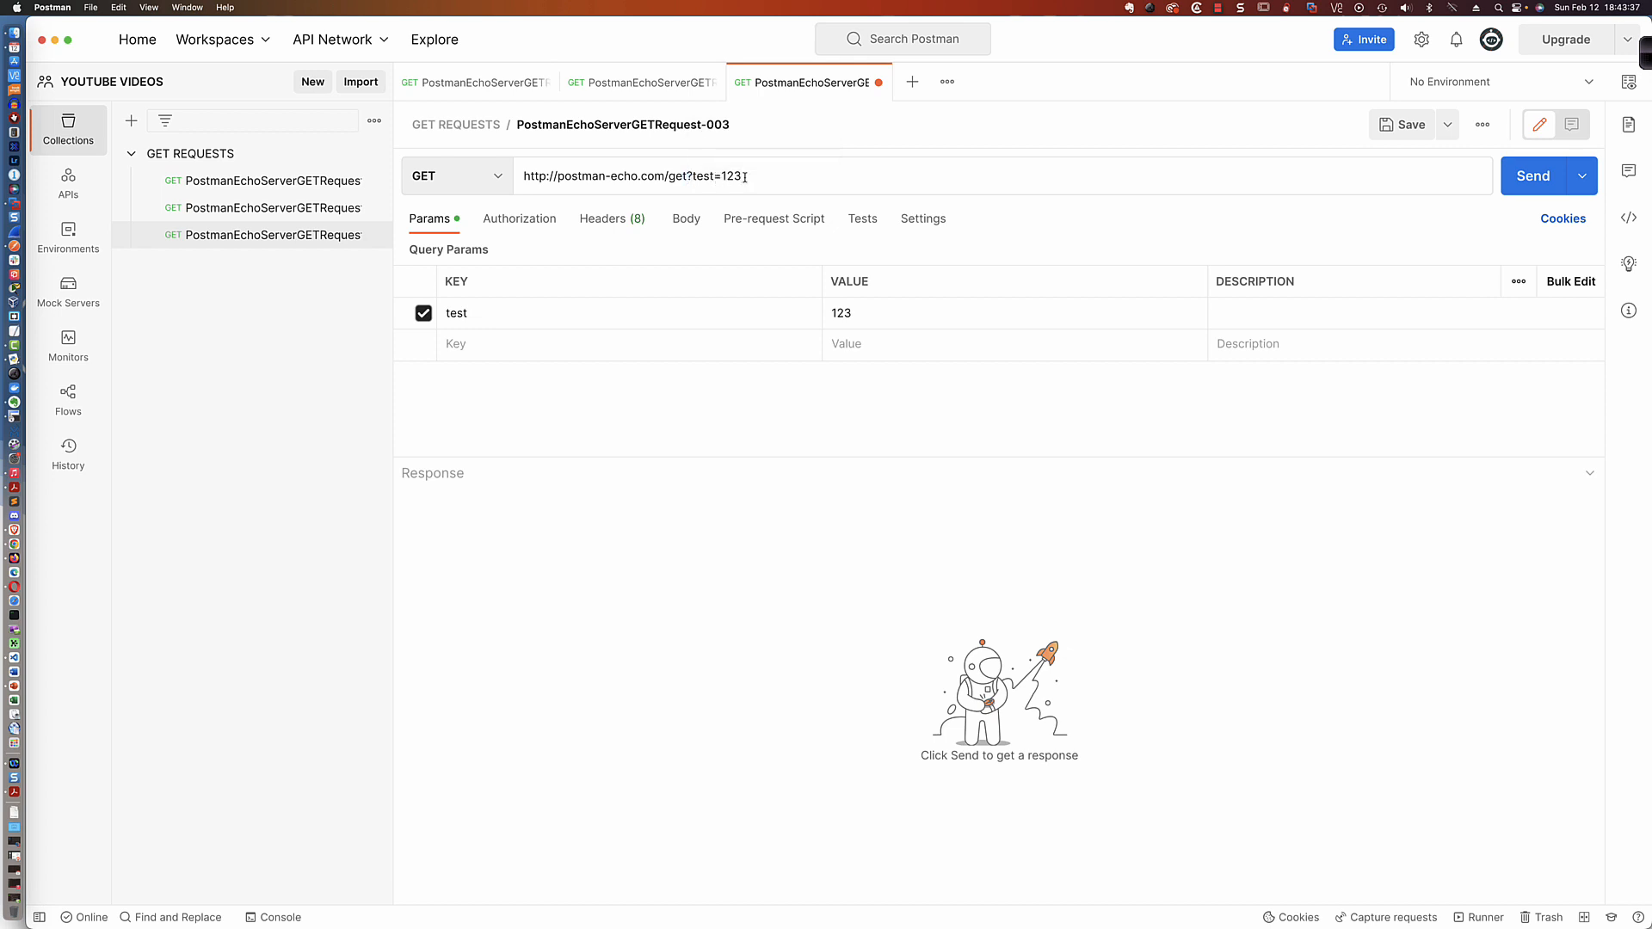
key(BackSpace)
key(BackSpace)
key(BackSpace)
text(8675309)
click(1404, 126)
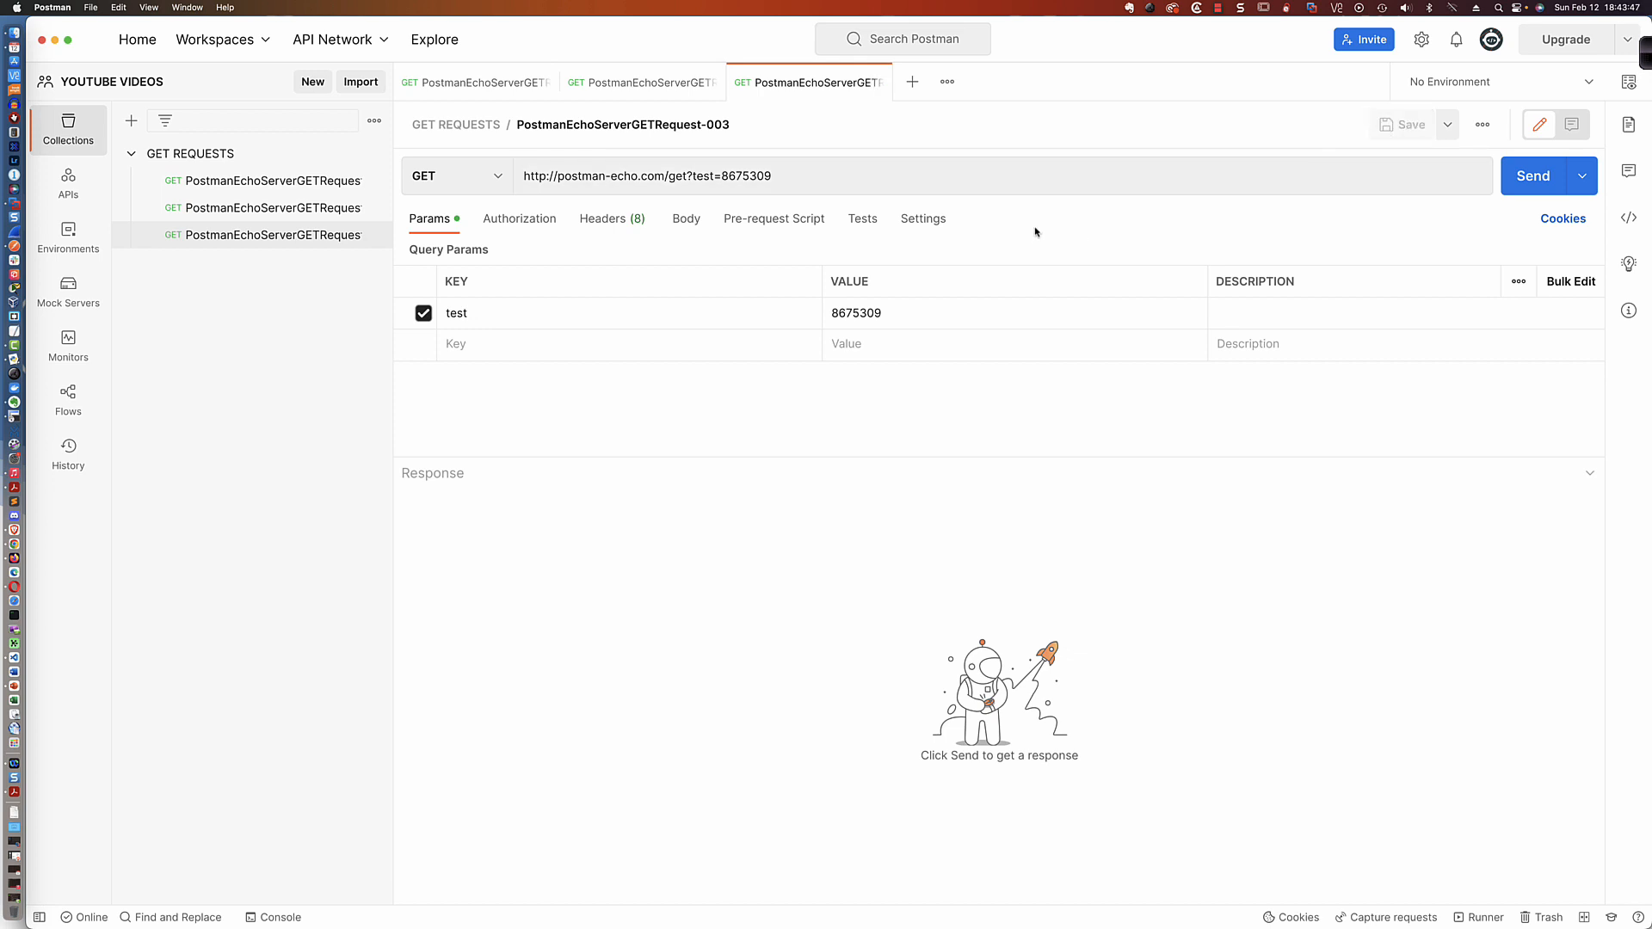
Step: Send PostmanEchoServerGETRequest-003 and examine the args section of the response body
click(1523, 185)
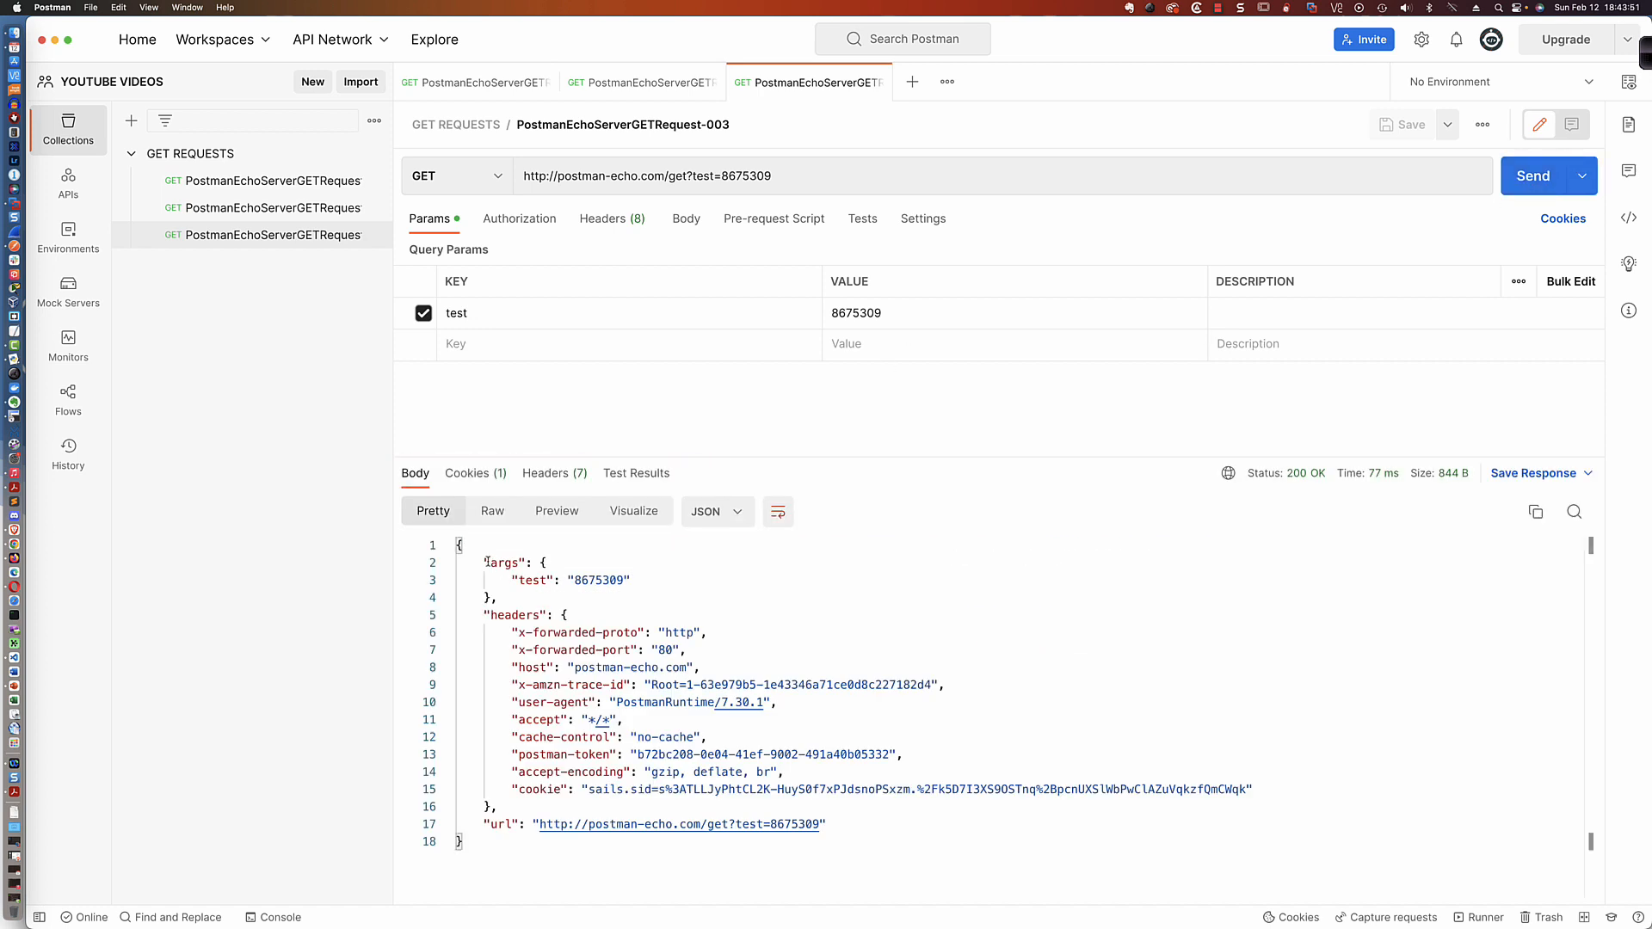
drag(634, 578, 456, 549)
click(511, 580)
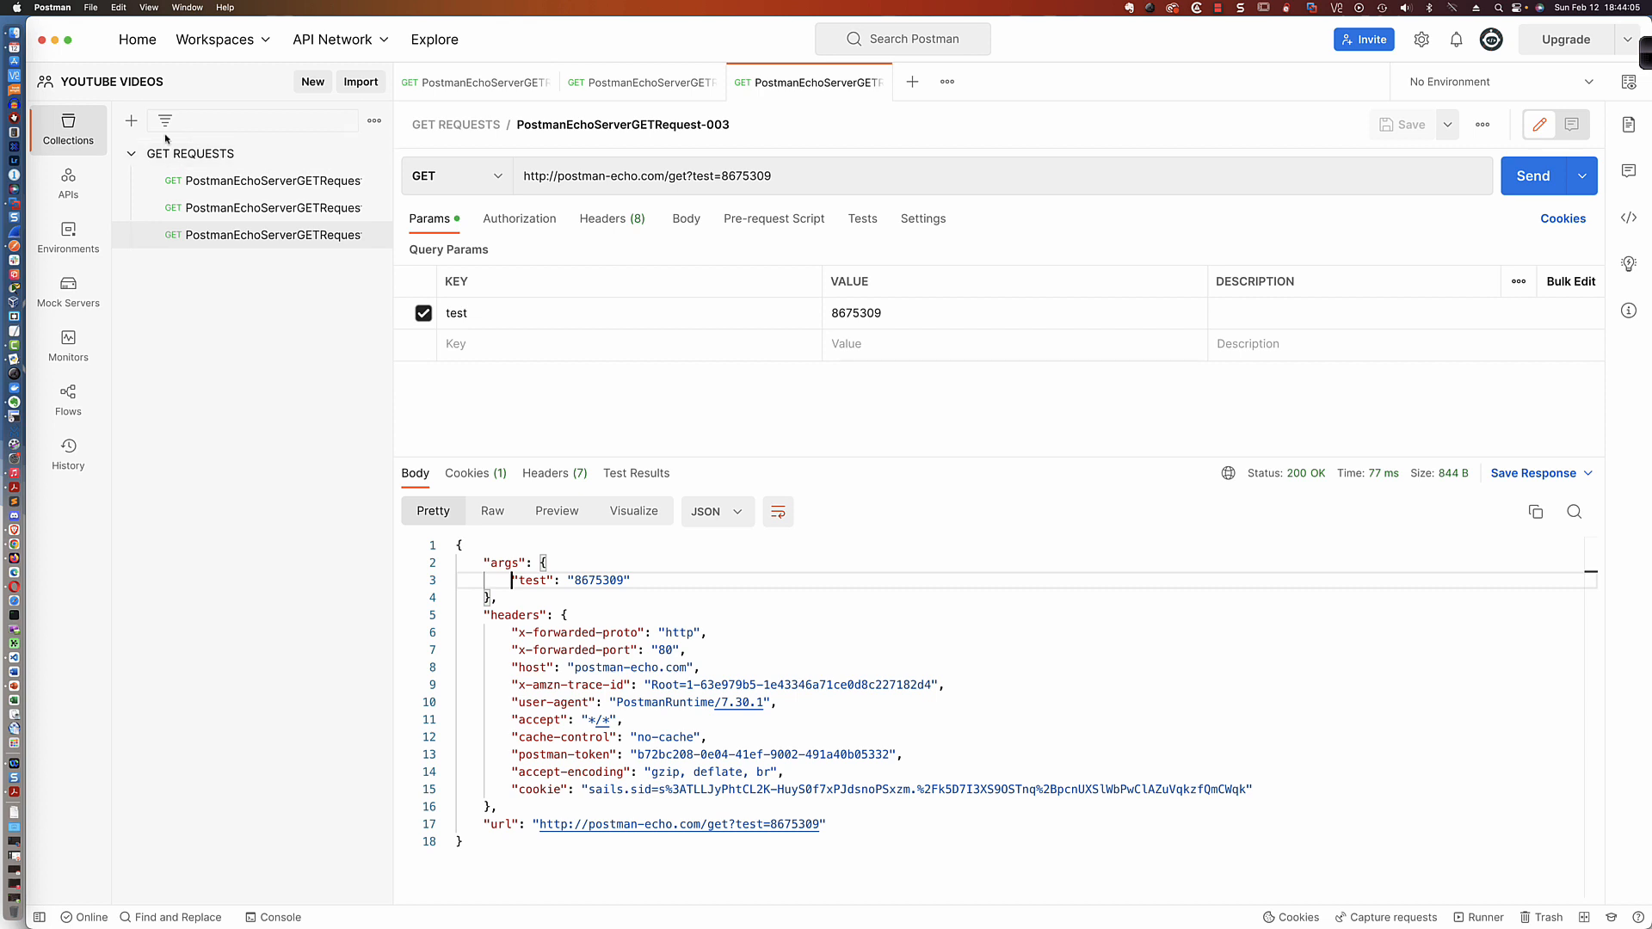
Step: Create a new collection named POST REQUESTS
click(131, 122)
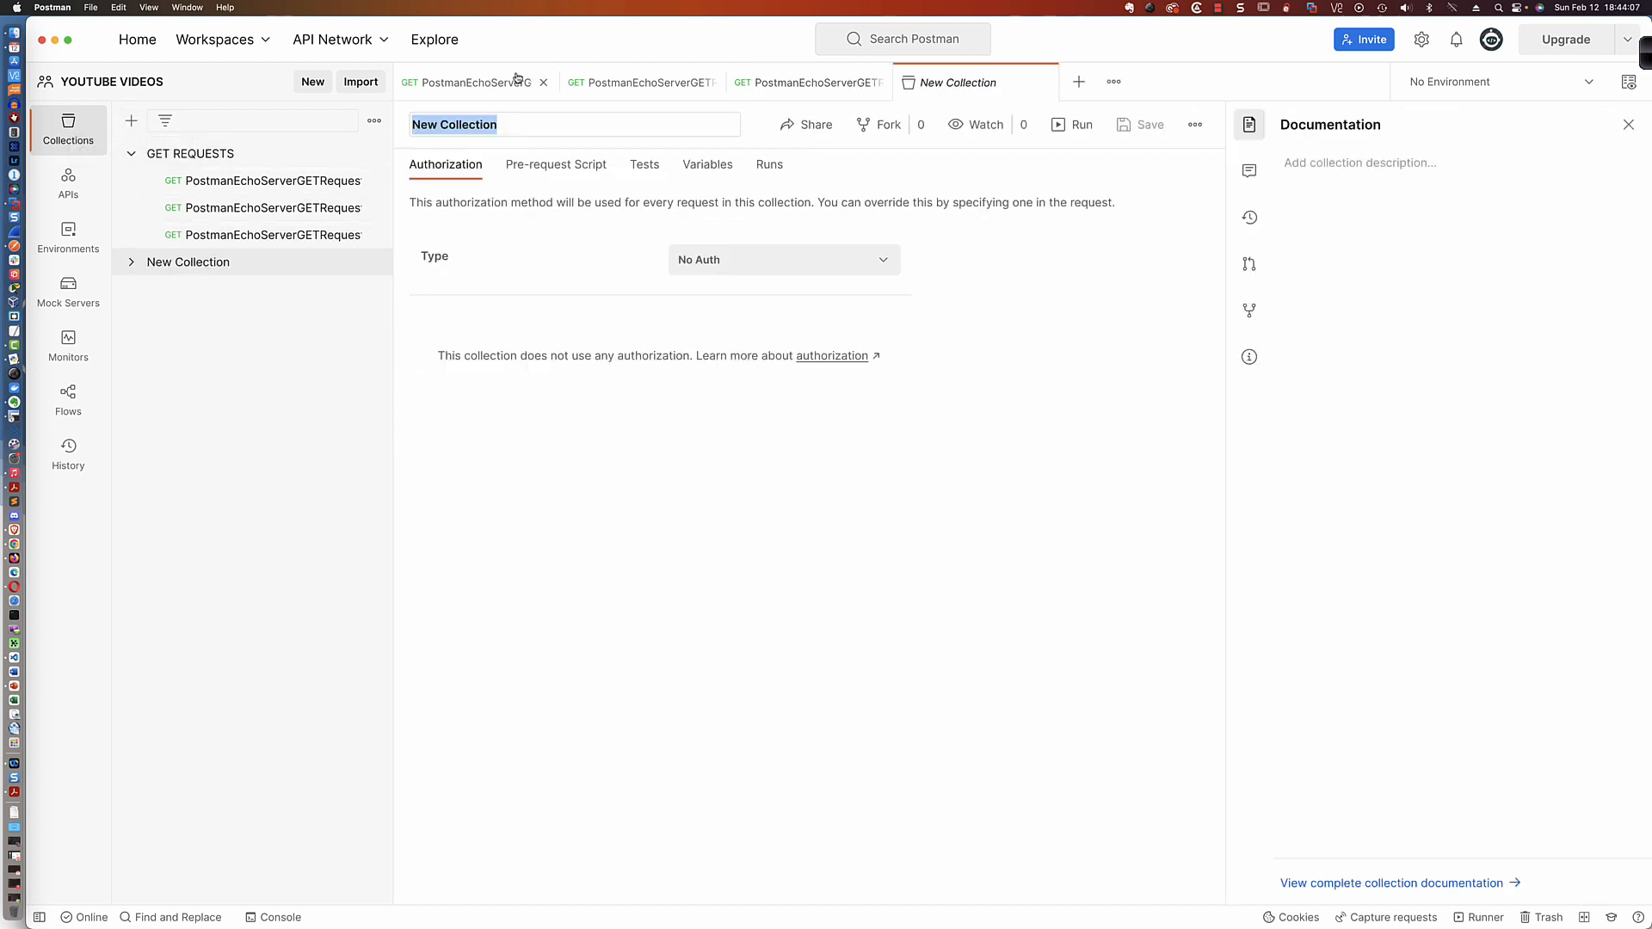
text(POST RE)
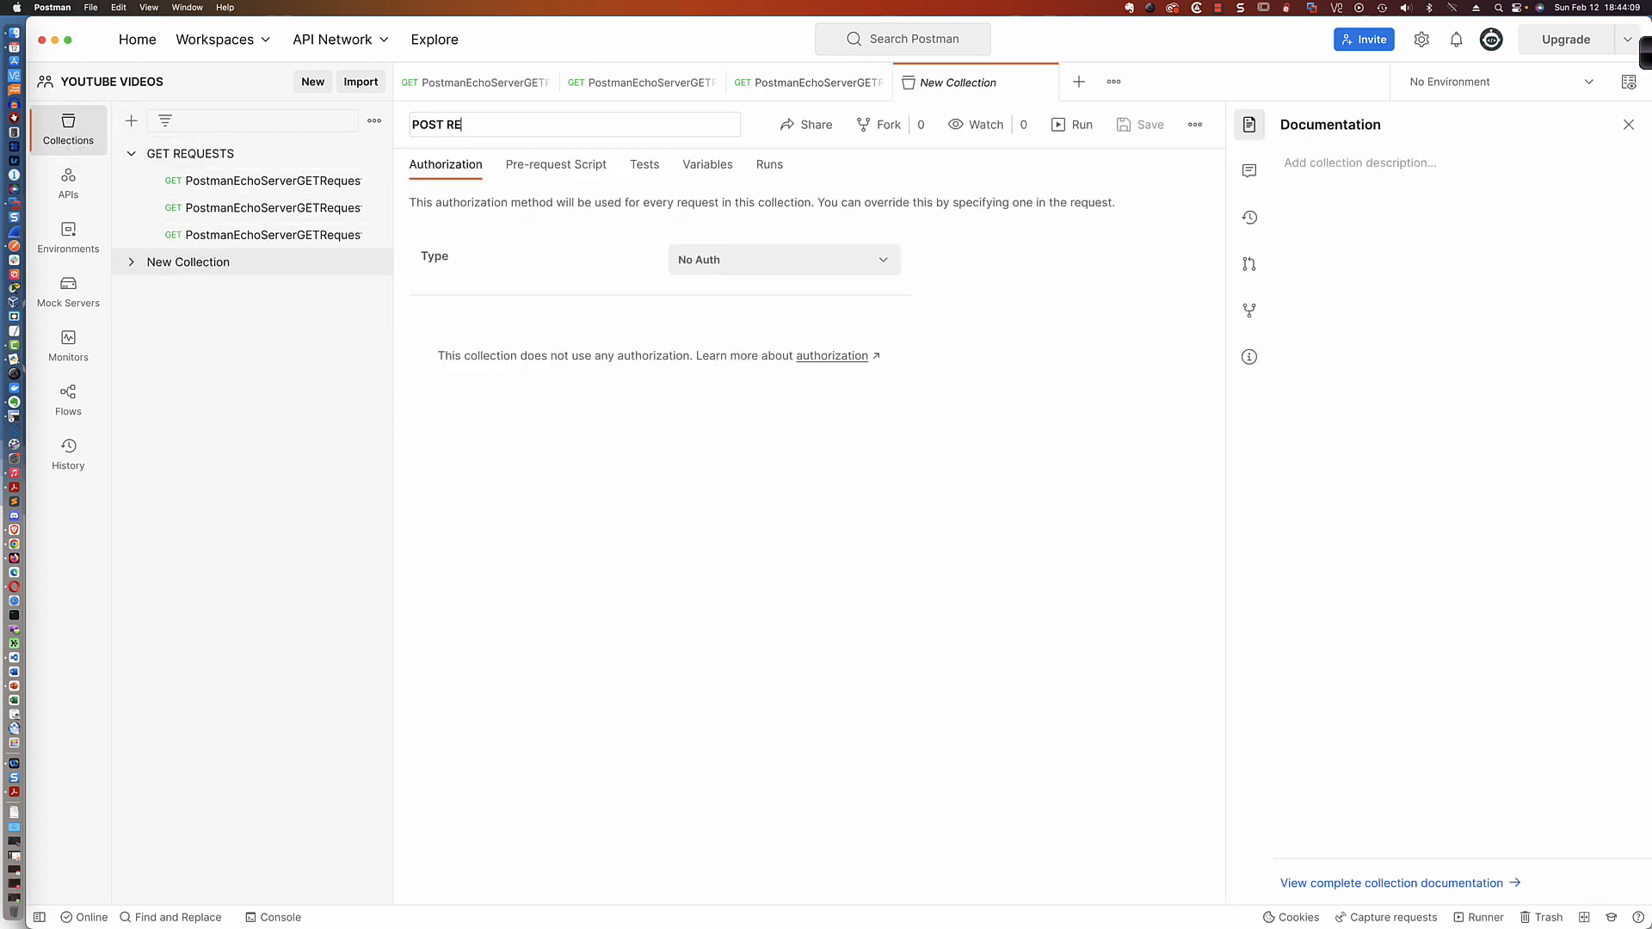
text(QUESTS)
key(Escape)
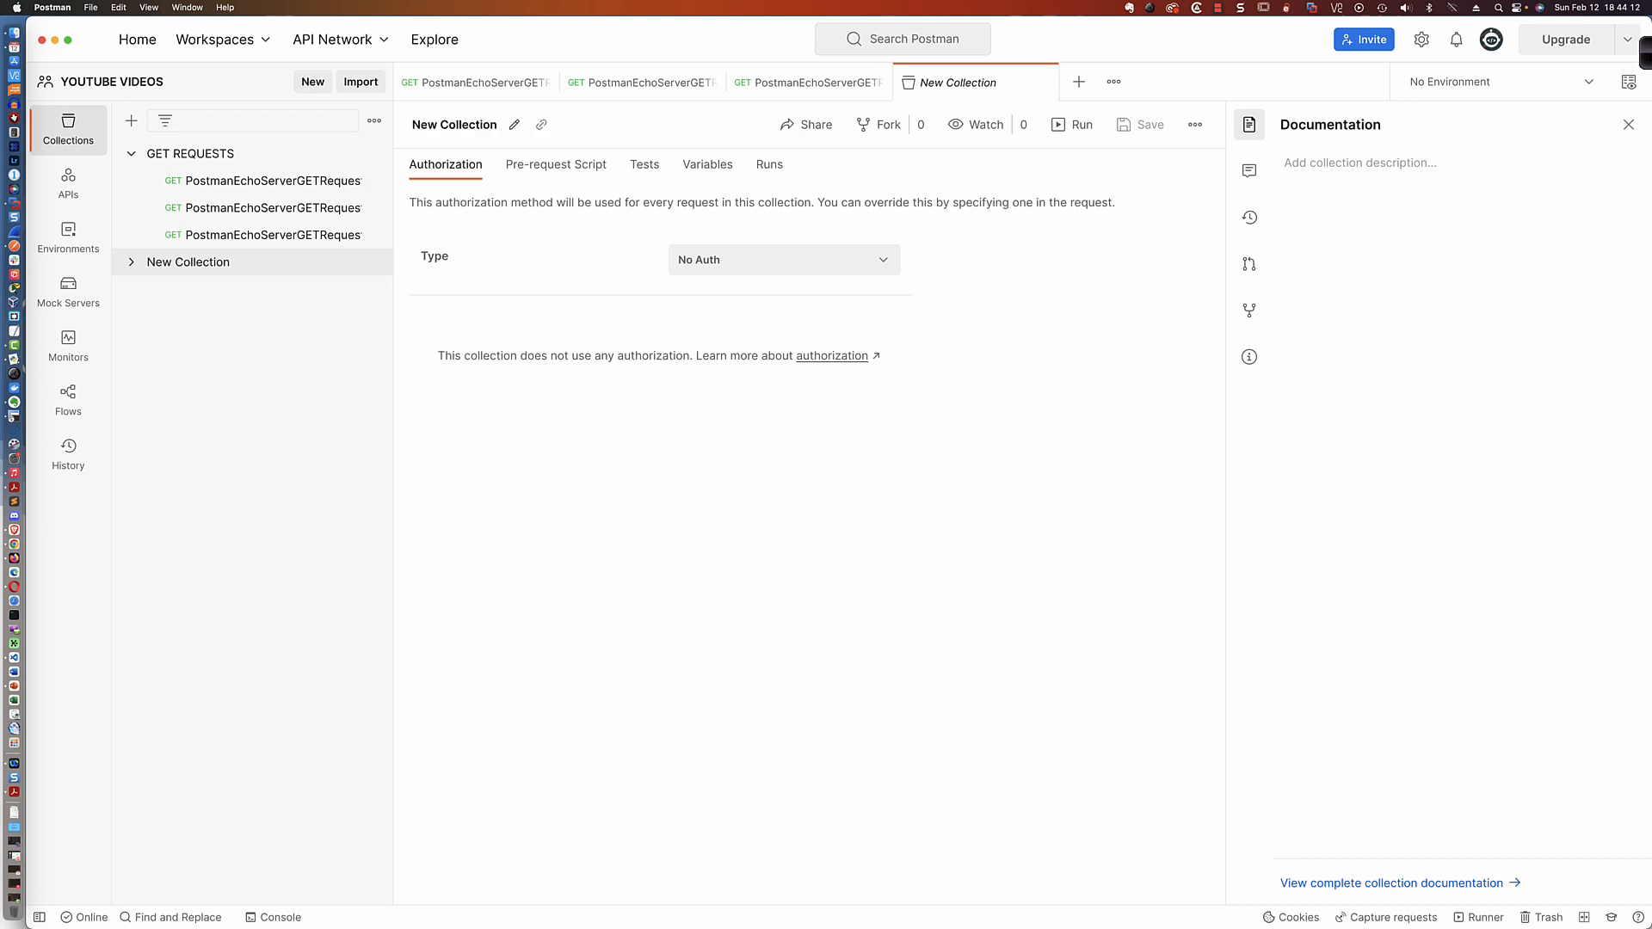
Step: Collapse the GET REQUESTS collection and create another collection named DELETE REQUESTS
click(131, 153)
click(131, 121)
text(DELE)
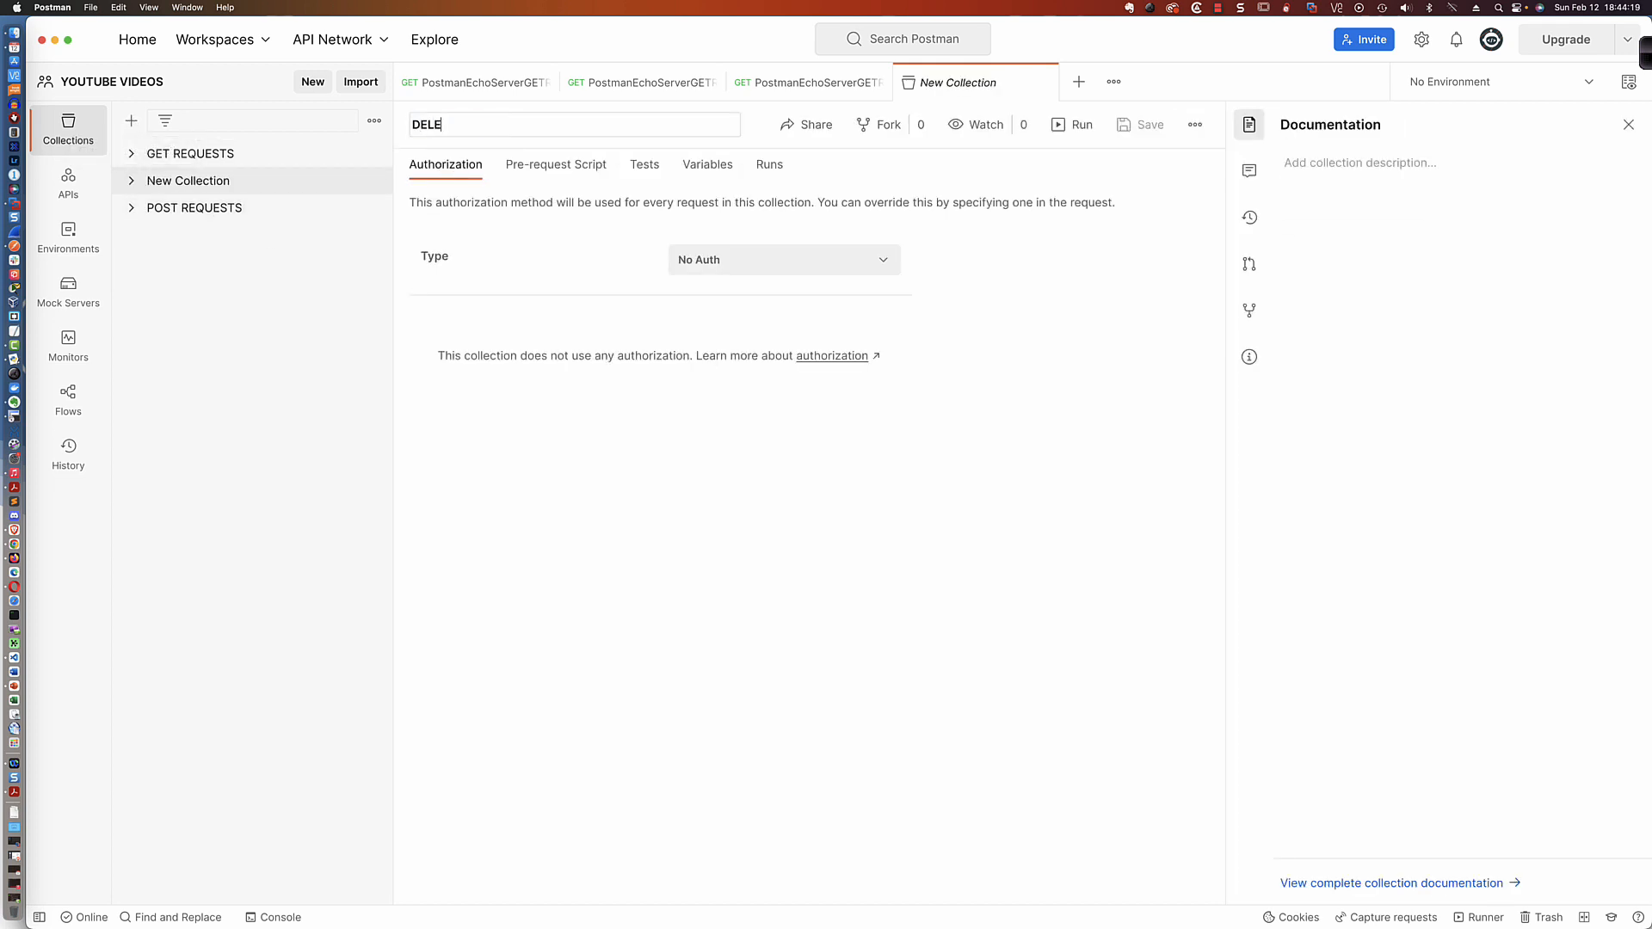
text(TE REQUESTS)
key(Return)
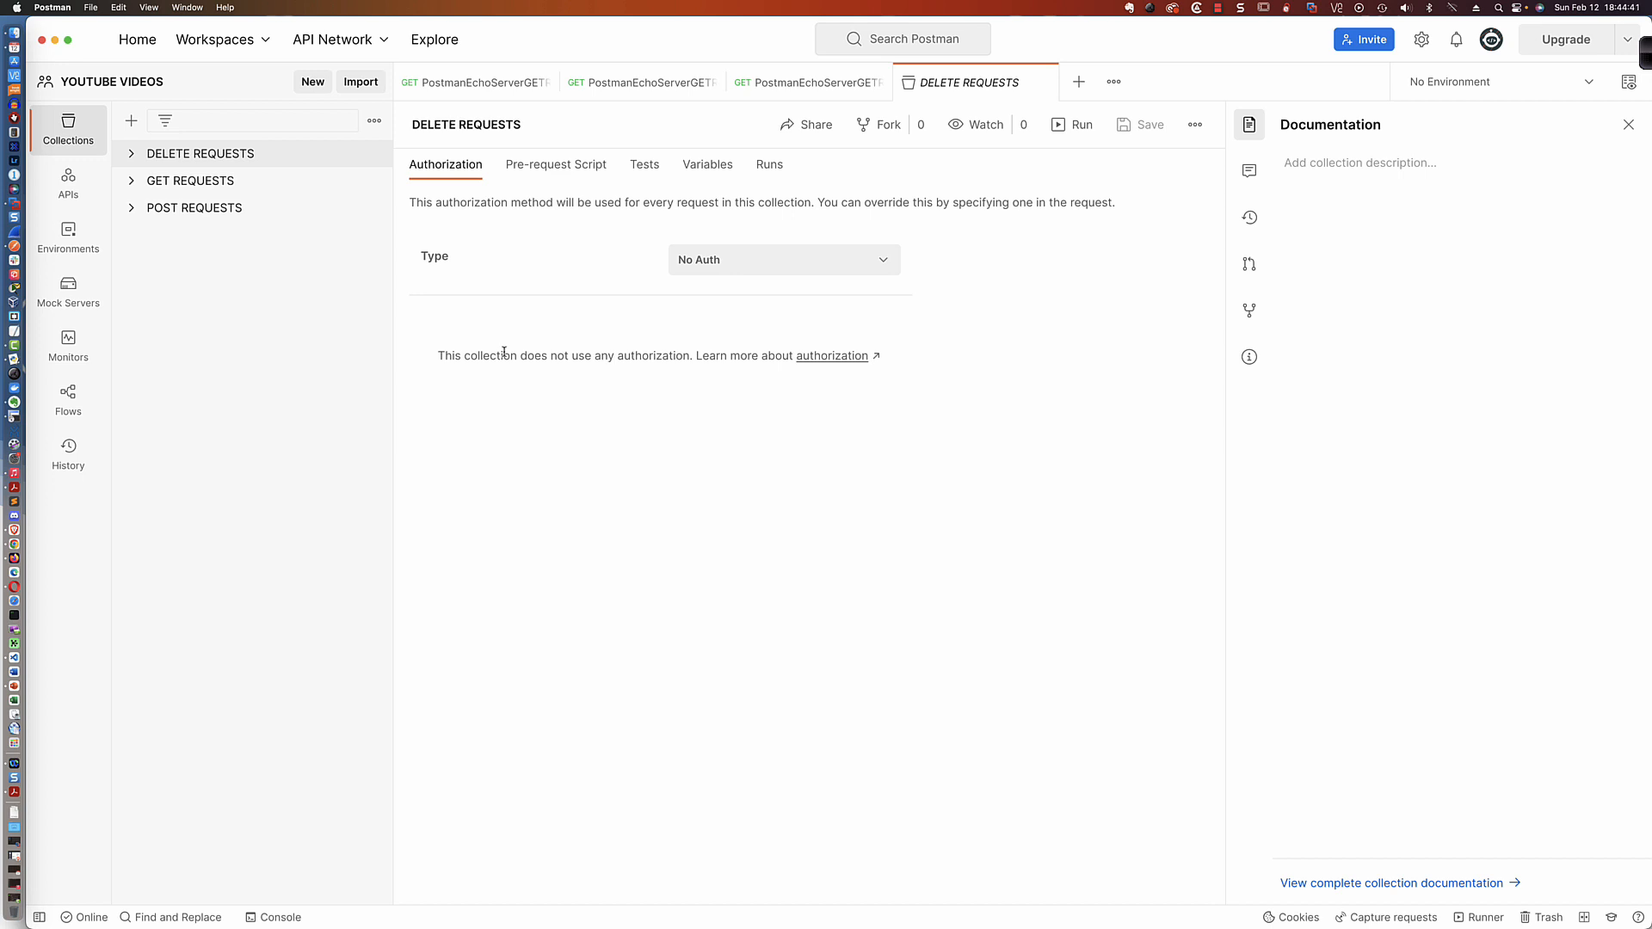
Step: Switch to Postman in the virtual machine and expand the TESTING collection
key(super+Tab)
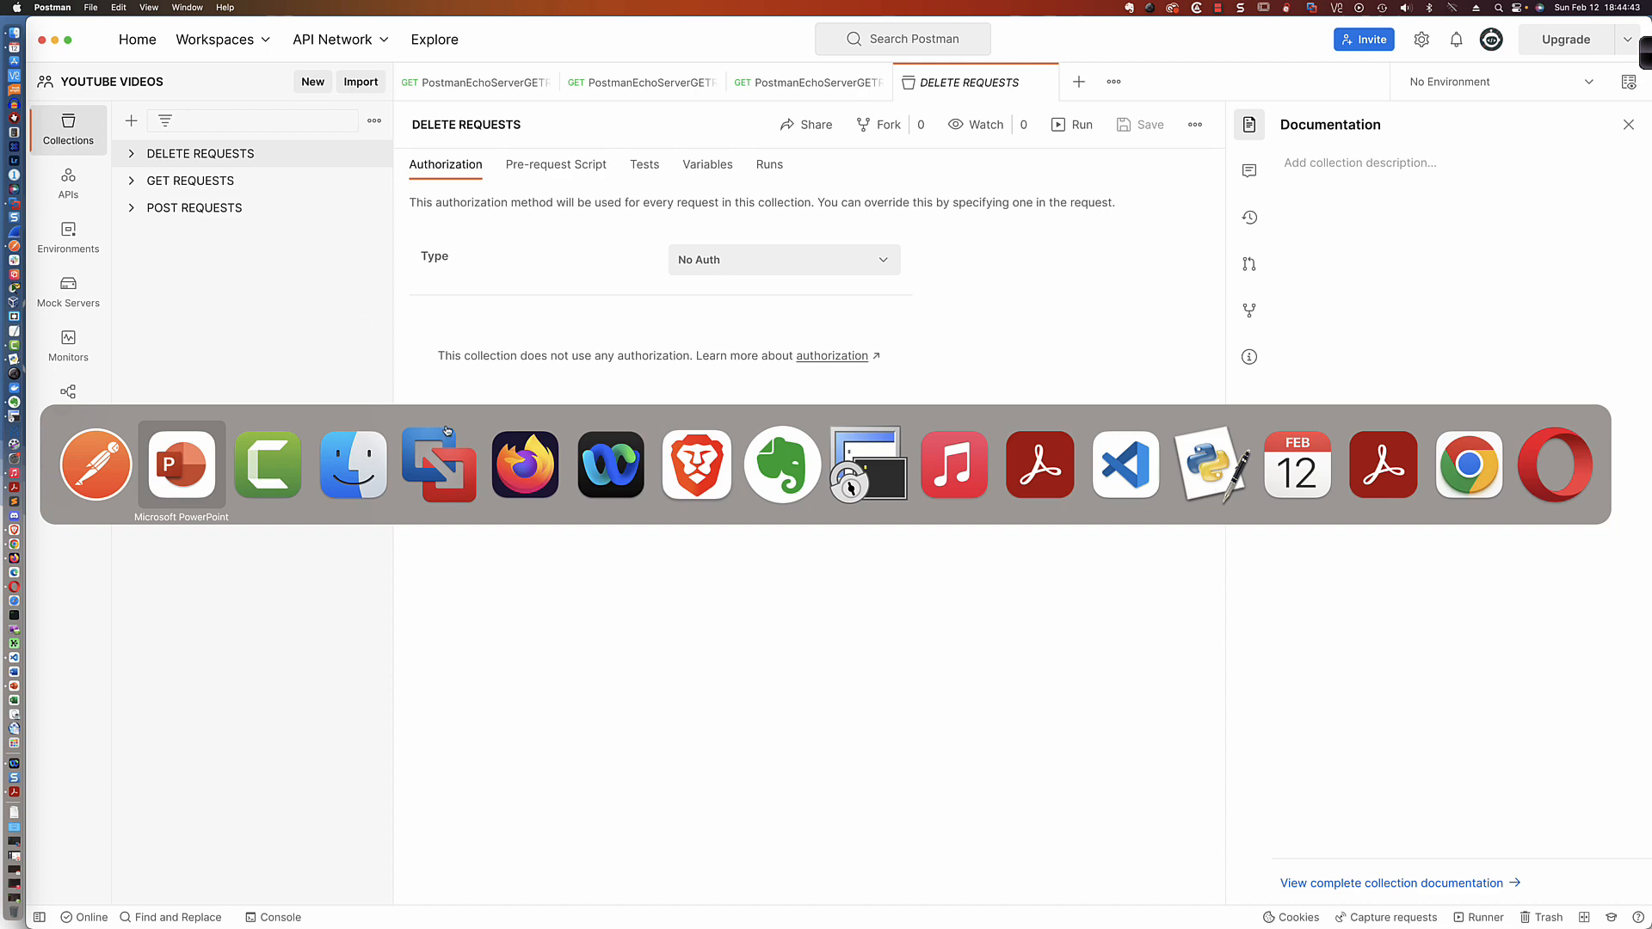
click(448, 463)
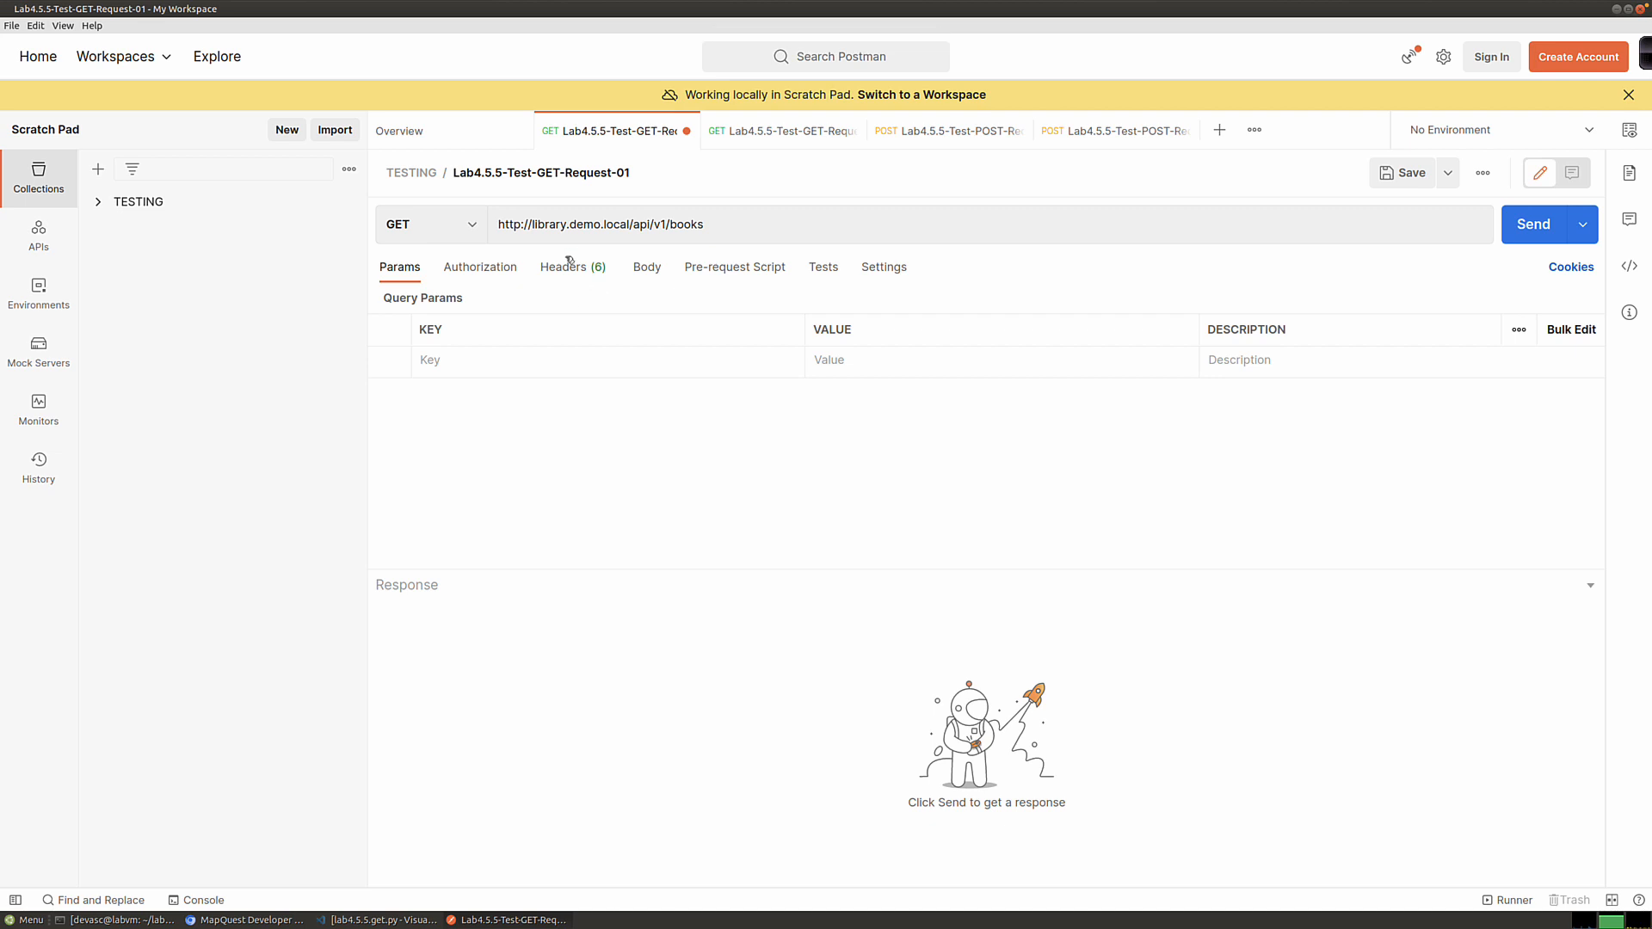
click(105, 207)
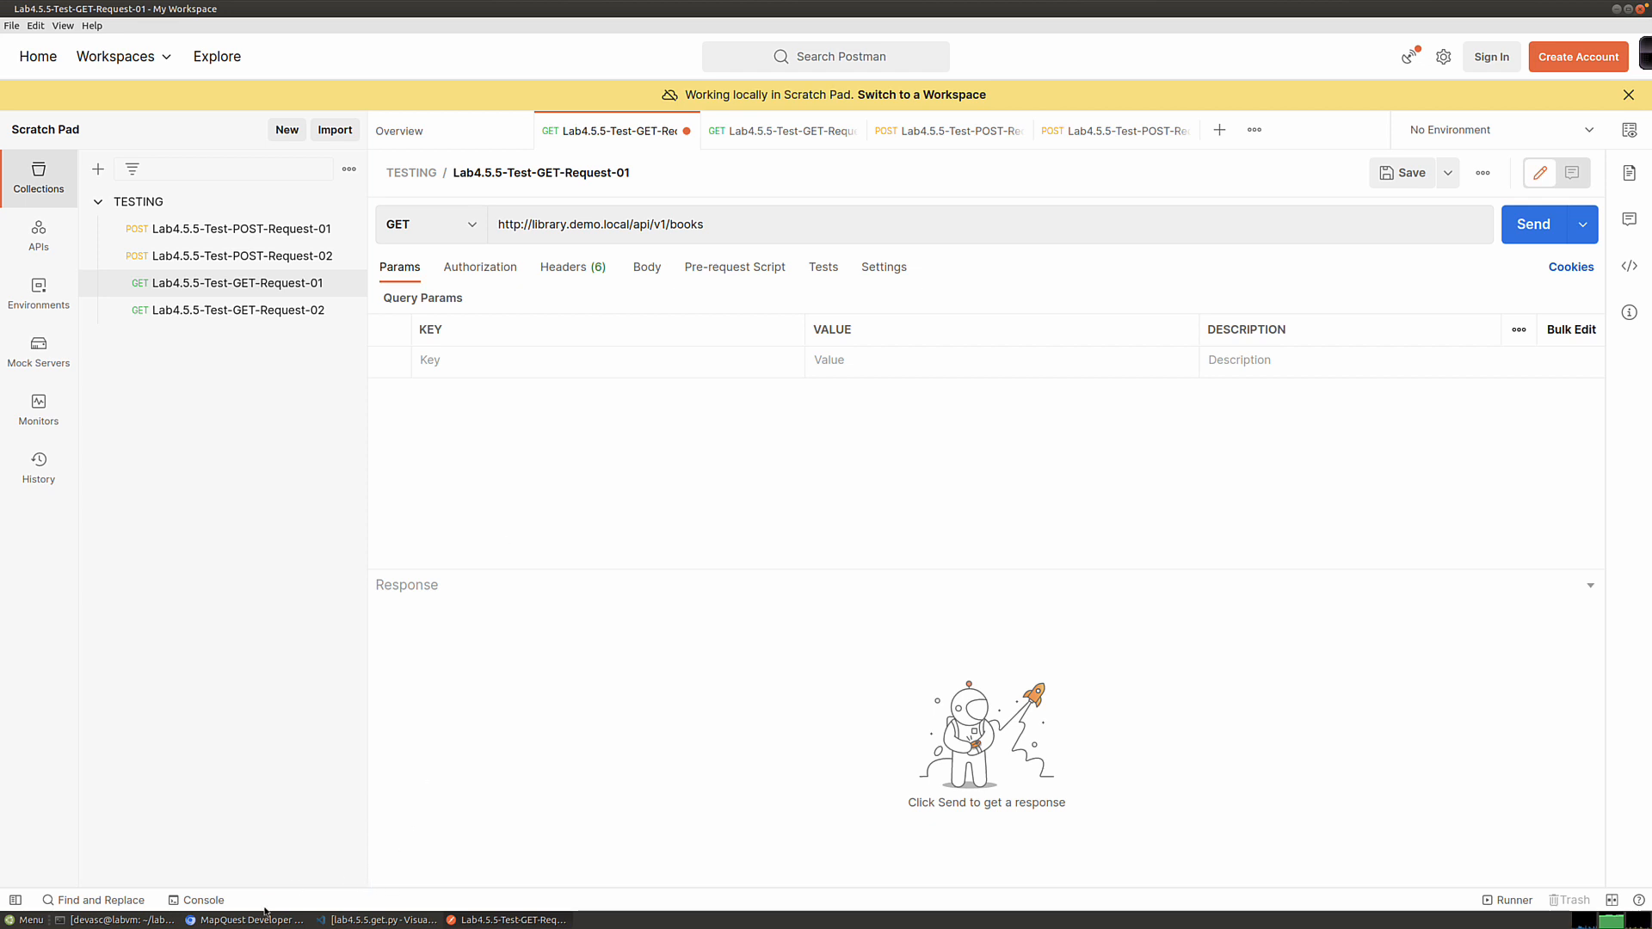
Step: Switch to Chromium and review the School Library book list and the GET /books parameters in the School Library API documentation
mouse_move(263, 922)
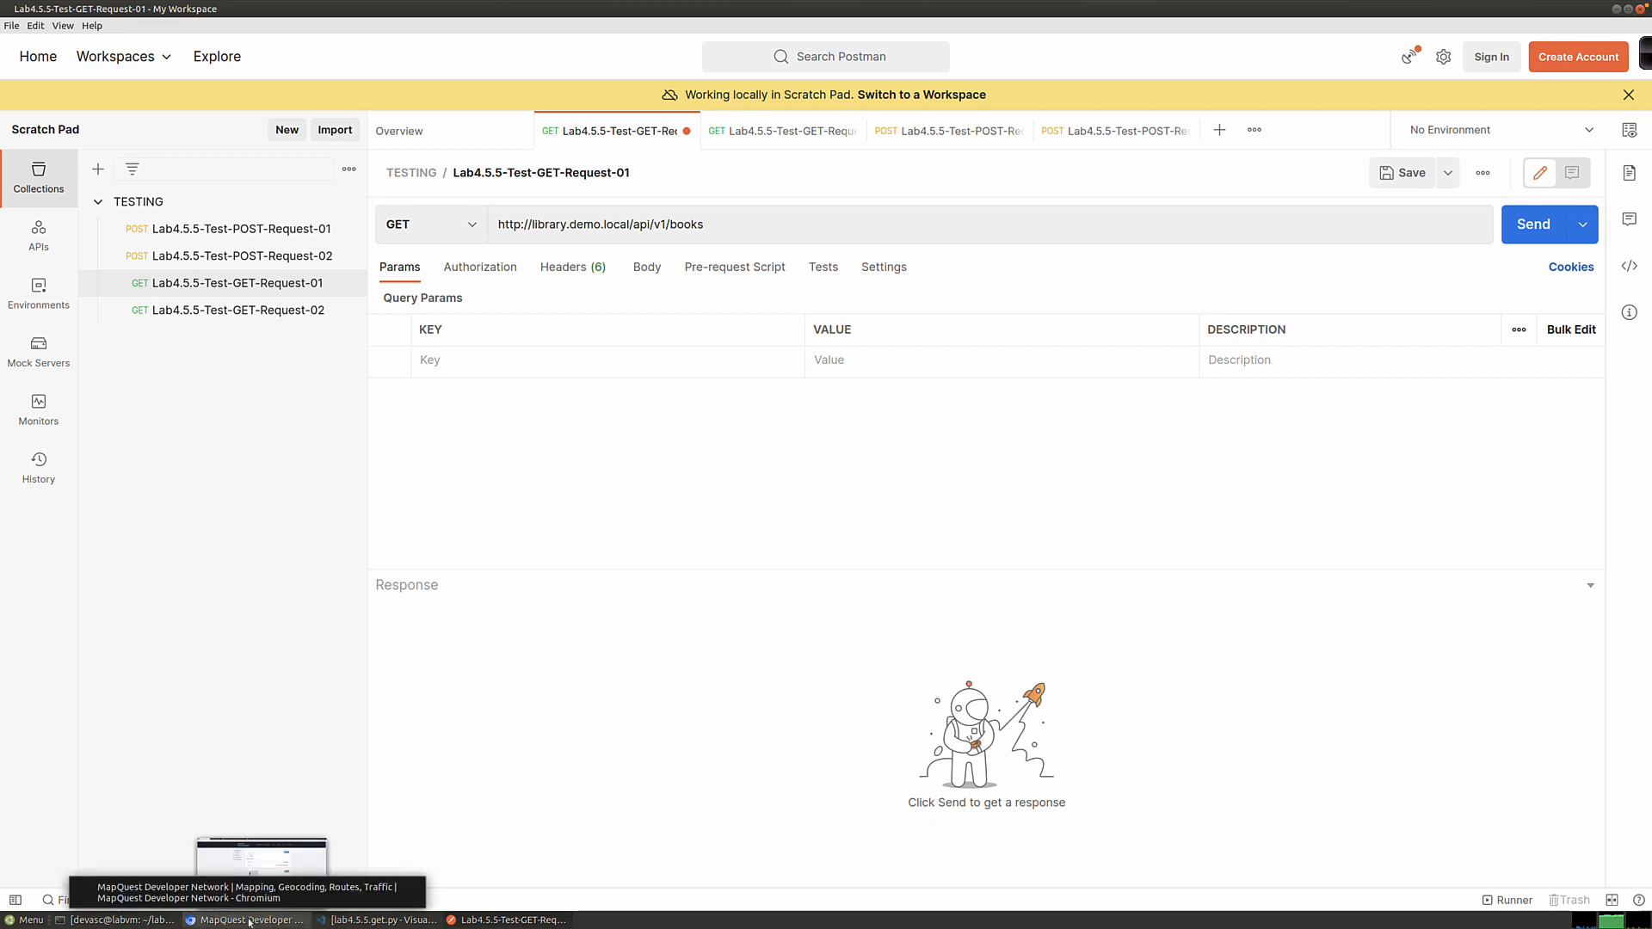
click(248, 923)
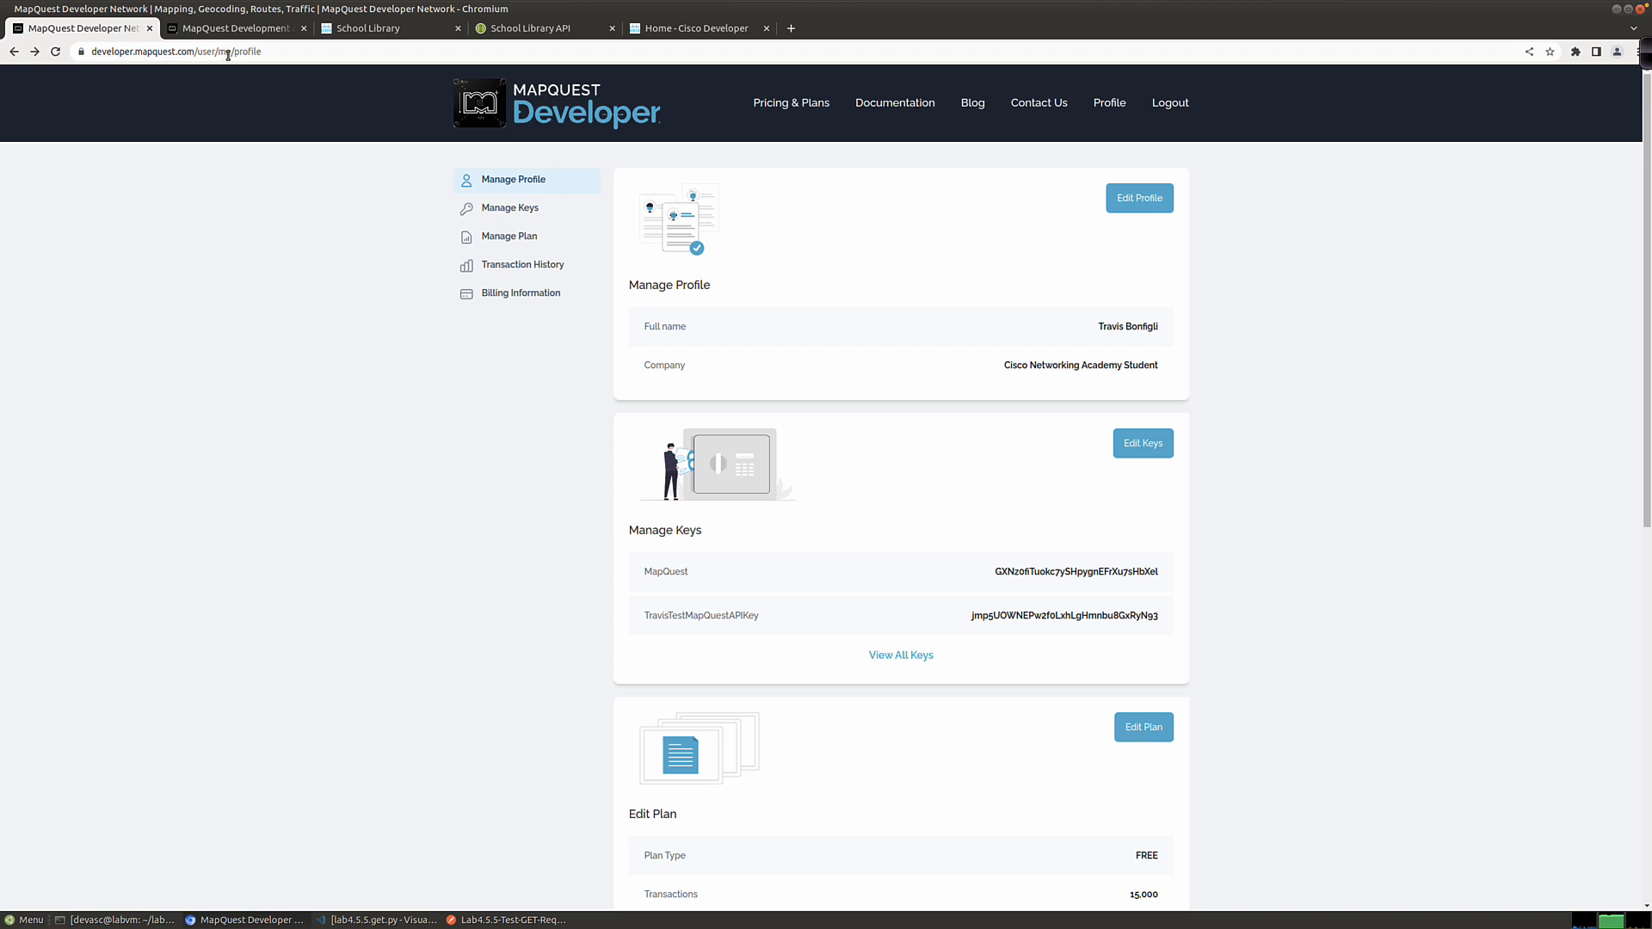
click(392, 31)
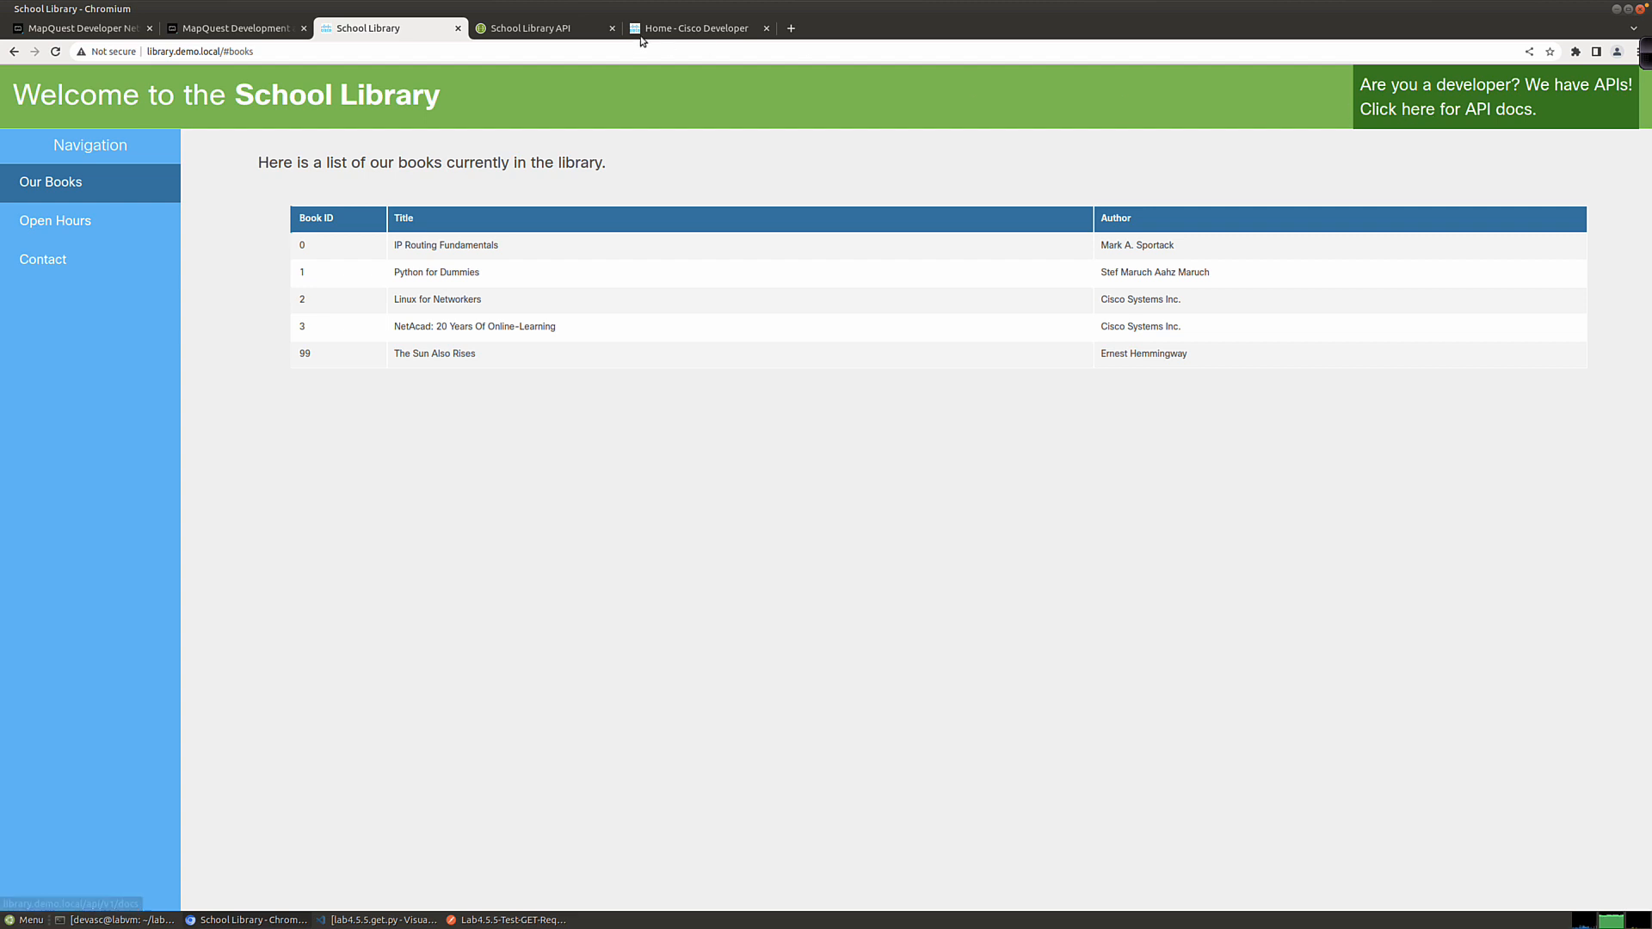
click(571, 35)
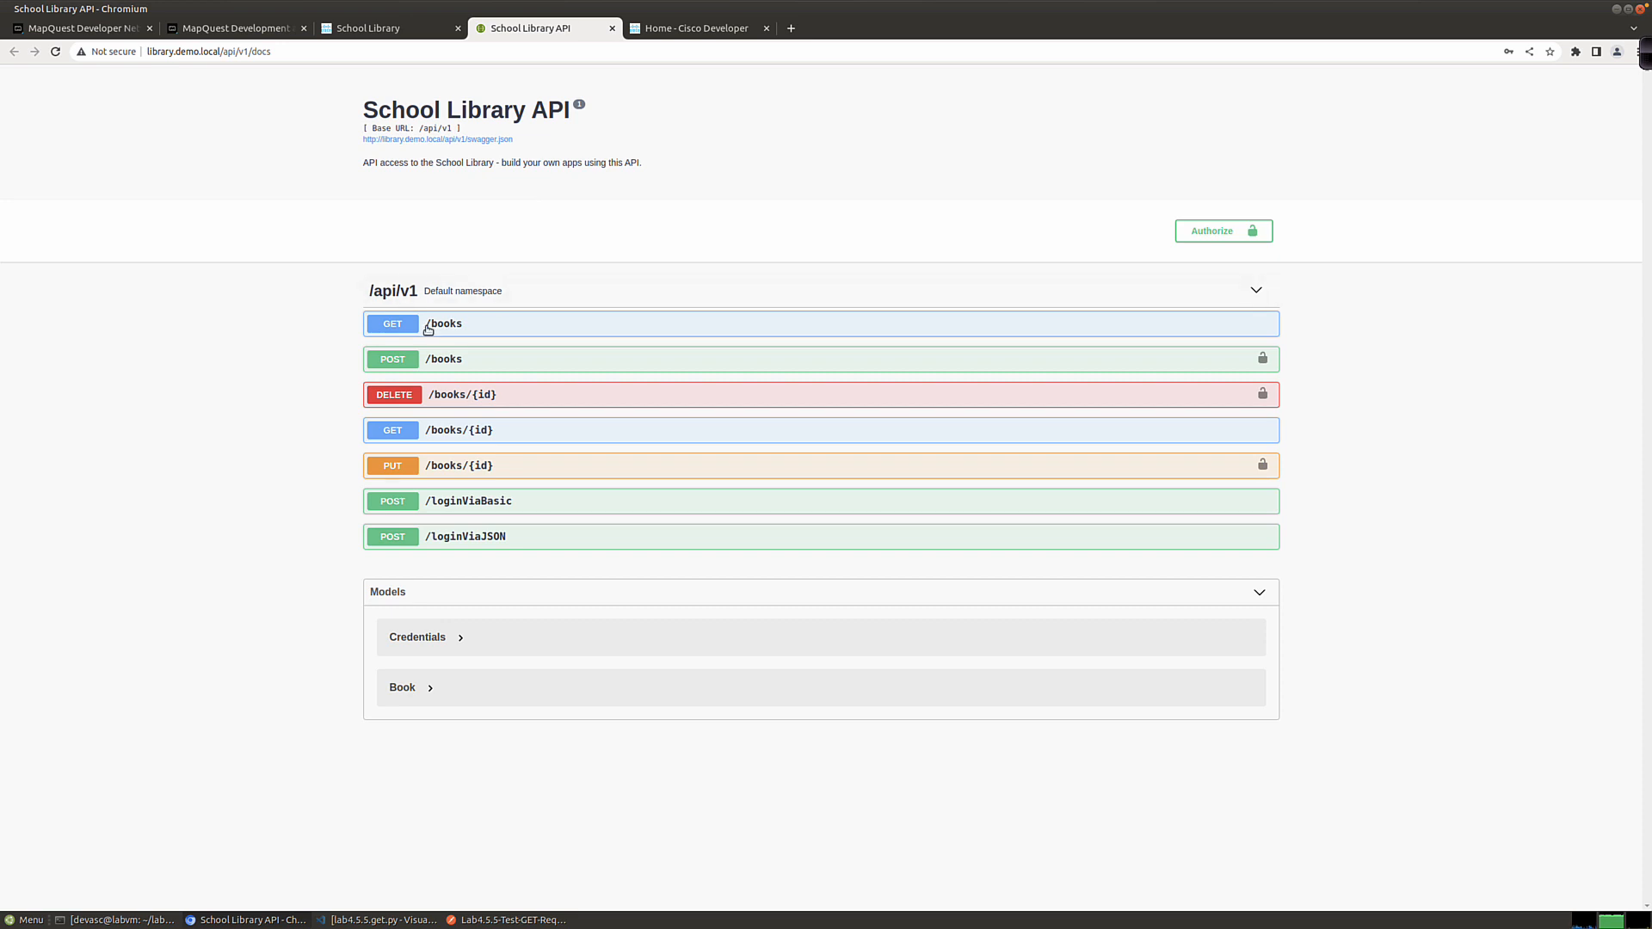
click(465, 327)
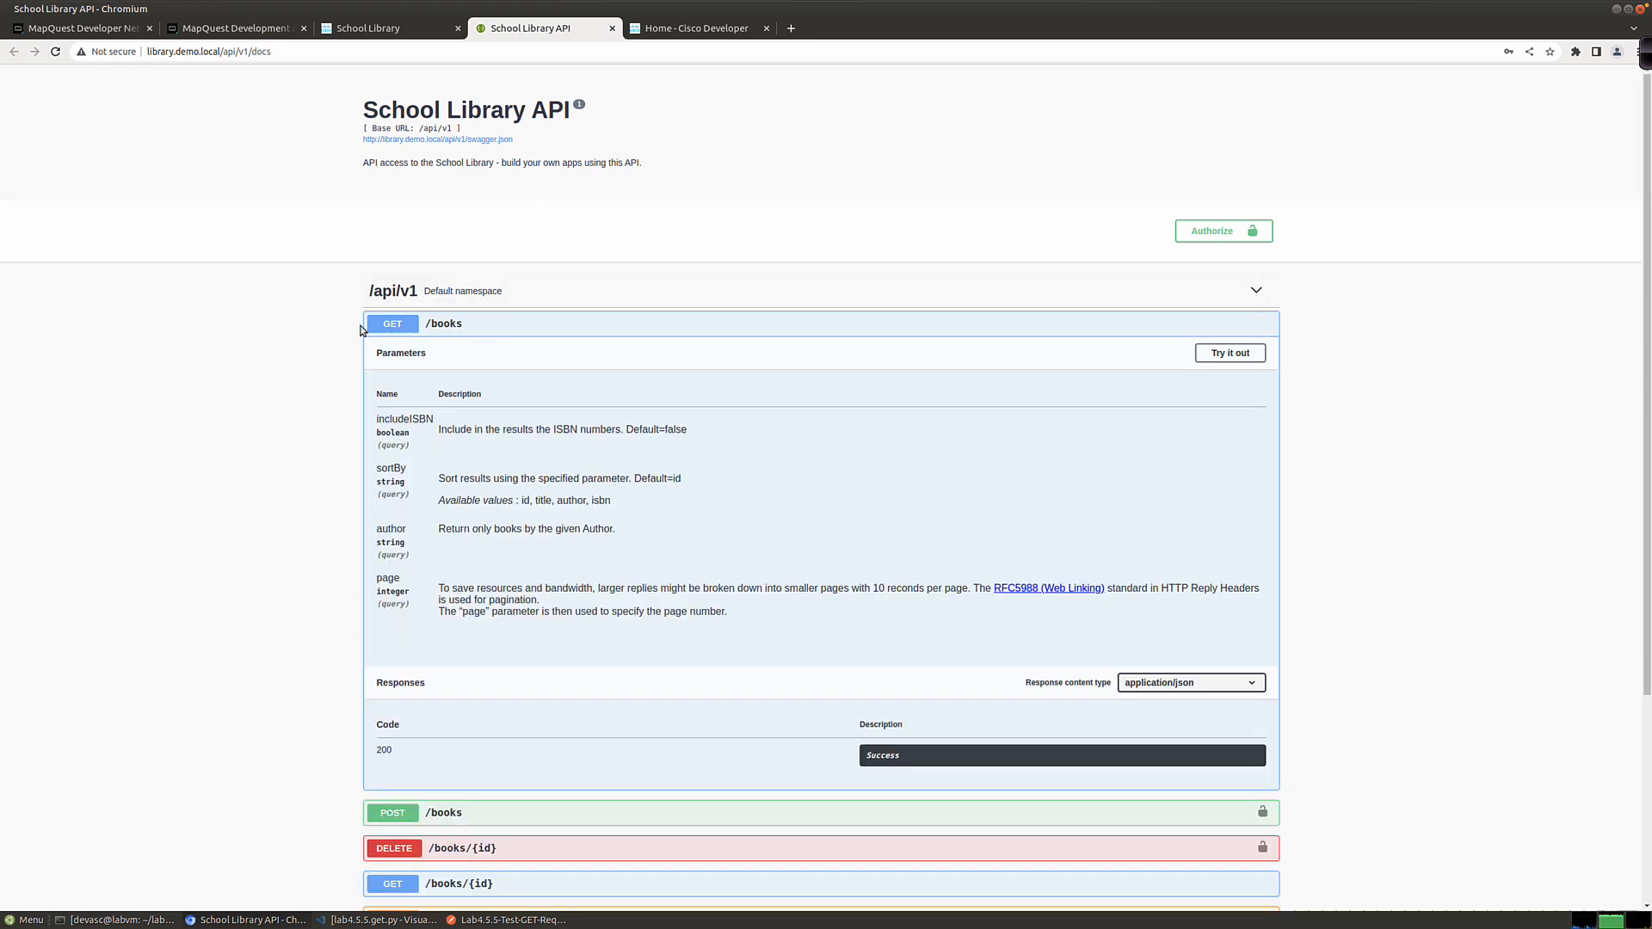
scroll(347, 329, down, 3)
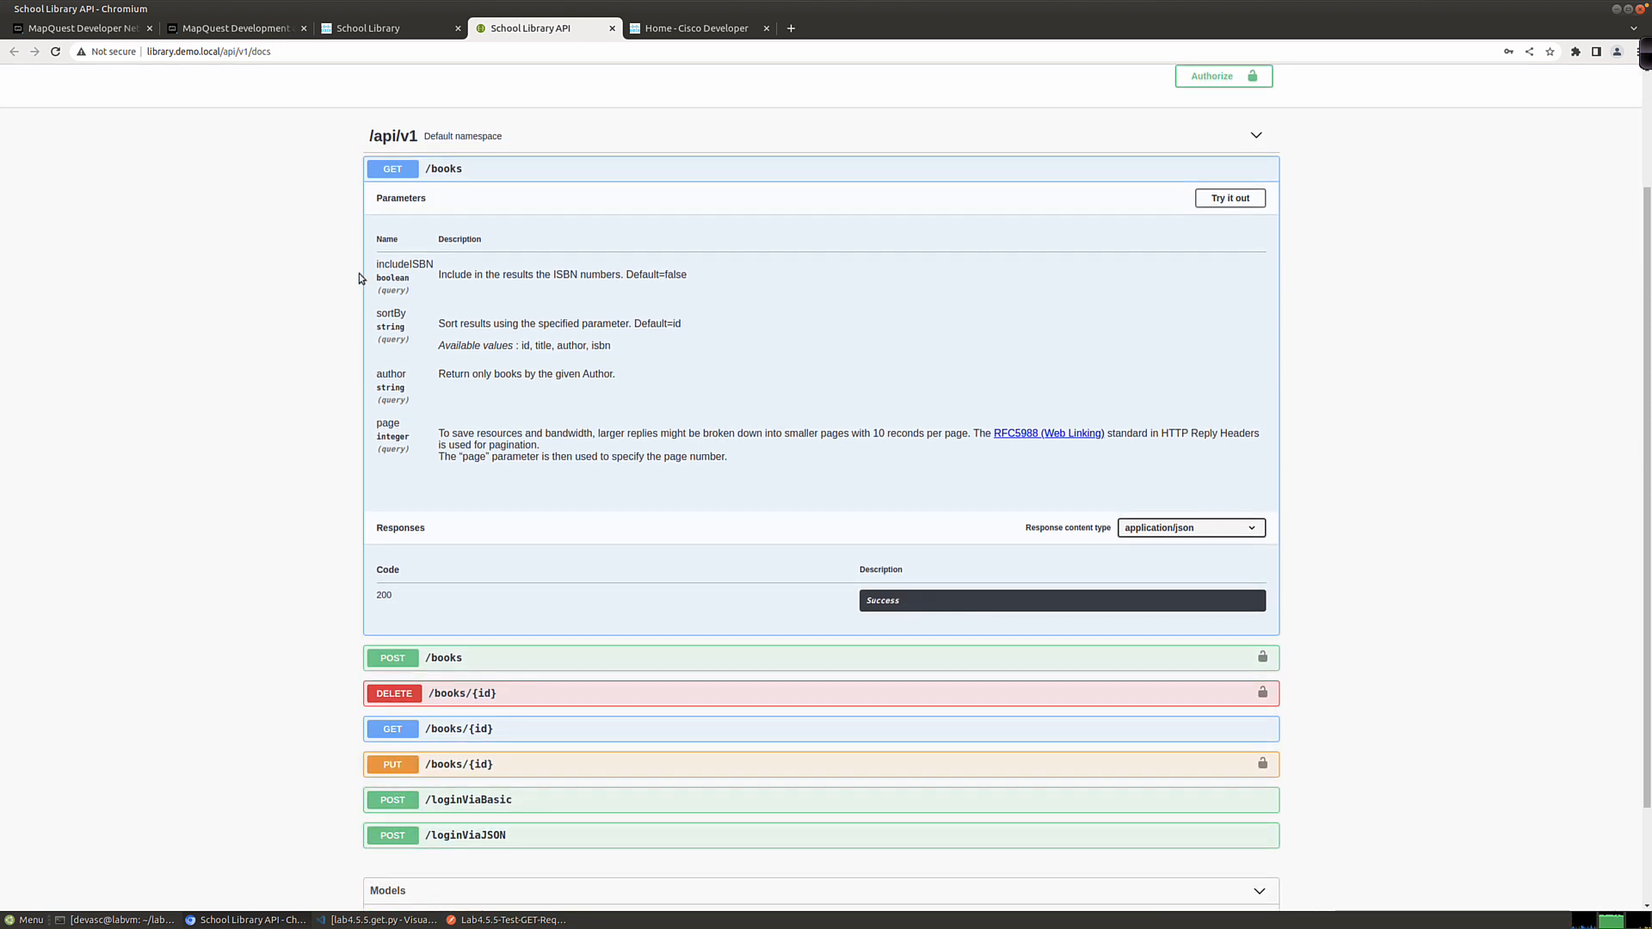
Step: Return to Postman and examine the API path and protocol in the URL of Lab4.5.5-Test-GET-Request-01
mouse_move(512, 923)
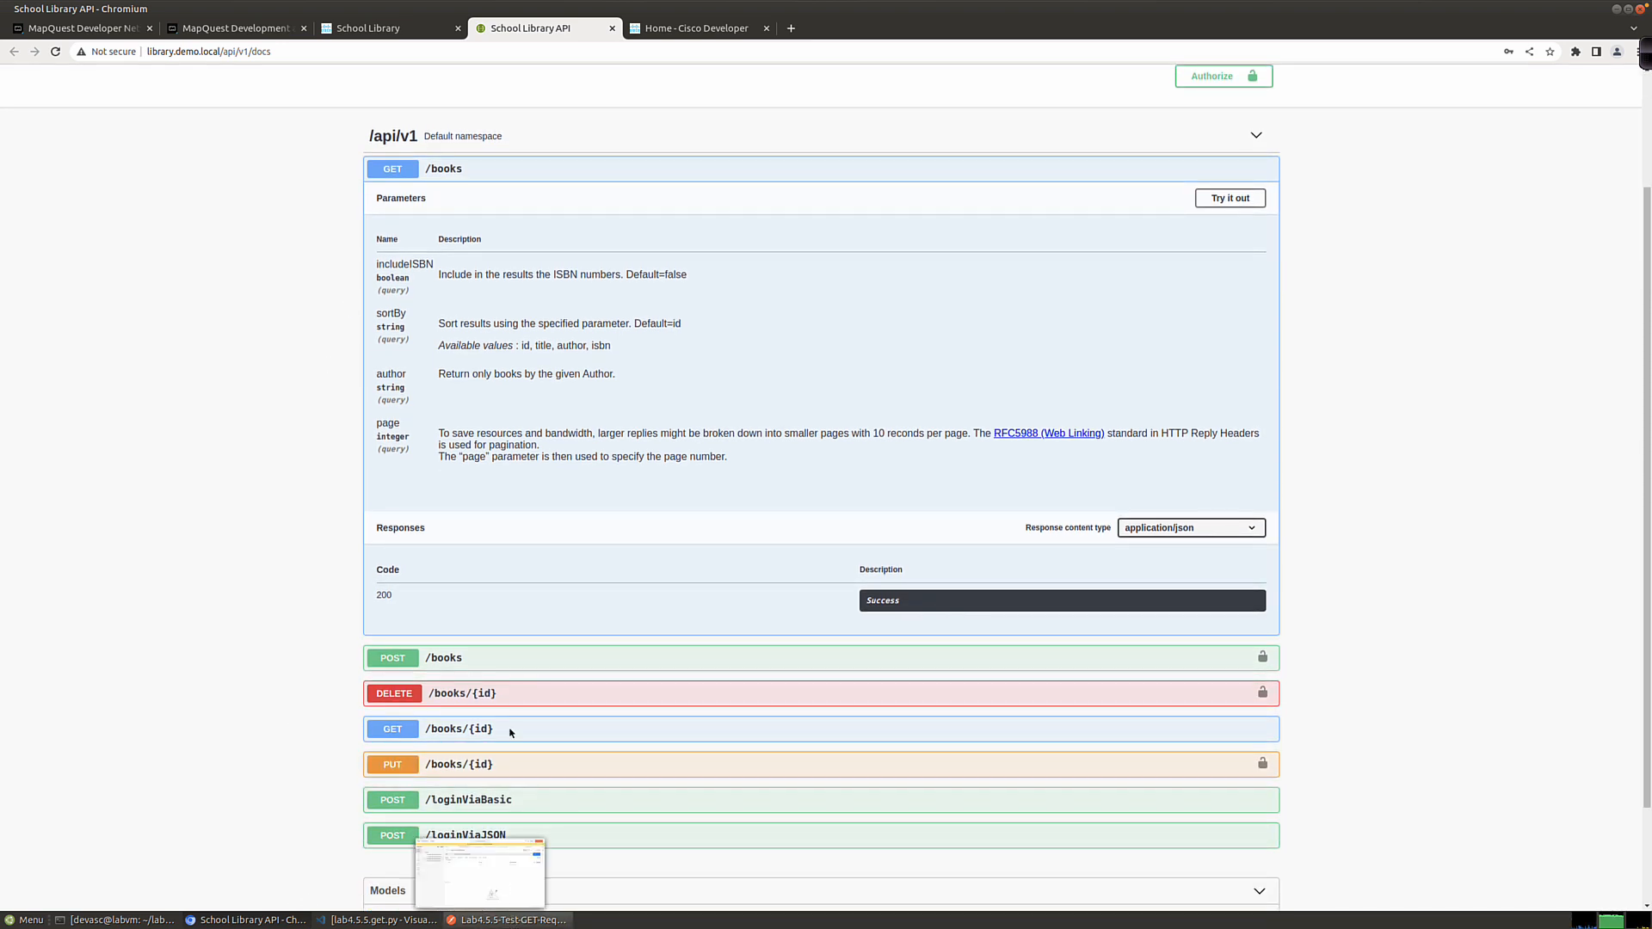
click(499, 852)
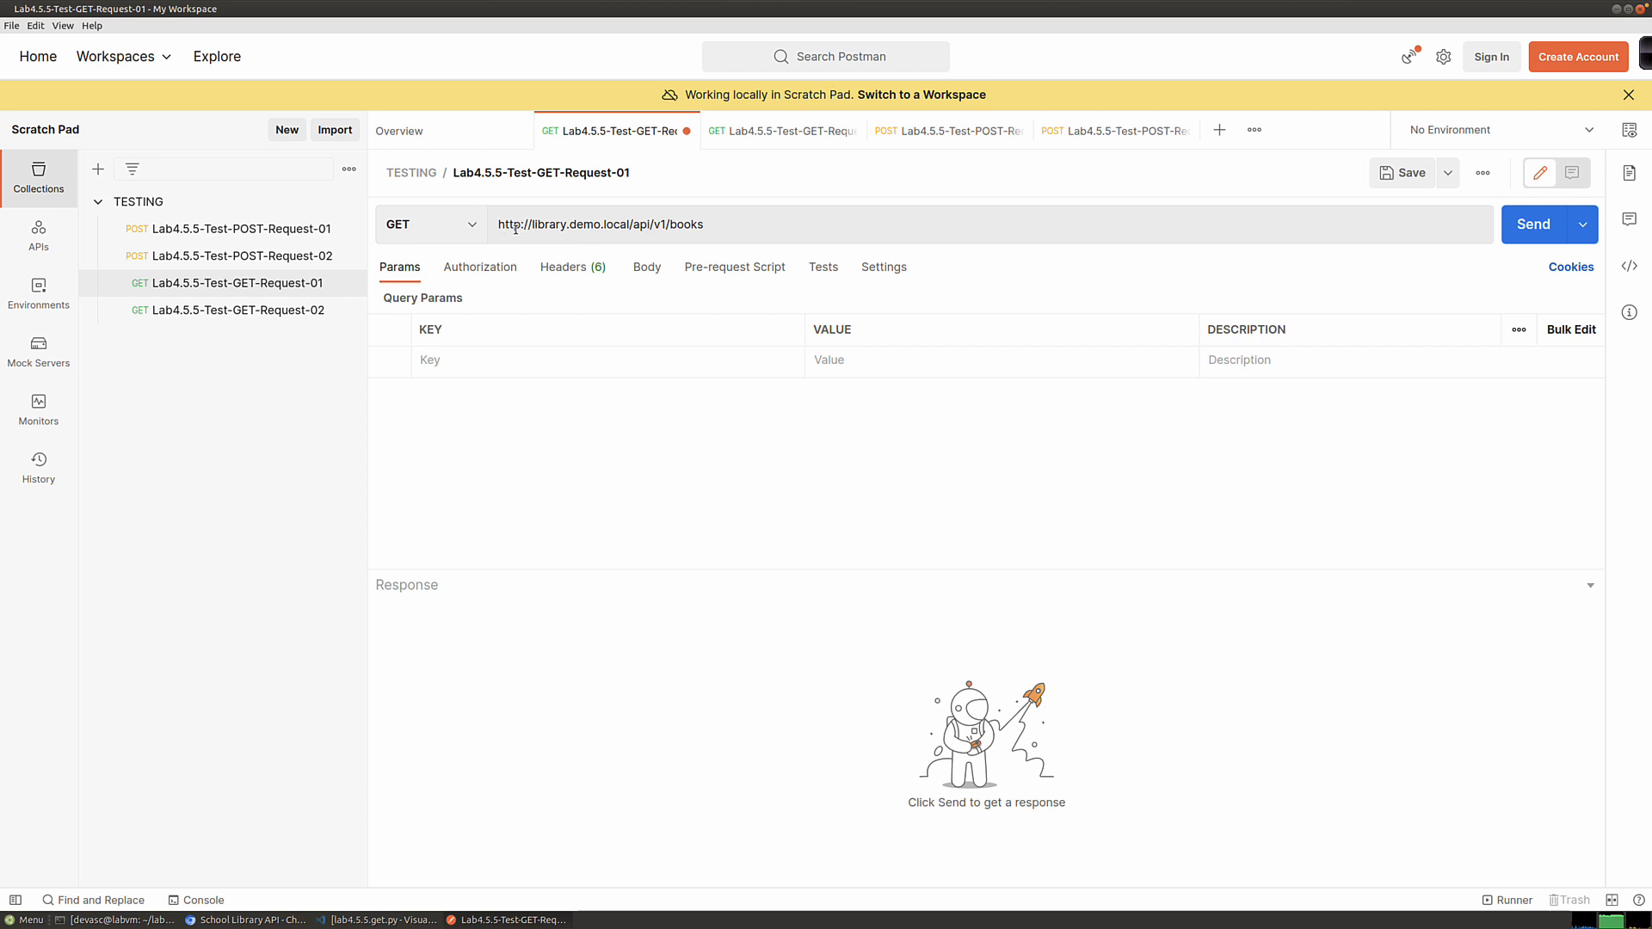
drag(634, 224, 702, 226)
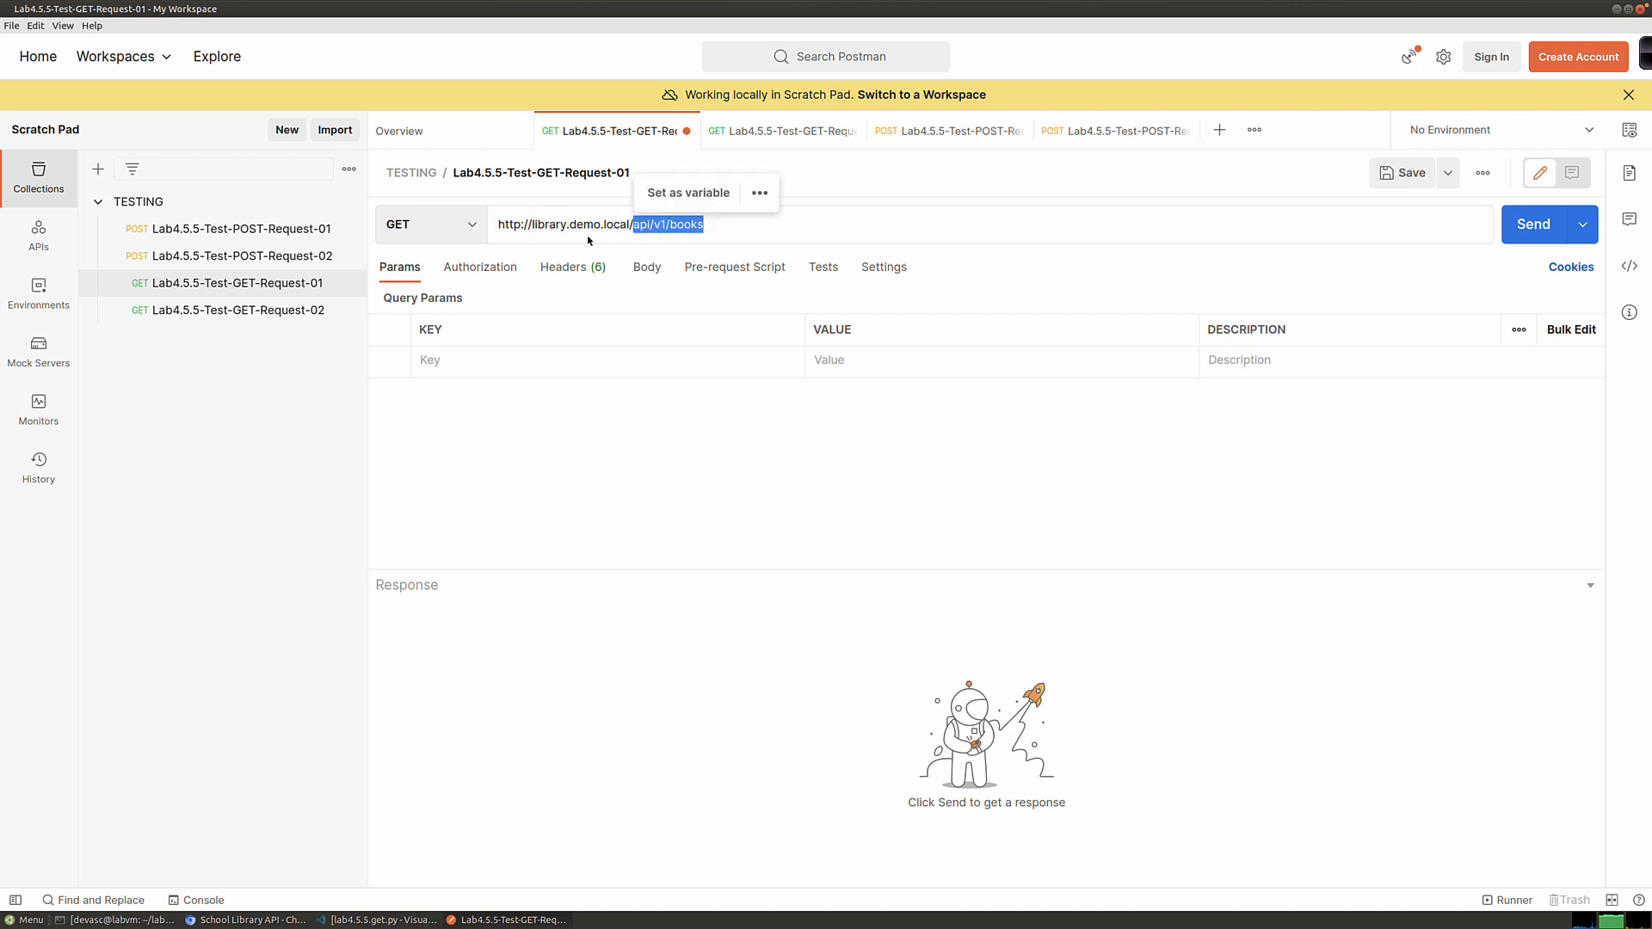
mouse_move(531, 224)
mouse_down()
mouse_move(630, 225)
mouse_move(498, 226)
mouse_up()
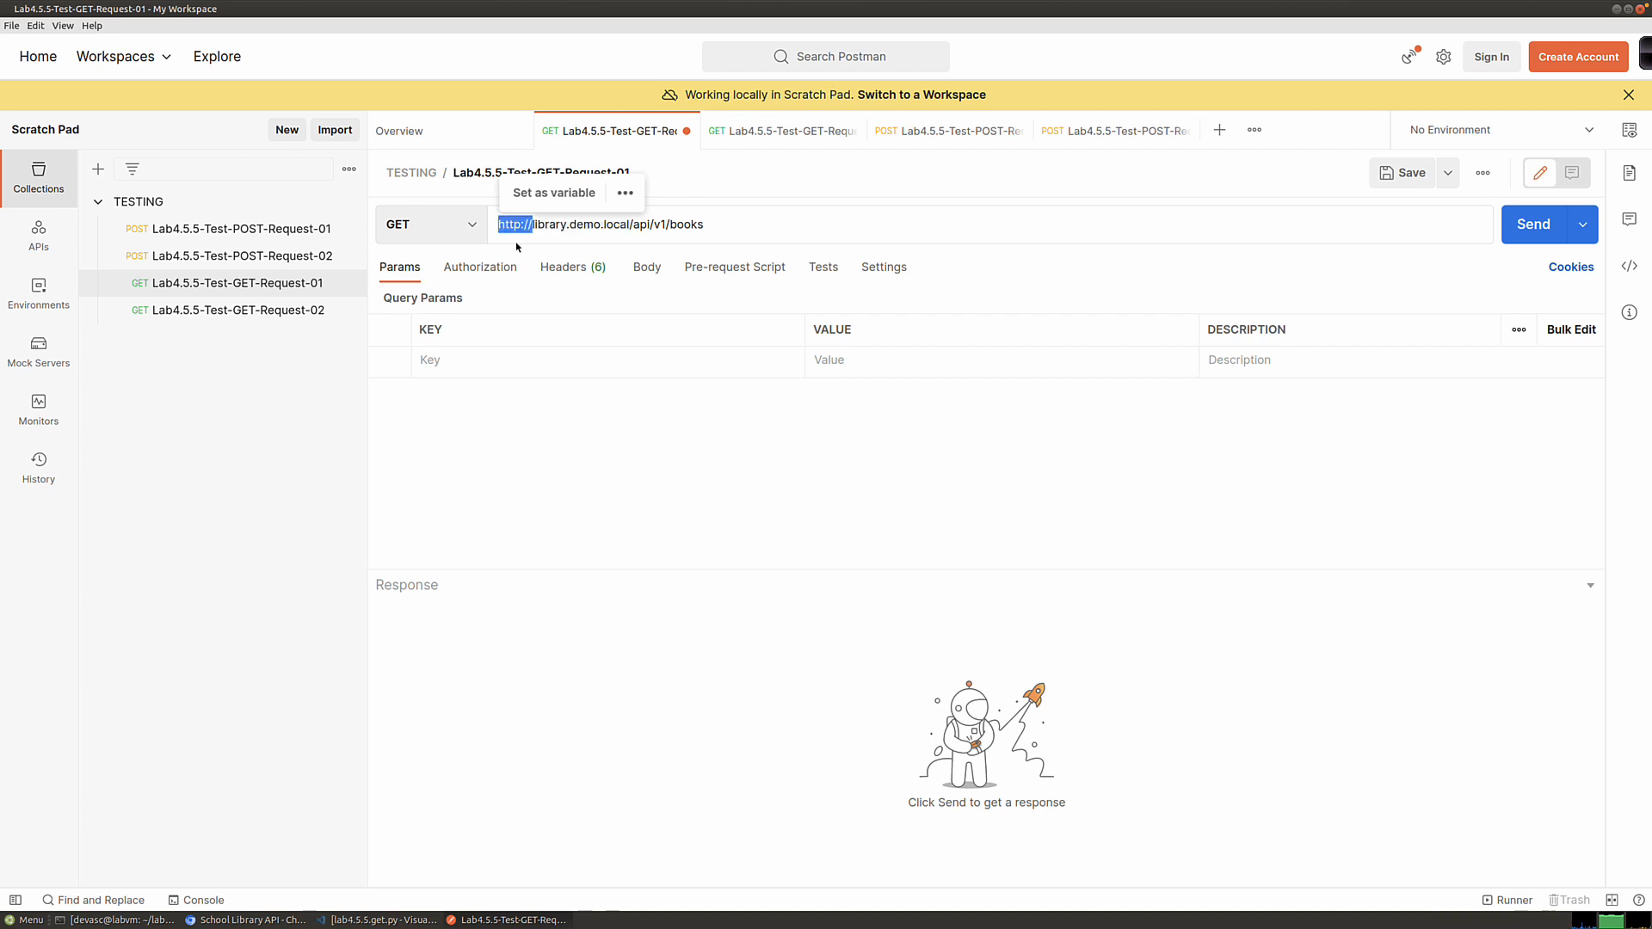
click(521, 231)
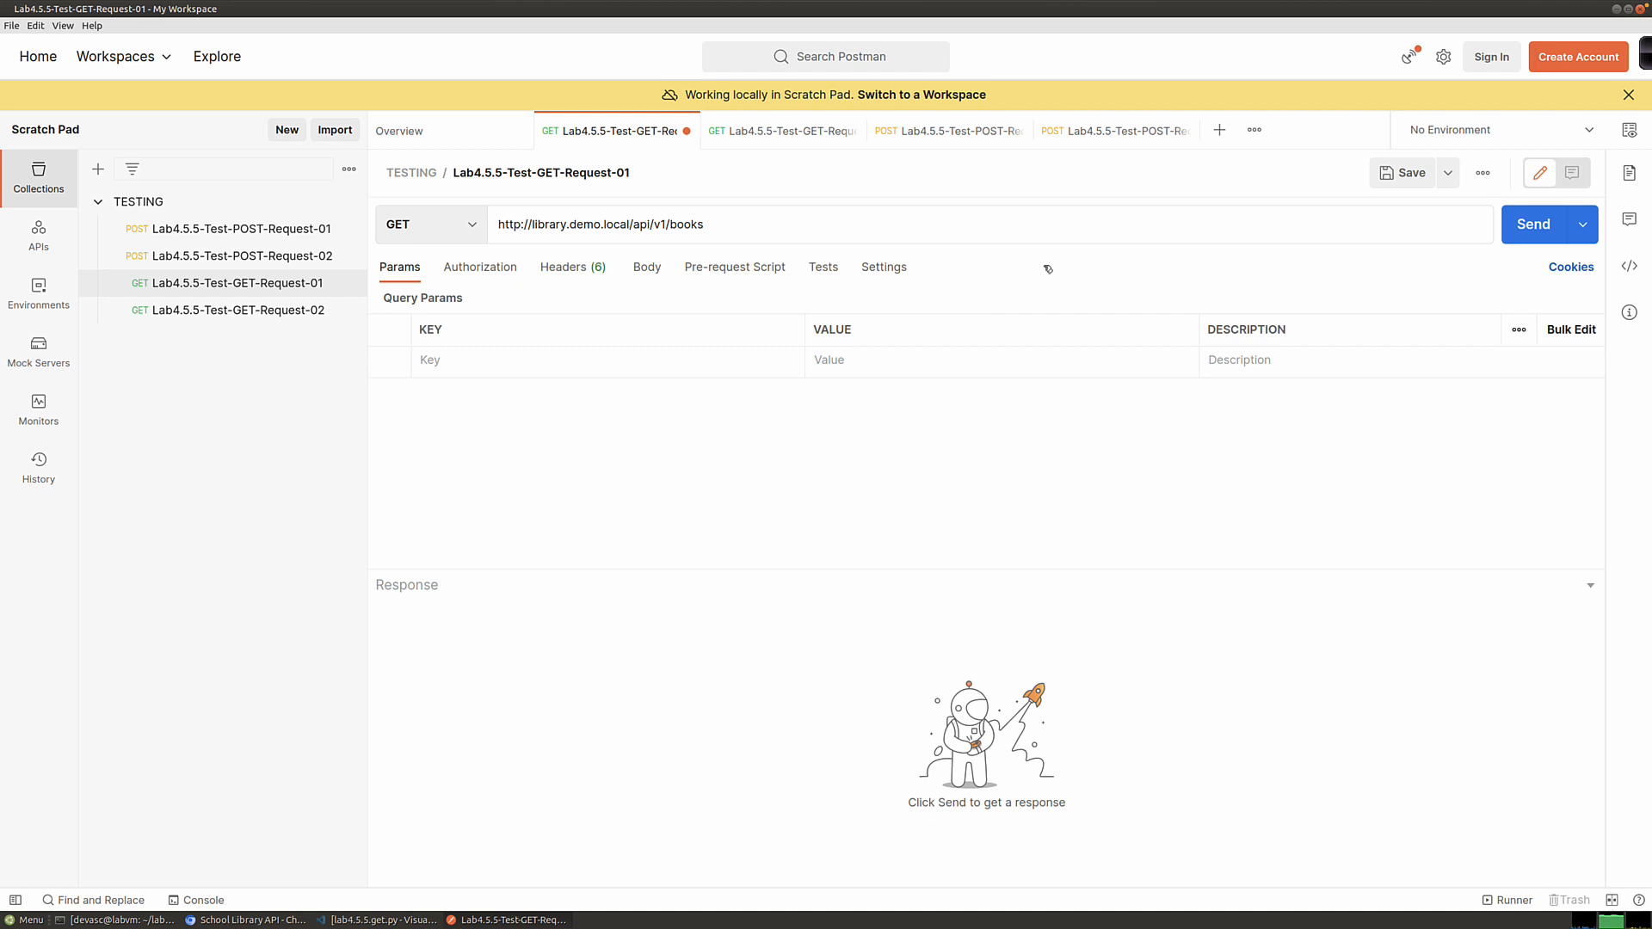
Step: Send the GET request for the library's books, enlarge the response area and read through the returned JSON
click(1533, 225)
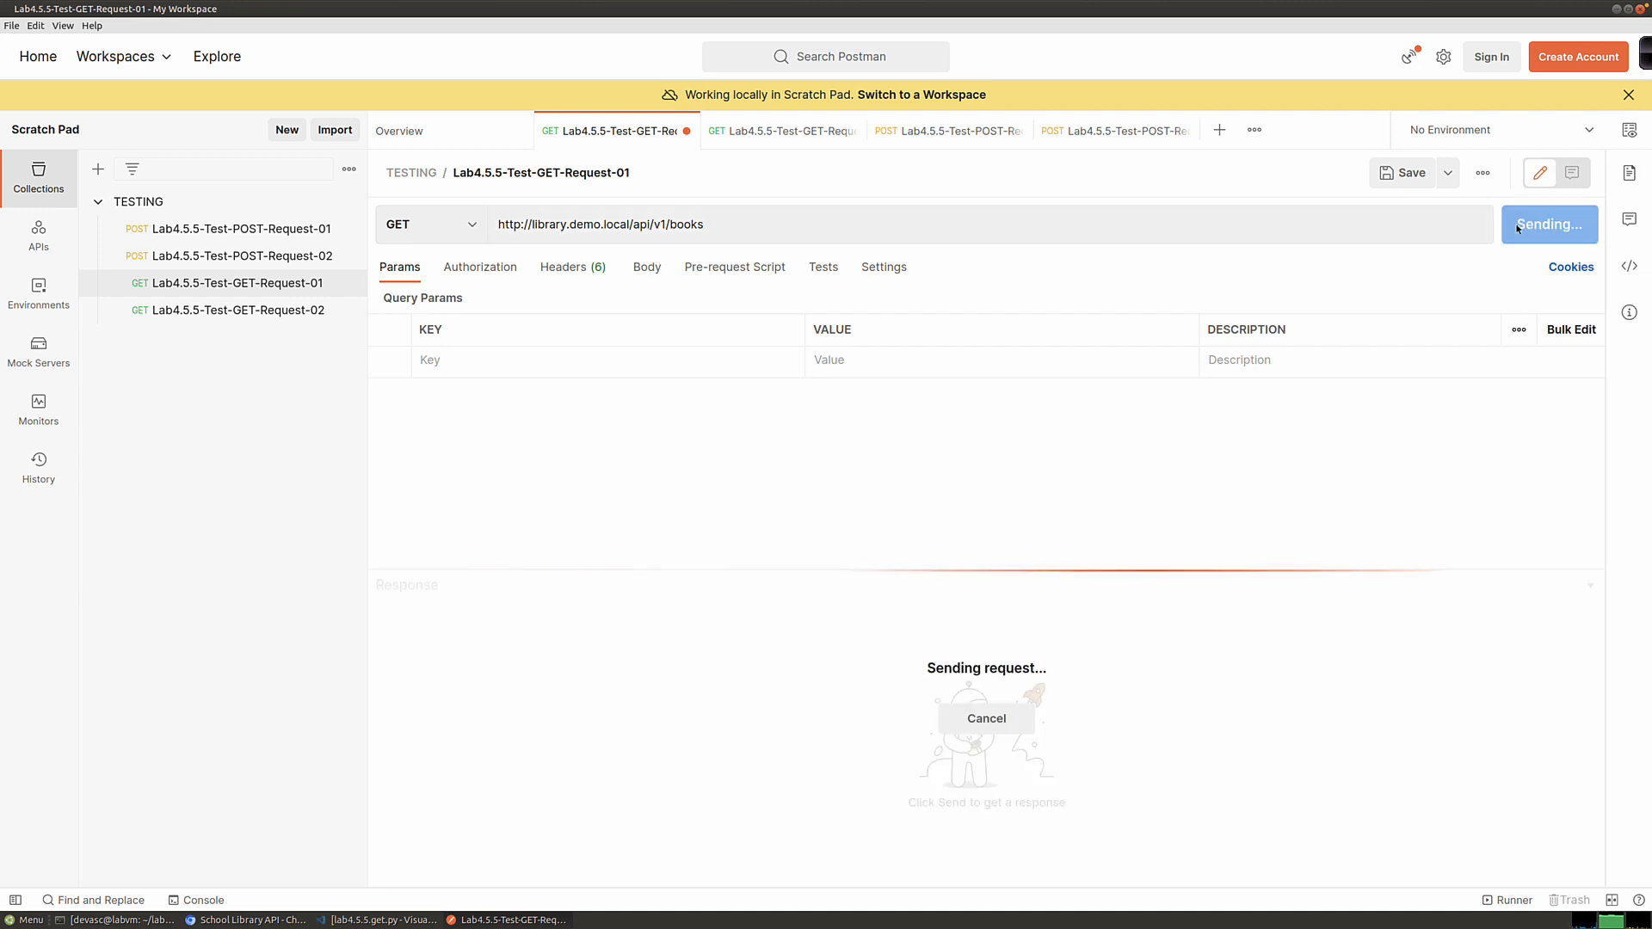
drag(903, 575, 883, 380)
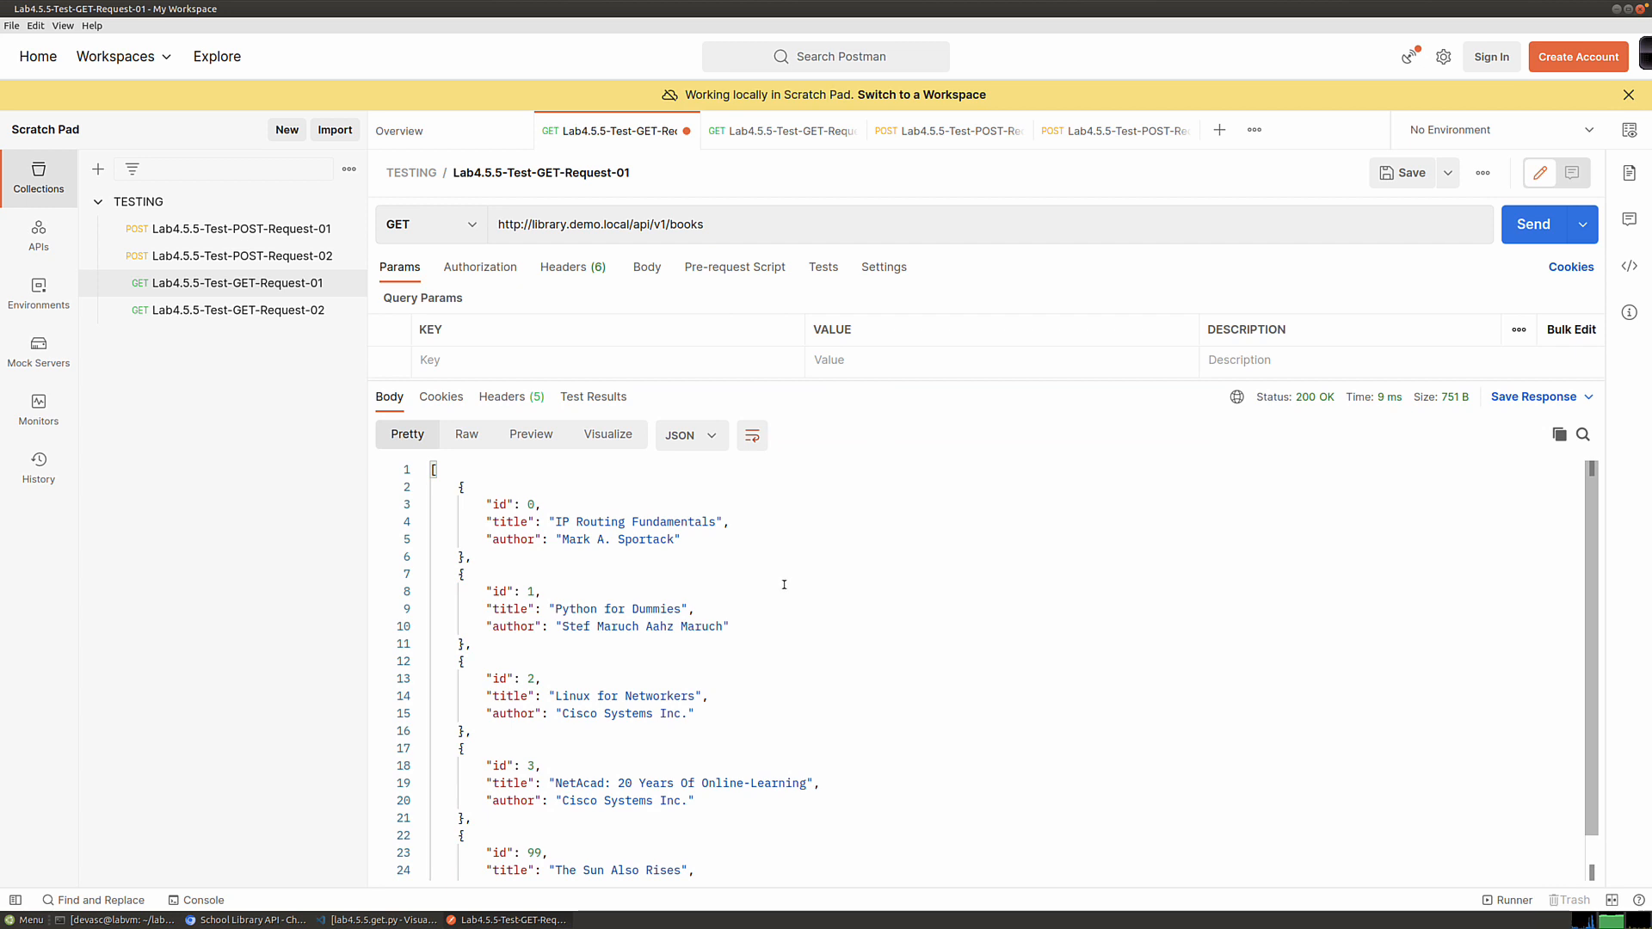
scroll(784, 585, down, 1)
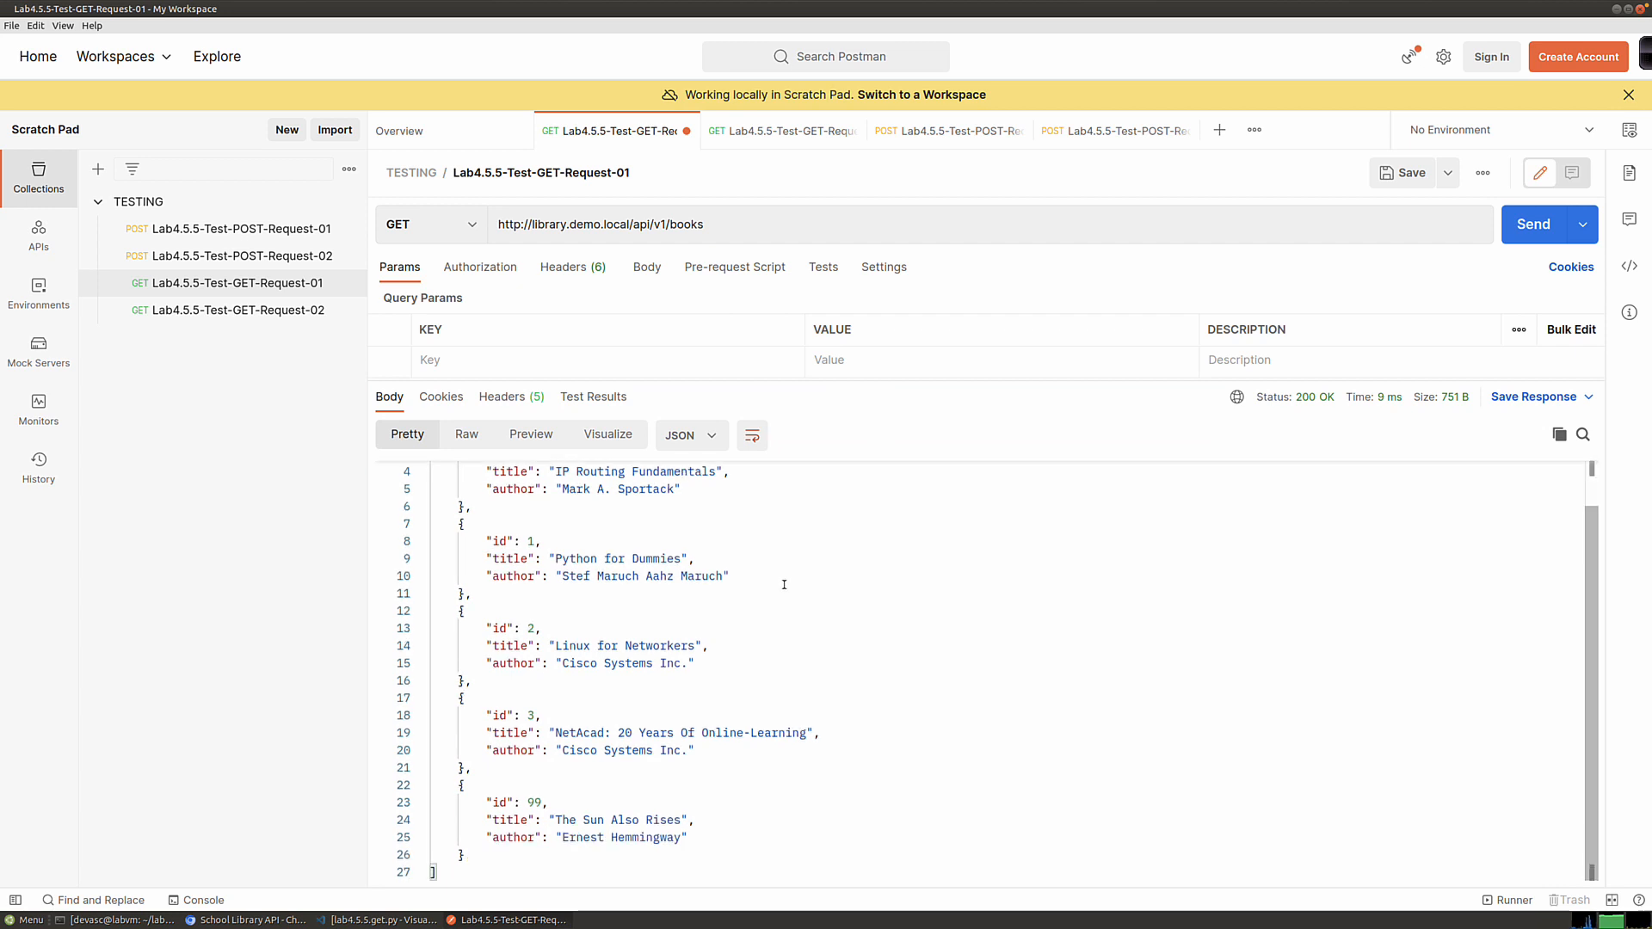
scroll(783, 585, up, 1)
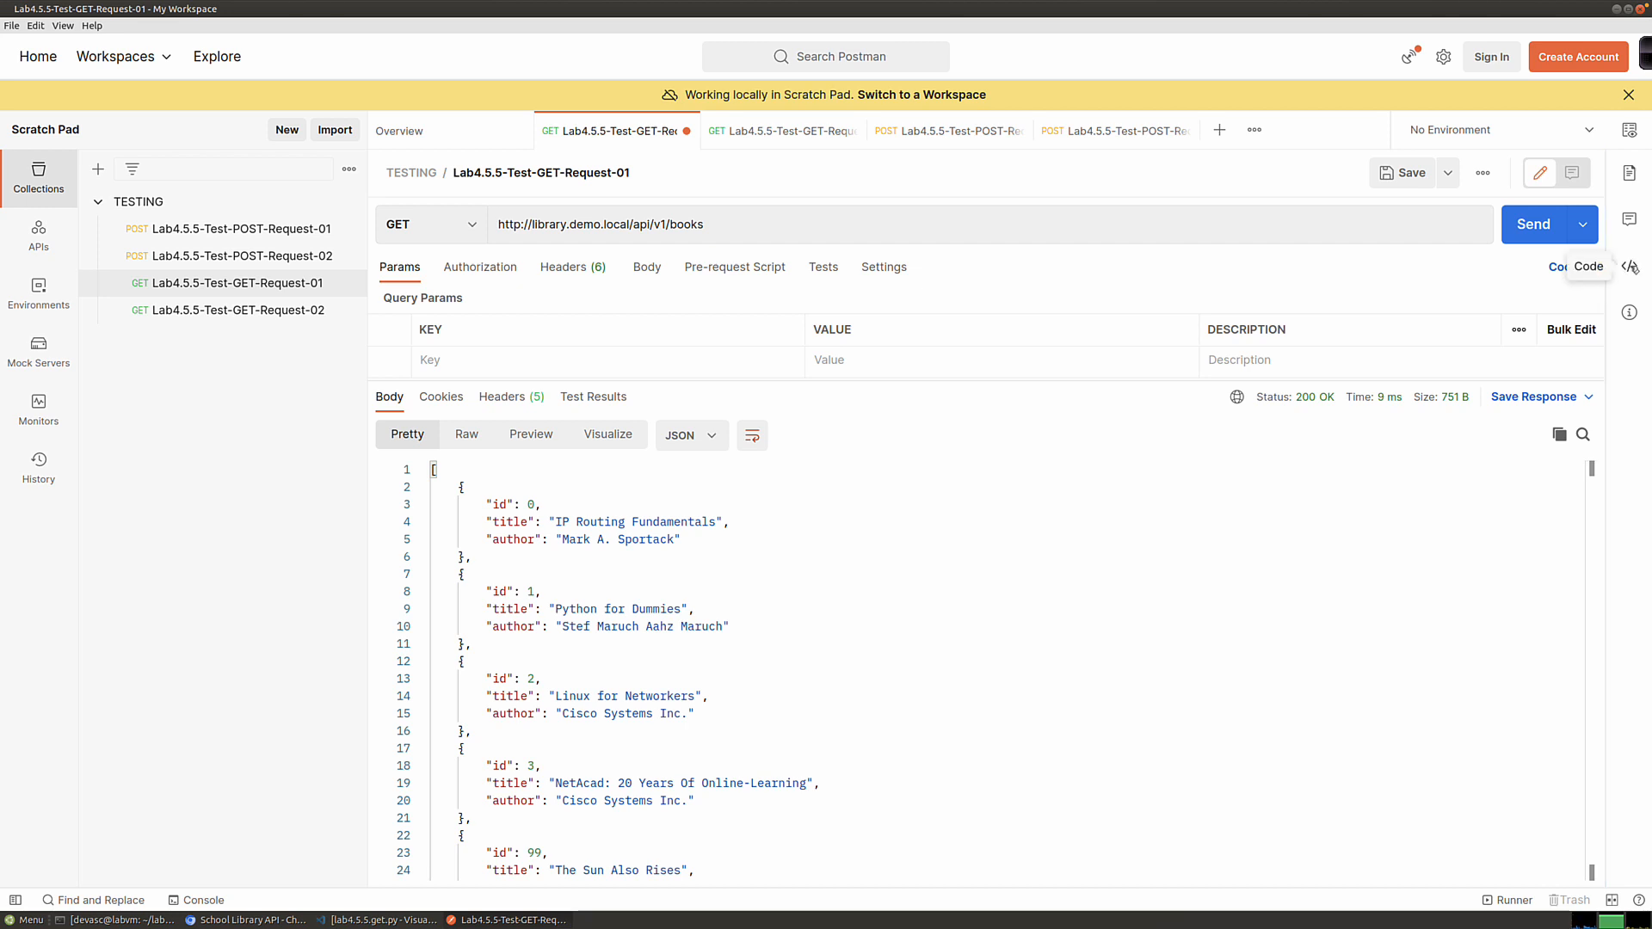
Step: Generate the code snippet for the library books GET request in Python - Requests format
click(1630, 266)
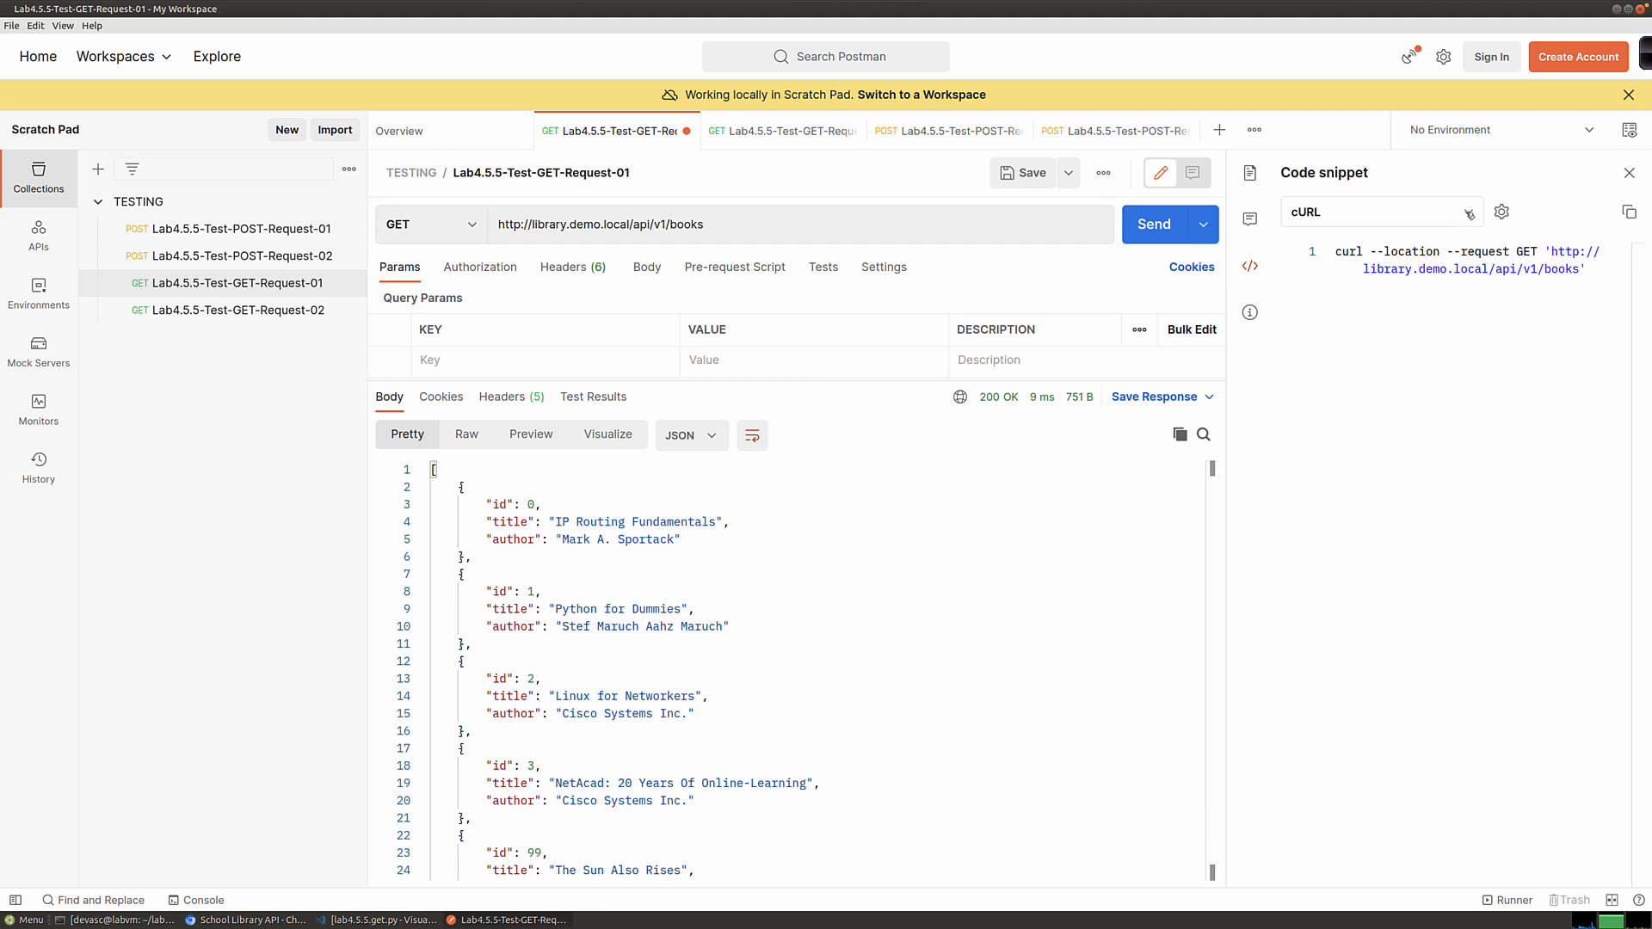
click(1469, 215)
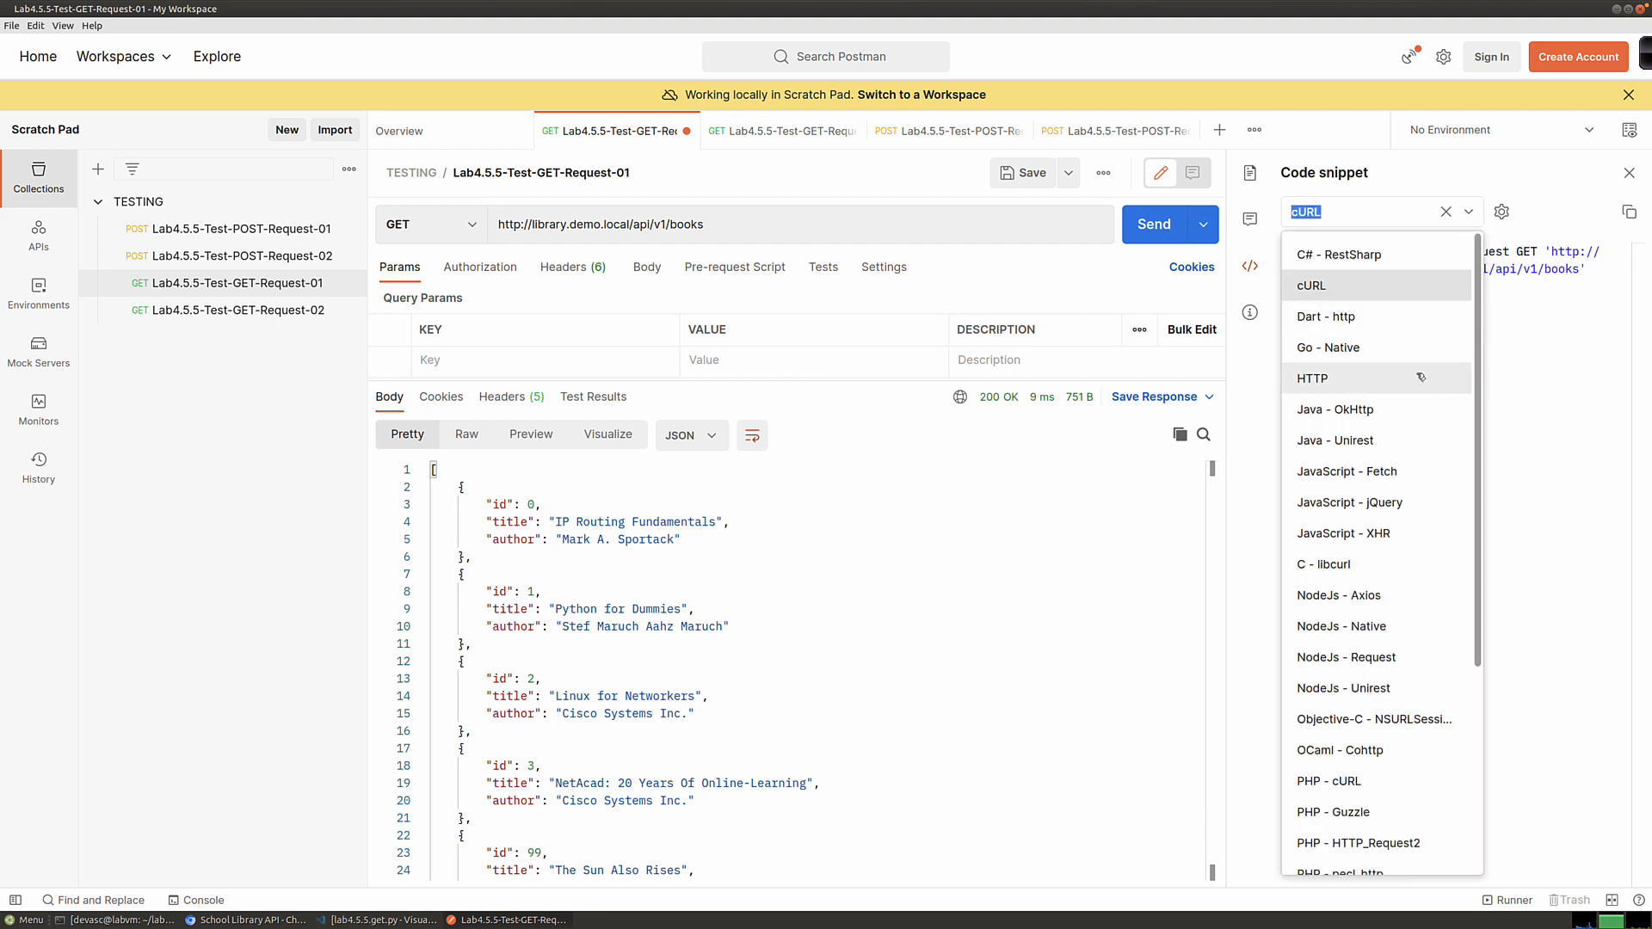
scroll(1420, 377, down, 5)
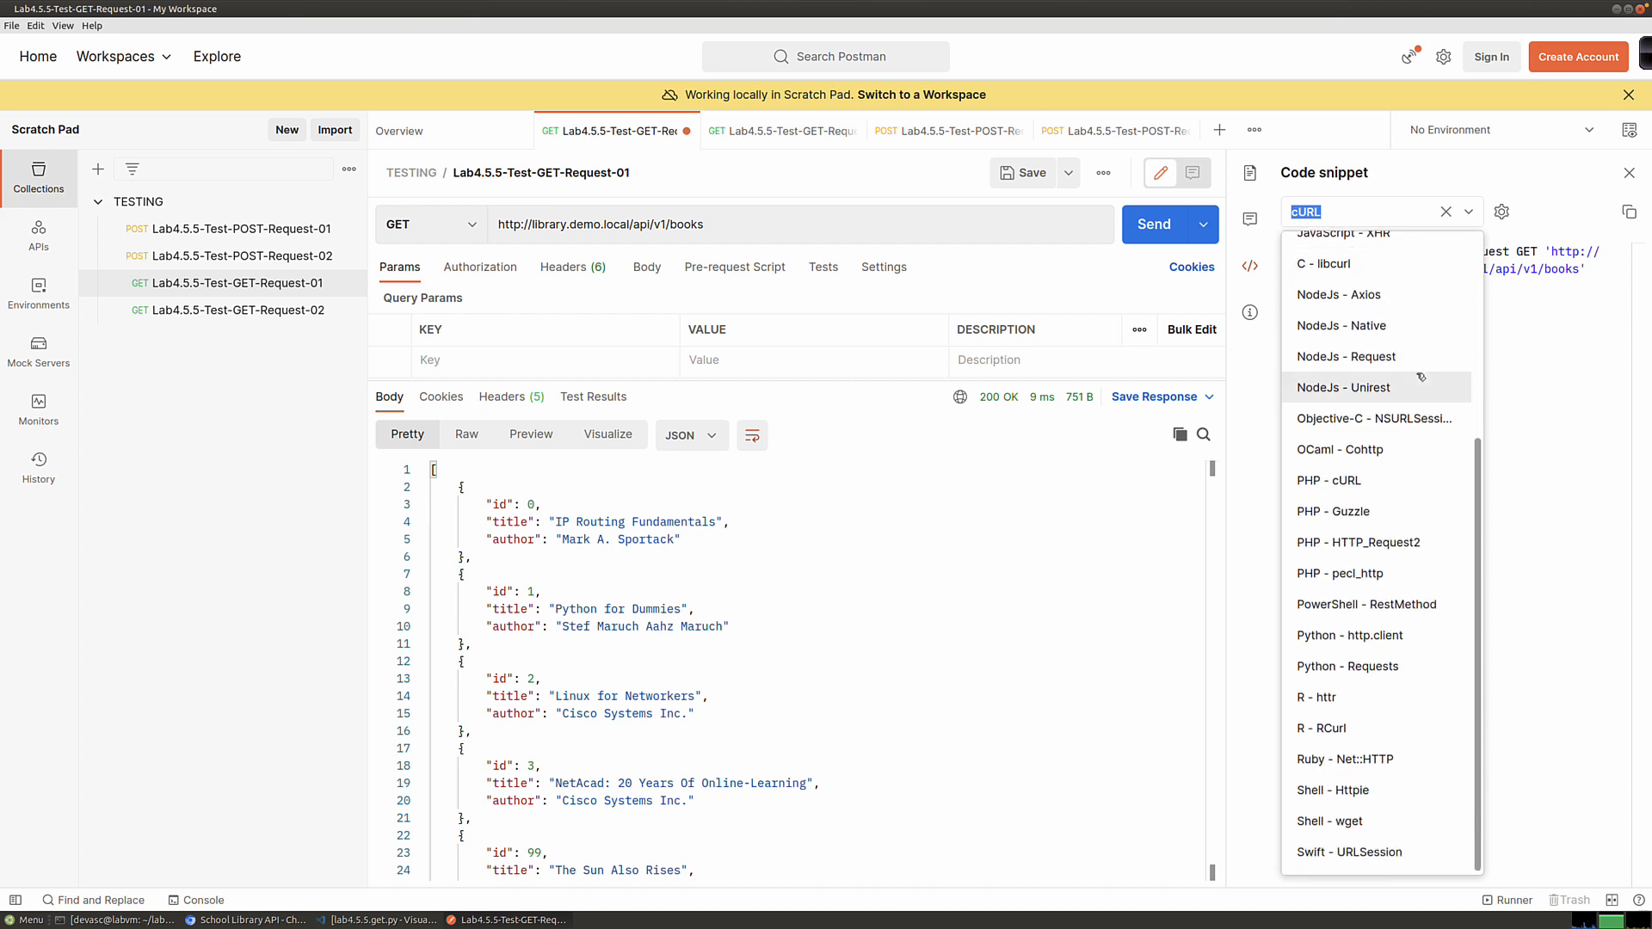
scroll(1420, 377, up, 3)
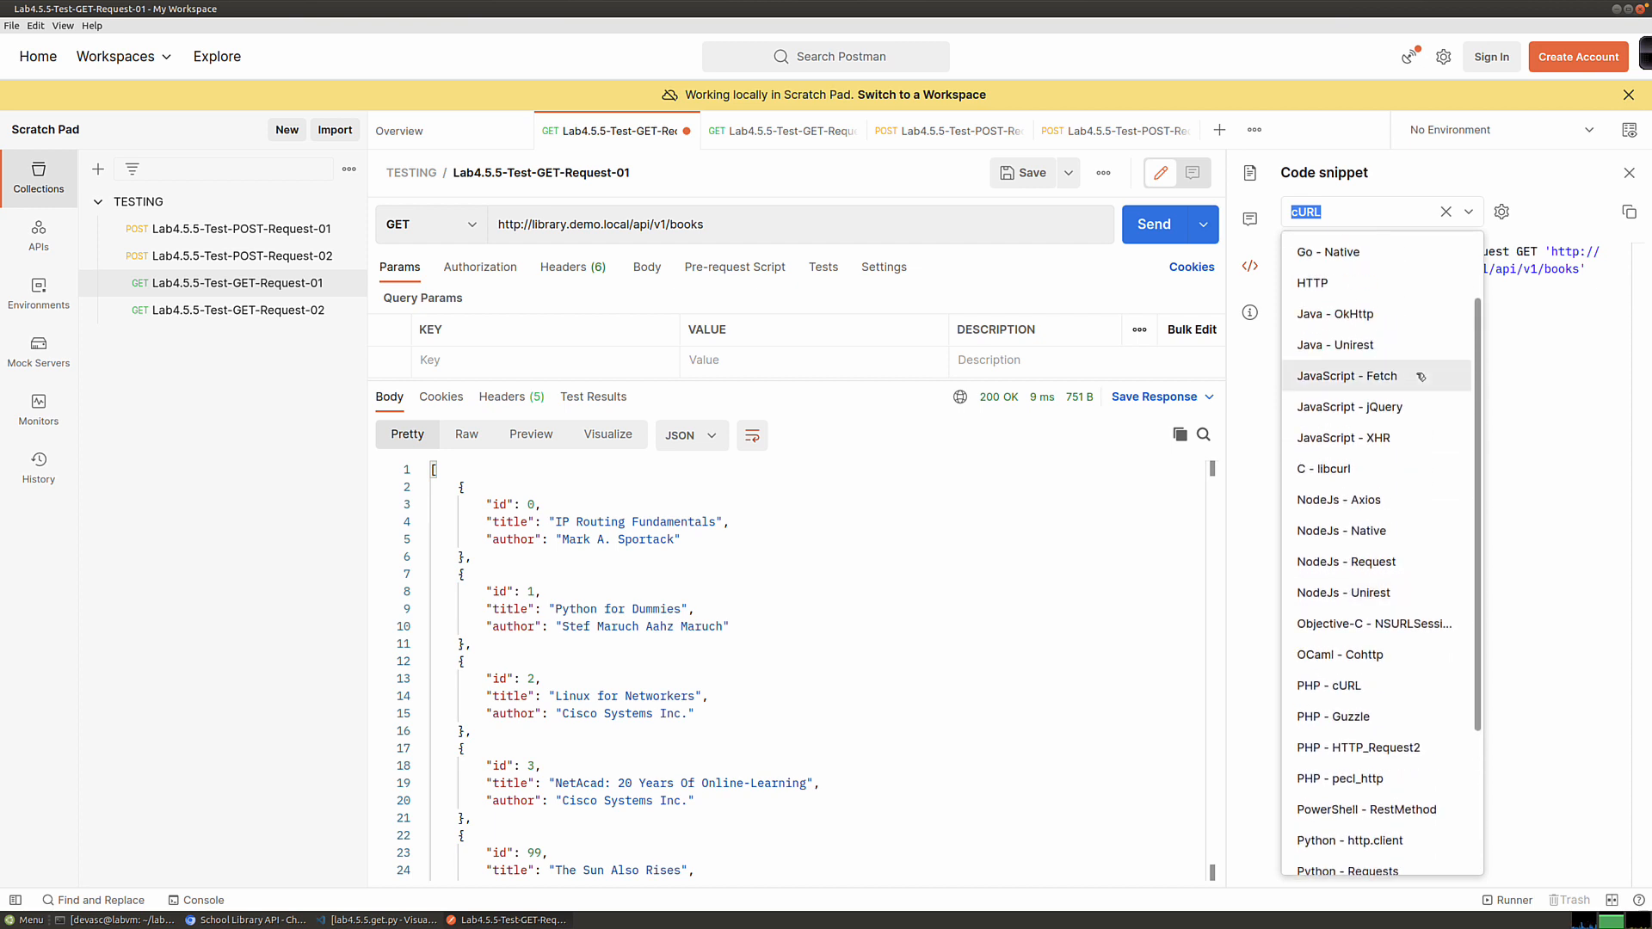
scroll(1420, 377, down, 3)
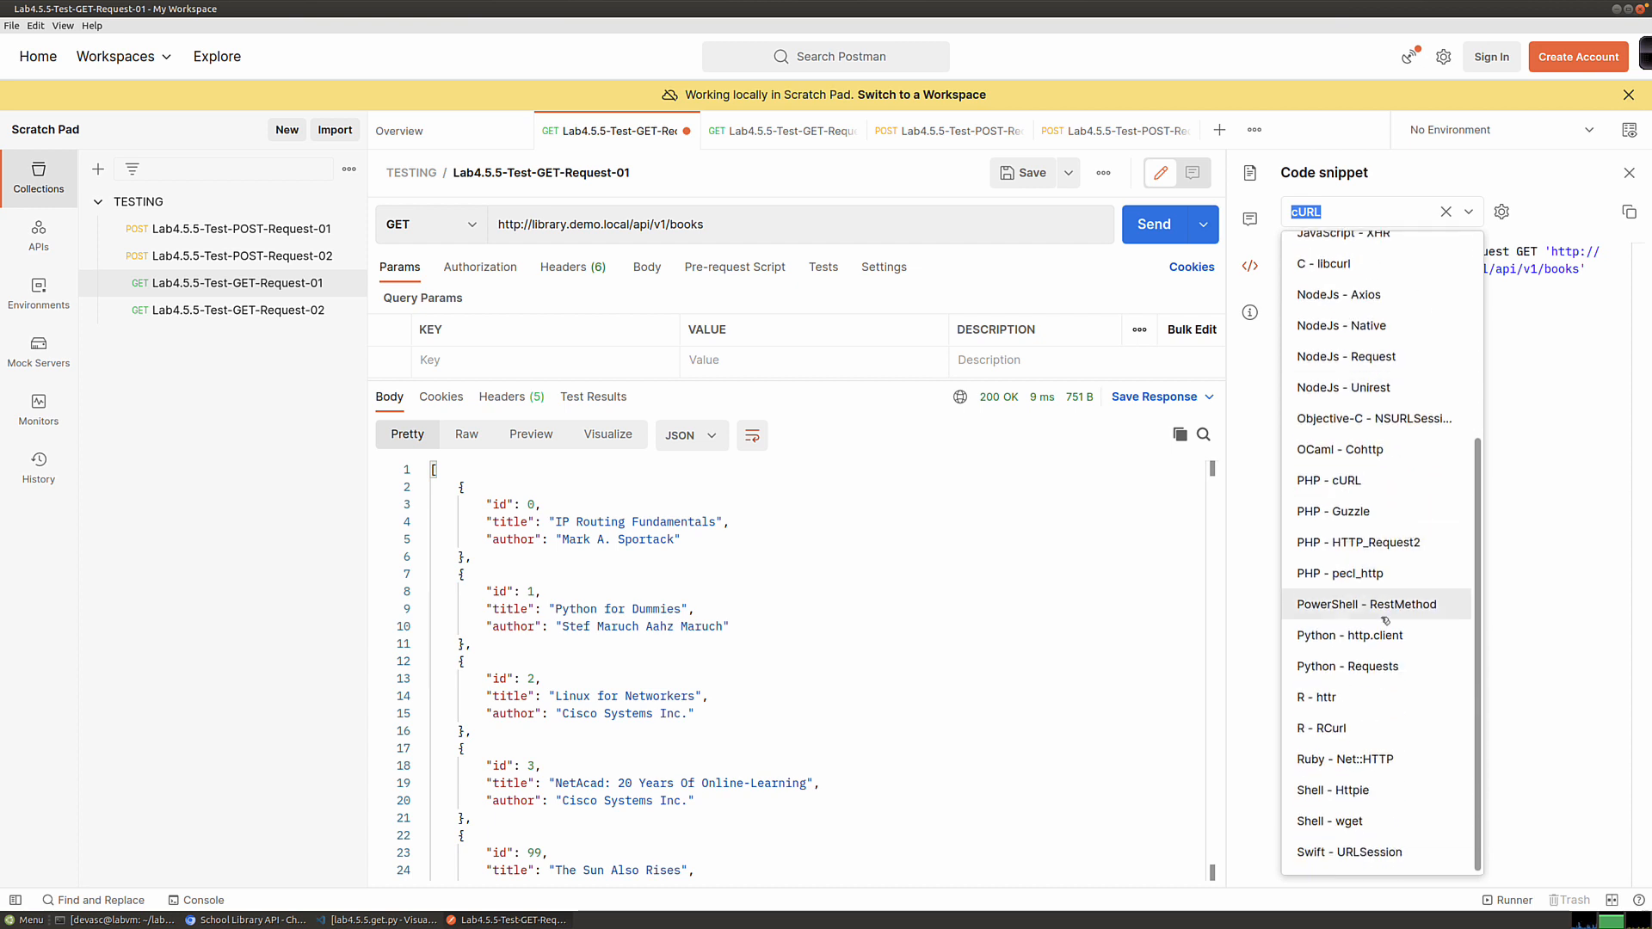
click(1348, 667)
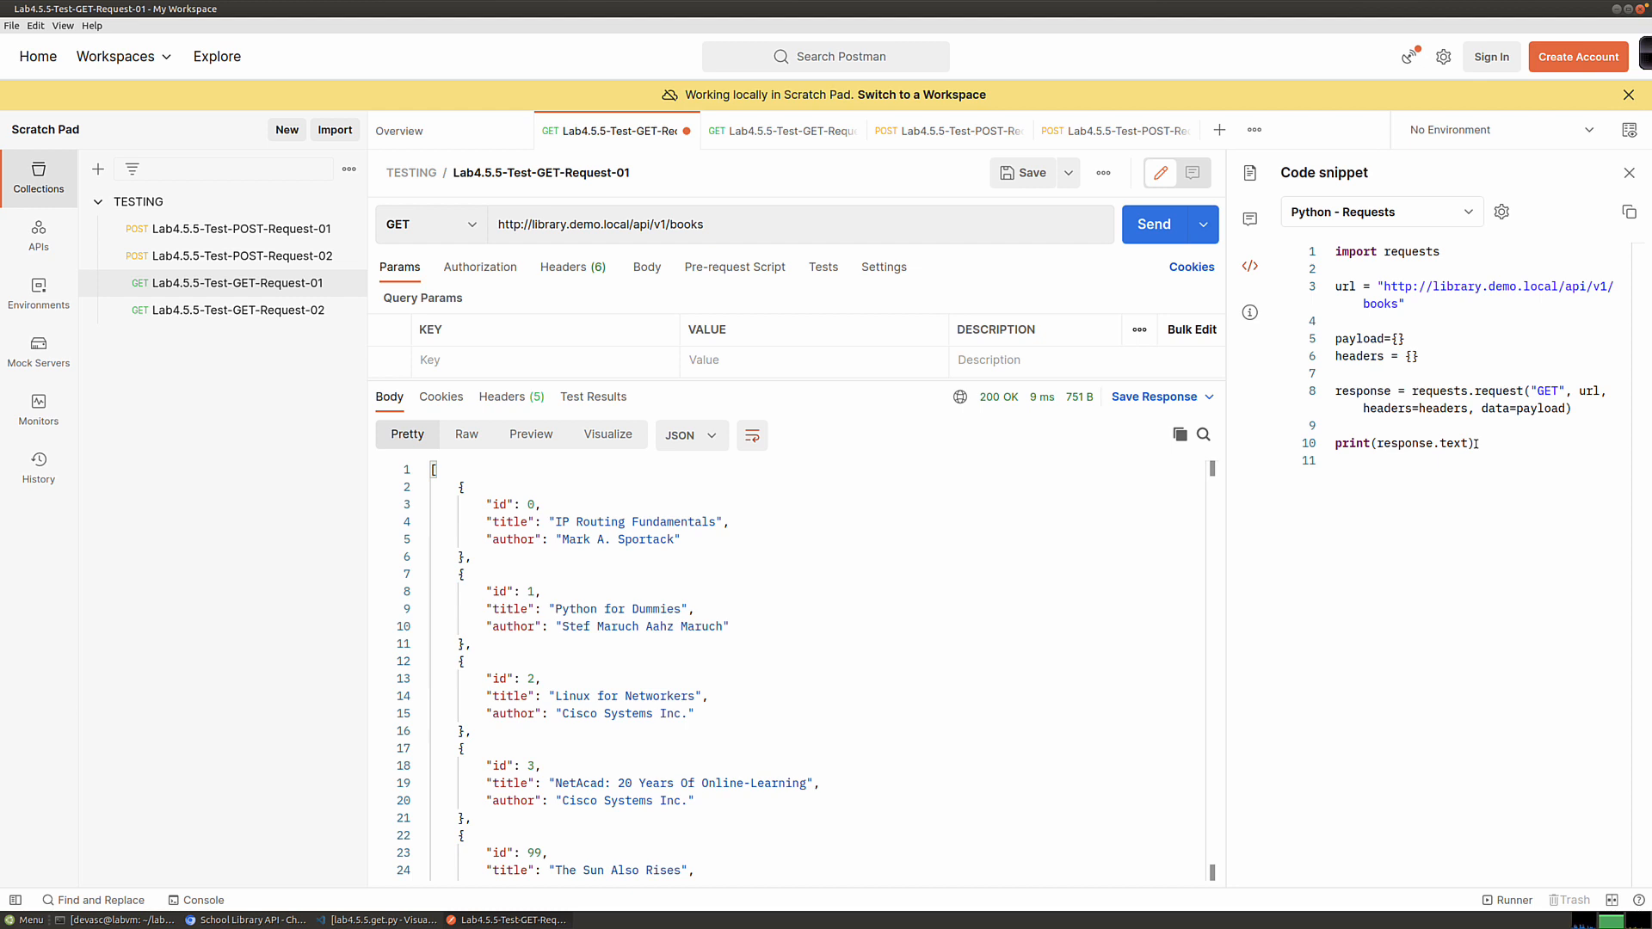
Step: Copy the entire generated Python snippet, from the requests import through the print statement
drag(1476, 443, 1329, 255)
key(super+c)
right_click(1364, 253)
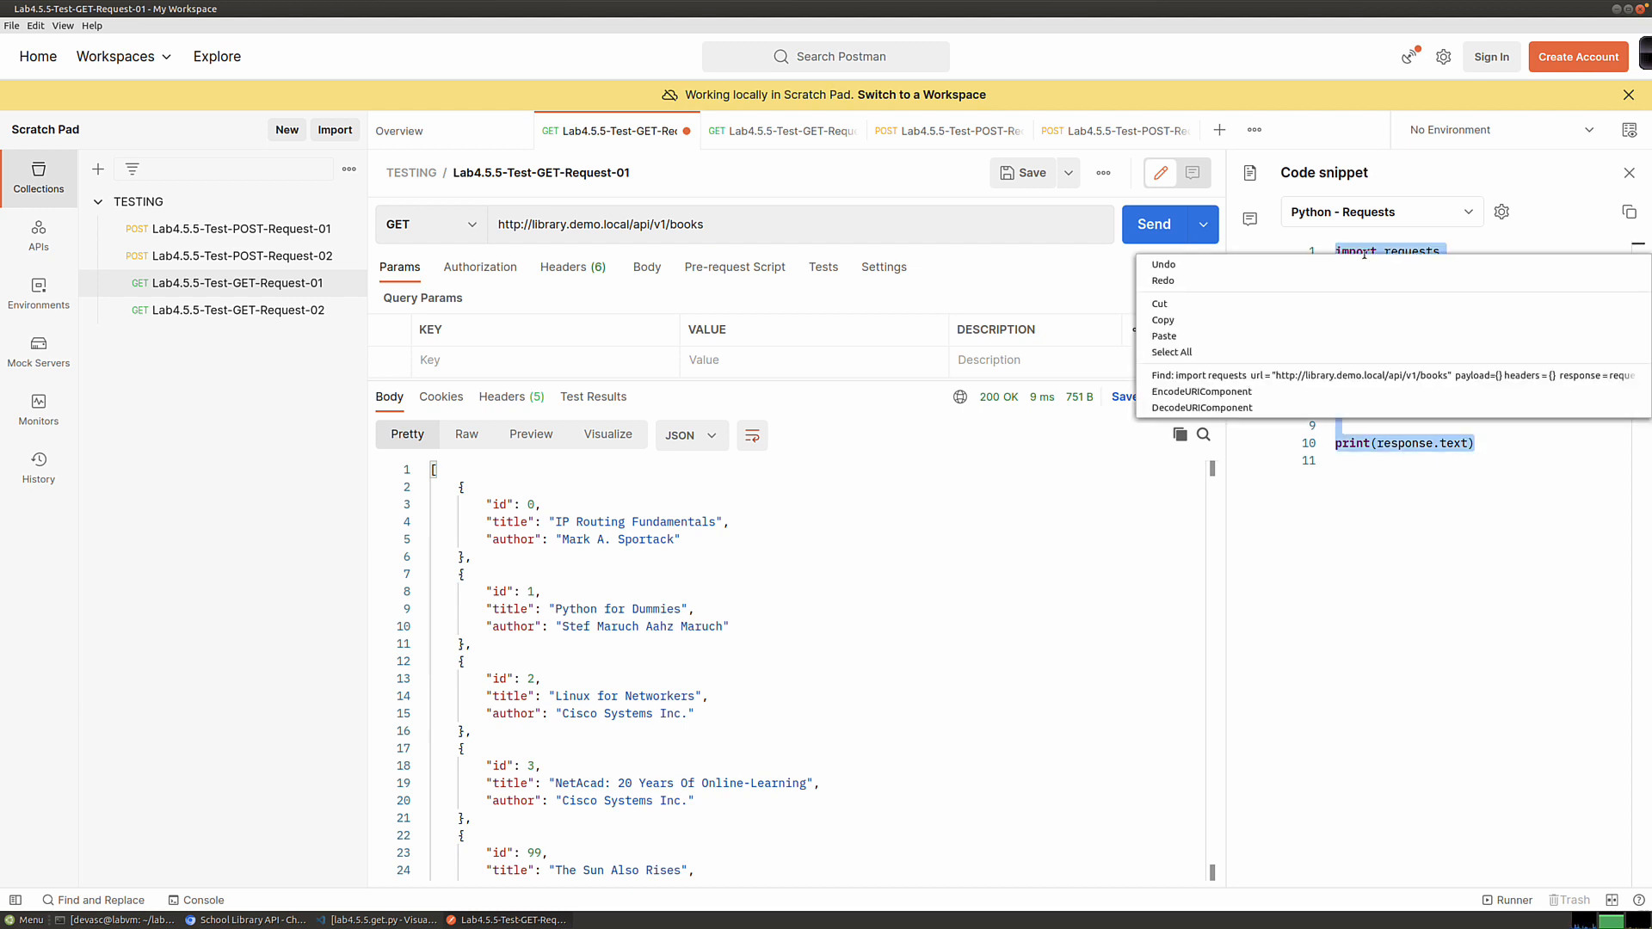
click(1222, 316)
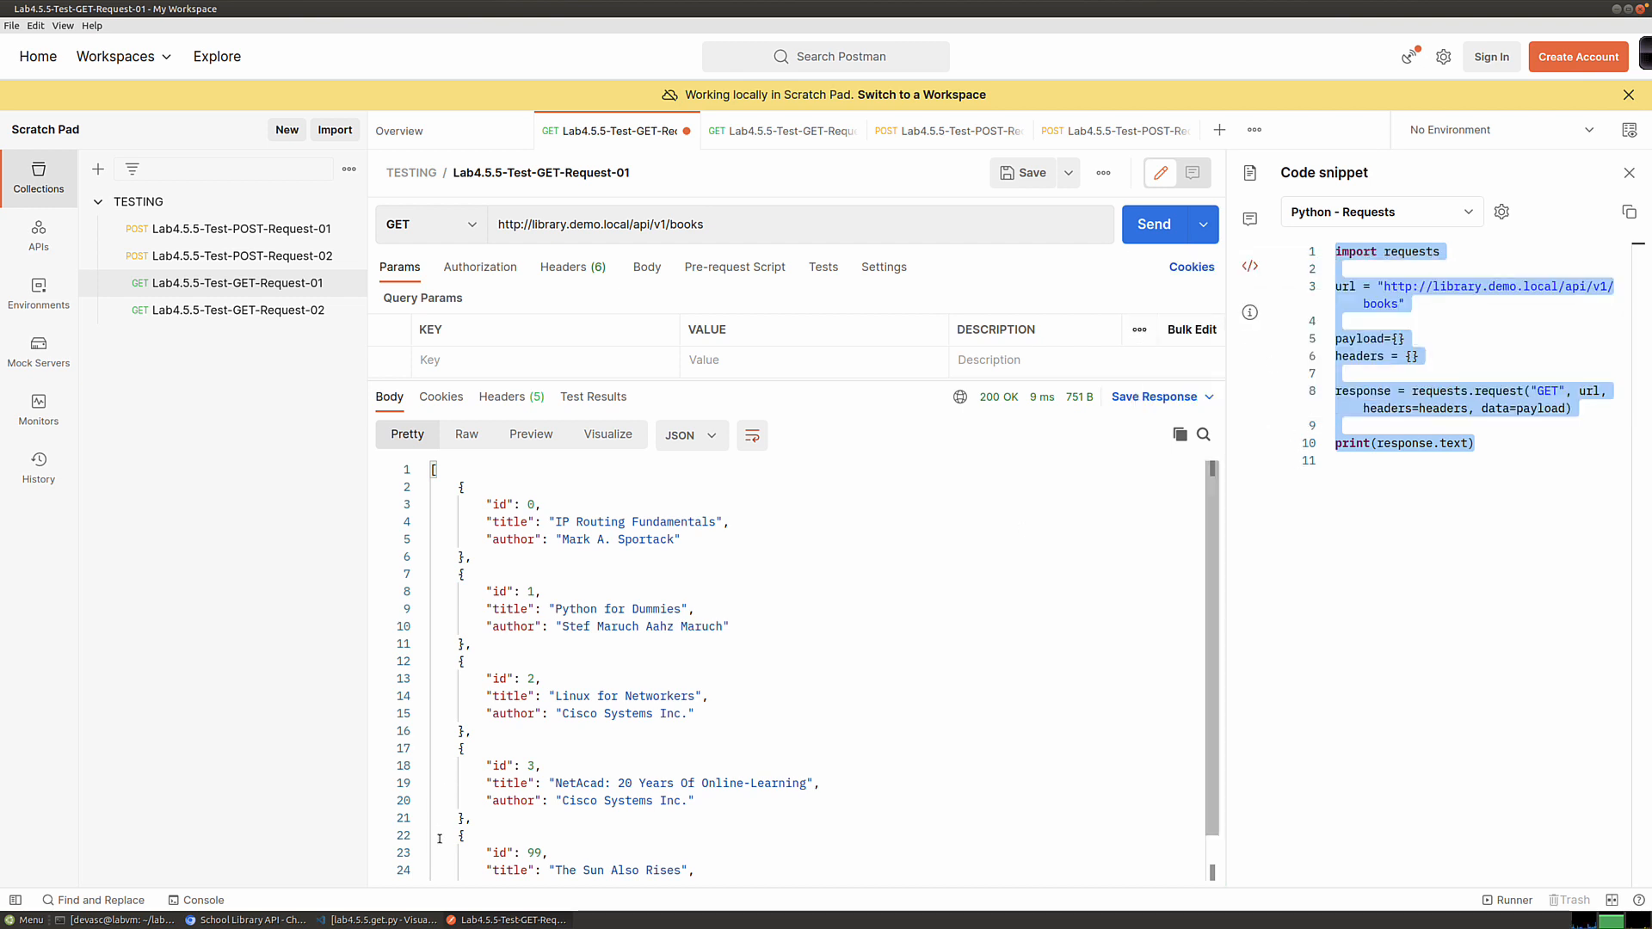
Step: Switch to Visual Studio Code, create a new Python file and paste the copied request code into it
click(383, 918)
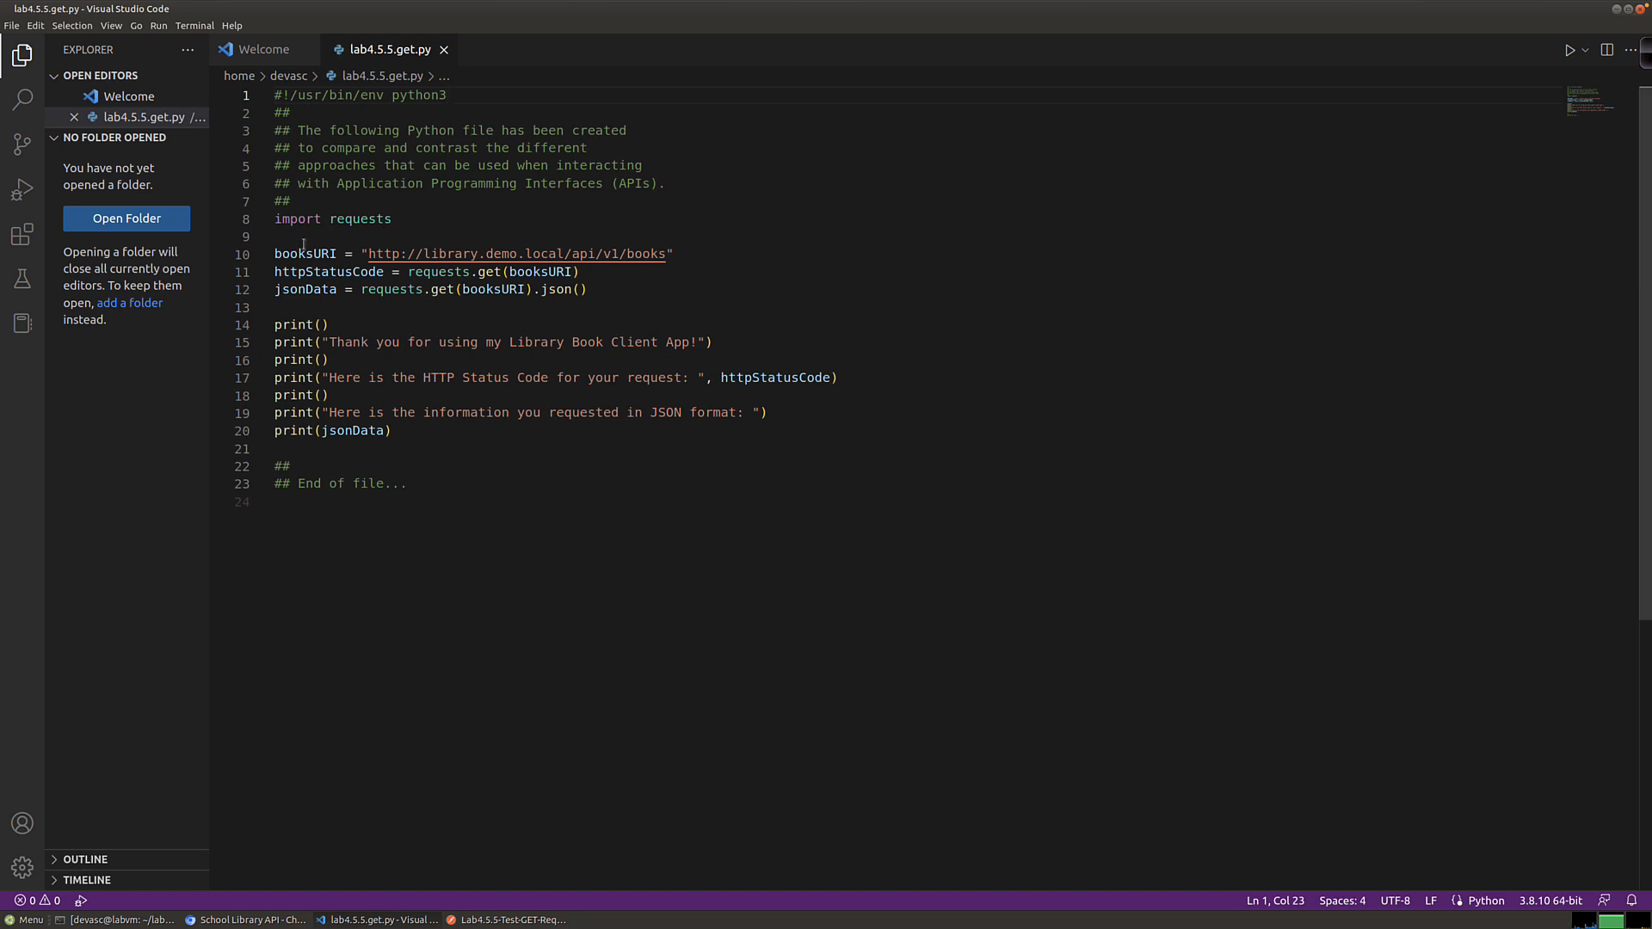
click(17, 25)
click(51, 57)
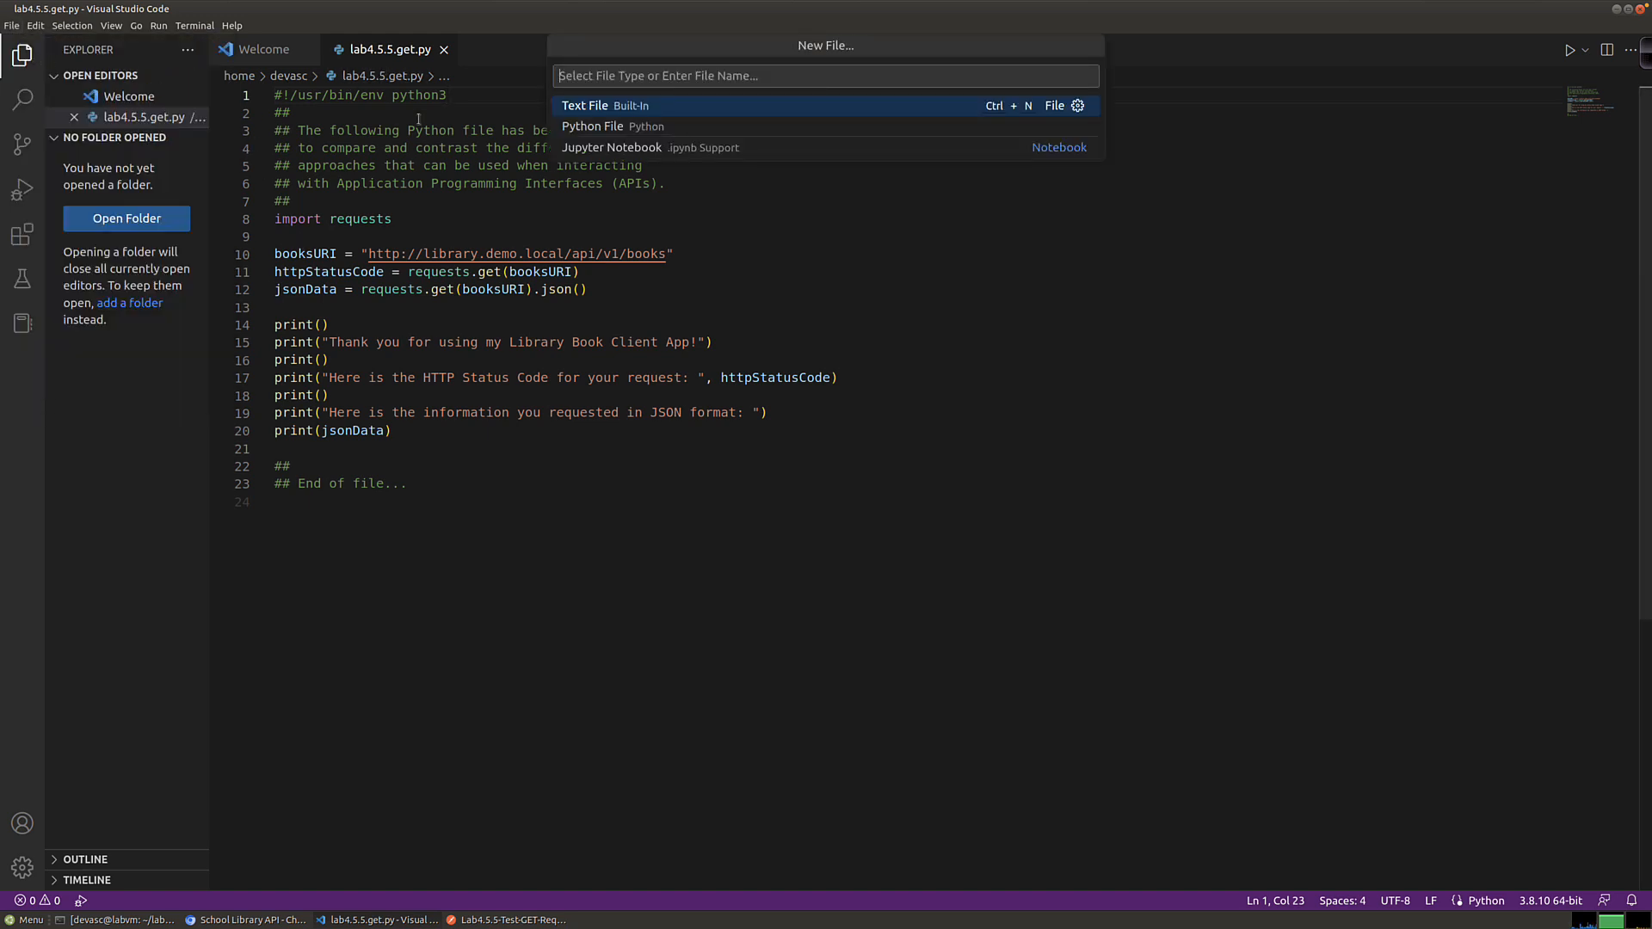
click(611, 129)
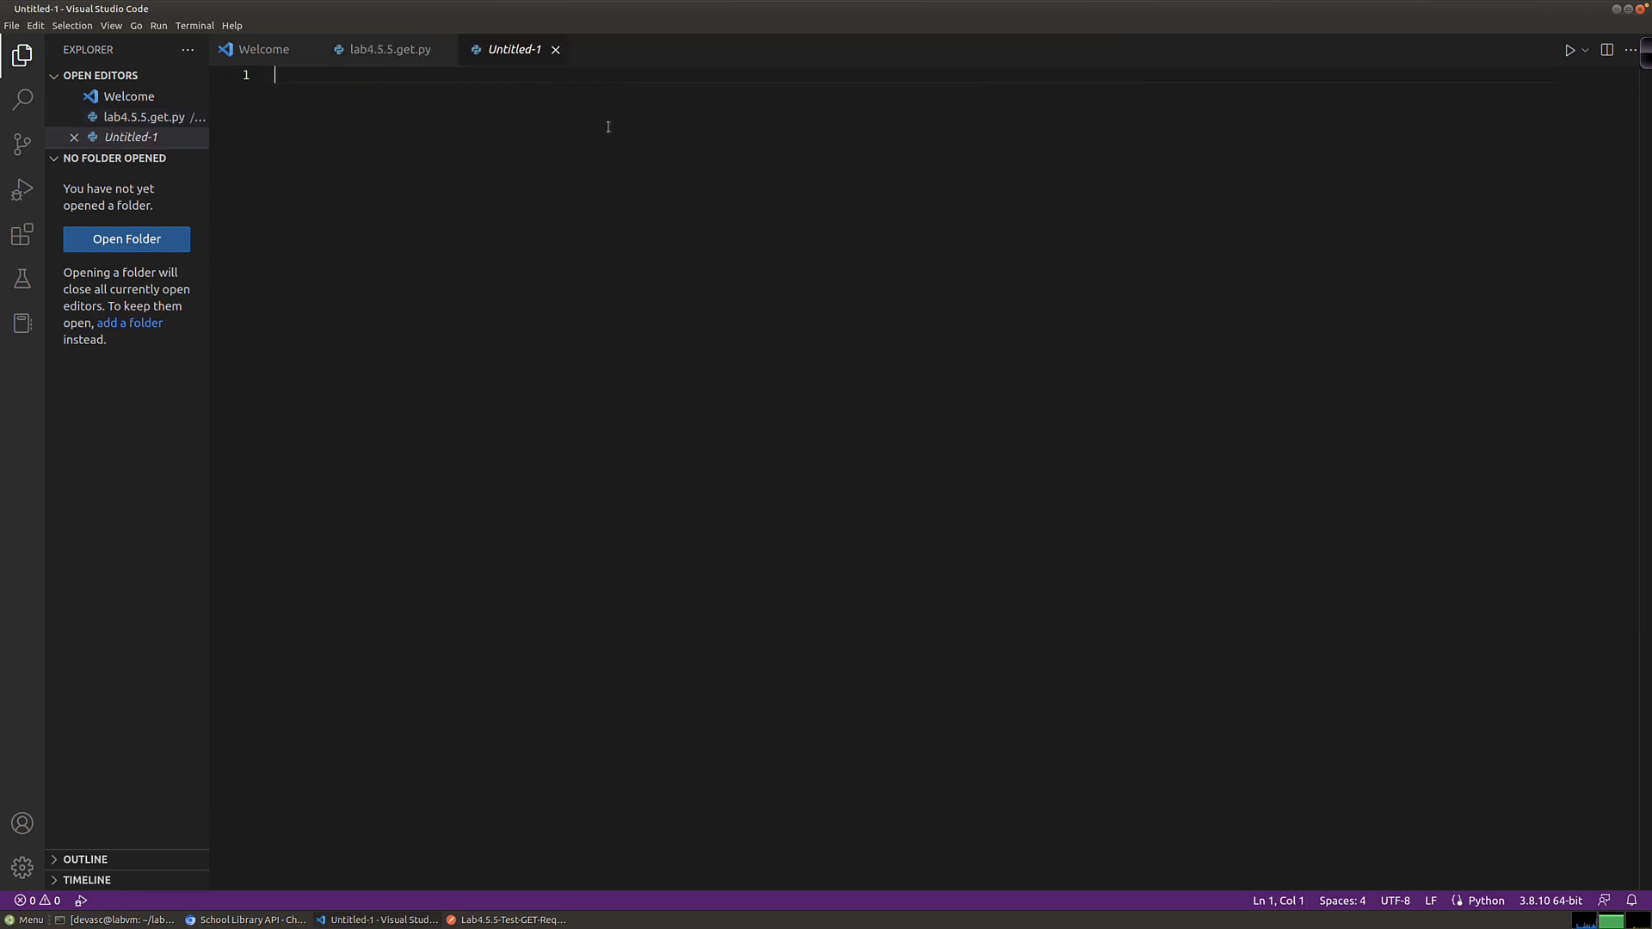
right_click(336, 76)
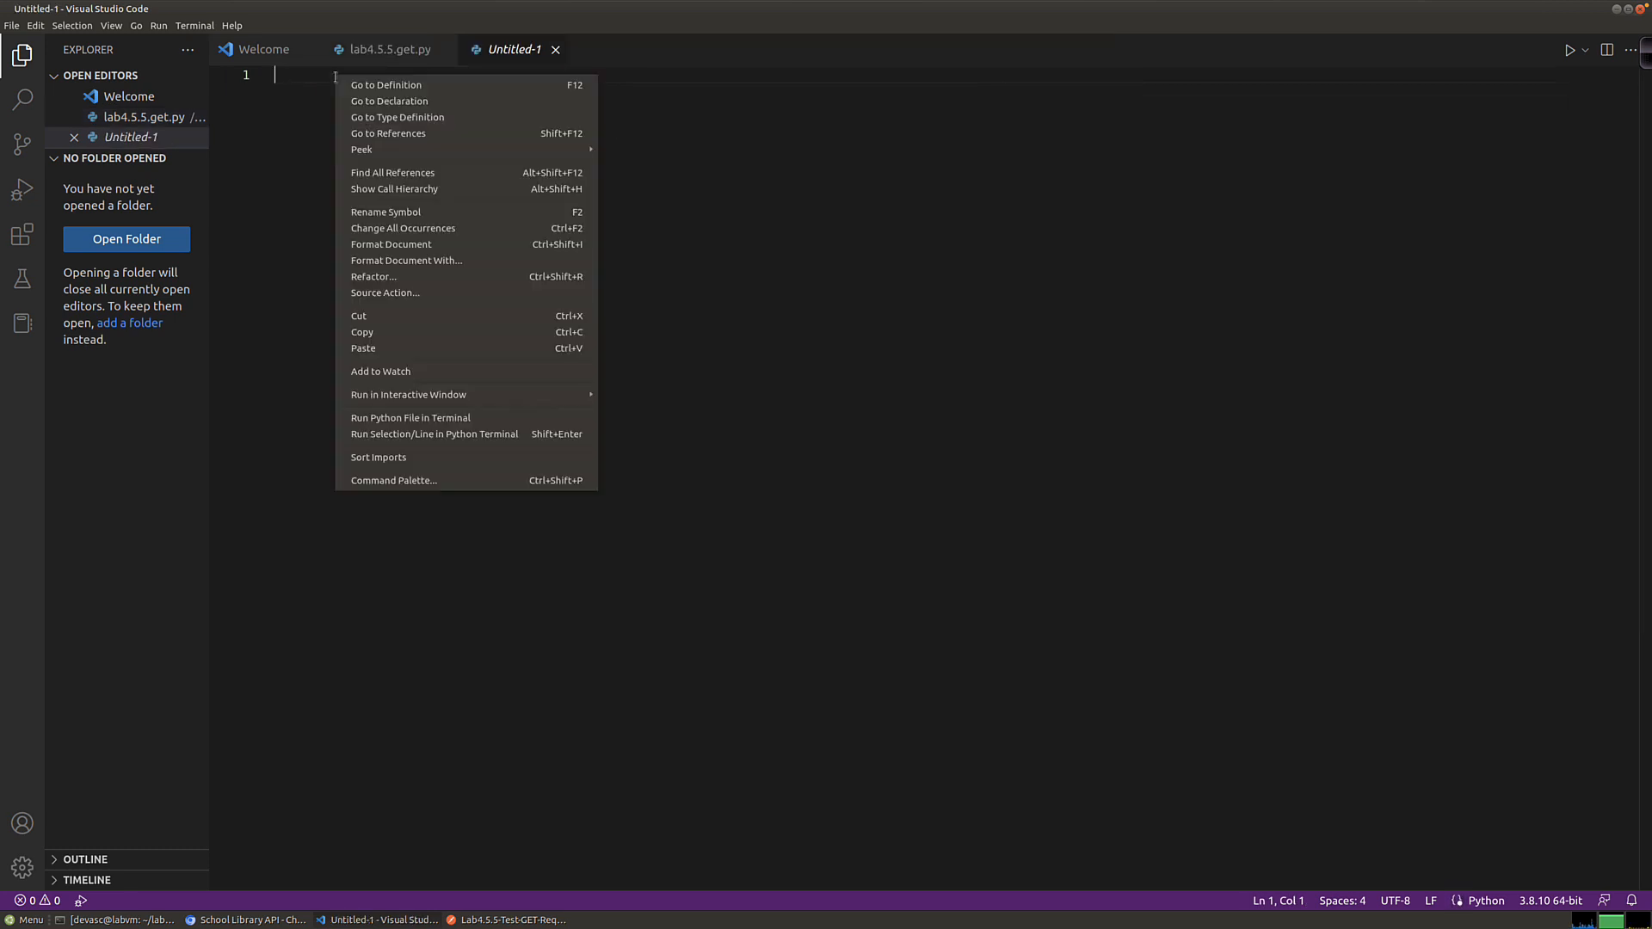
click(387, 348)
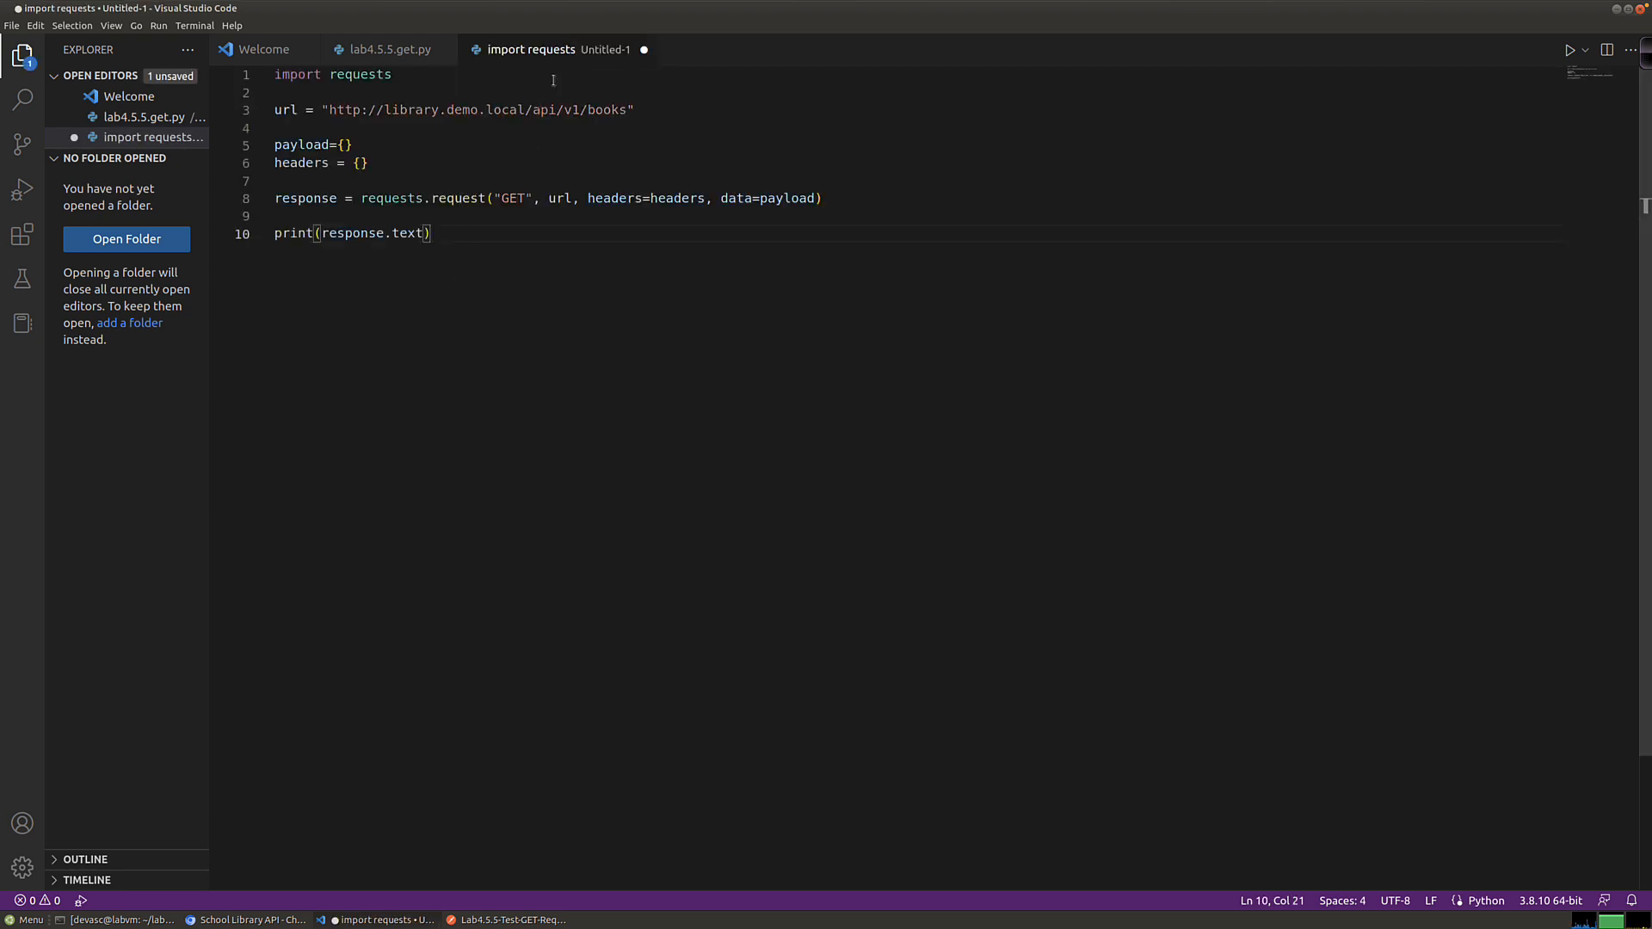
Step: Save the new Python file in the home folder as YouTubeGet-001.py
mouse_move(179, 83)
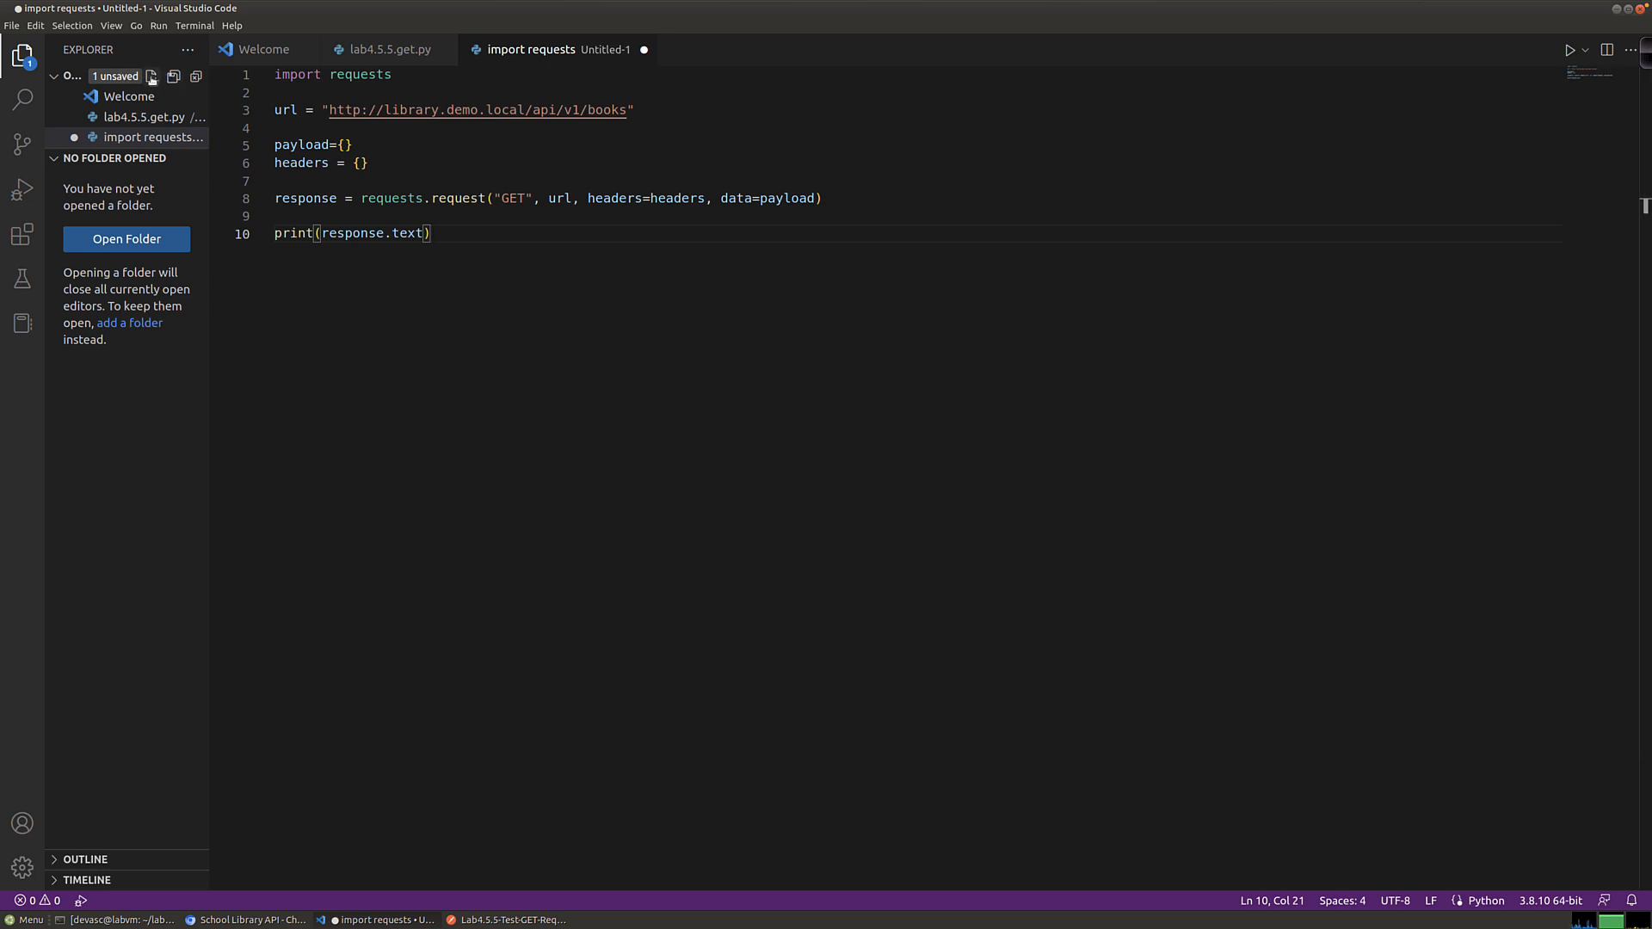
click(12, 25)
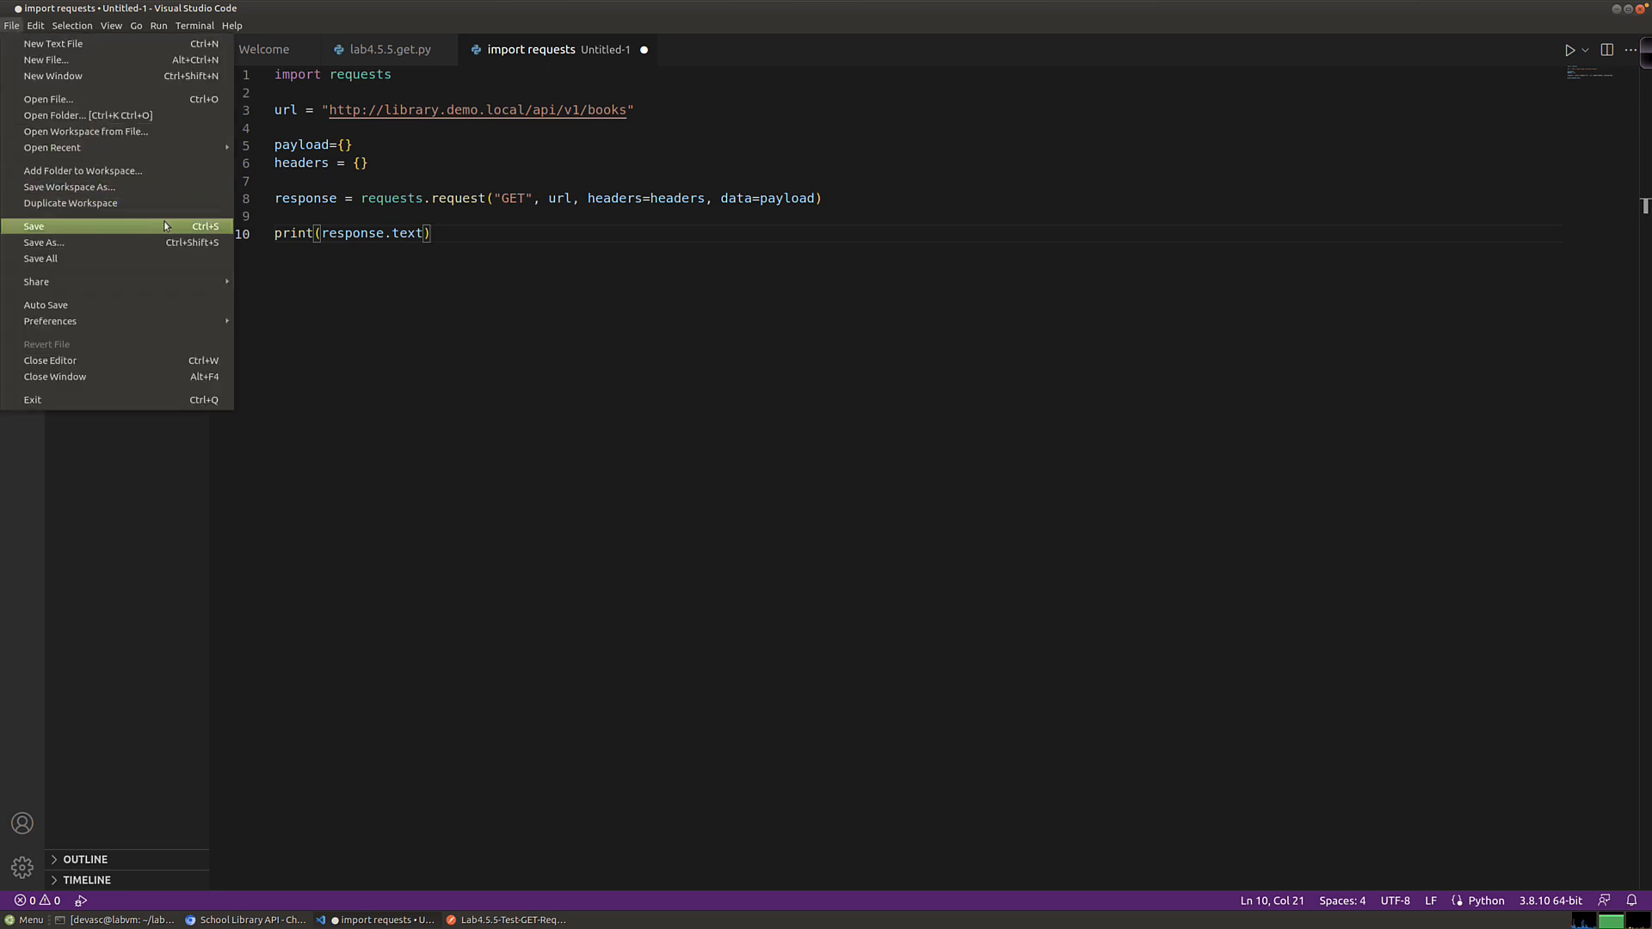
click(204, 227)
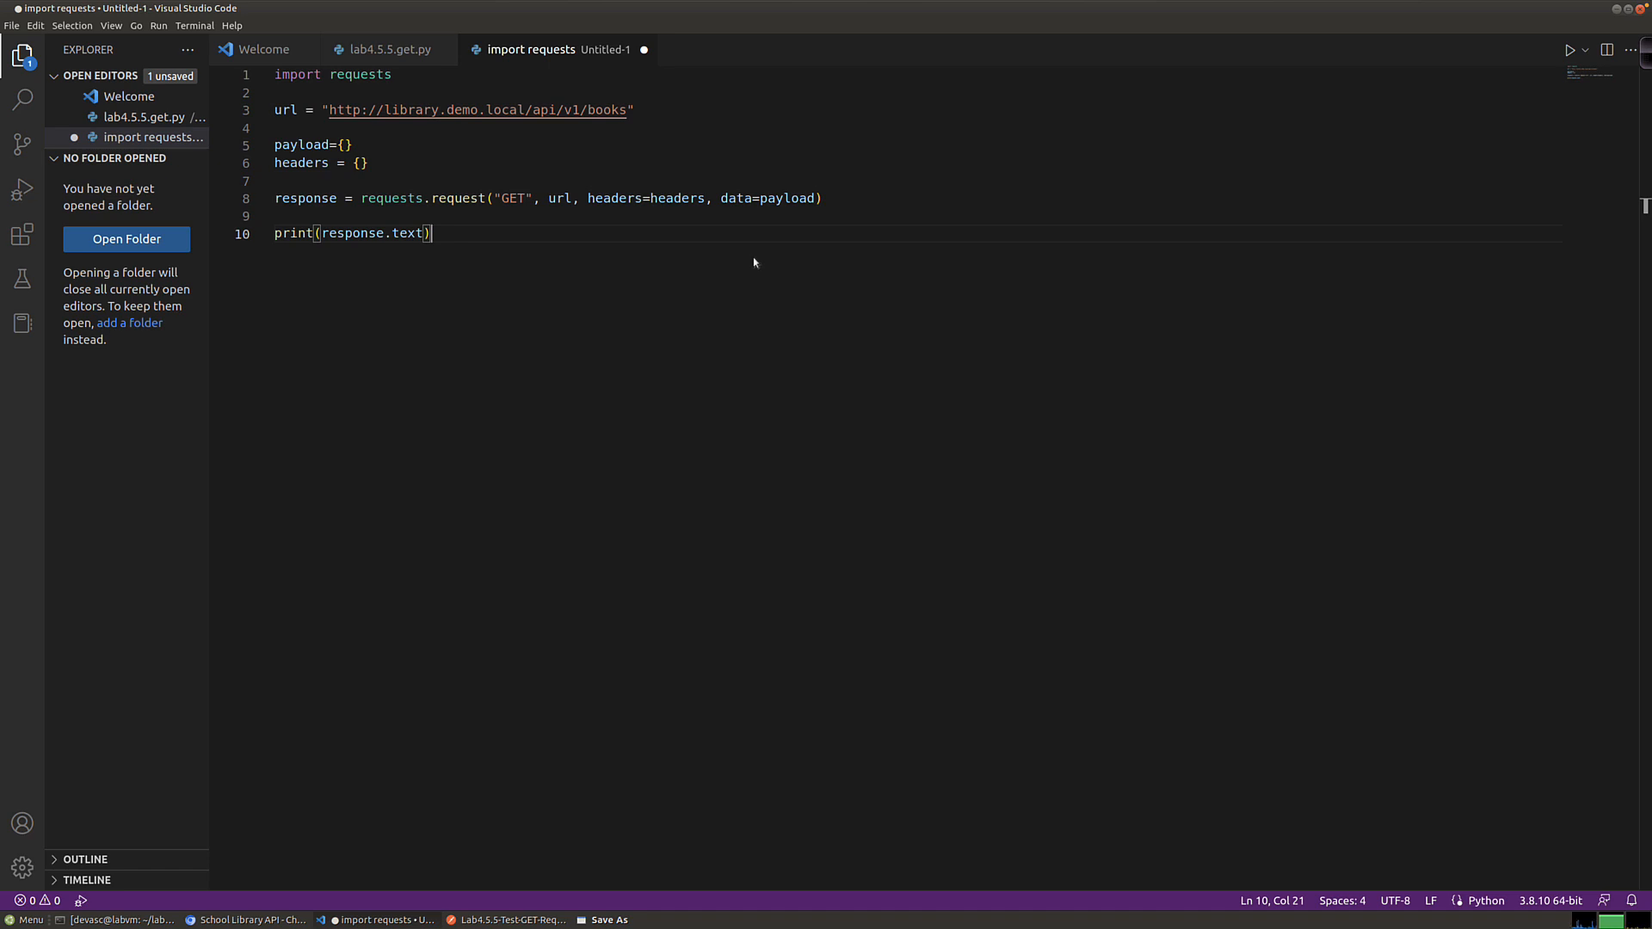
click(602, 918)
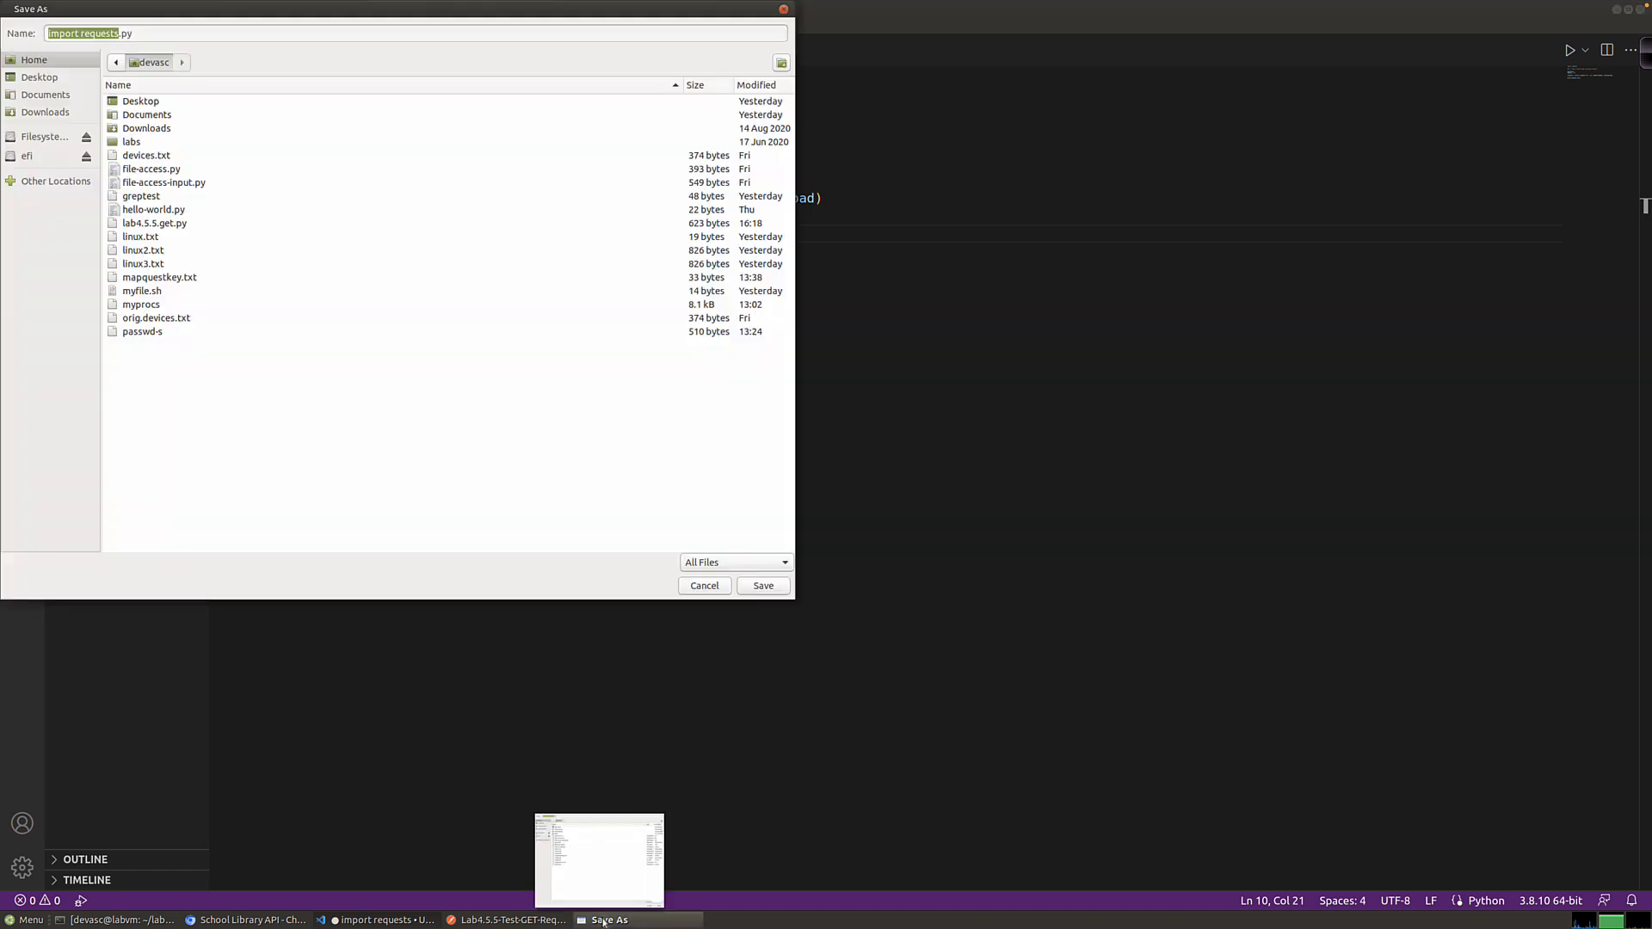
click(876, 406)
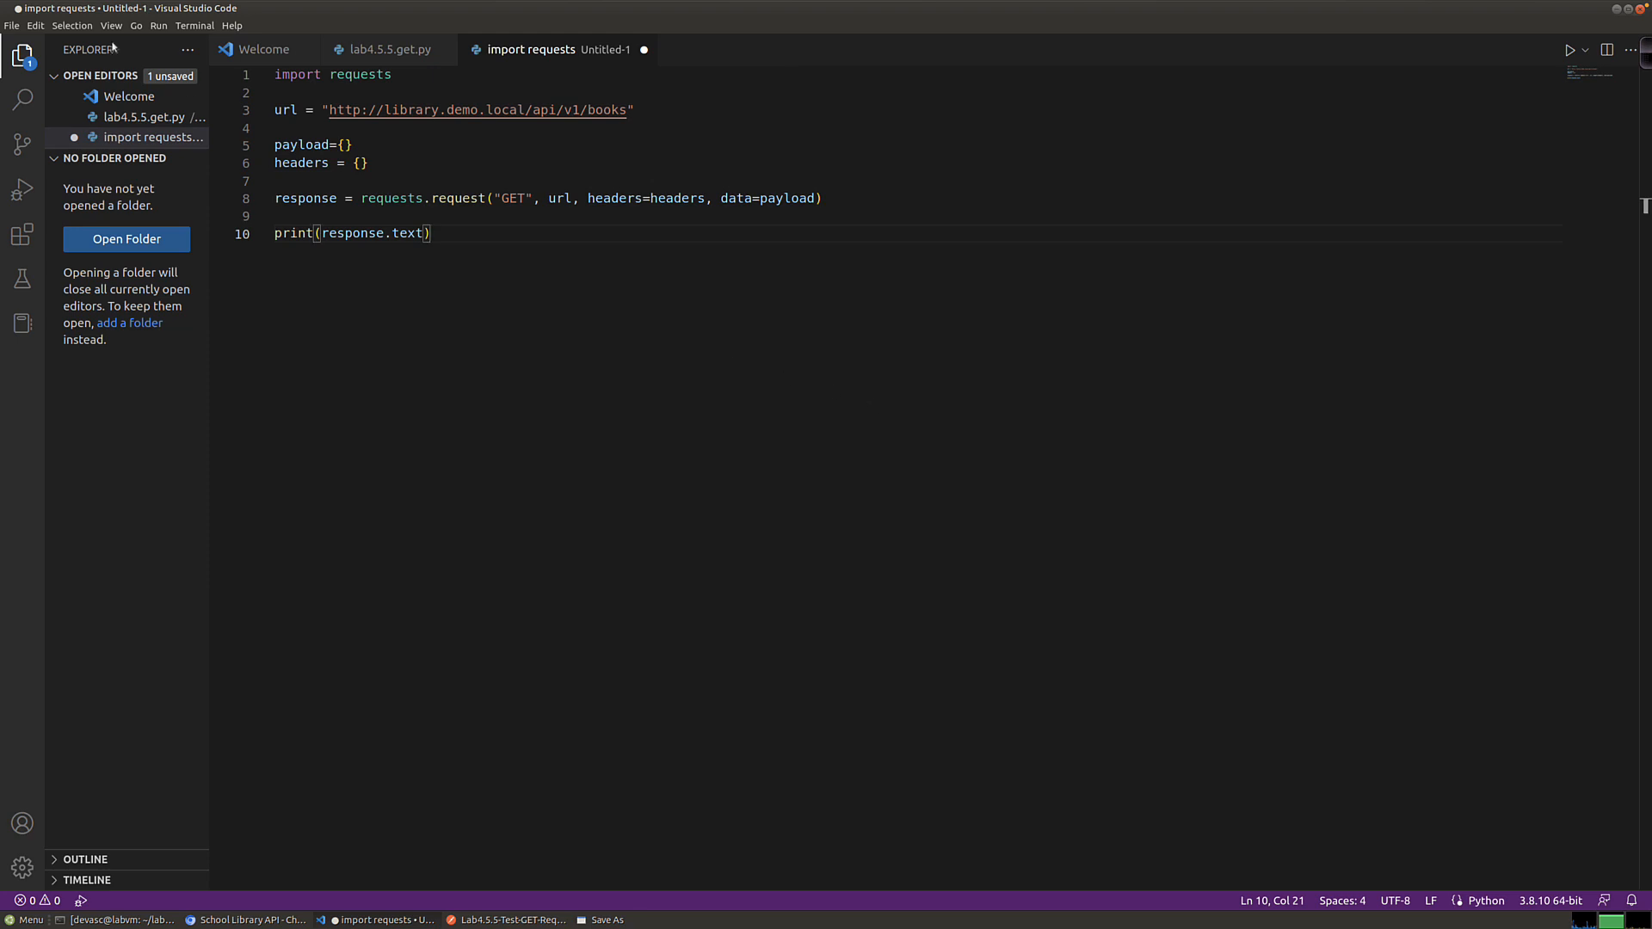
mouse_move(614, 923)
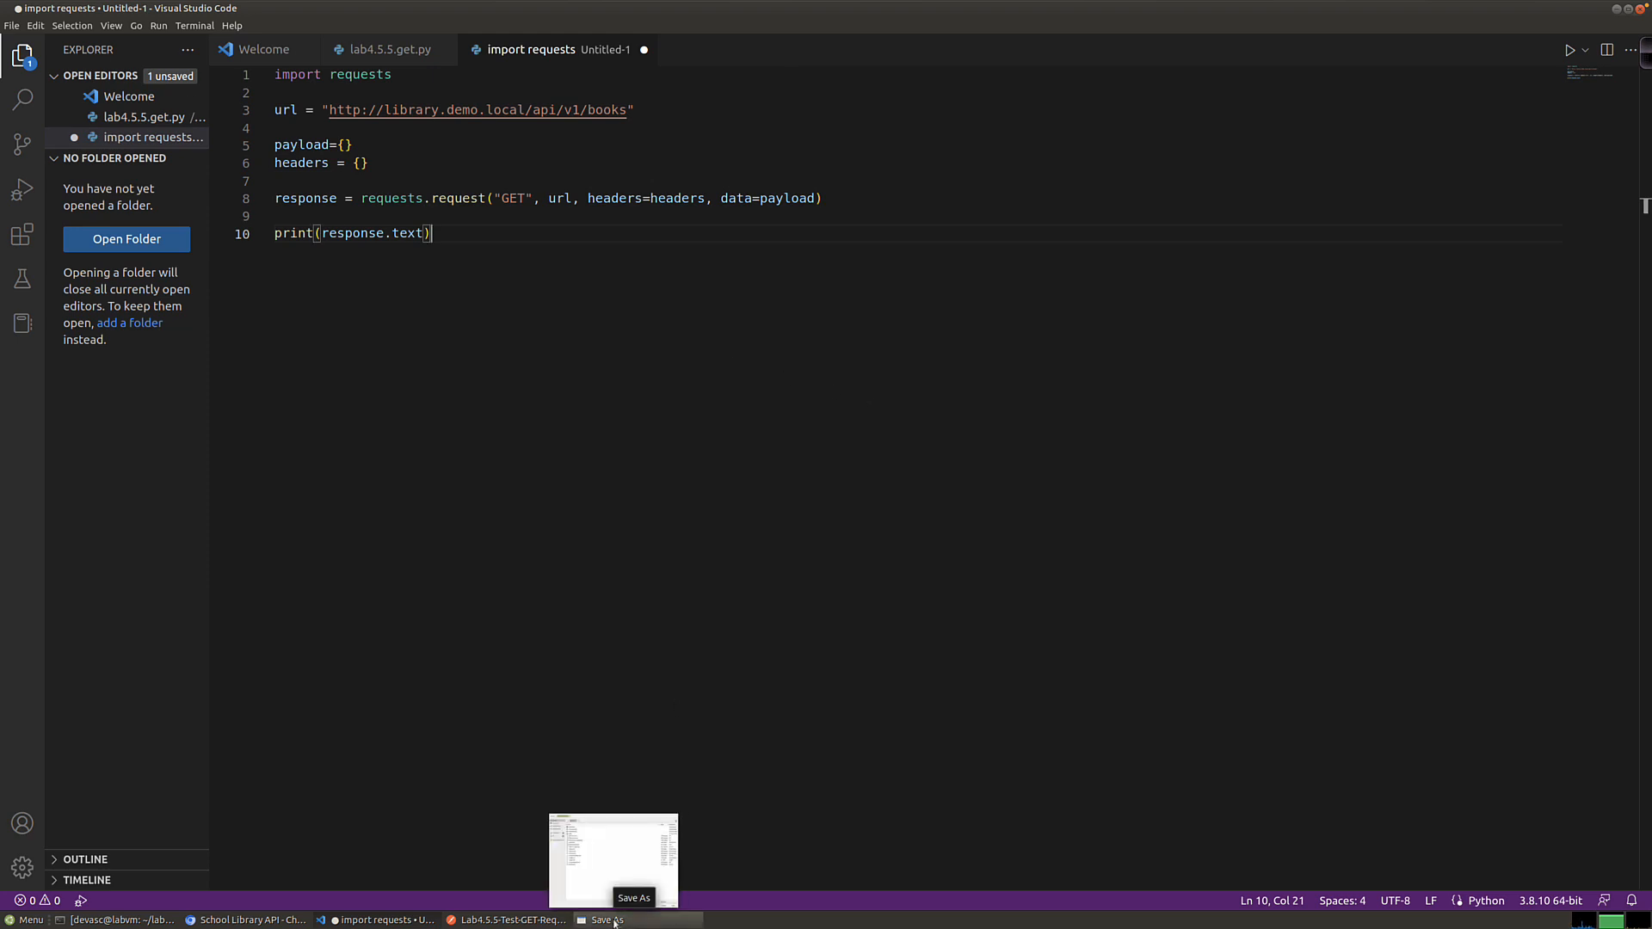
click(614, 922)
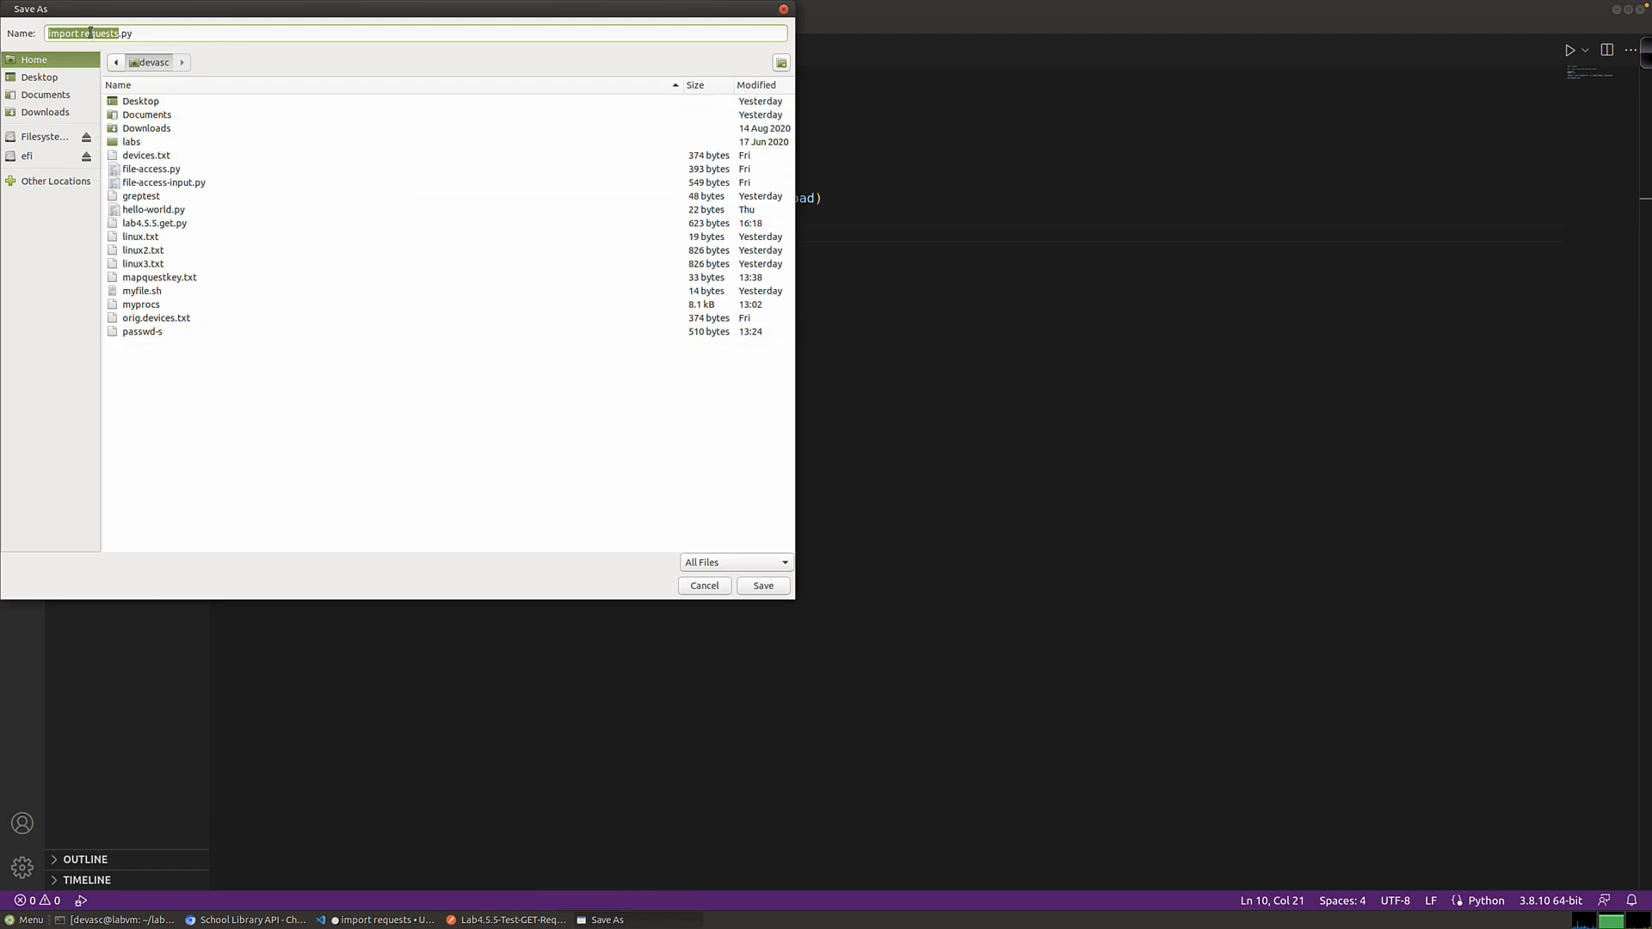
text(YouTubeGet-001)
key(Return)
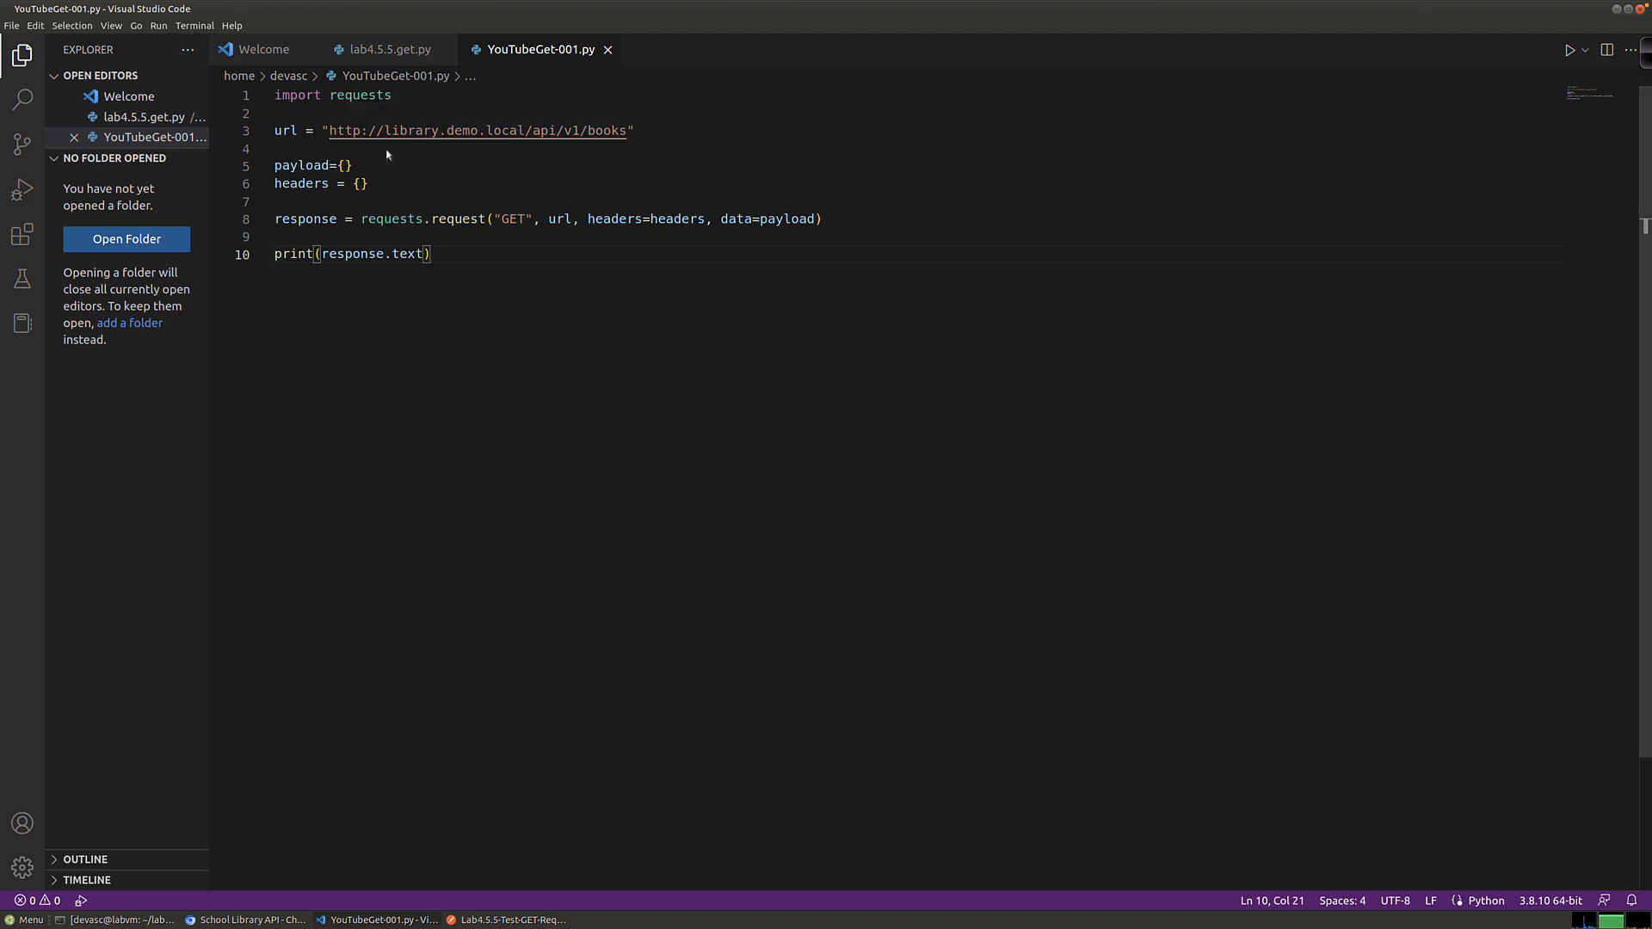
Step: Run YouTubeGet-001.py without debugging and enlarge the terminal area to read the complete book list output
click(157, 27)
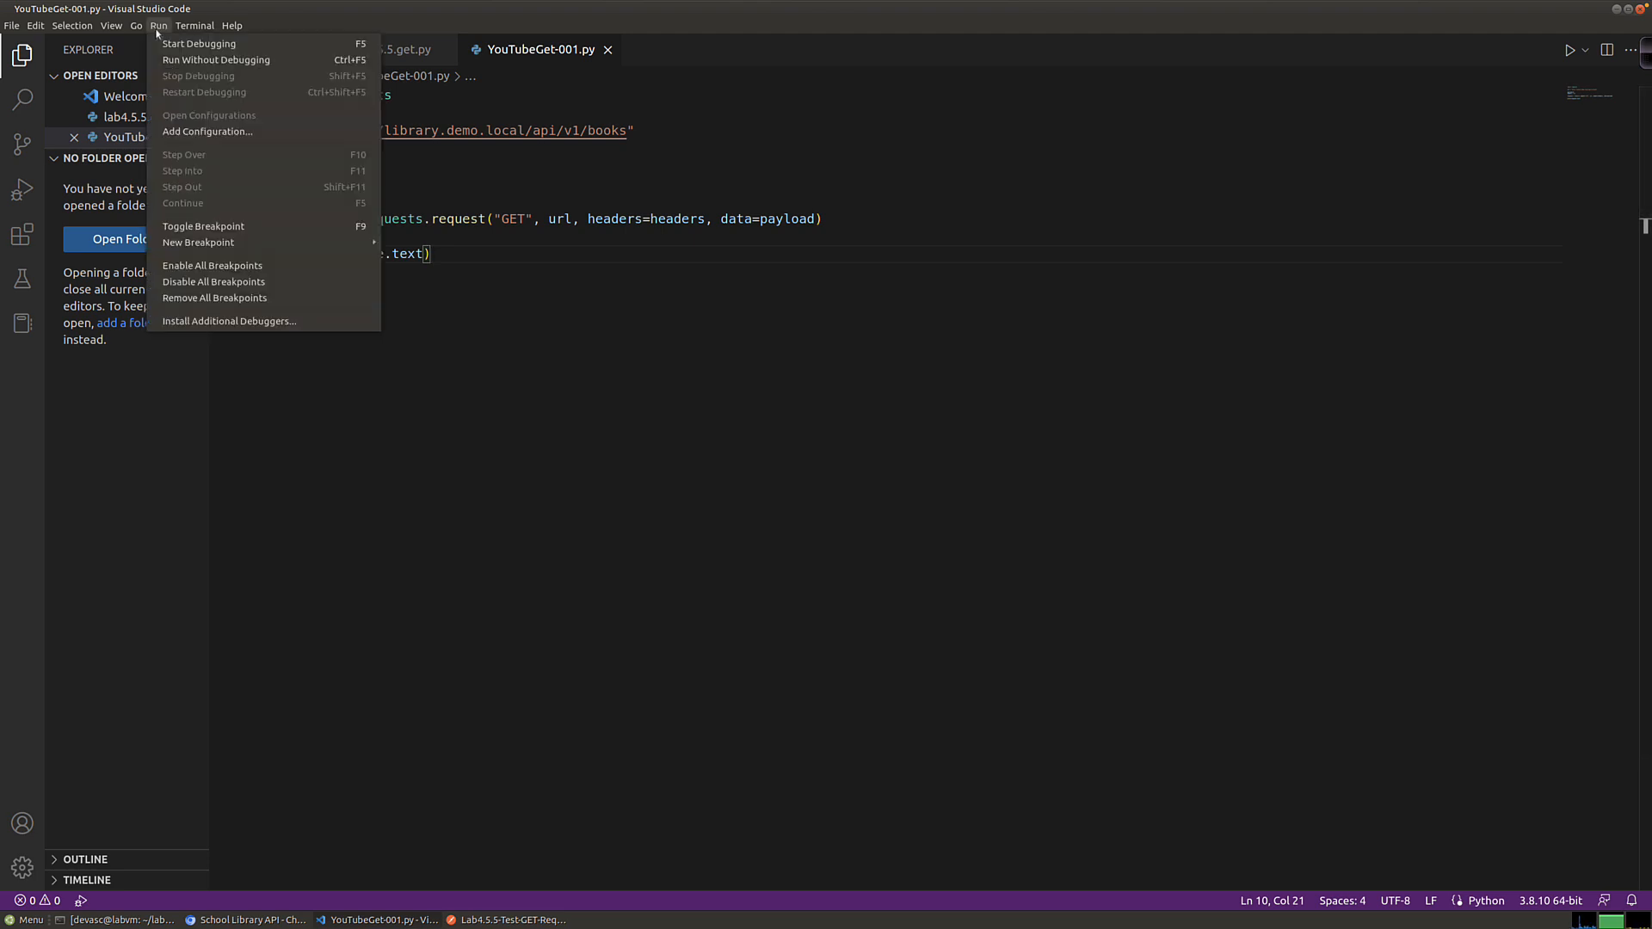
click(216, 59)
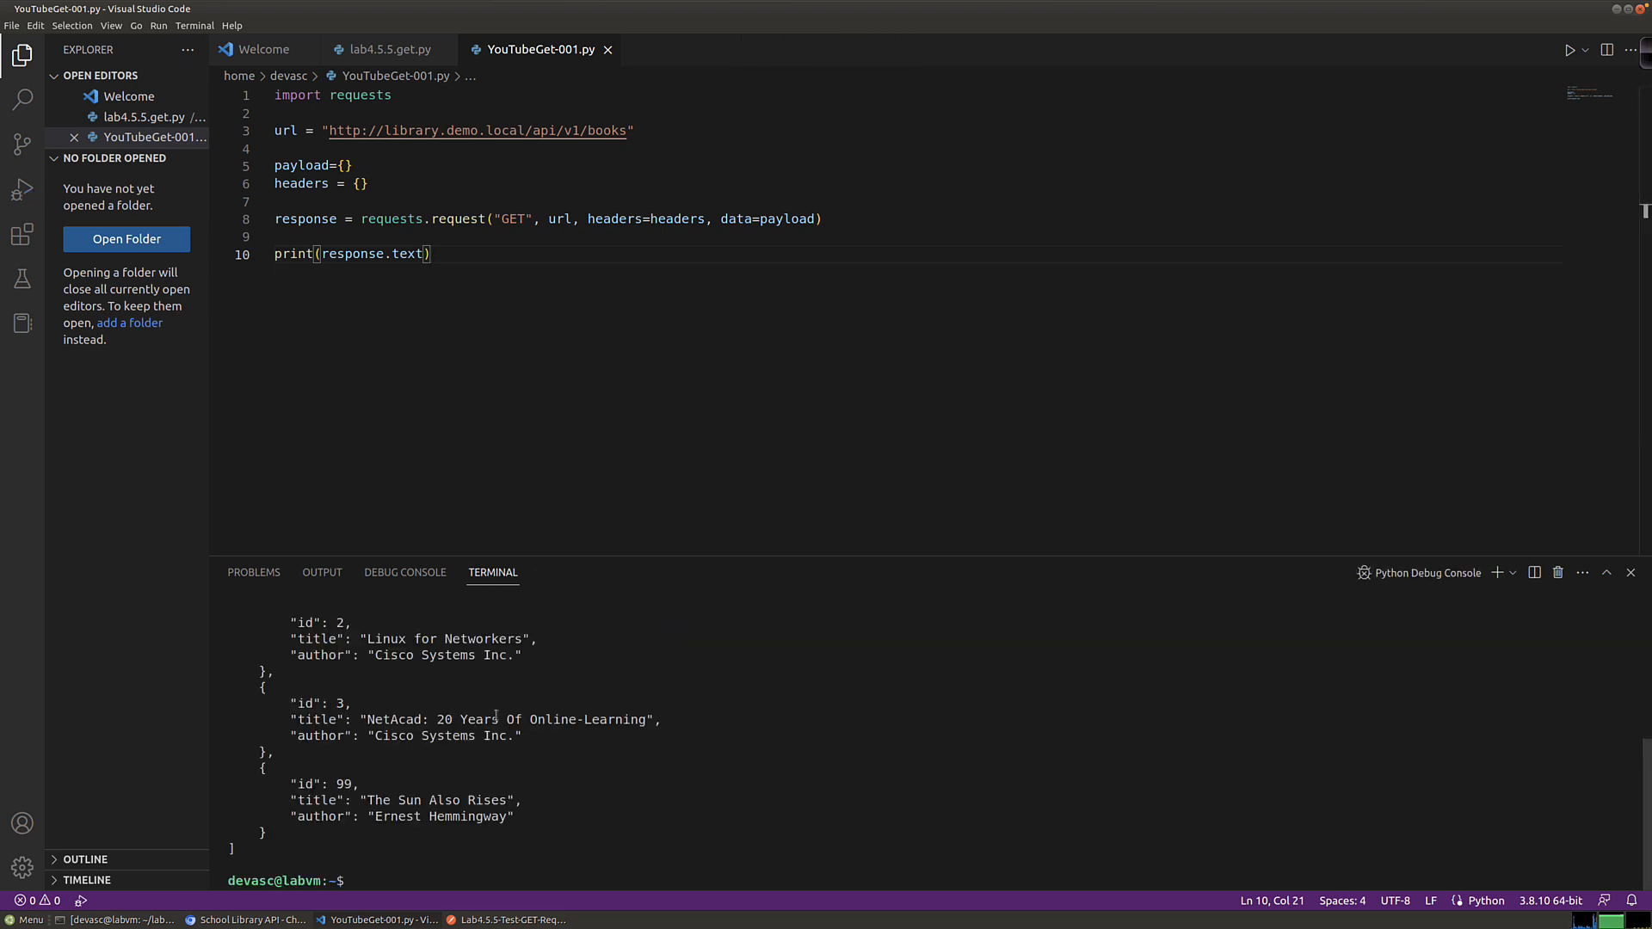
drag(609, 556, 602, 317)
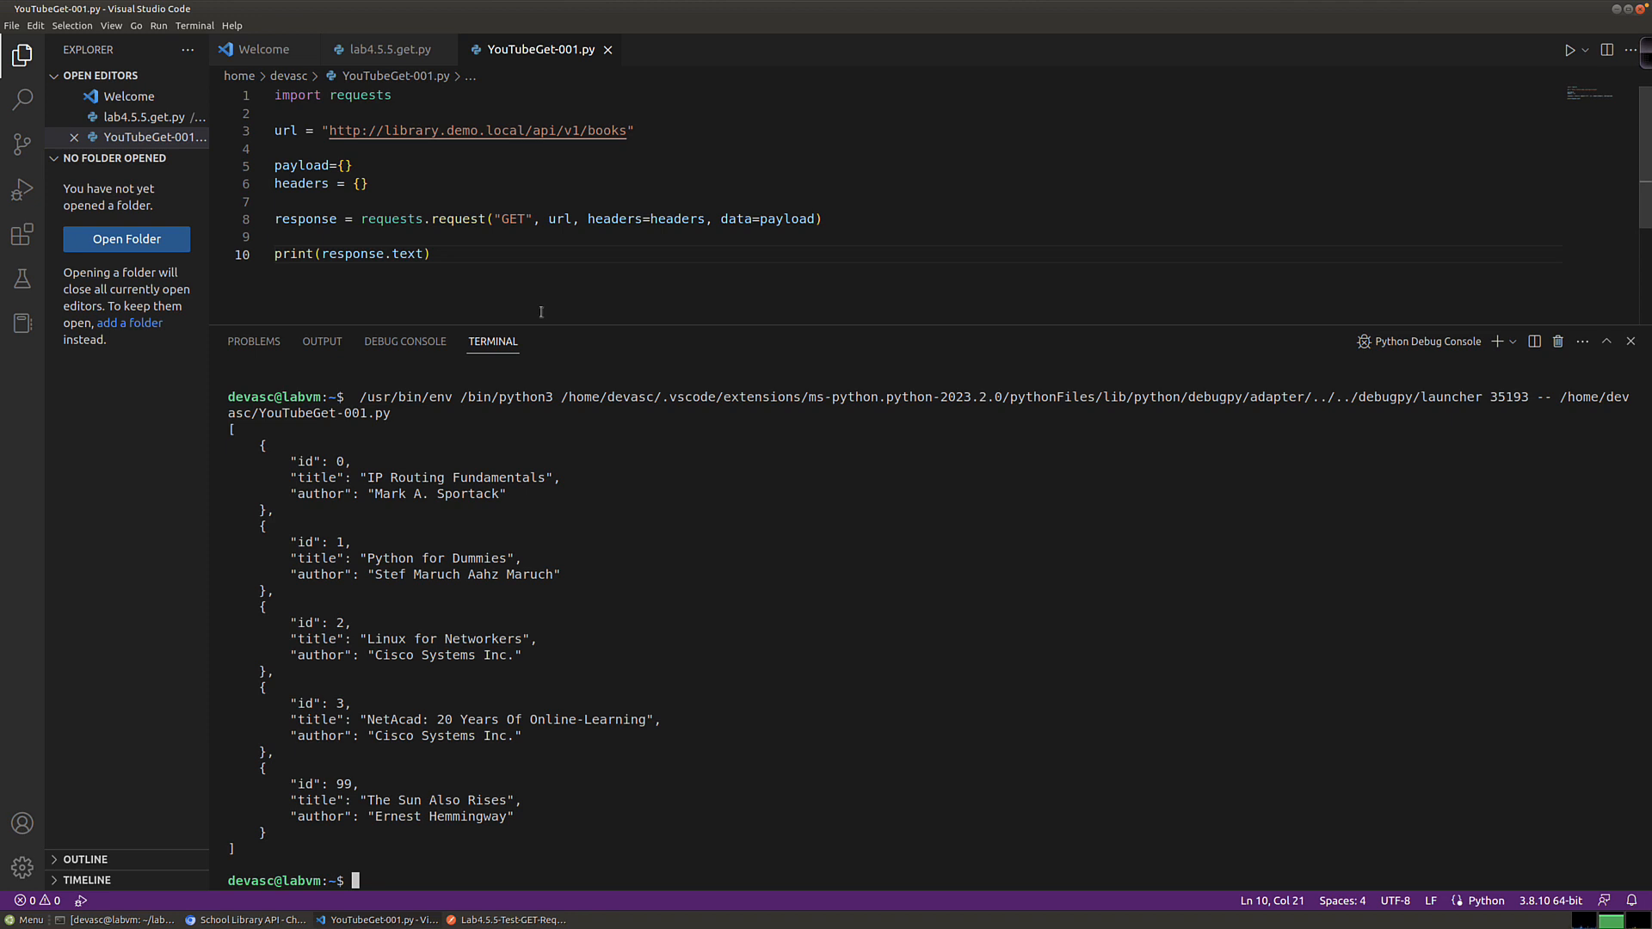
Step: Return to Postman in the virtual machine, open Lab4.5.5-Test-POST-Request-01 and send it to request a login token
key(super+Tab)
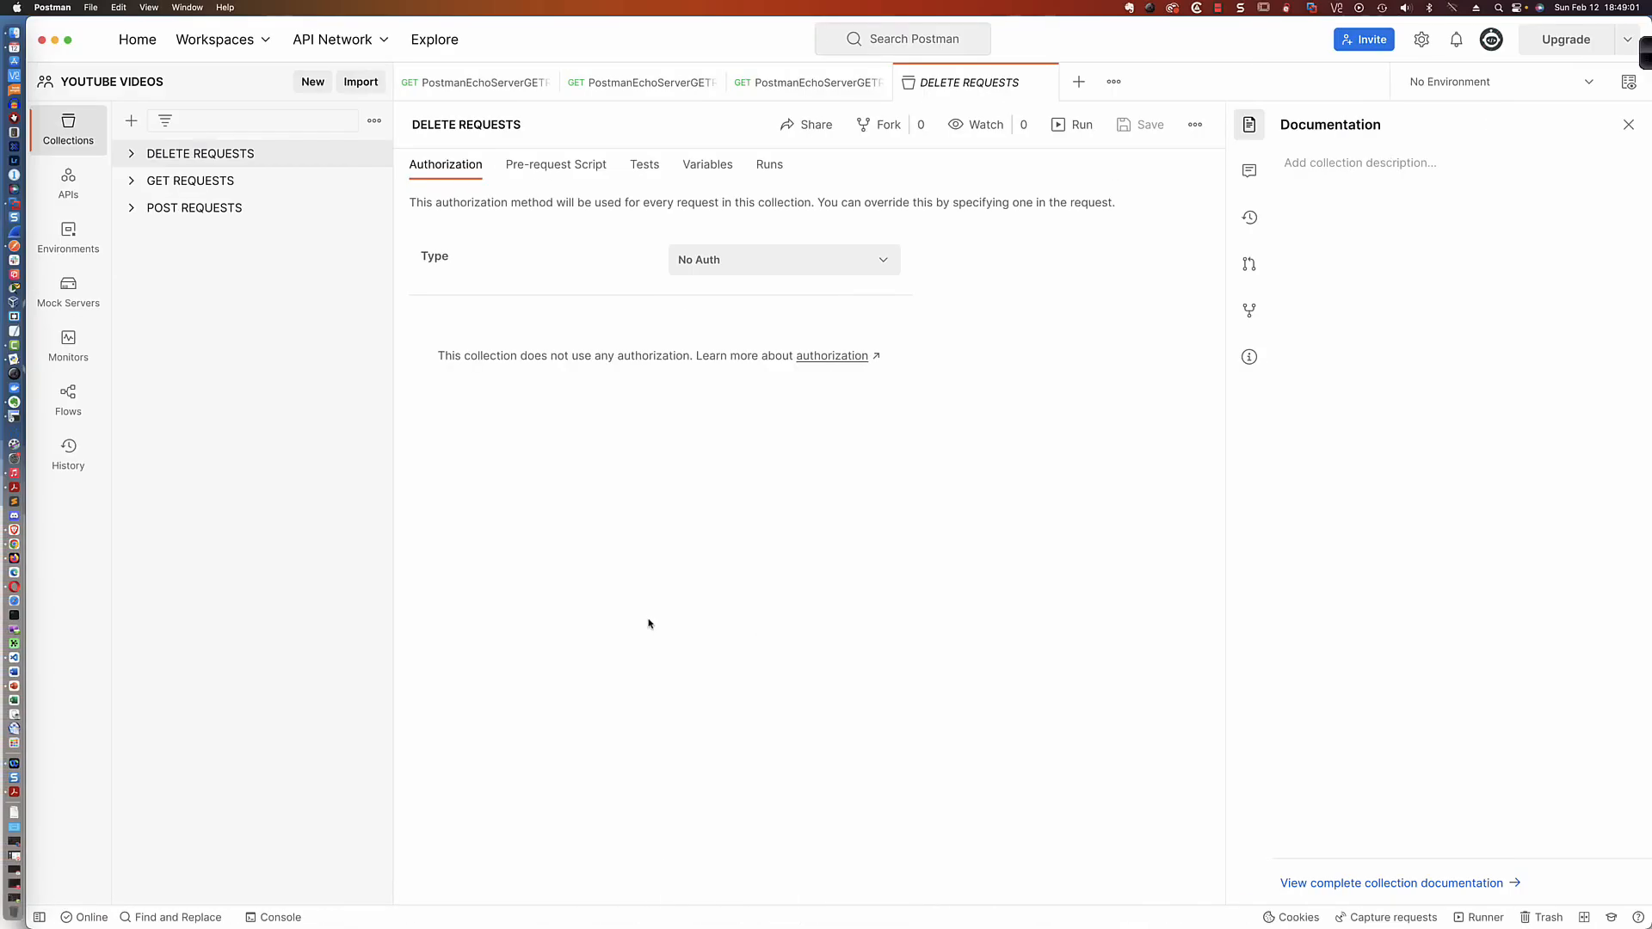
key(super+Tab)
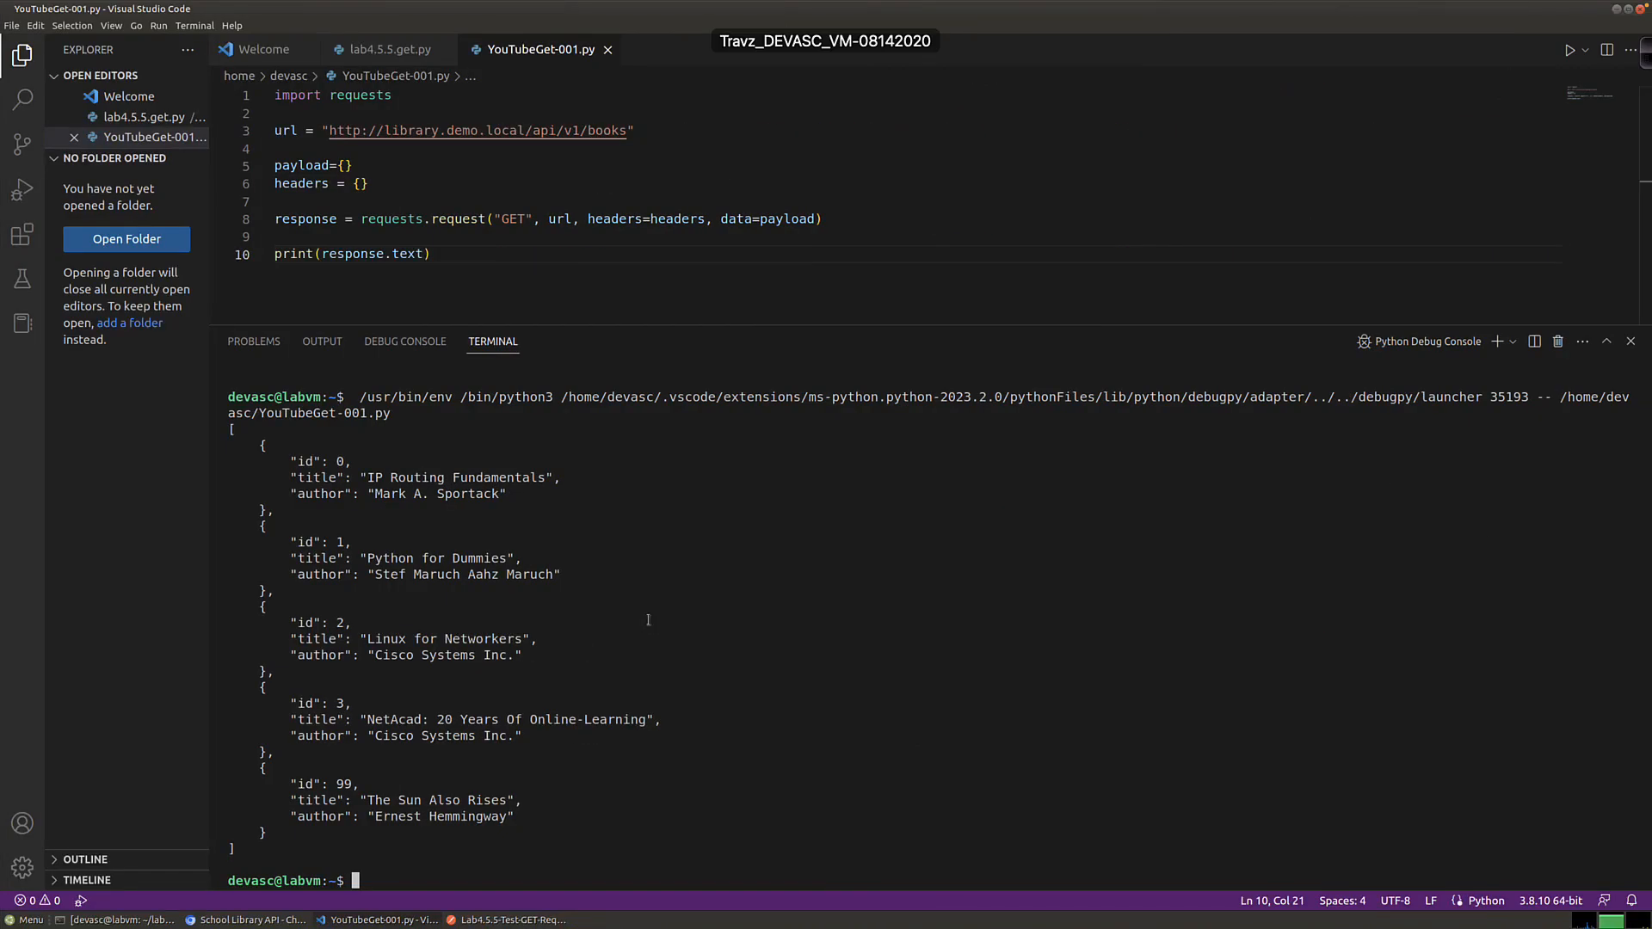
click(513, 919)
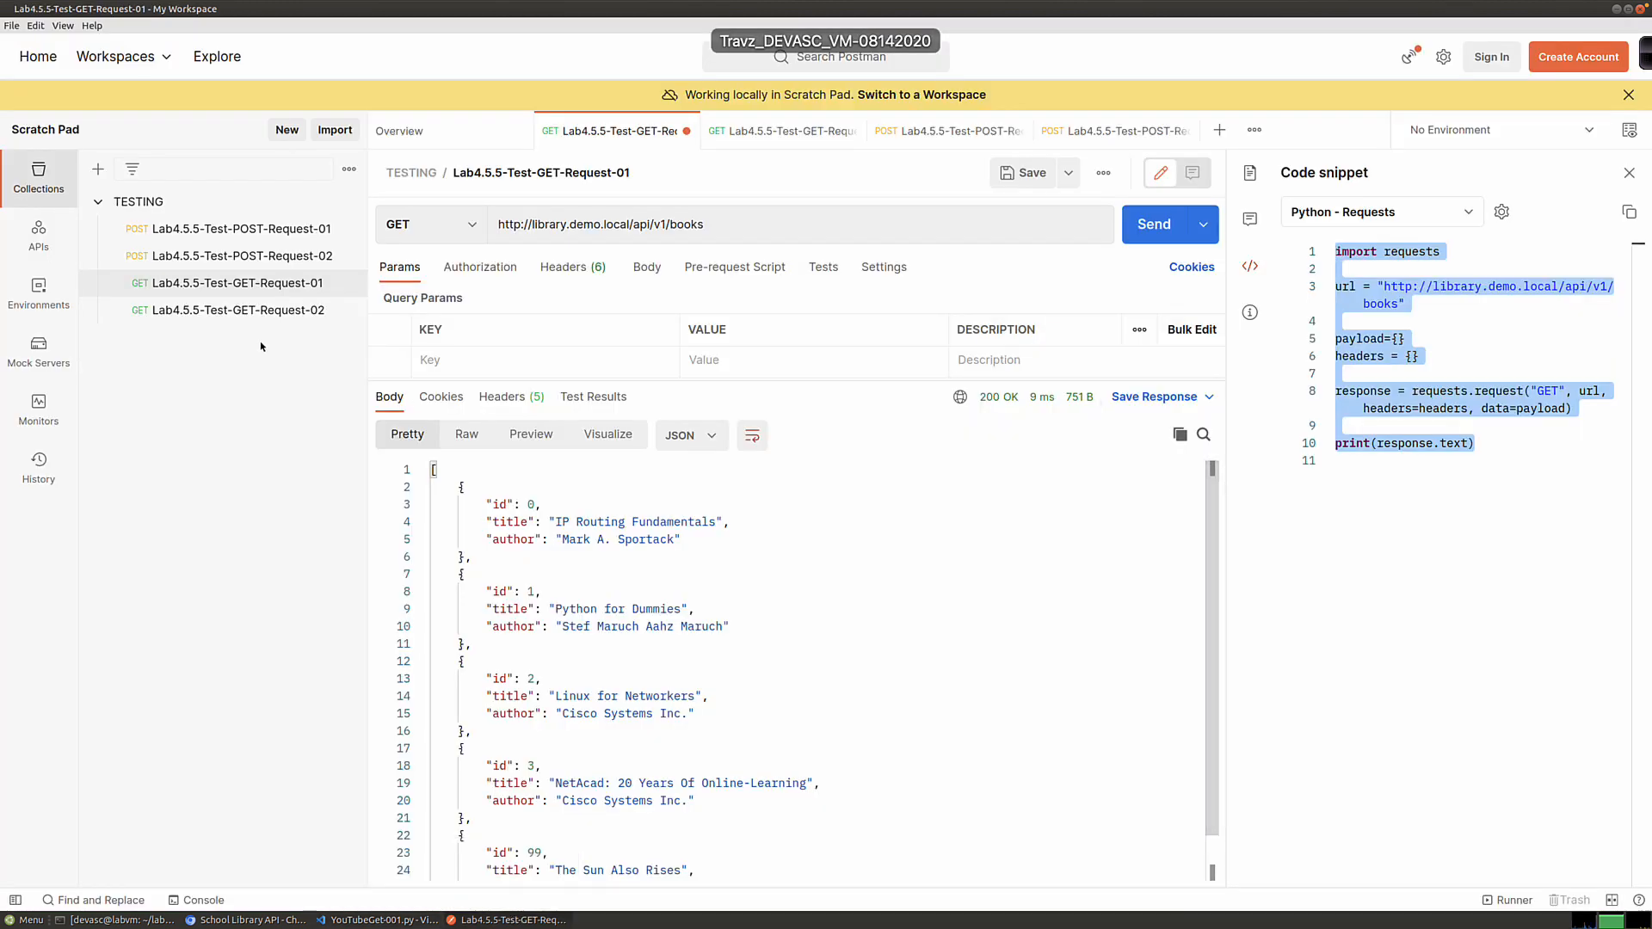
click(222, 234)
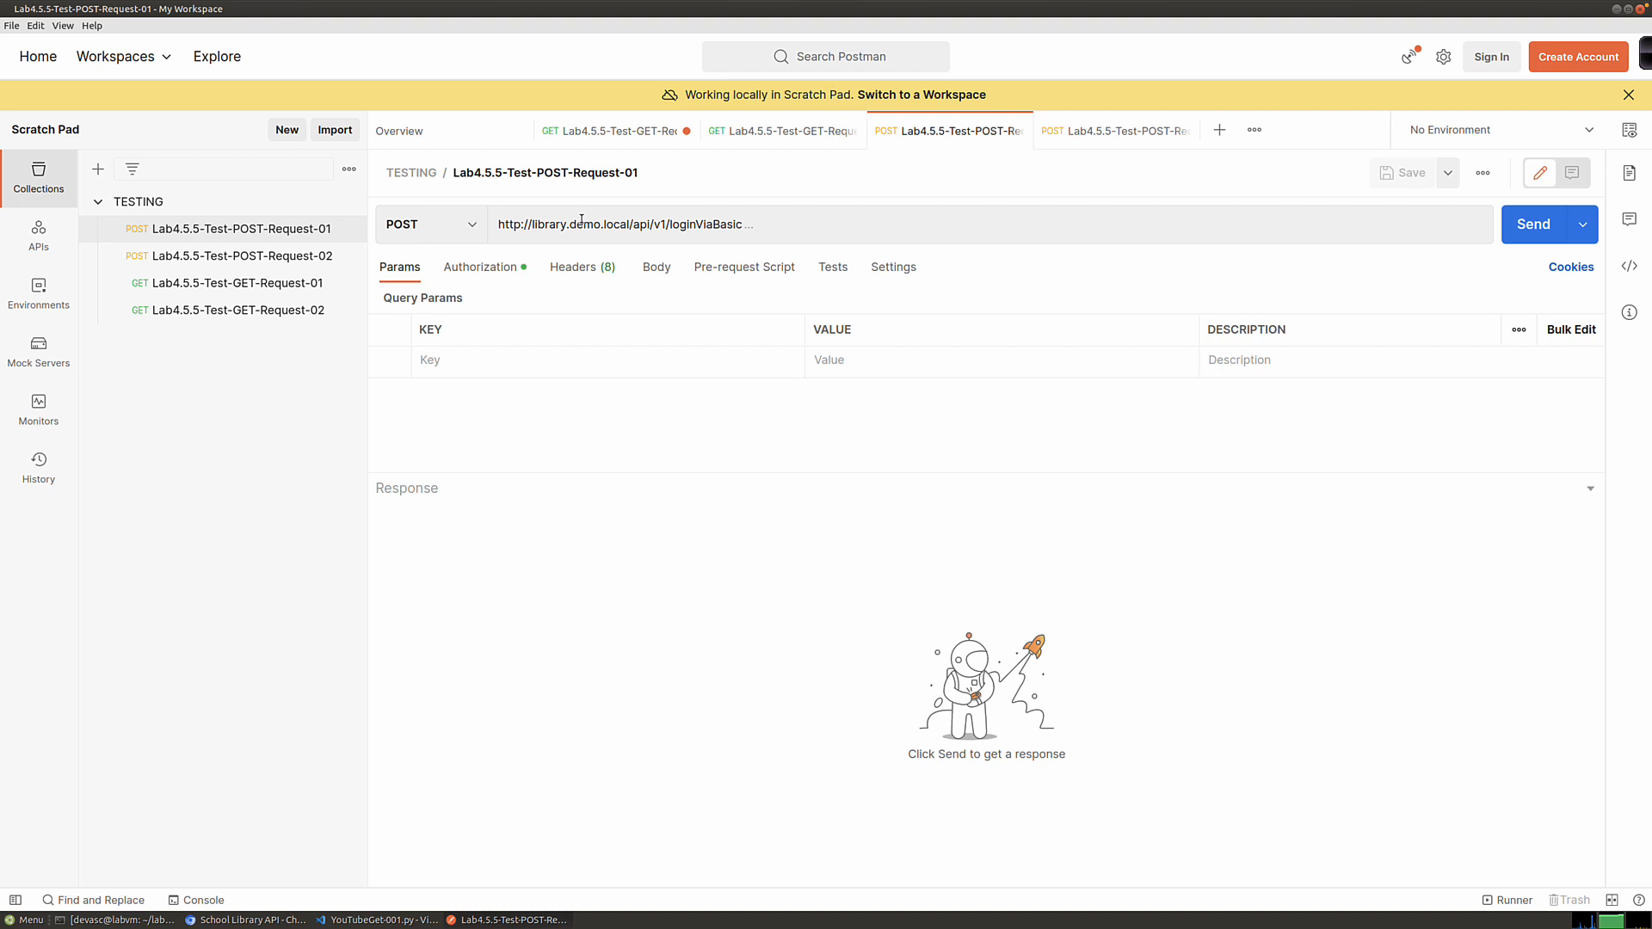
click(1518, 223)
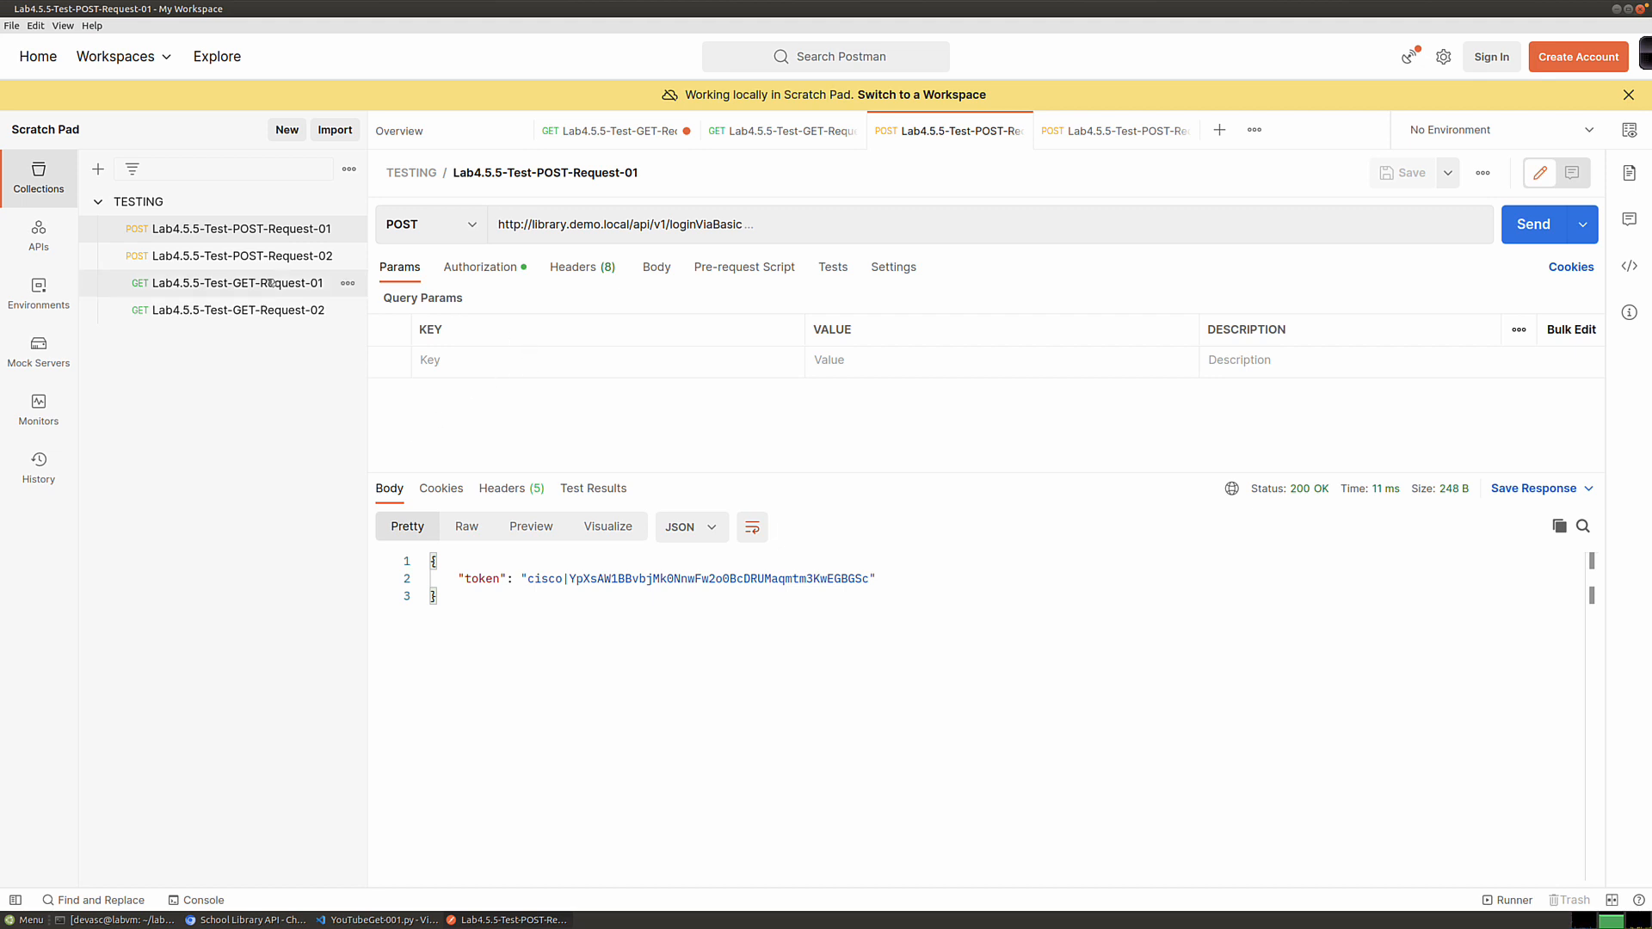
Step: Open Lab4.5.5-Test-POST-Request-02 and examine its parameters, API key authorization and headers, including the auto-generated ones
click(238, 259)
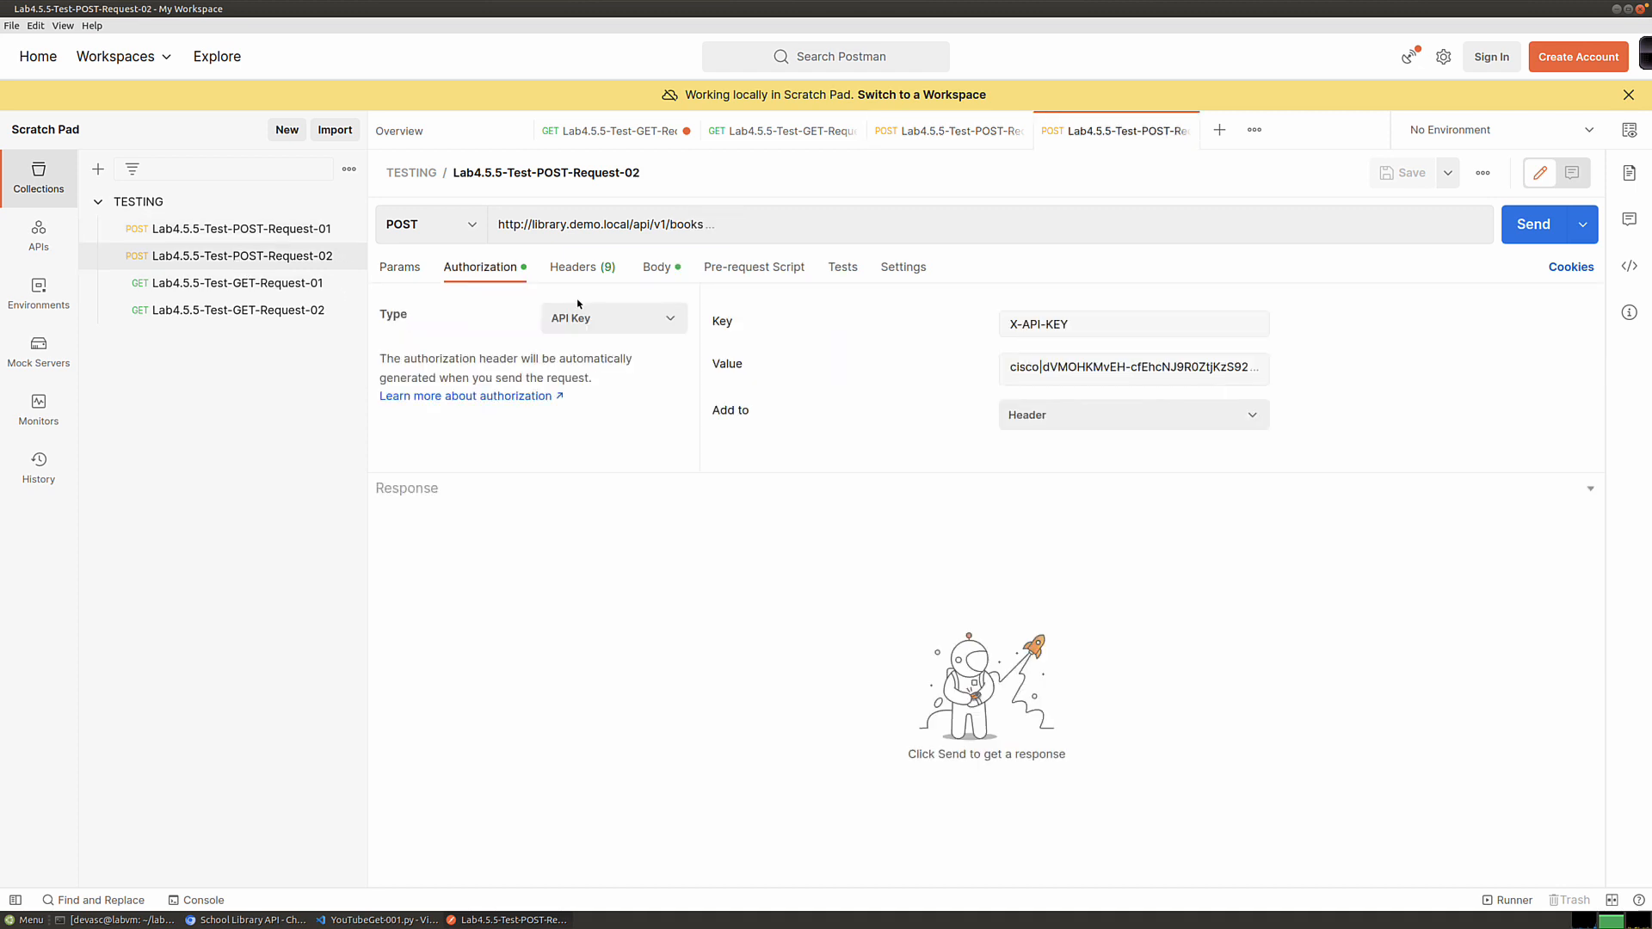
click(401, 270)
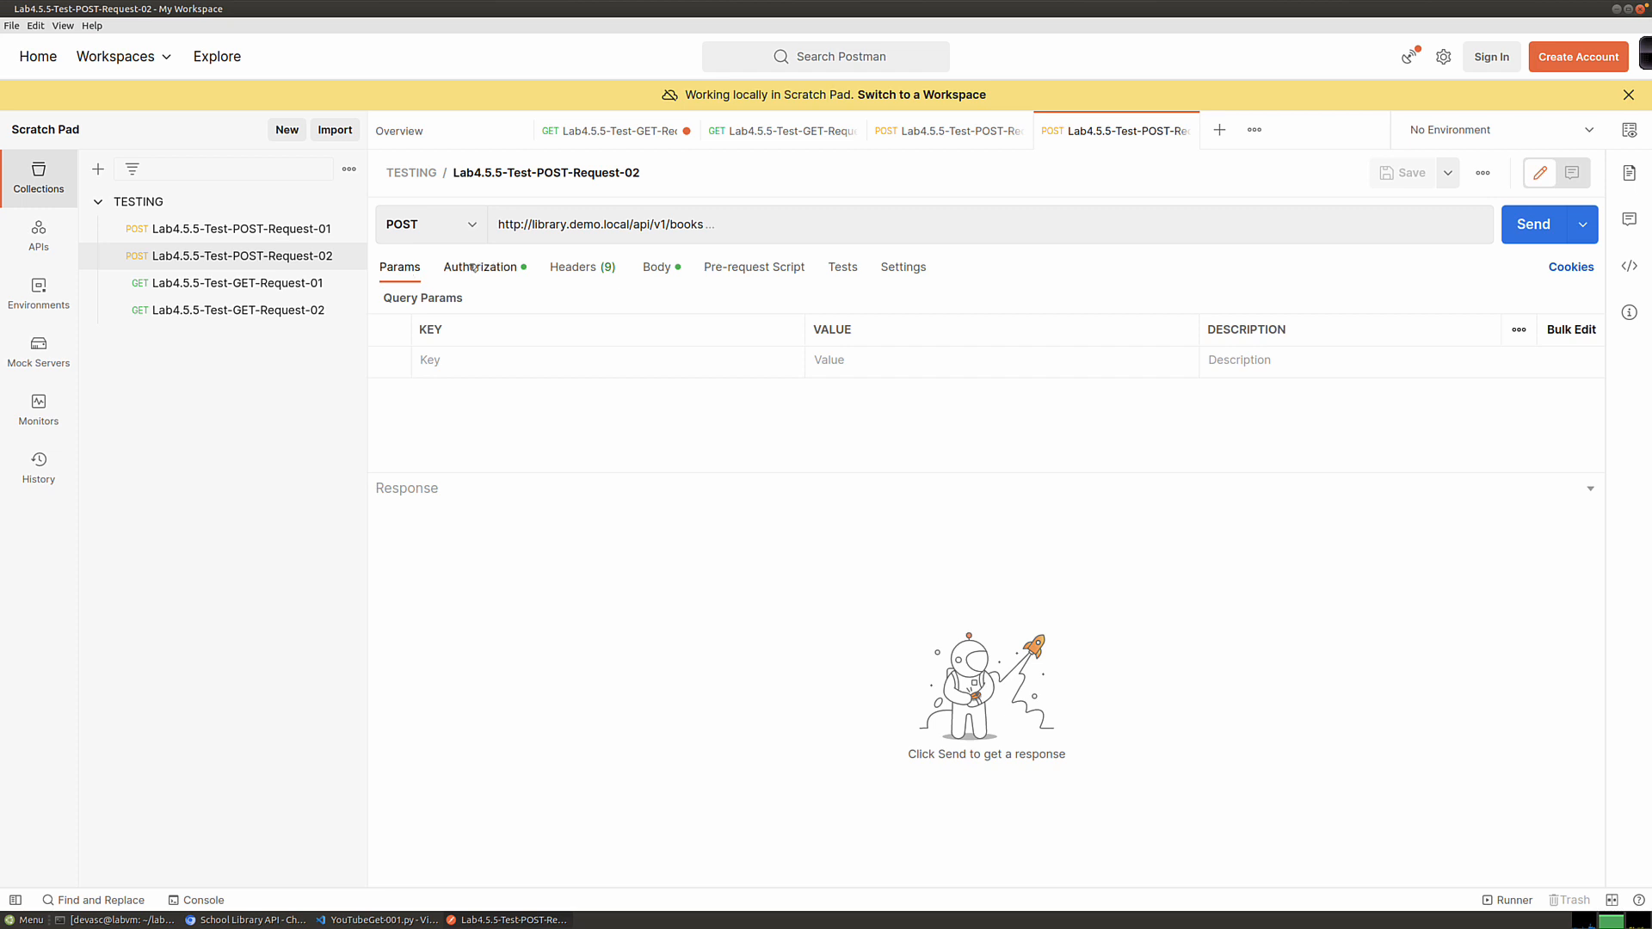
click(492, 269)
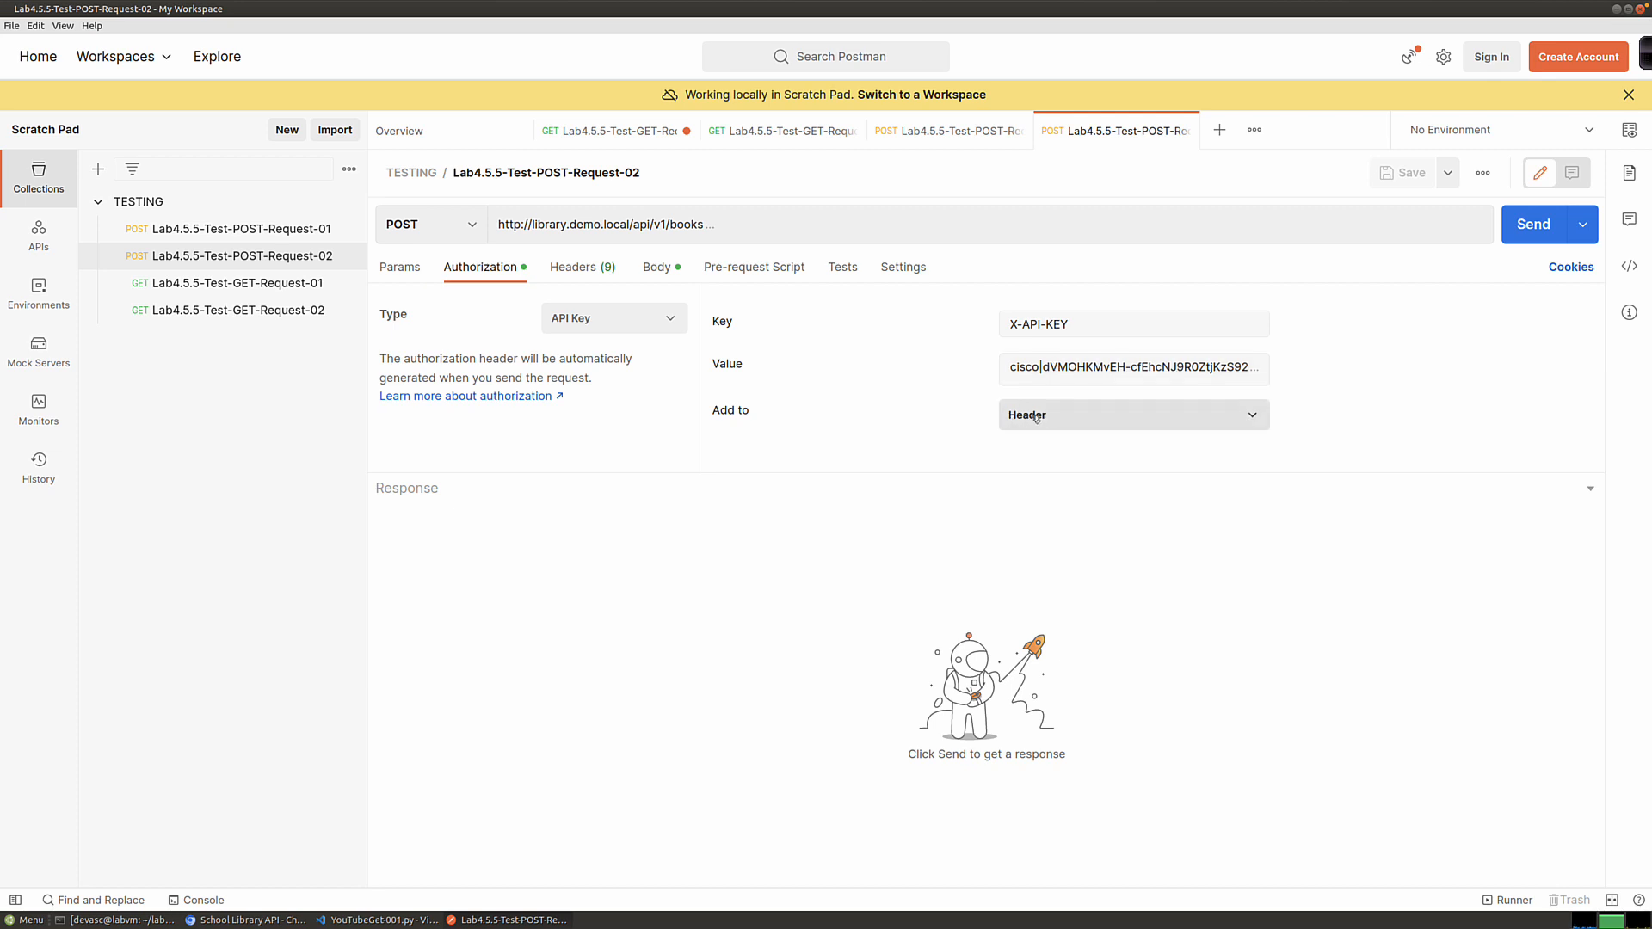
click(590, 269)
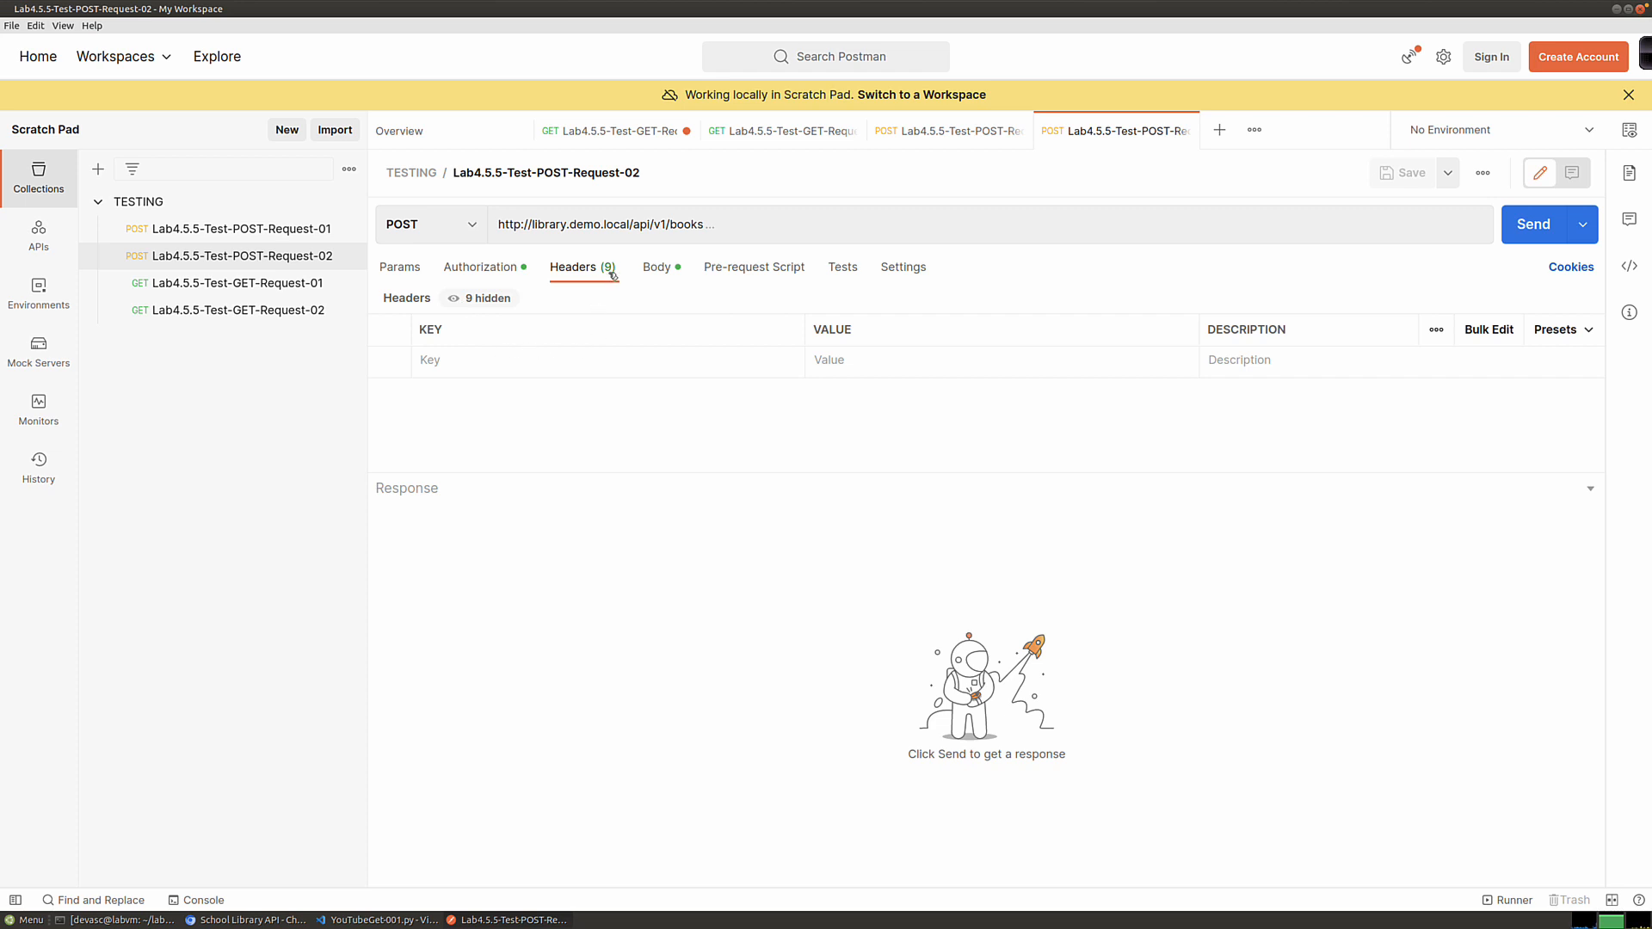
click(487, 298)
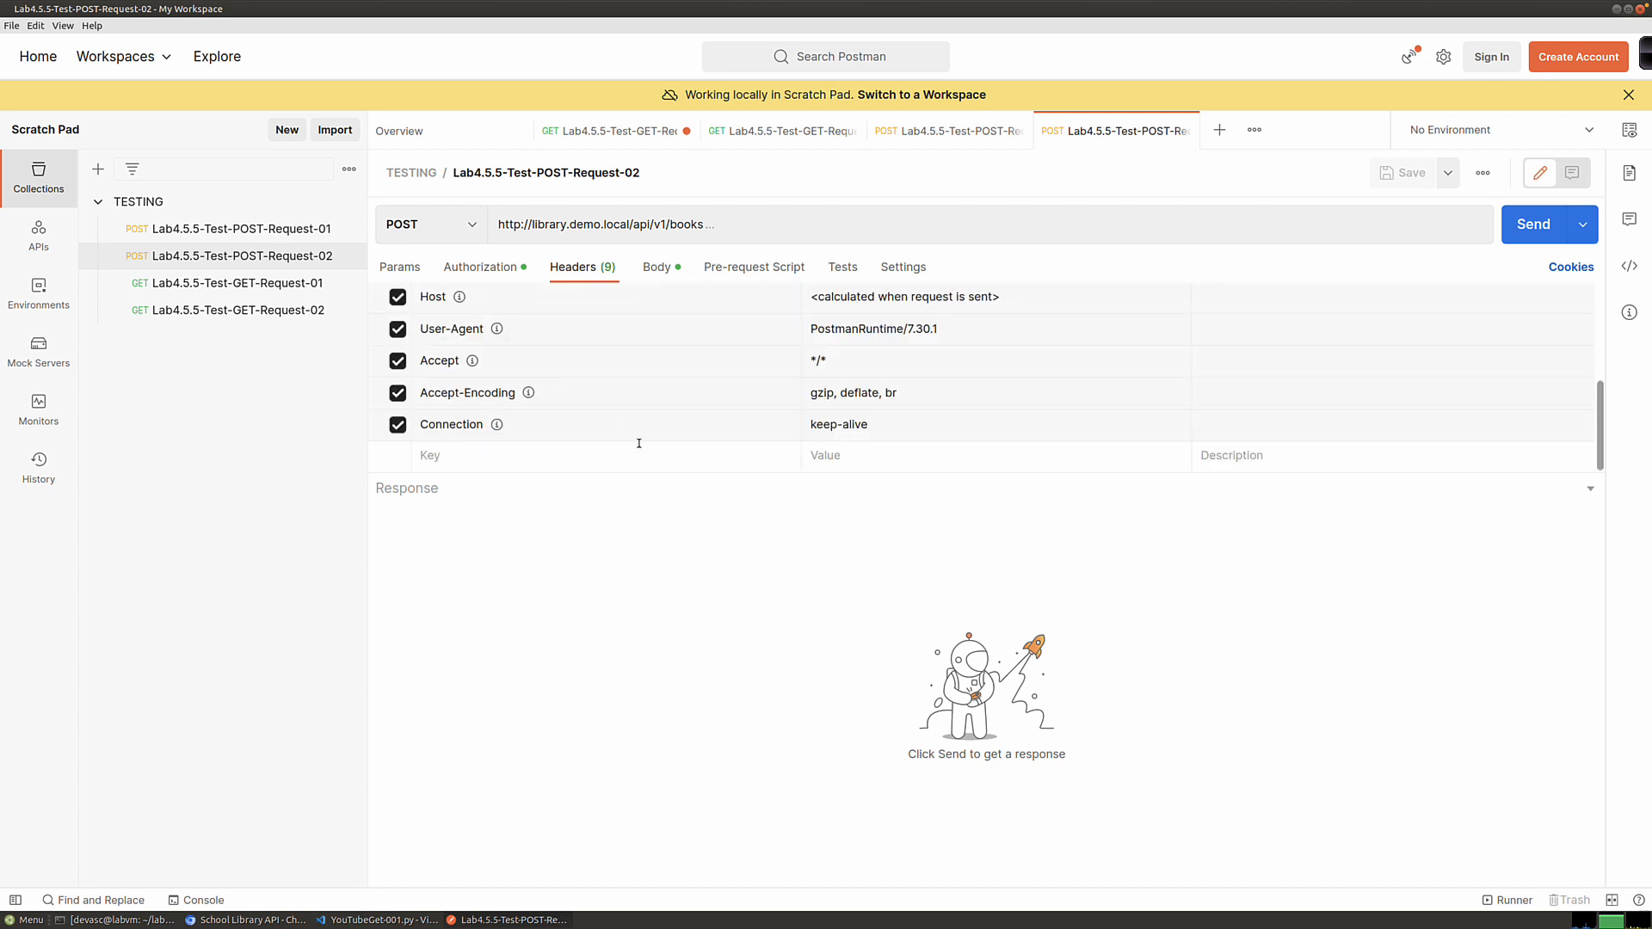
scroll(546, 342, up, 3)
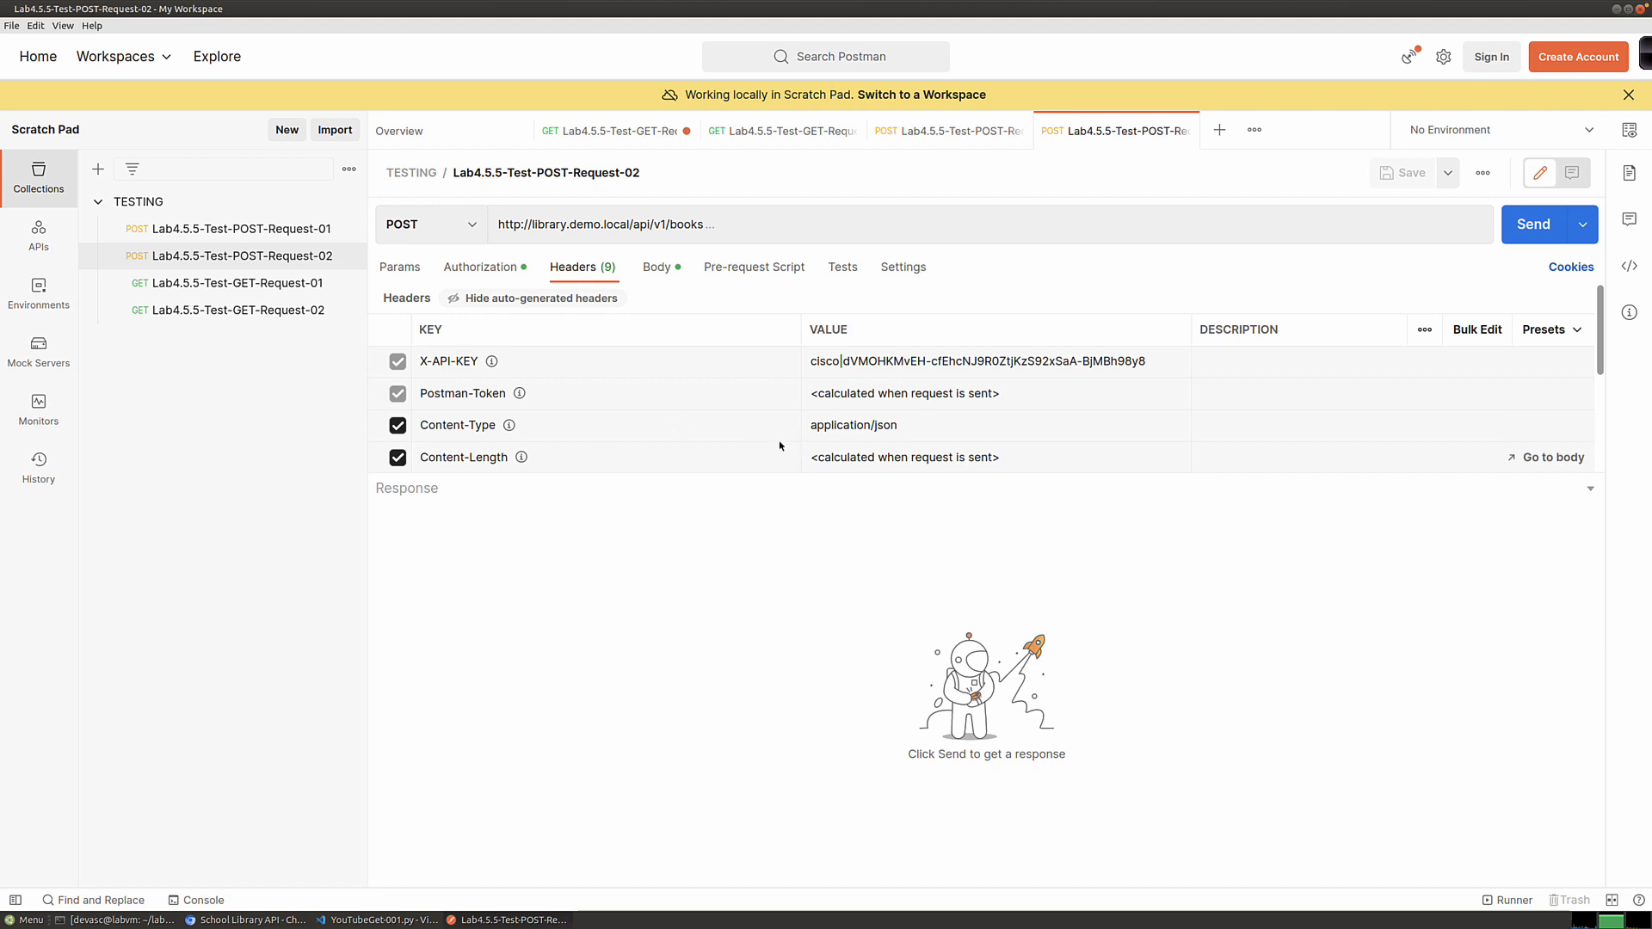
Step: Examine the remaining headers of Lab4.5.5-Test-POST-Request-02 and display its generated Python - Requests code snippet
scroll(730, 434, down, 1)
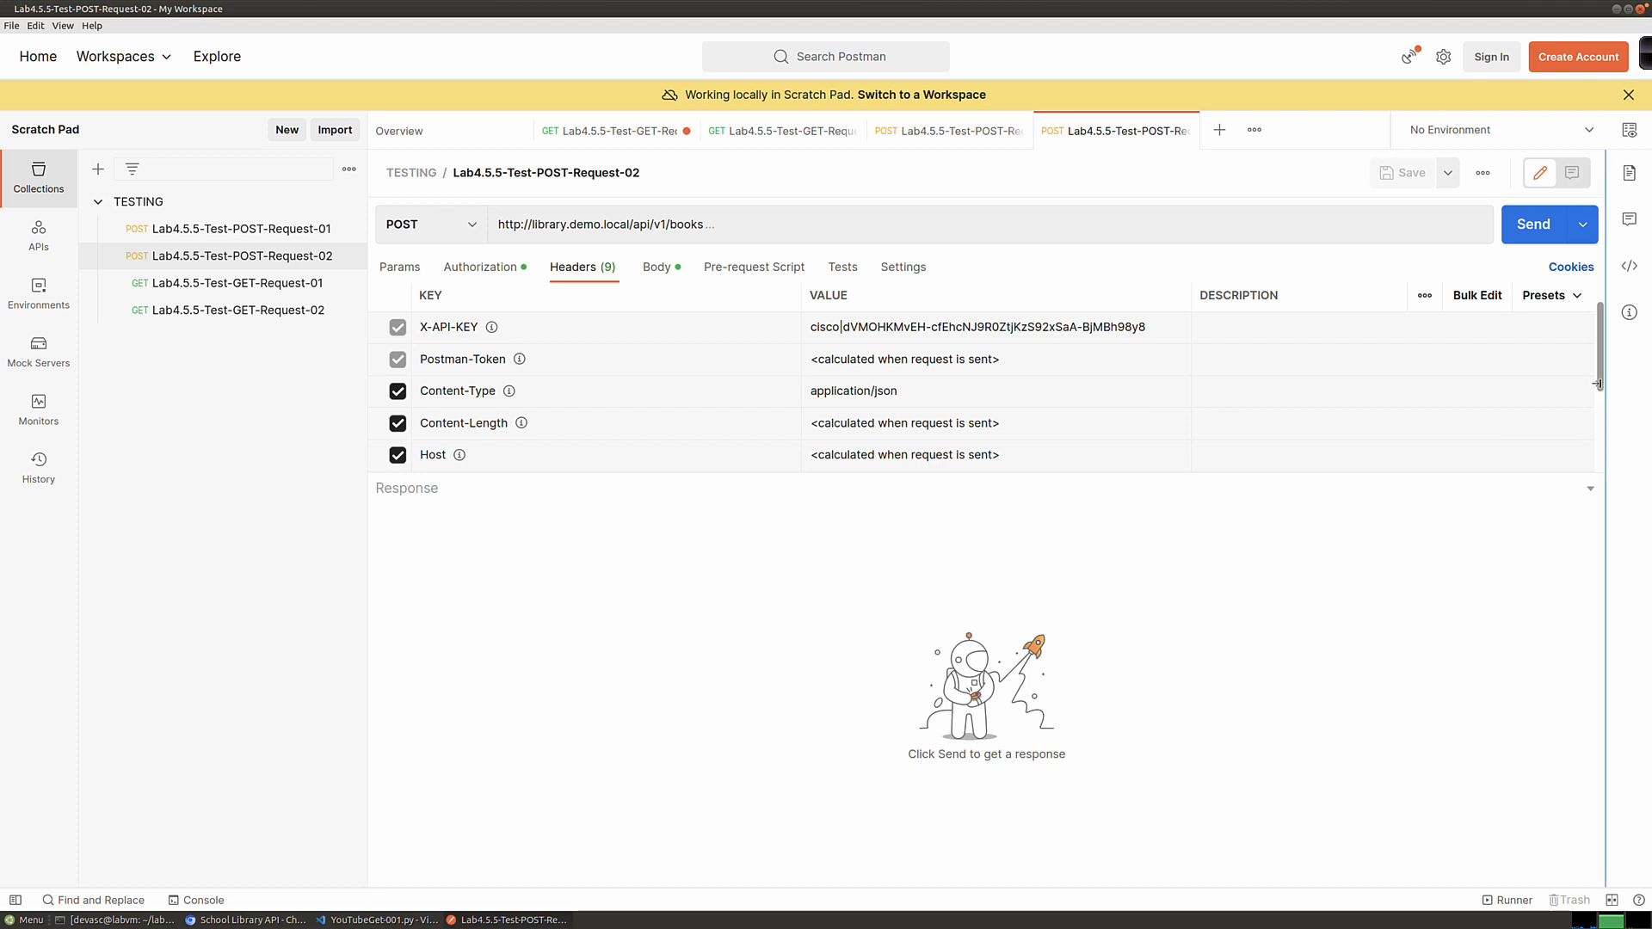
scroll(1597, 404, down, 4)
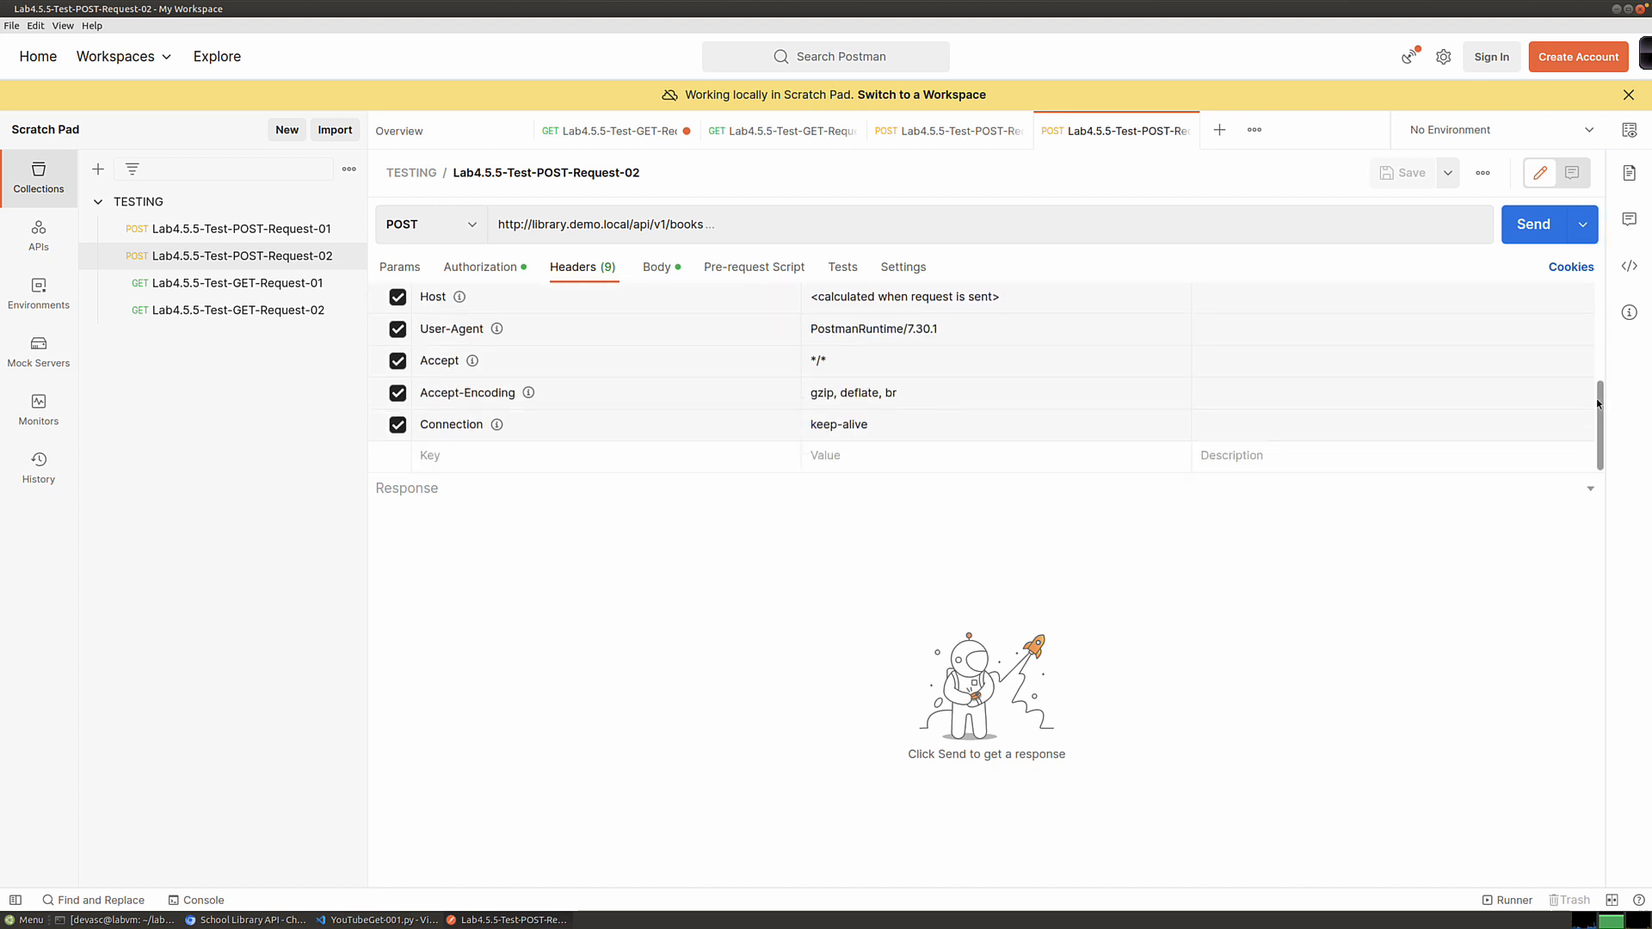
scroll(1598, 388, up, 1)
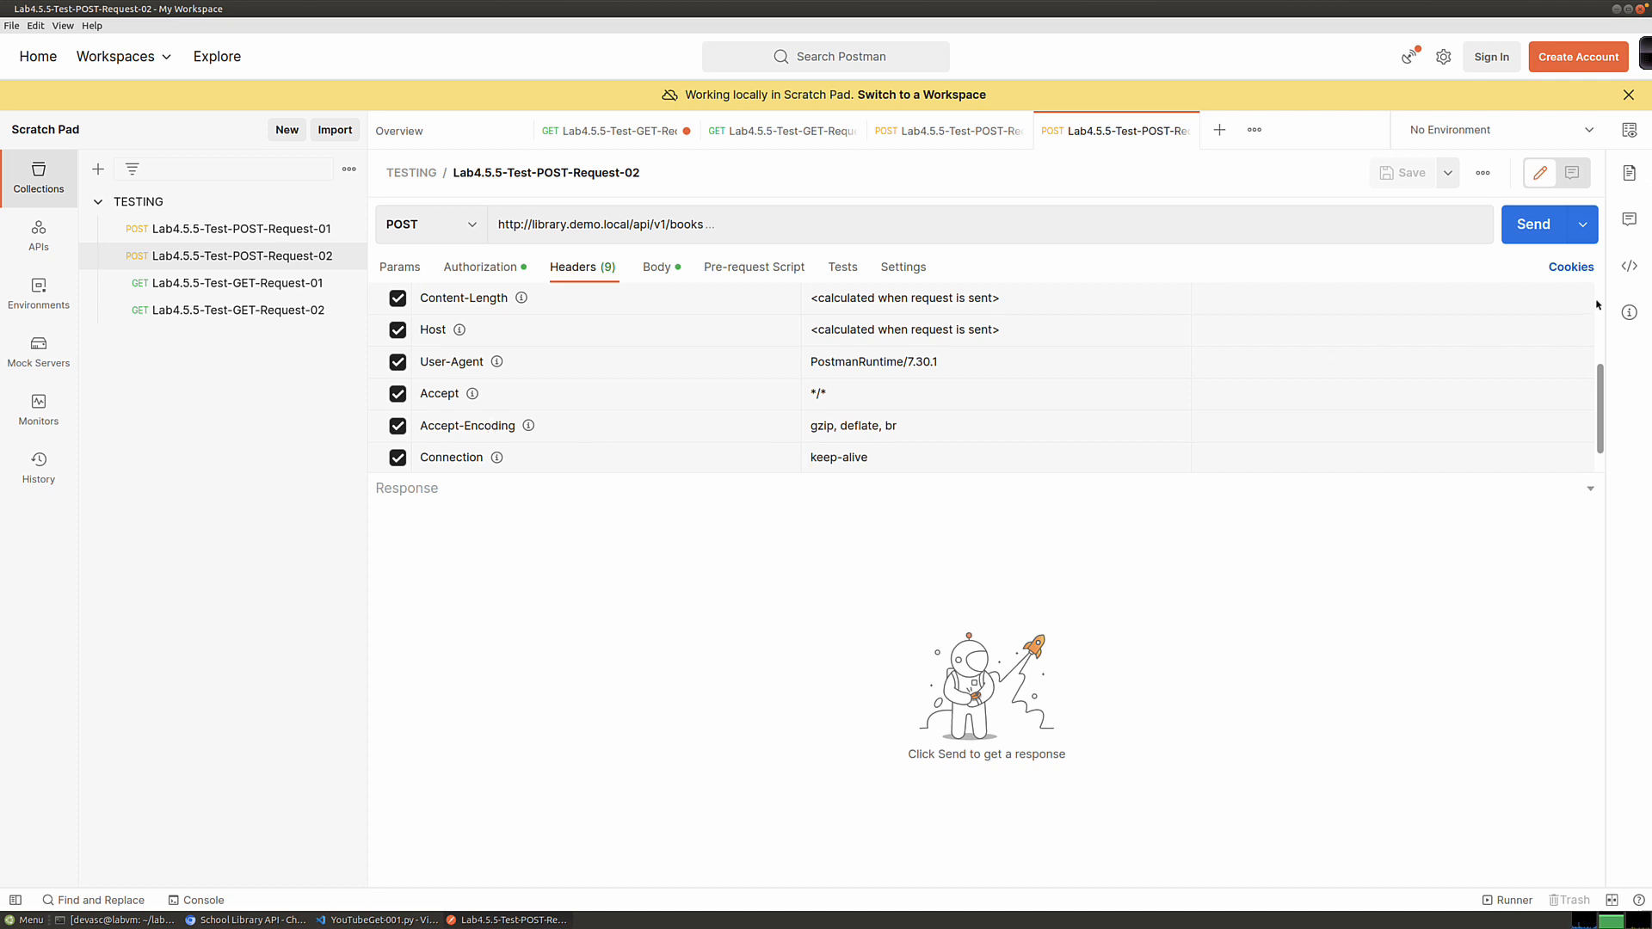
scroll(1598, 298, up, 3)
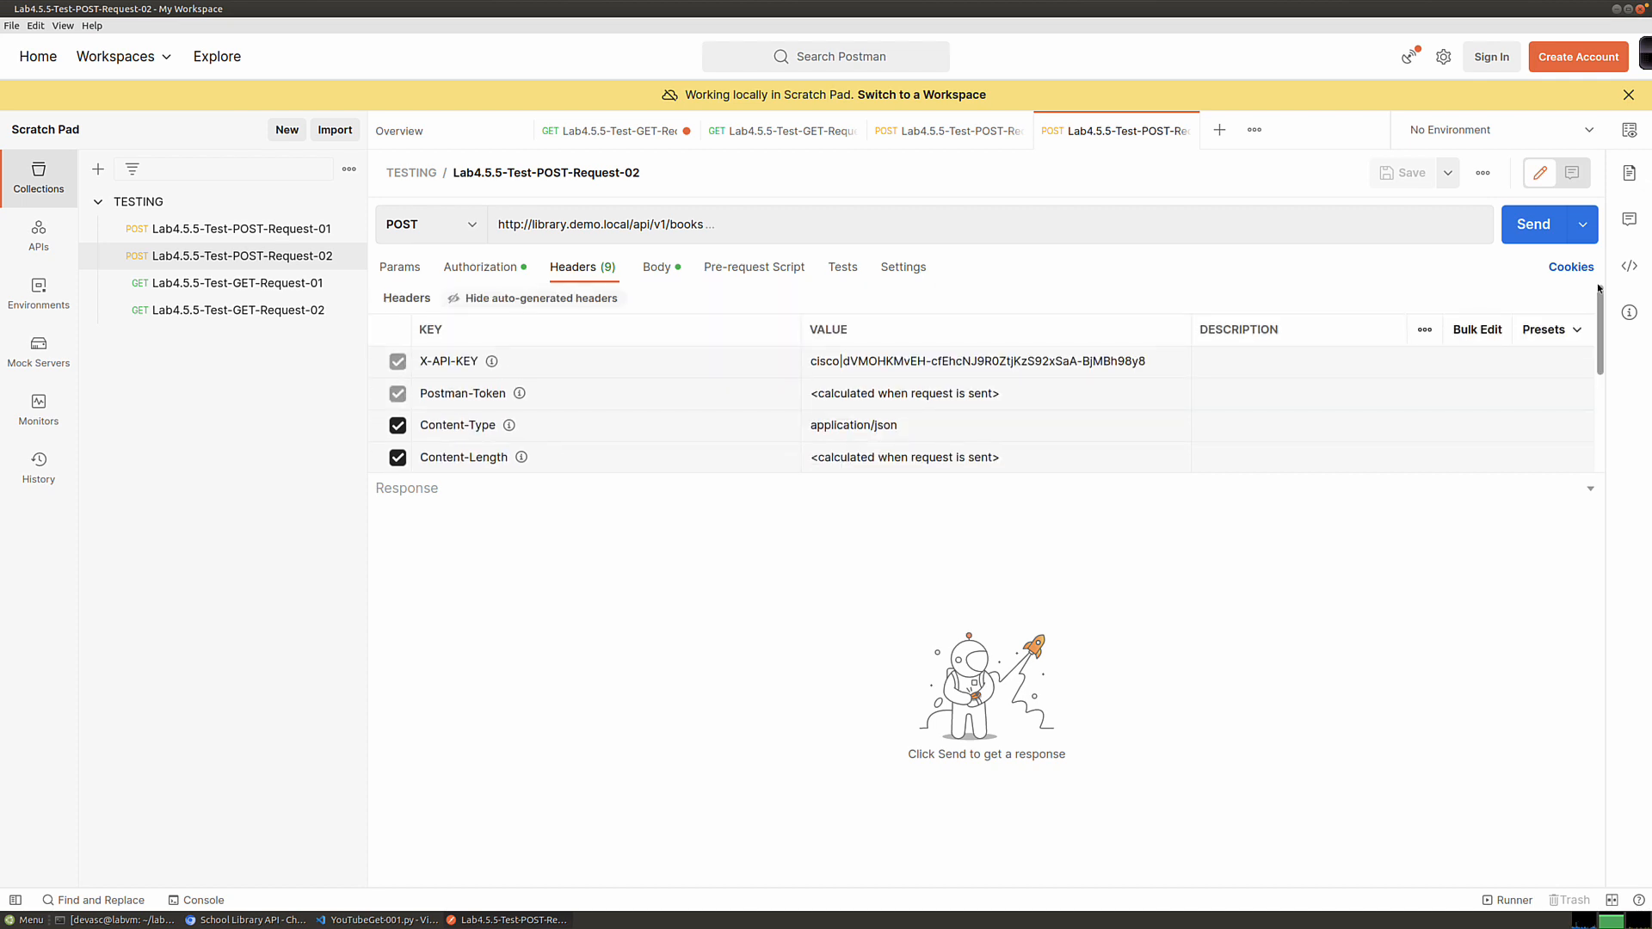
mouse_move(1257, 329)
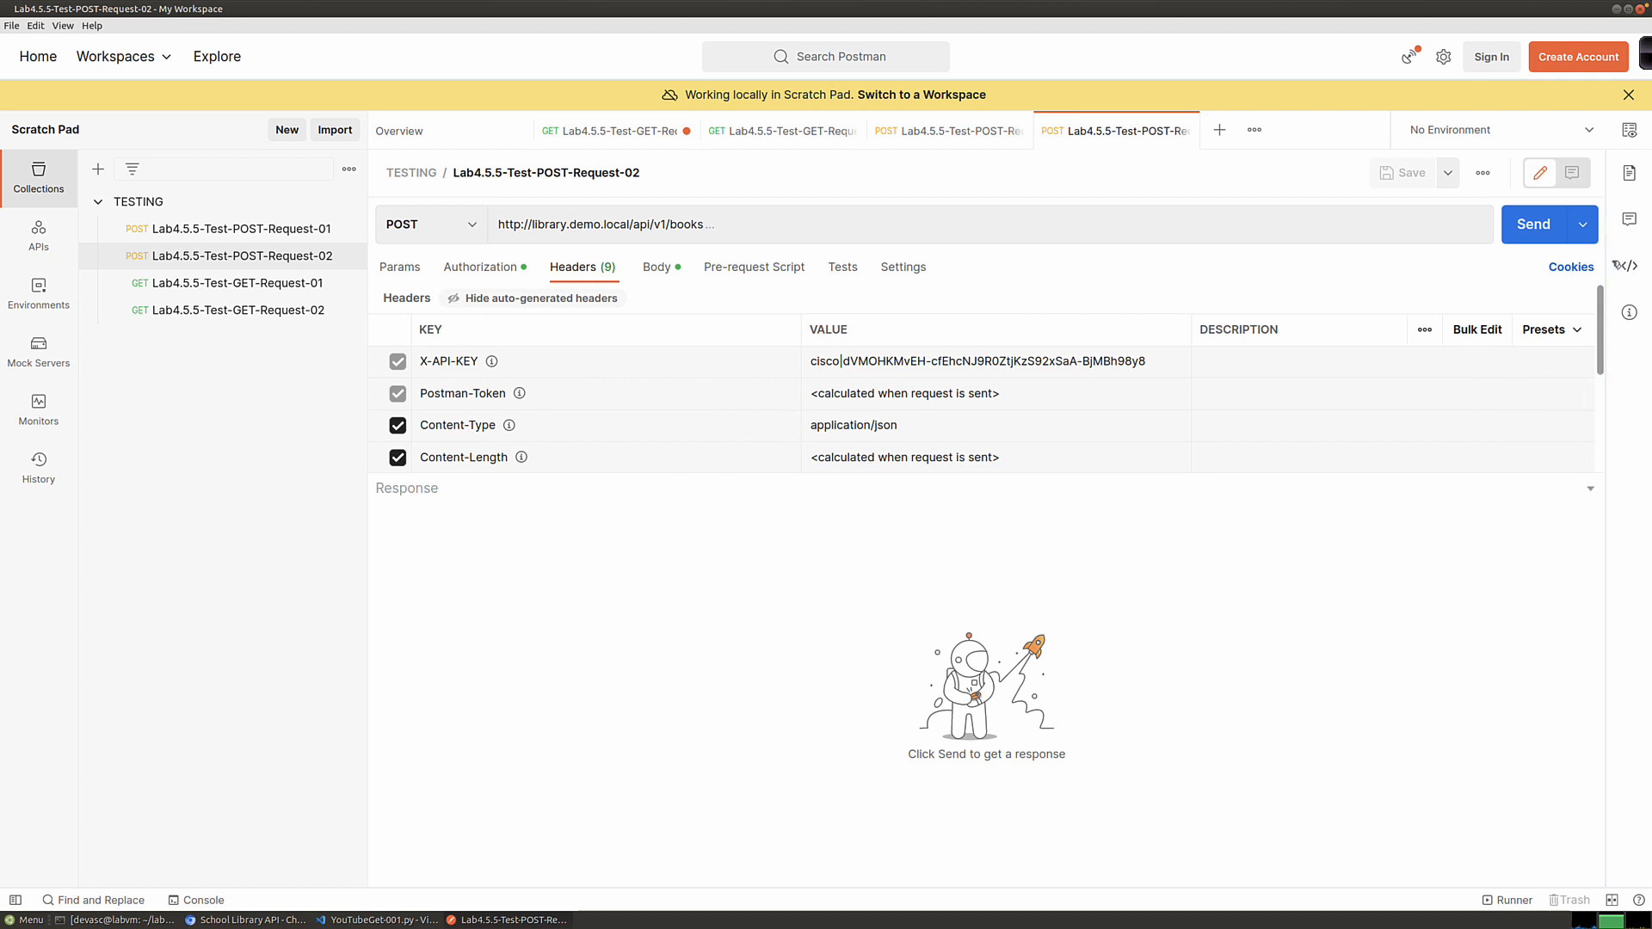
click(1629, 267)
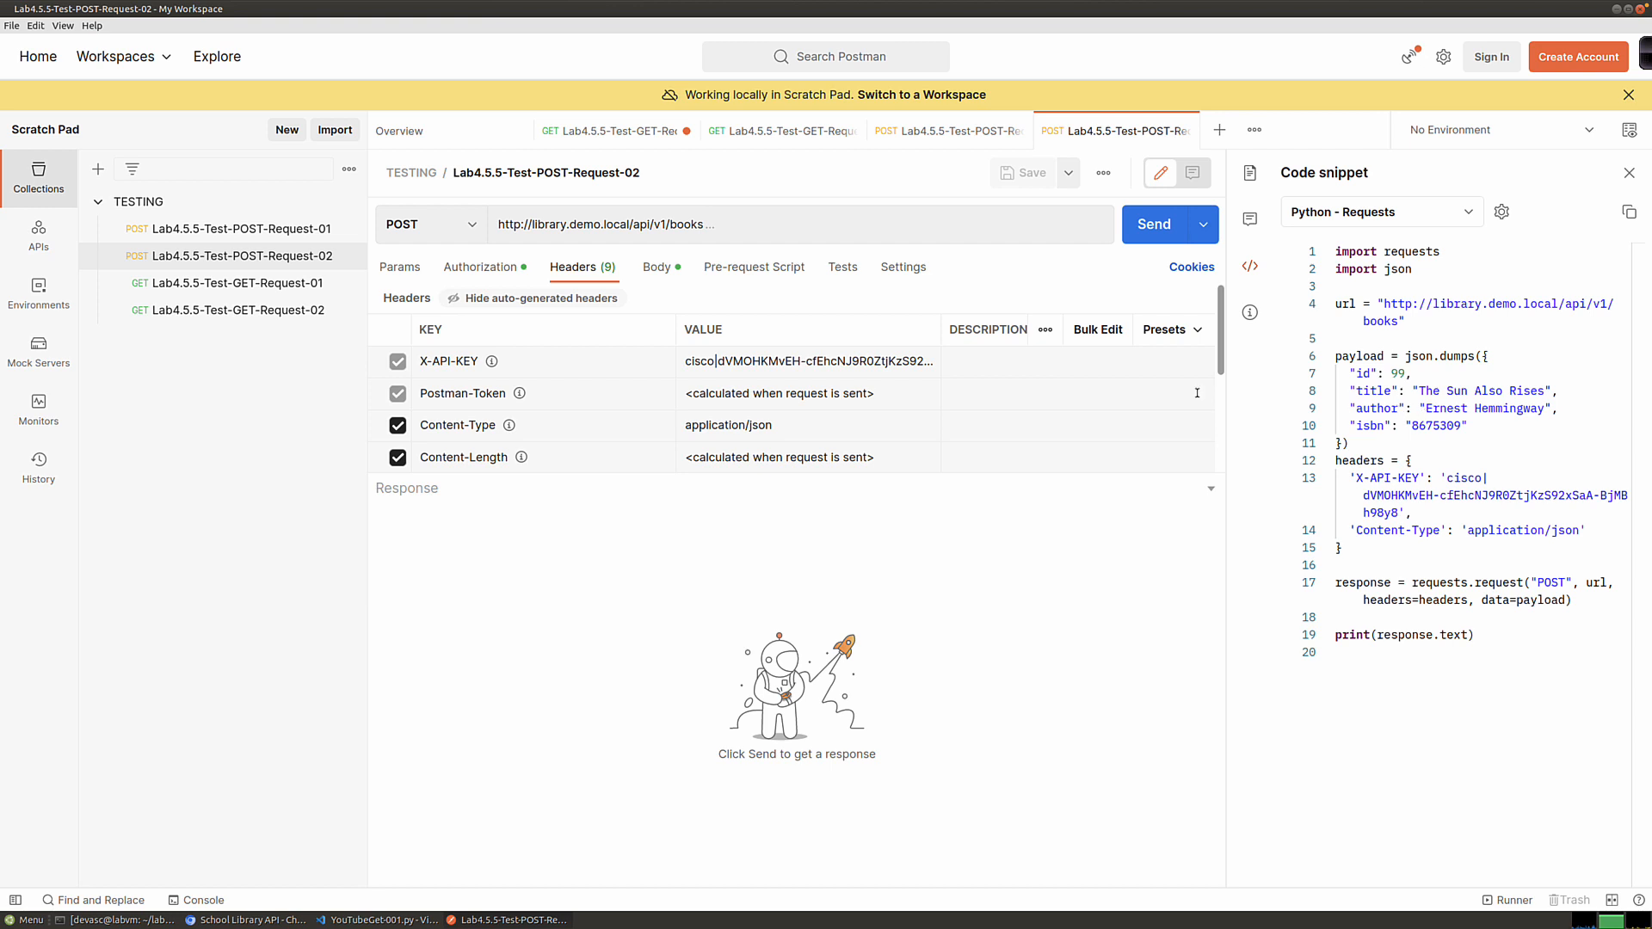
Step: In the request's JSON body, replace the book title with "Unix Bourne Sheel"
click(657, 267)
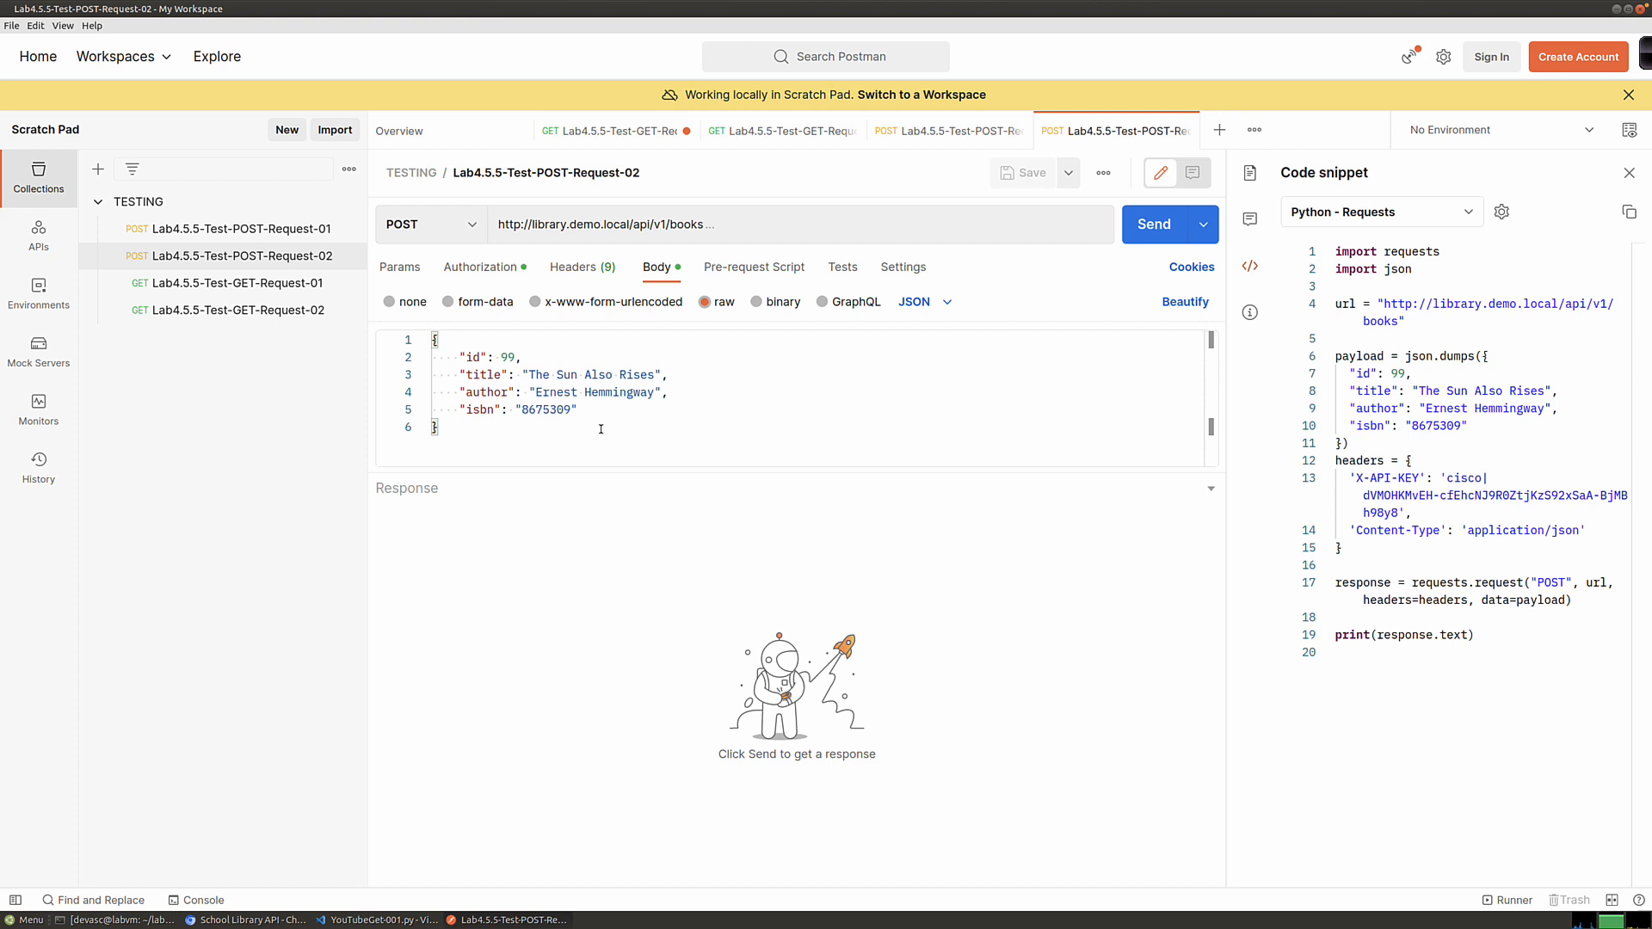
click(652, 376)
key(BackSpace)
key(BackSpace)
key(BackSpace)
key(BackSpace)
key(BackSpace)
key(BackSpace)
key(BackSpace)
key(BackSpace)
key(BackSpace)
key(BackSpace)
key(BackSpace)
key(BackSpace)
key(BackSpace)
key(BackSpace)
key(BackSpace)
key(BackSpace)
key(BackSpace)
key(BackSpace)
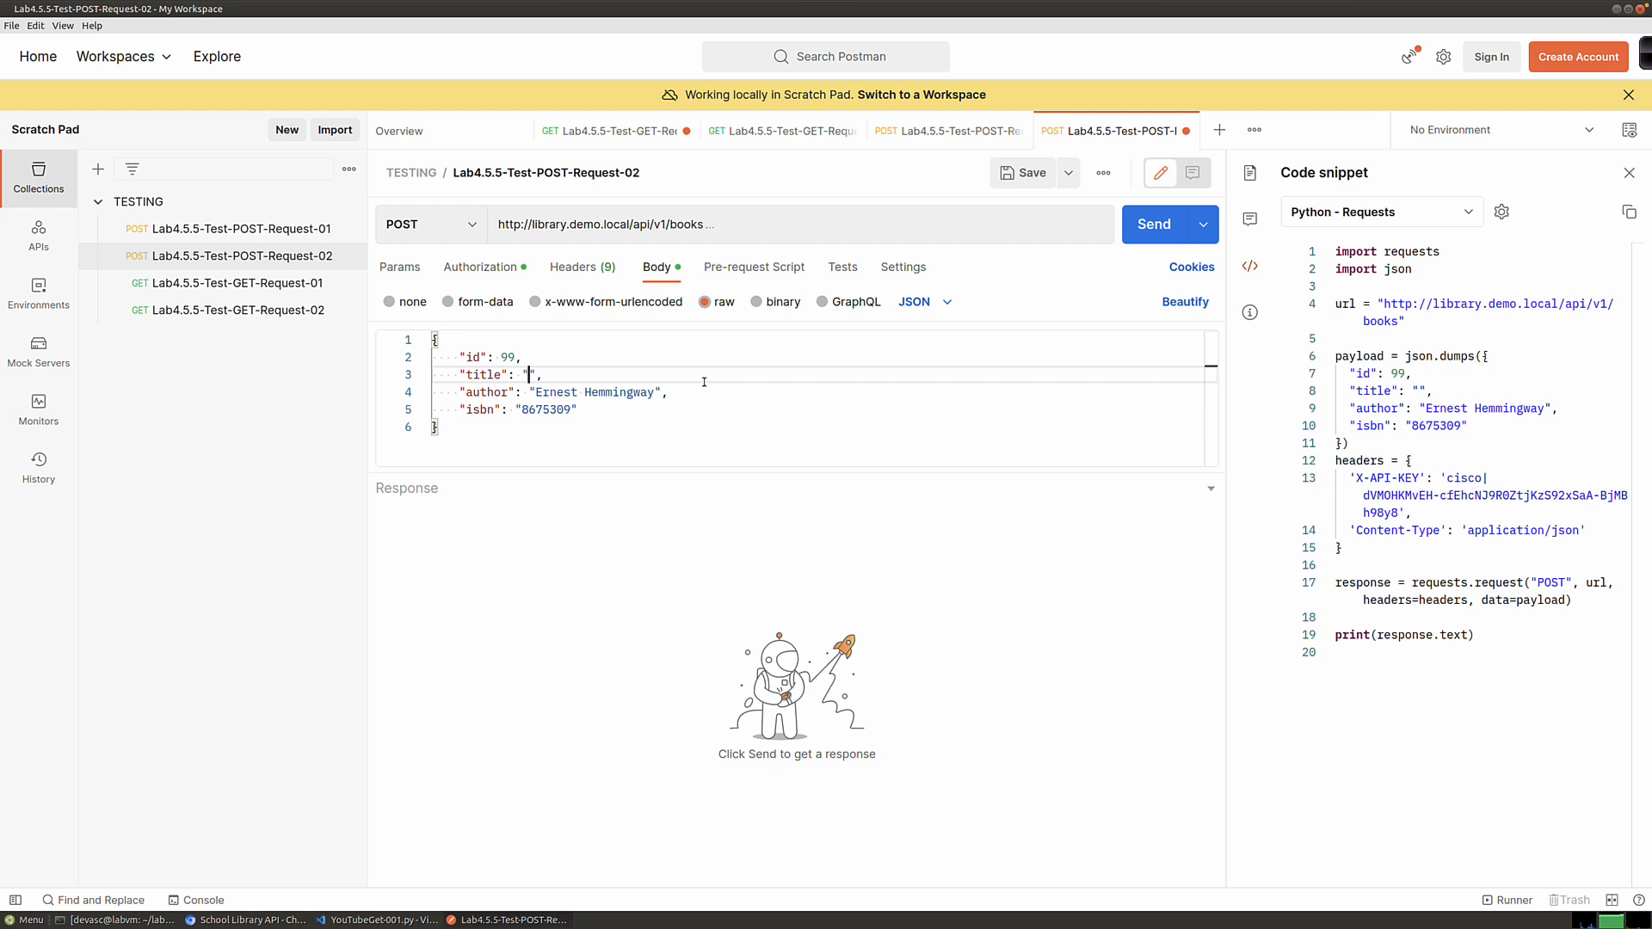
text(Unix Bourne Sheel)
Step: Replace the author value in the JSON body with "Stephen Bourne"
key(Down)
key(Right)
key(BackSpace)
key(BackSpace)
key(BackSpace)
key(BackSpace)
key(BackSpace)
key(BackSpace)
key(BackSpace)
key(BackSpace)
key(BackSpace)
key(BackSpace)
key(BackSpace)
key(BackSpace)
key(BackSpace)
key(BackSpace)
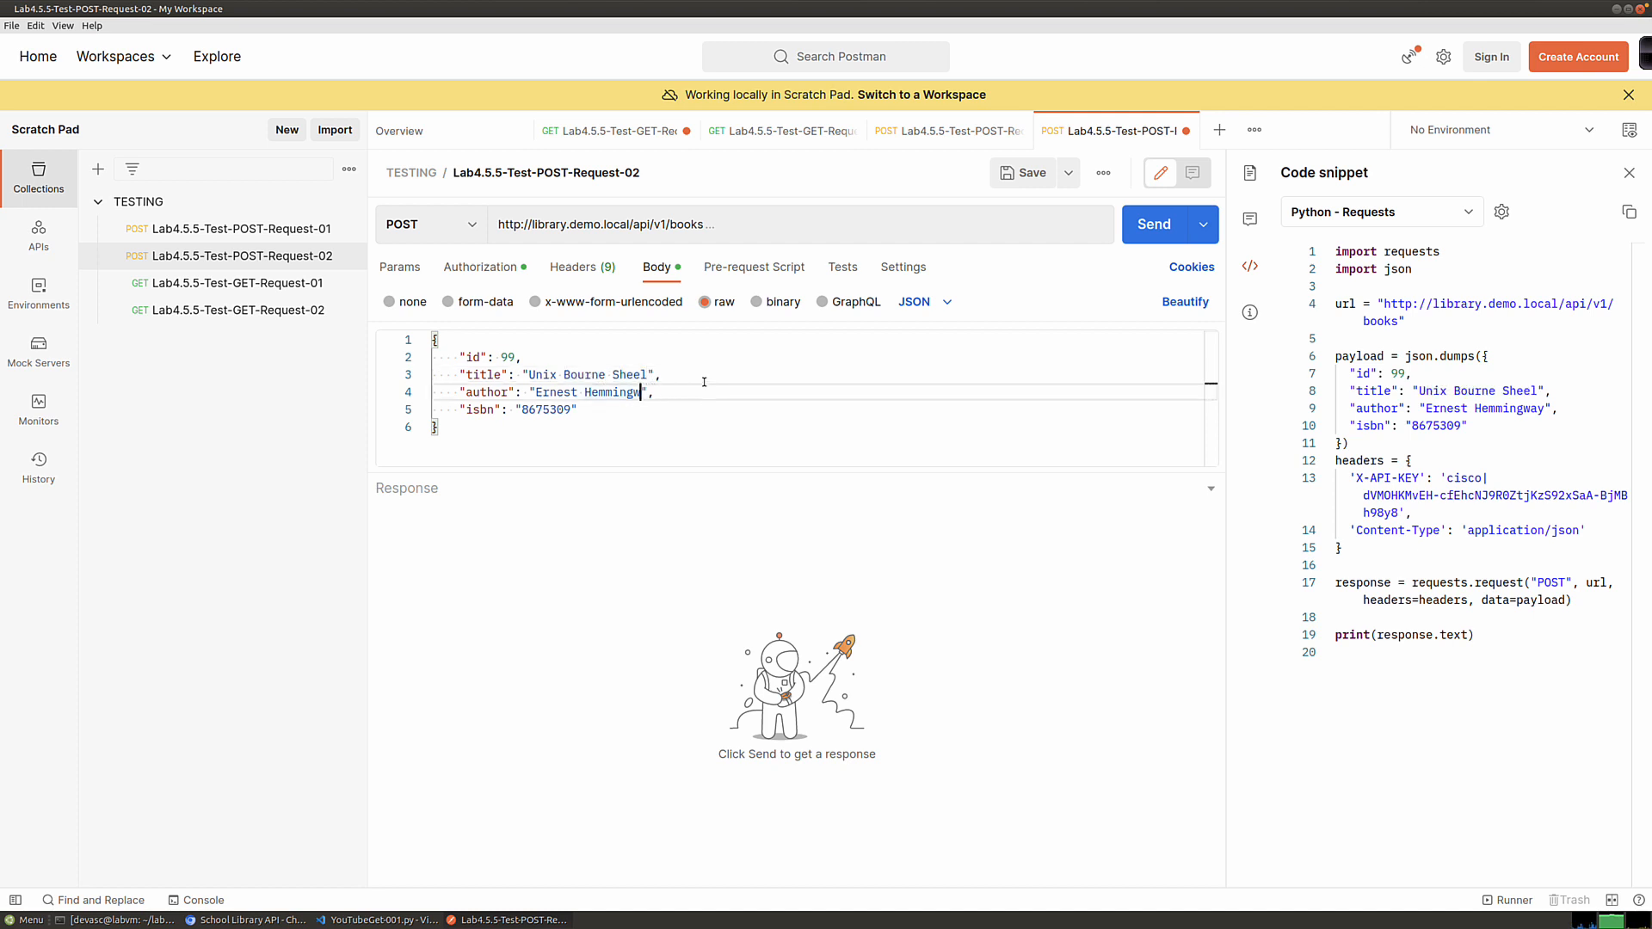
key(BackSpace)
key(BackSpace)
key(BackSpace)
text(Stephen Bourne)
Step: Set the isbn value in the JSON body to "987654321"
key(Down)
key(Left)
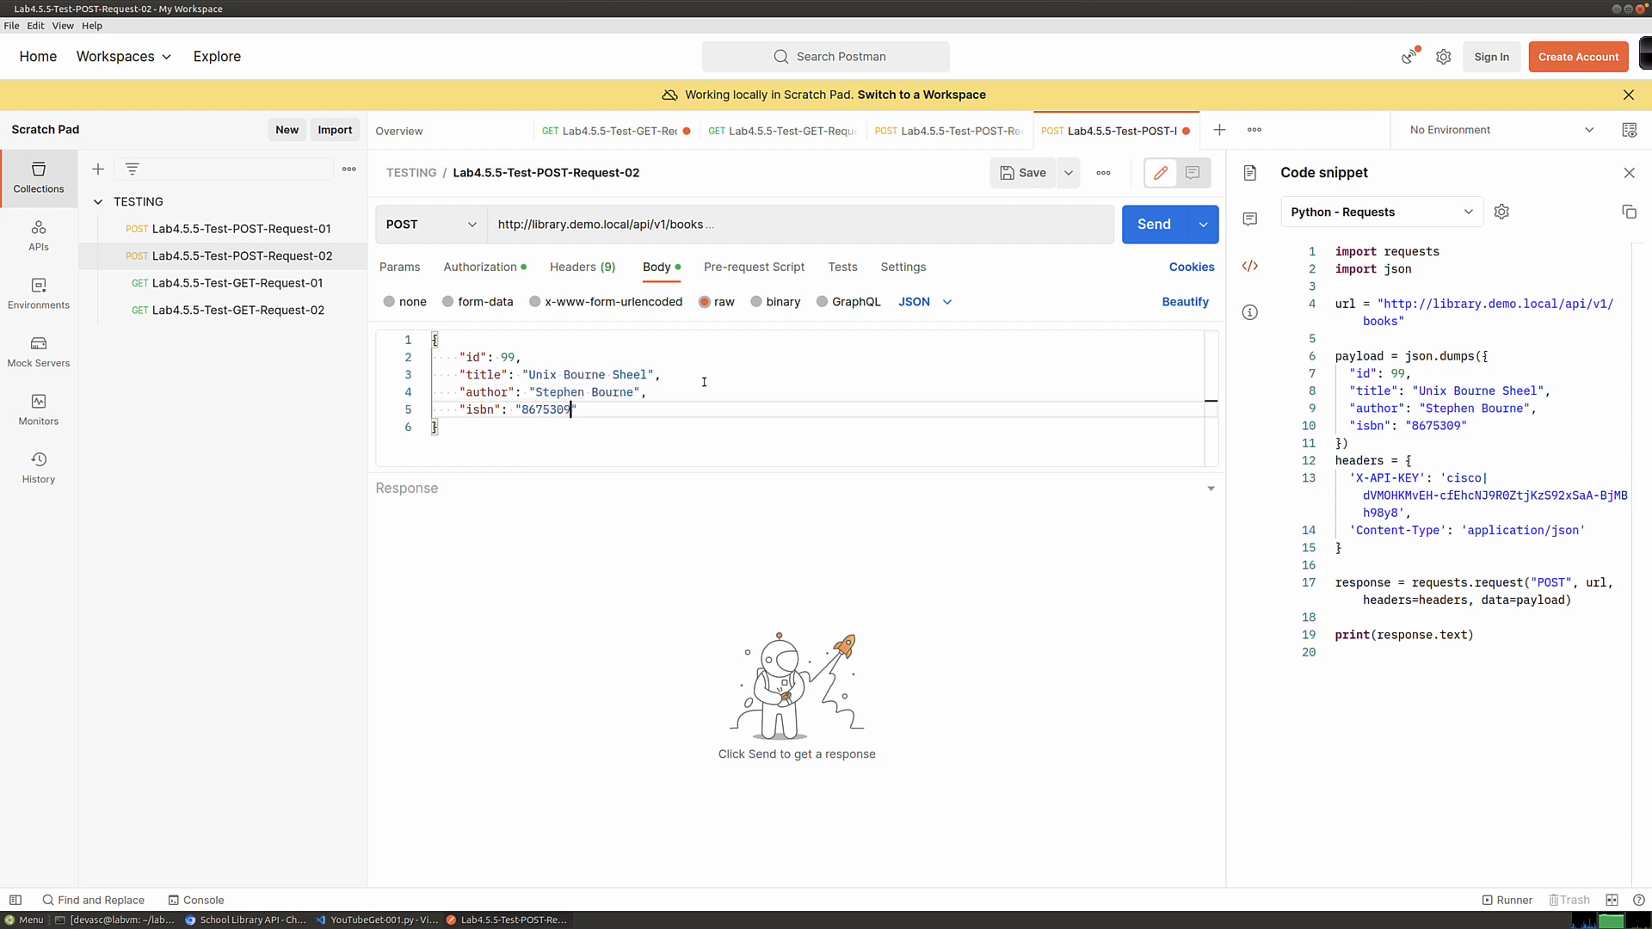
key(BackSpace)
key(BackSpace)
key(BackSpace)
key(BackSpace)
key(BackSpace)
key(BackSpace)
key(BackSpace)
text(987654321)
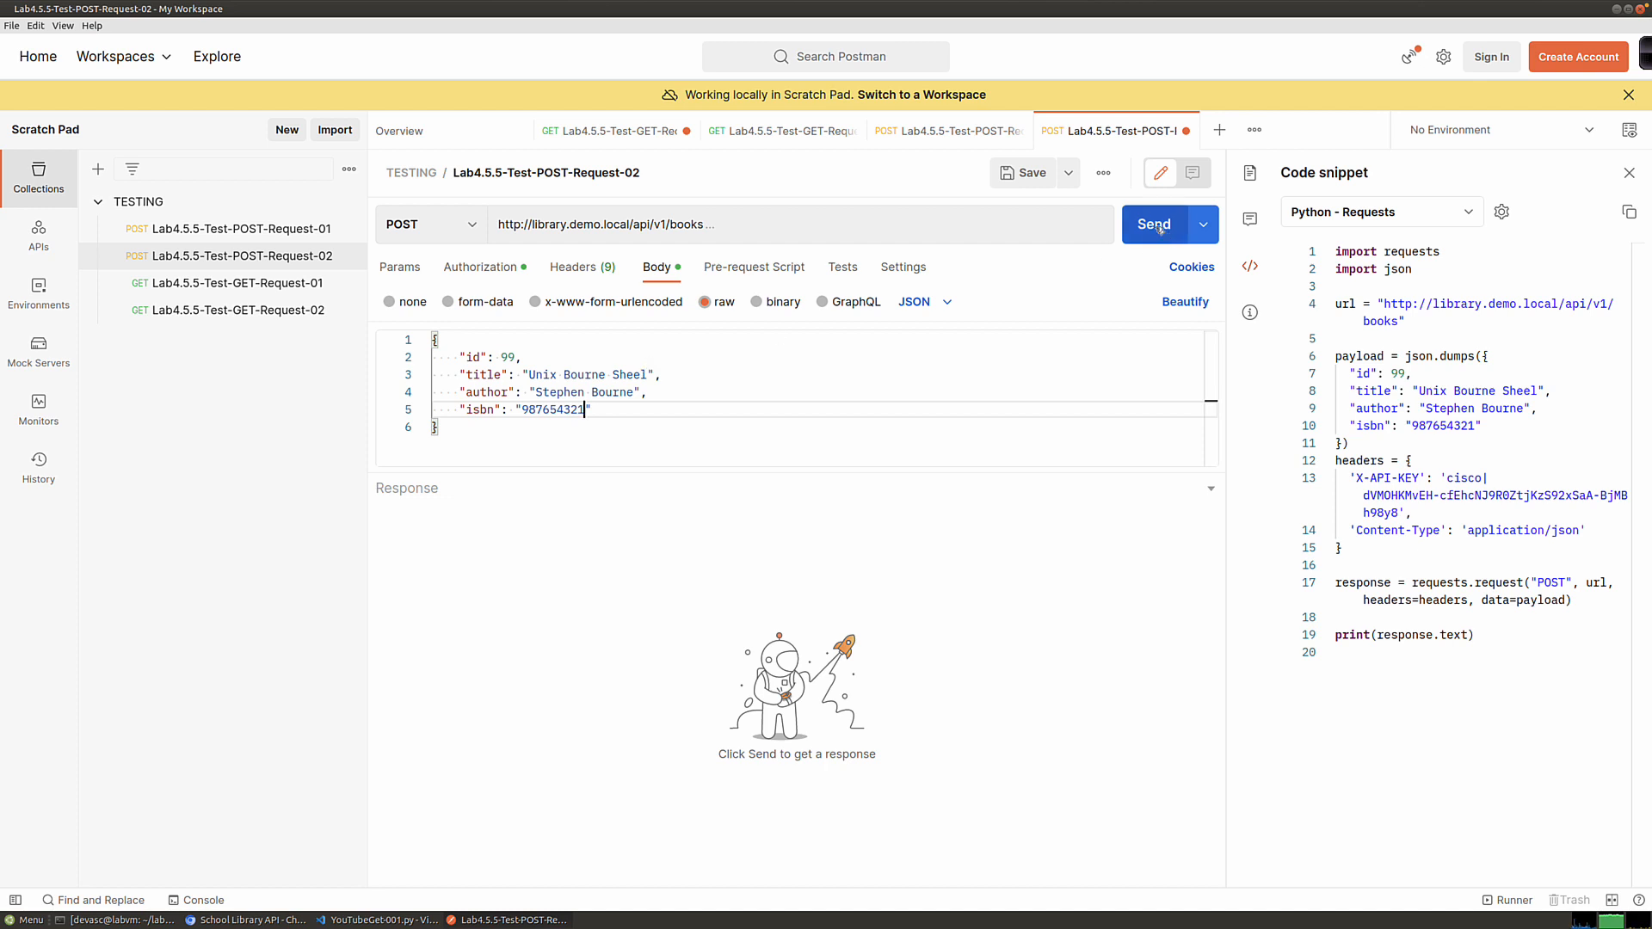
Step: Save Lab4.5.5-Test-POST-Request-02, send it to add the book, and check the response status
click(400, 266)
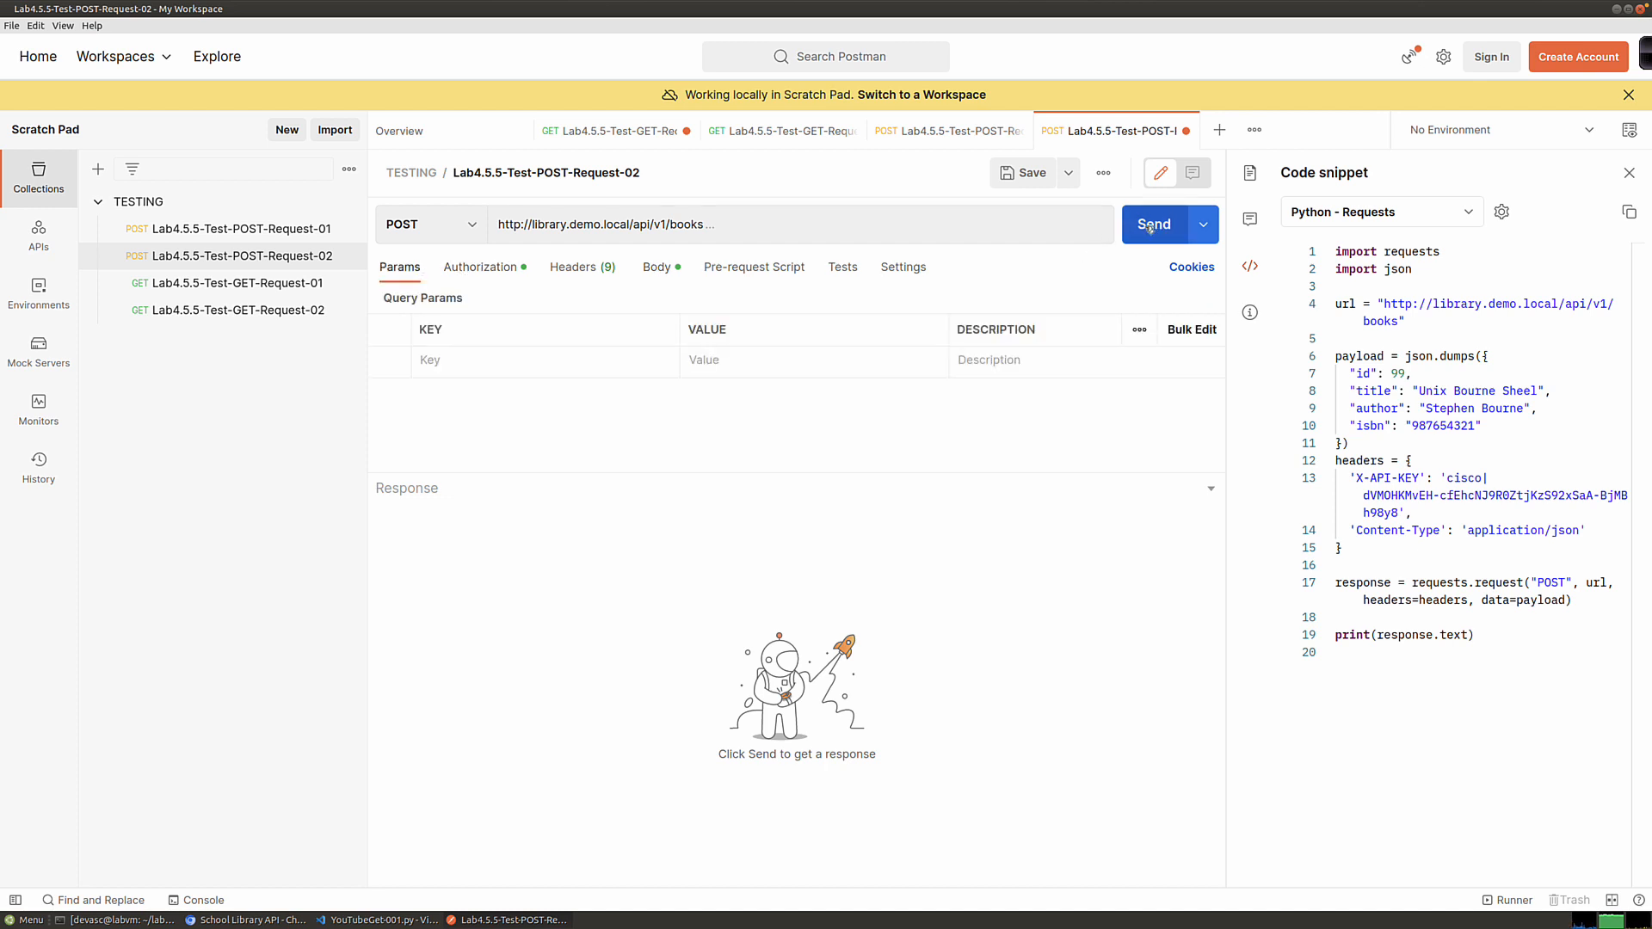
click(1011, 174)
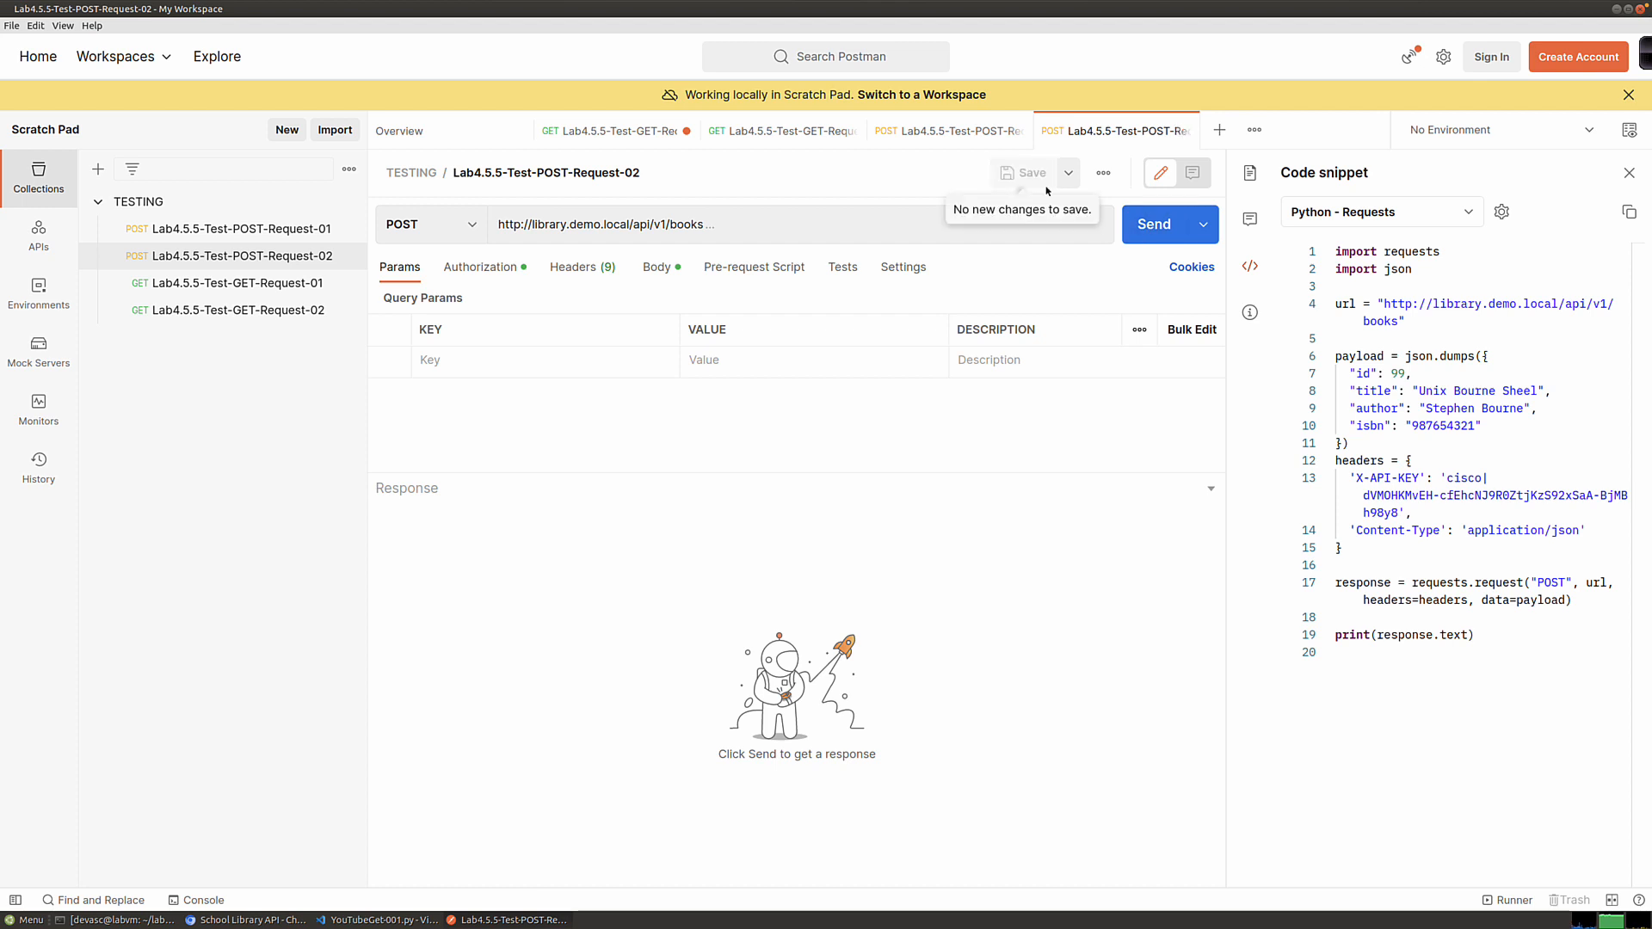
click(1159, 228)
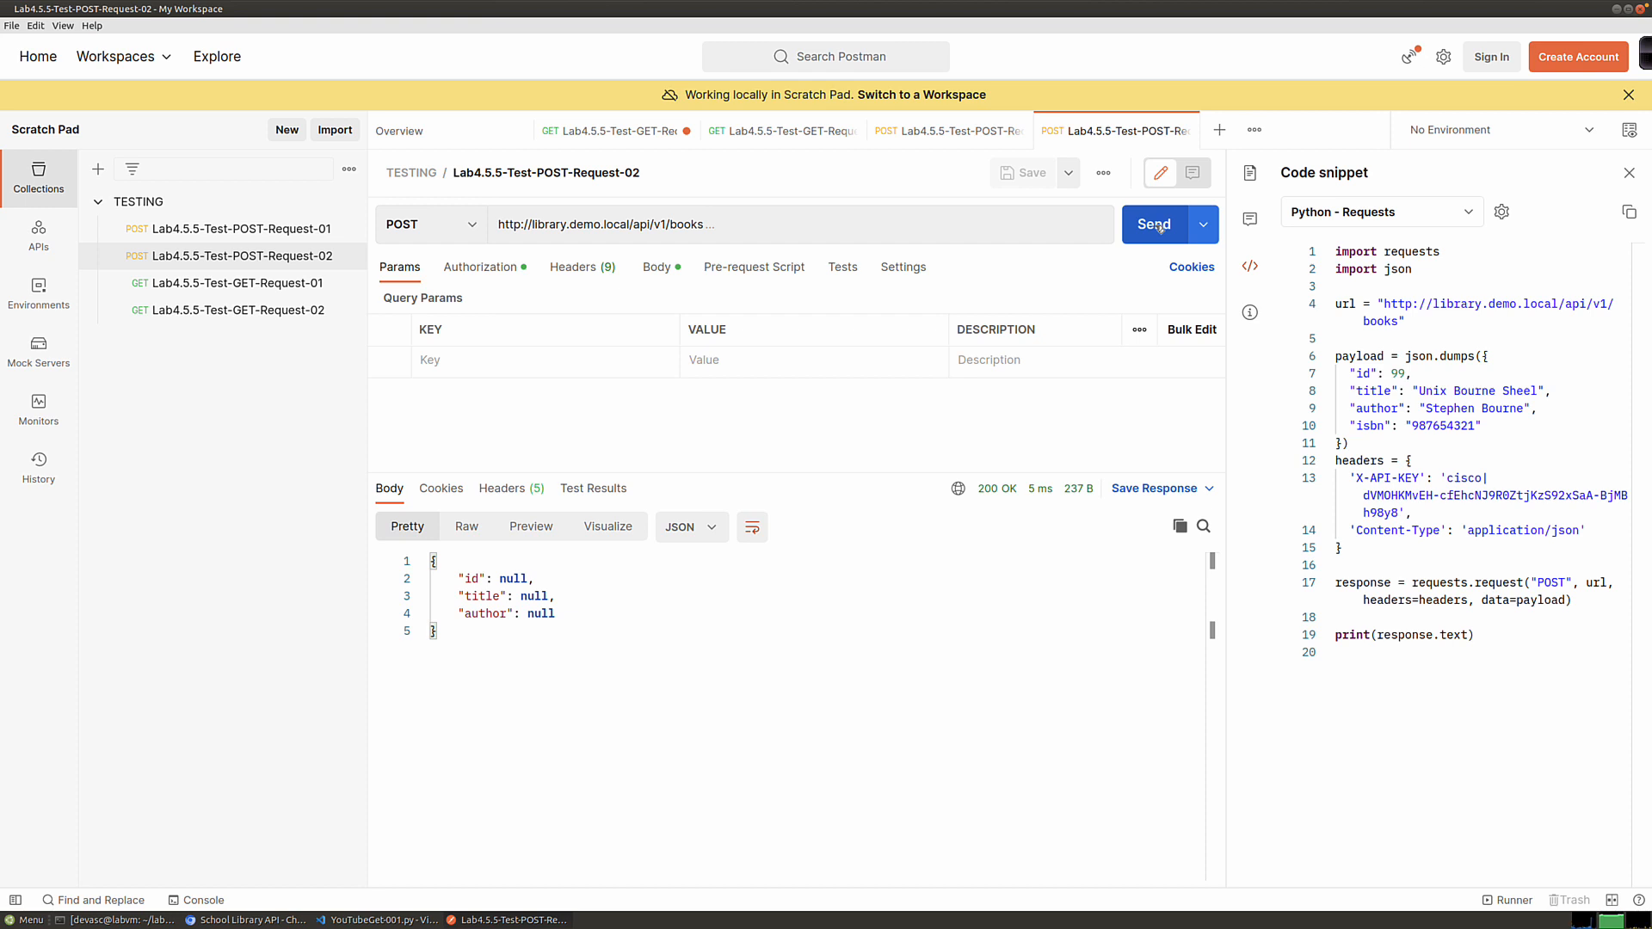
mouse_move(999, 490)
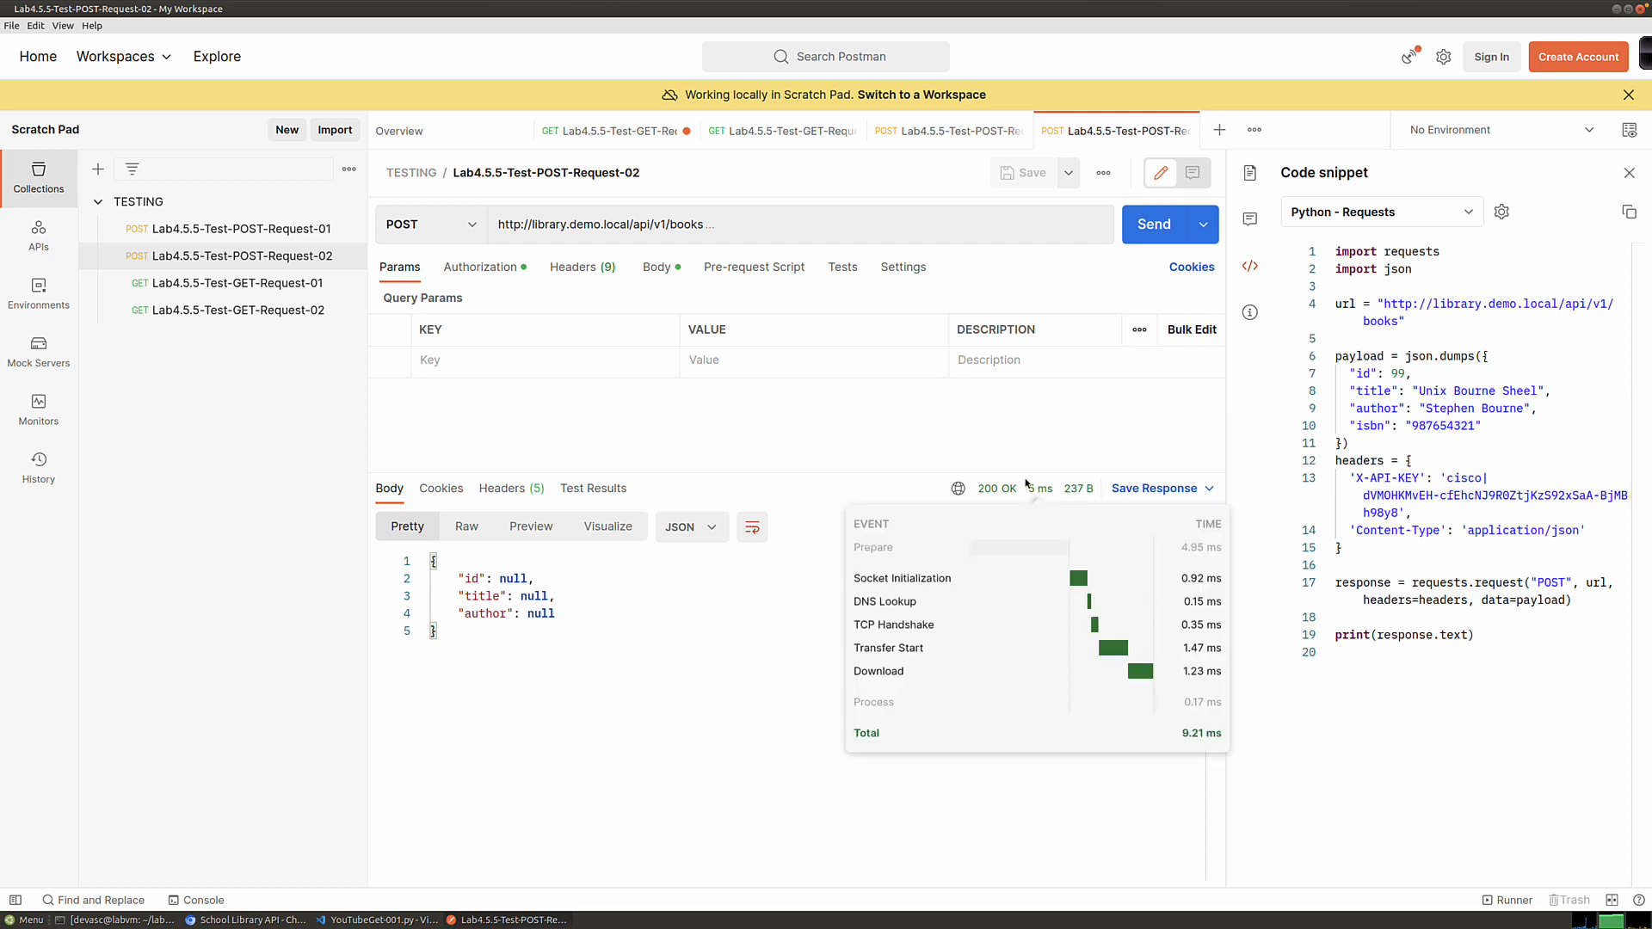
Step: Open Lab4.5.5-Test-GET-Request-01, send it again and read through the returned book list
click(257, 287)
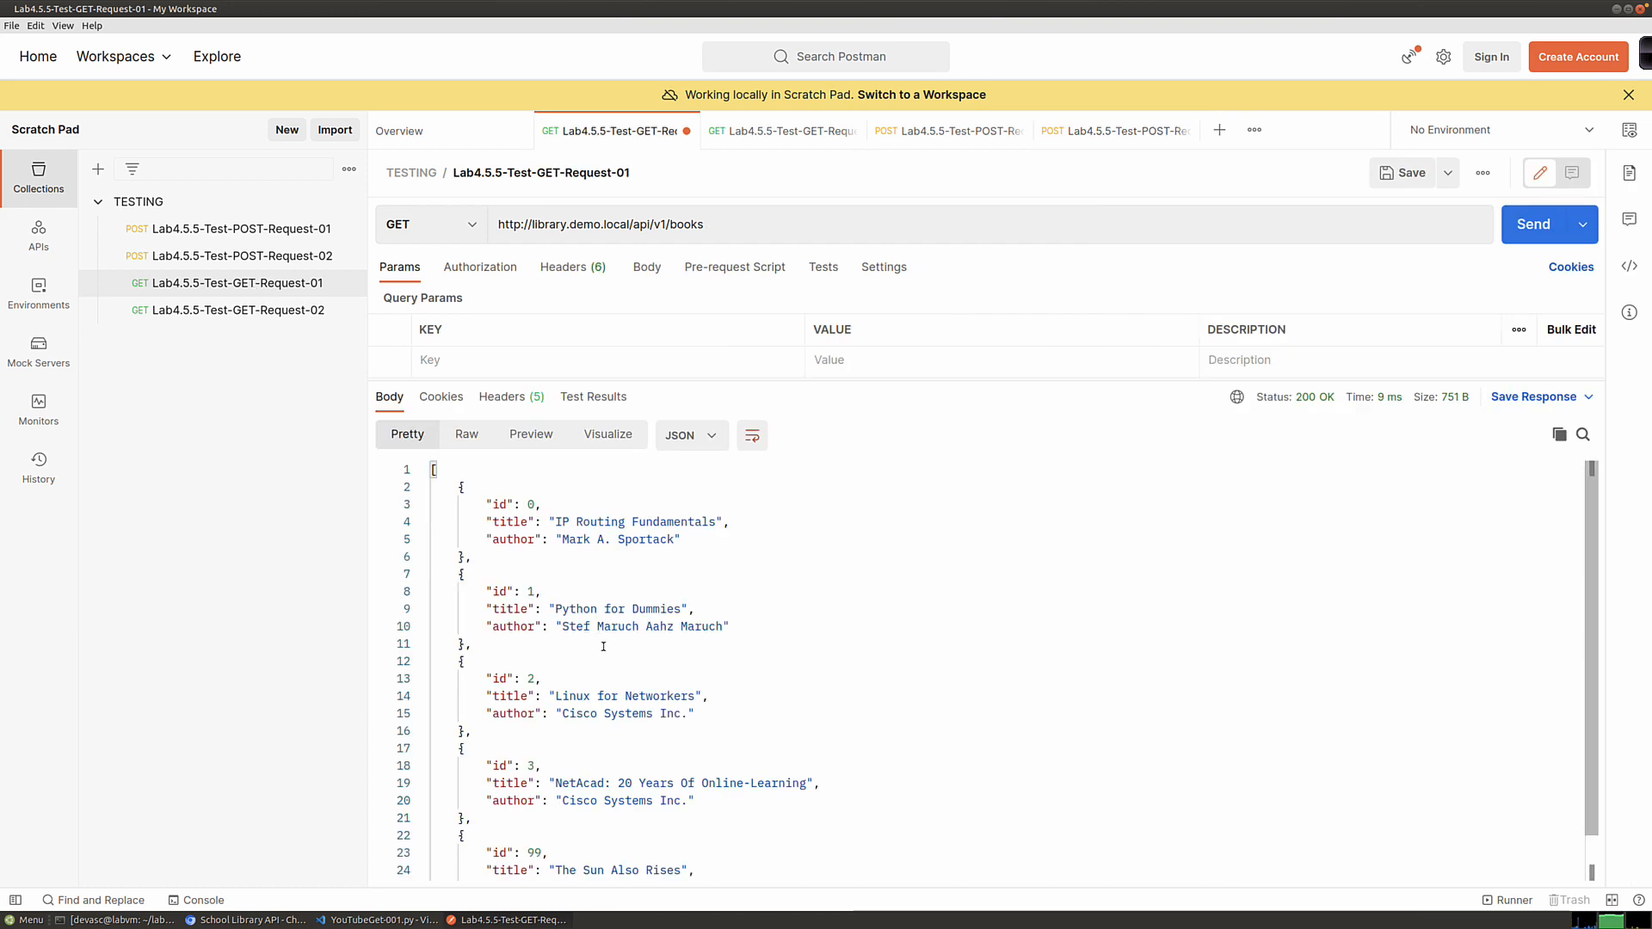
click(1534, 225)
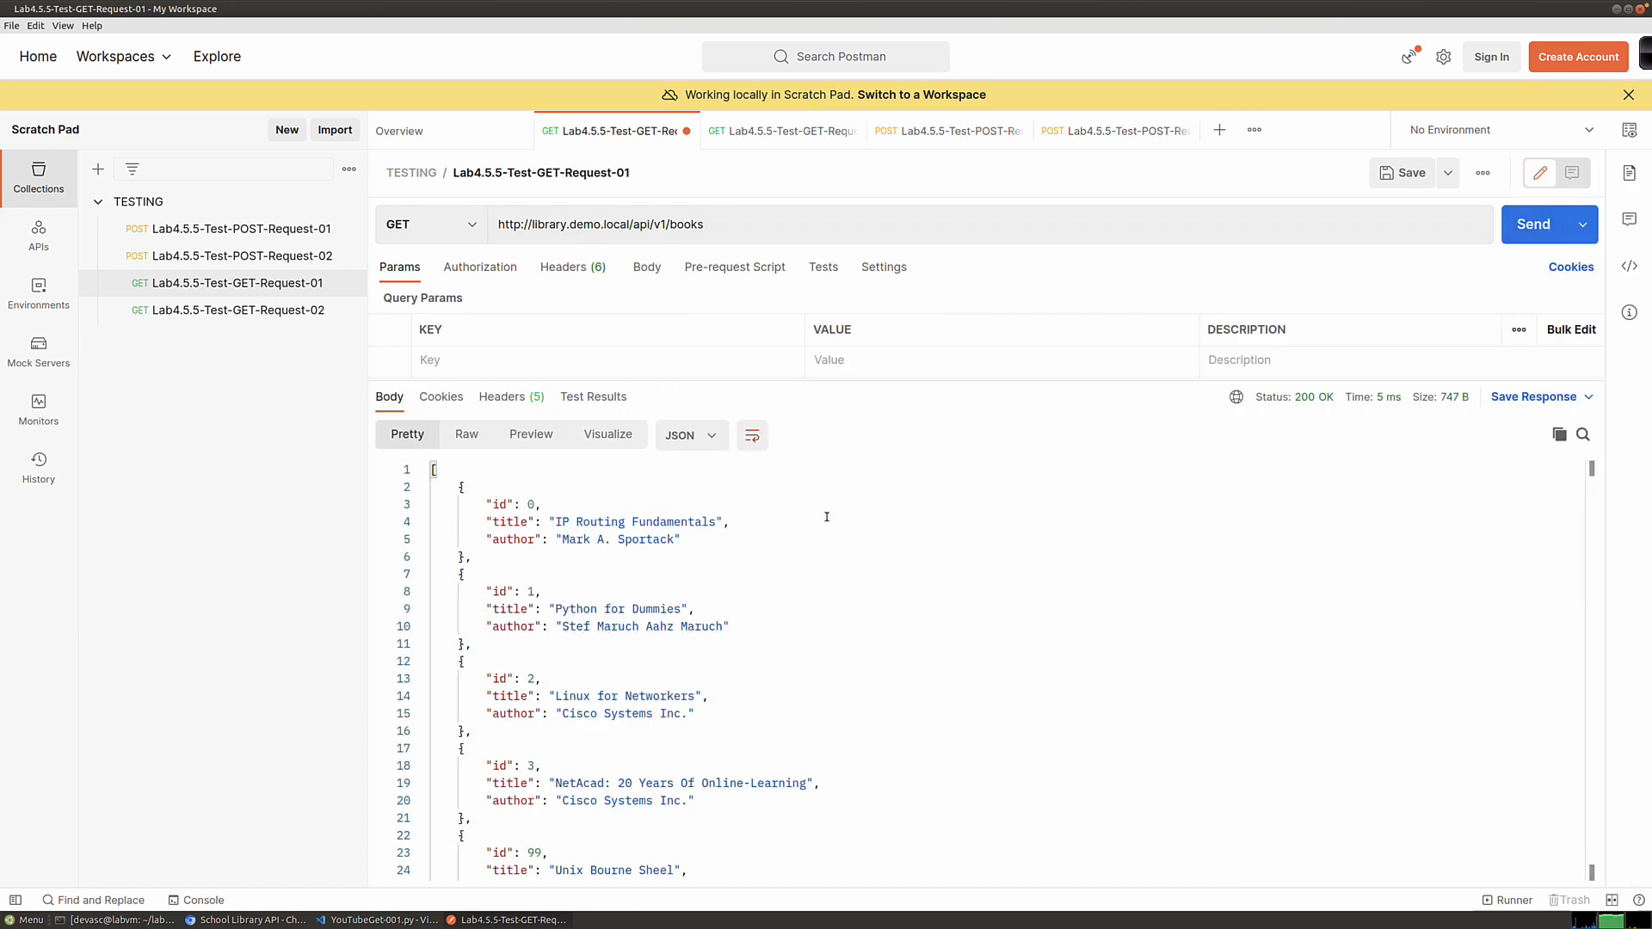
scroll(769, 569, down, 2)
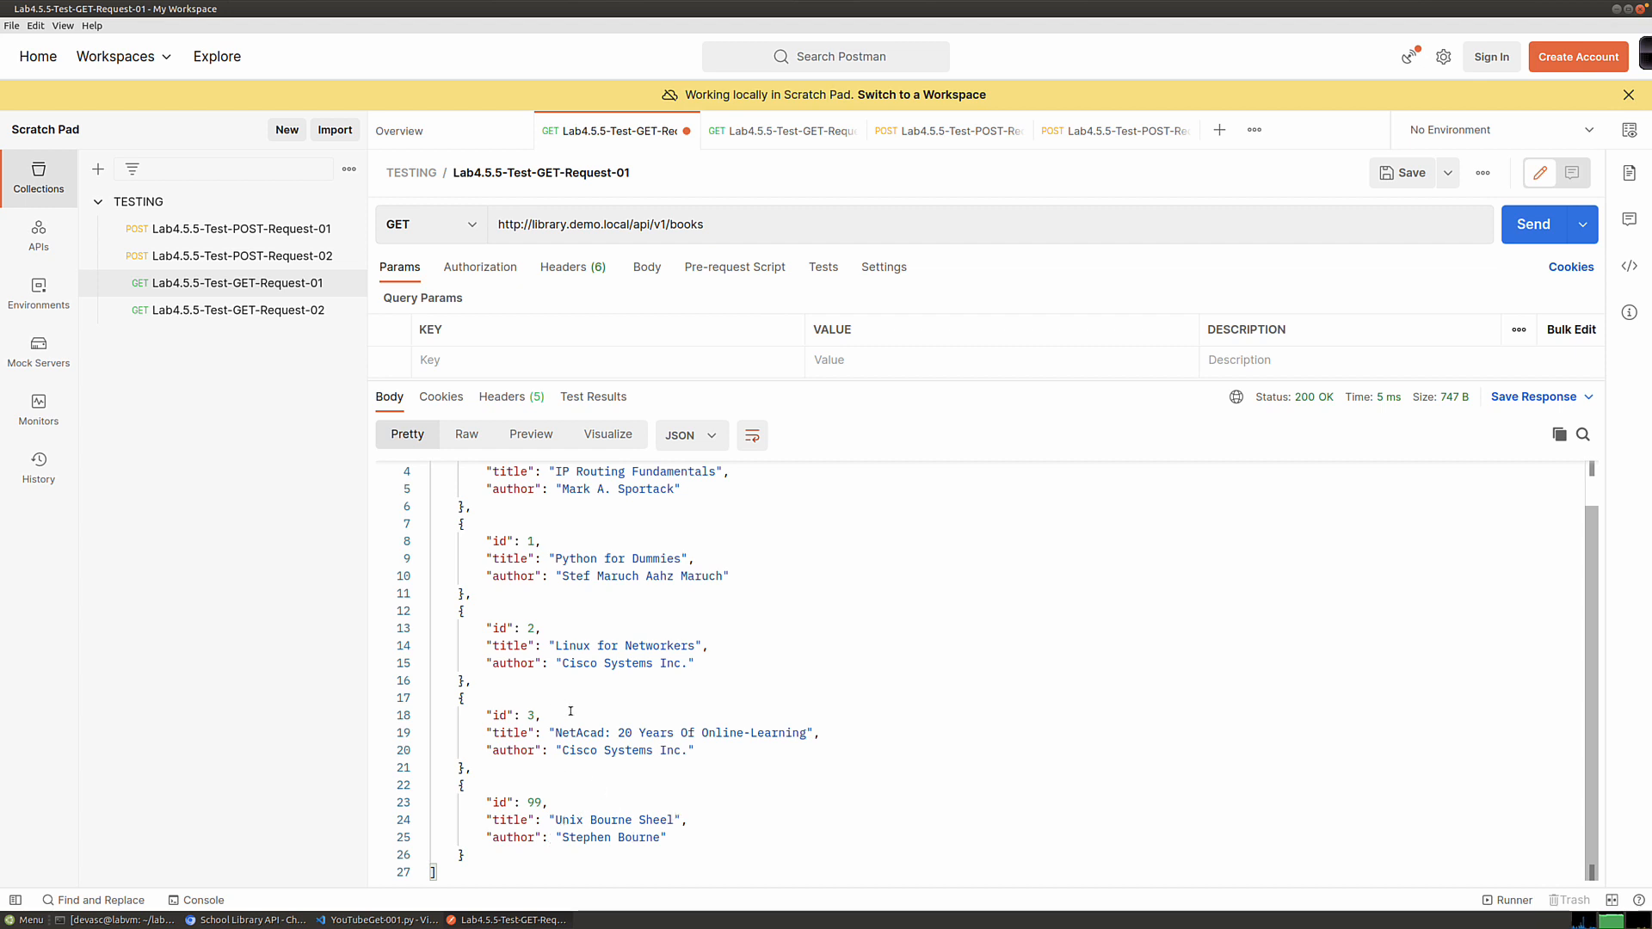
scroll(571, 710, up, 2)
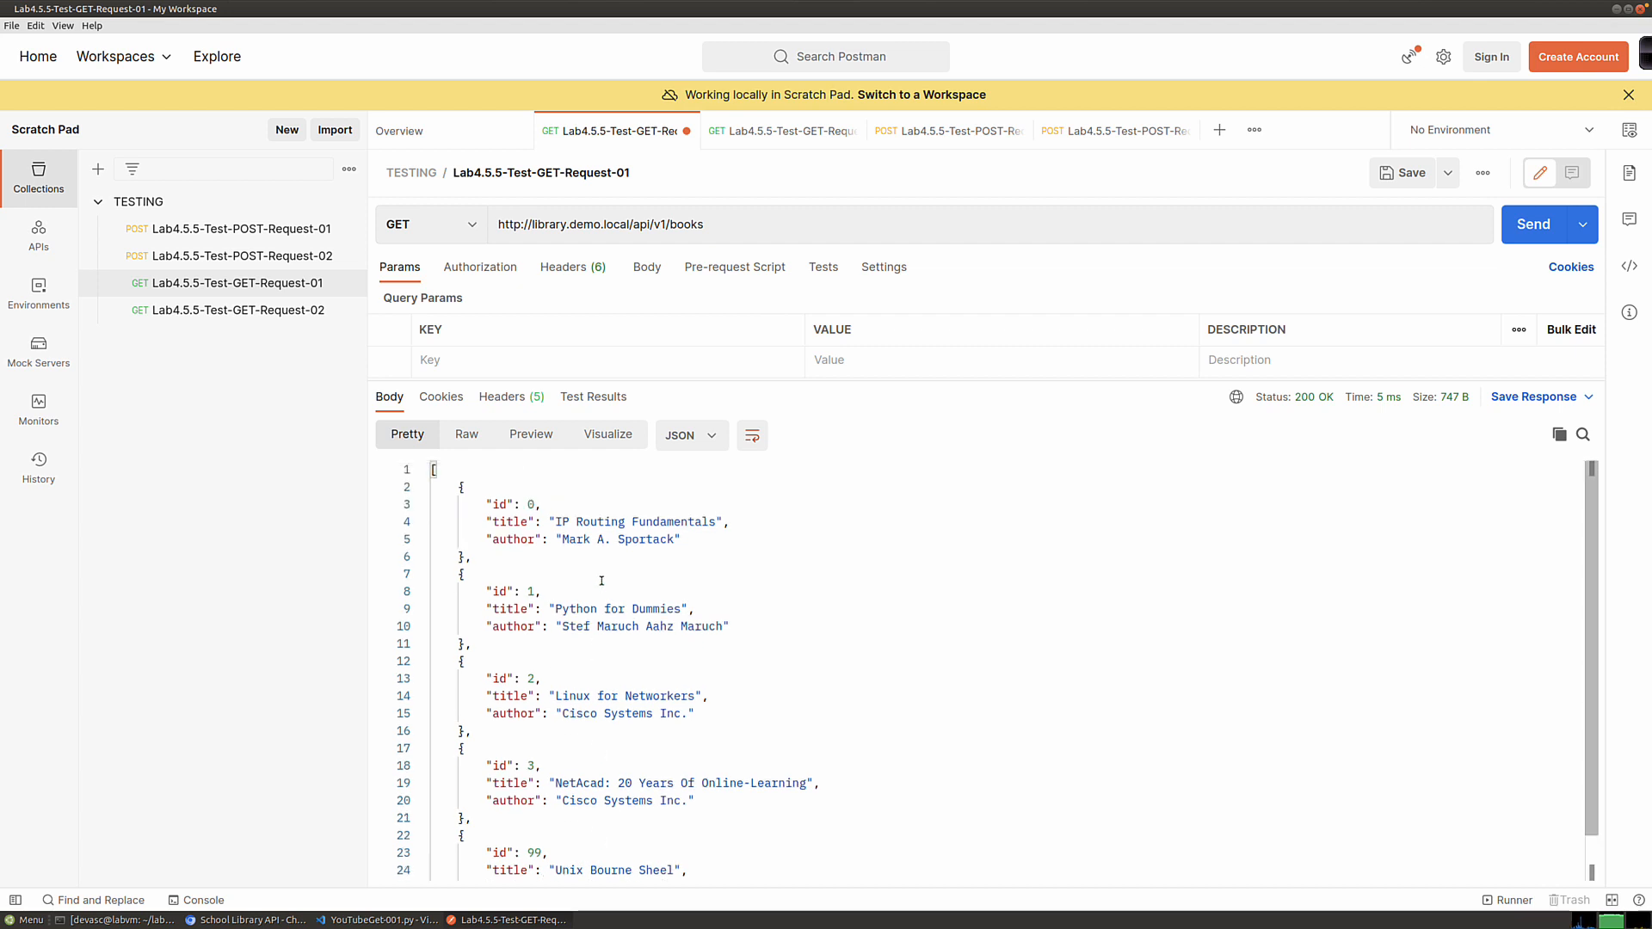
scroll(596, 582, down, 1)
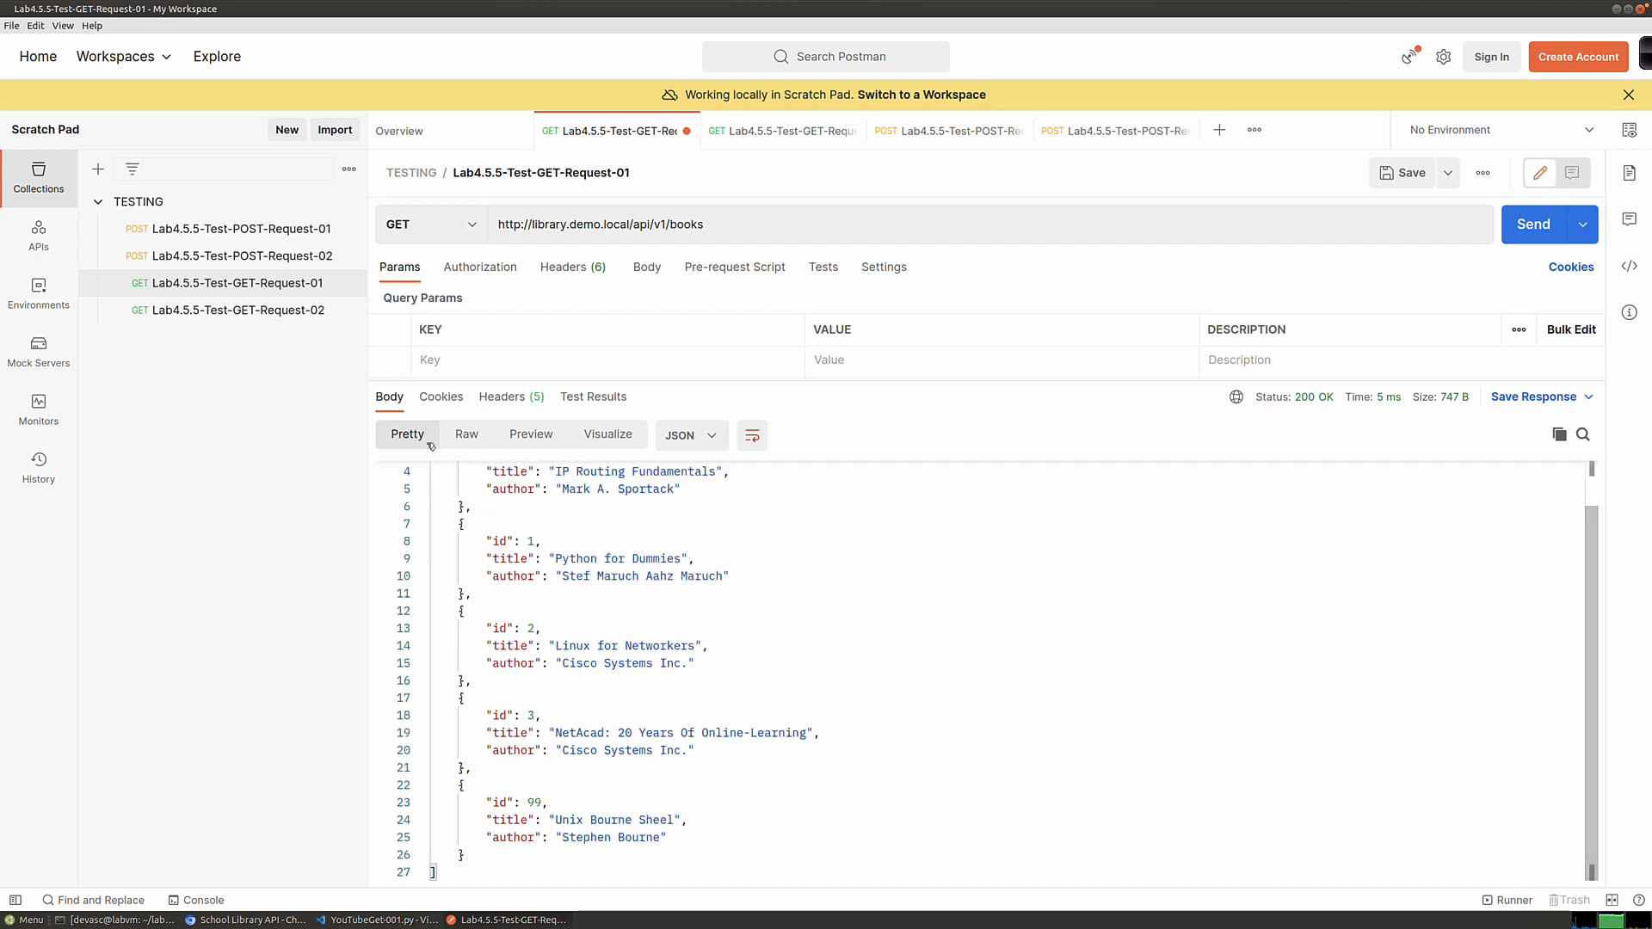
Step: Open Lab4.5.5-Test-GET-Request-02, and switch to the School Library API documentation in Chromium to read the POST /loginViaBasic details
click(235, 312)
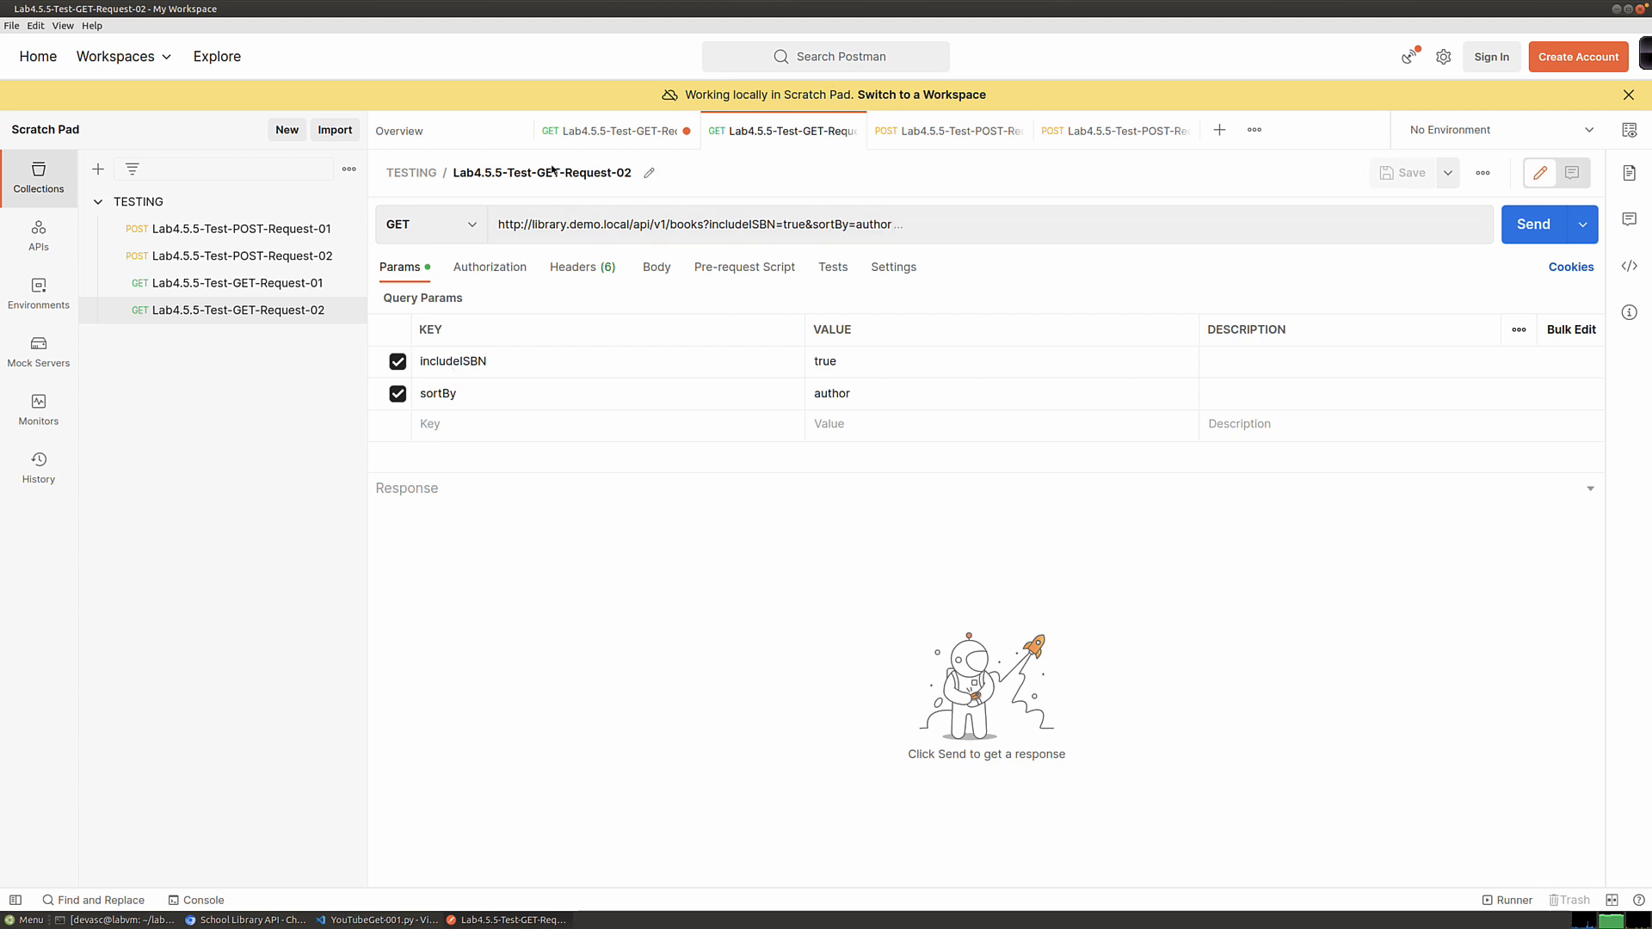
click(255, 919)
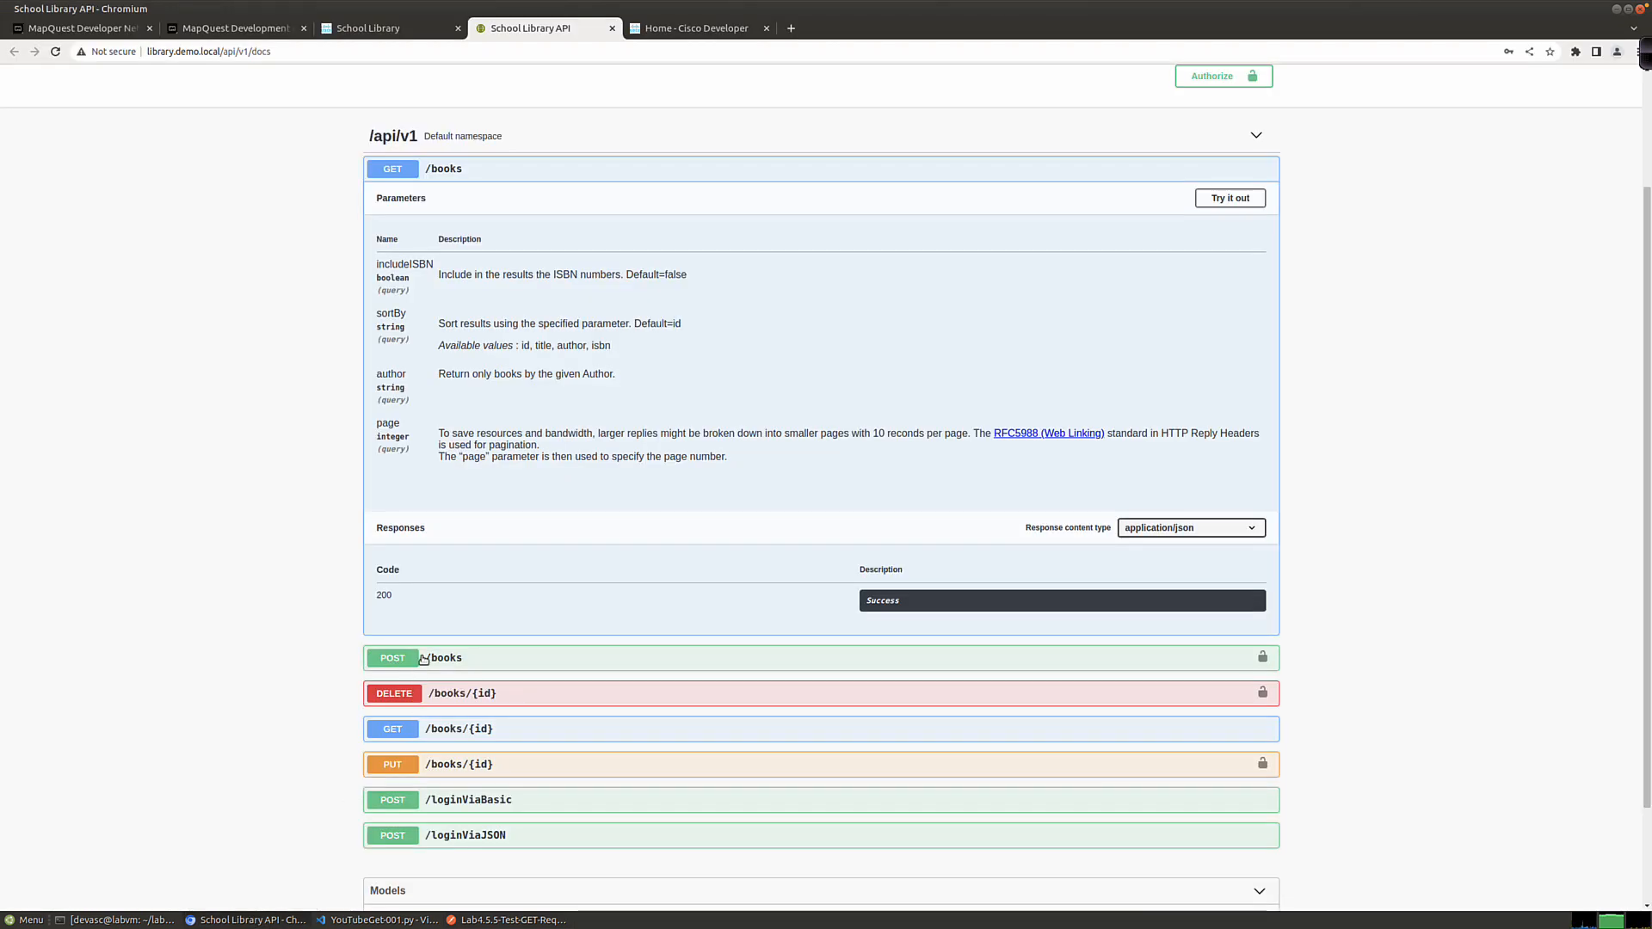
click(445, 802)
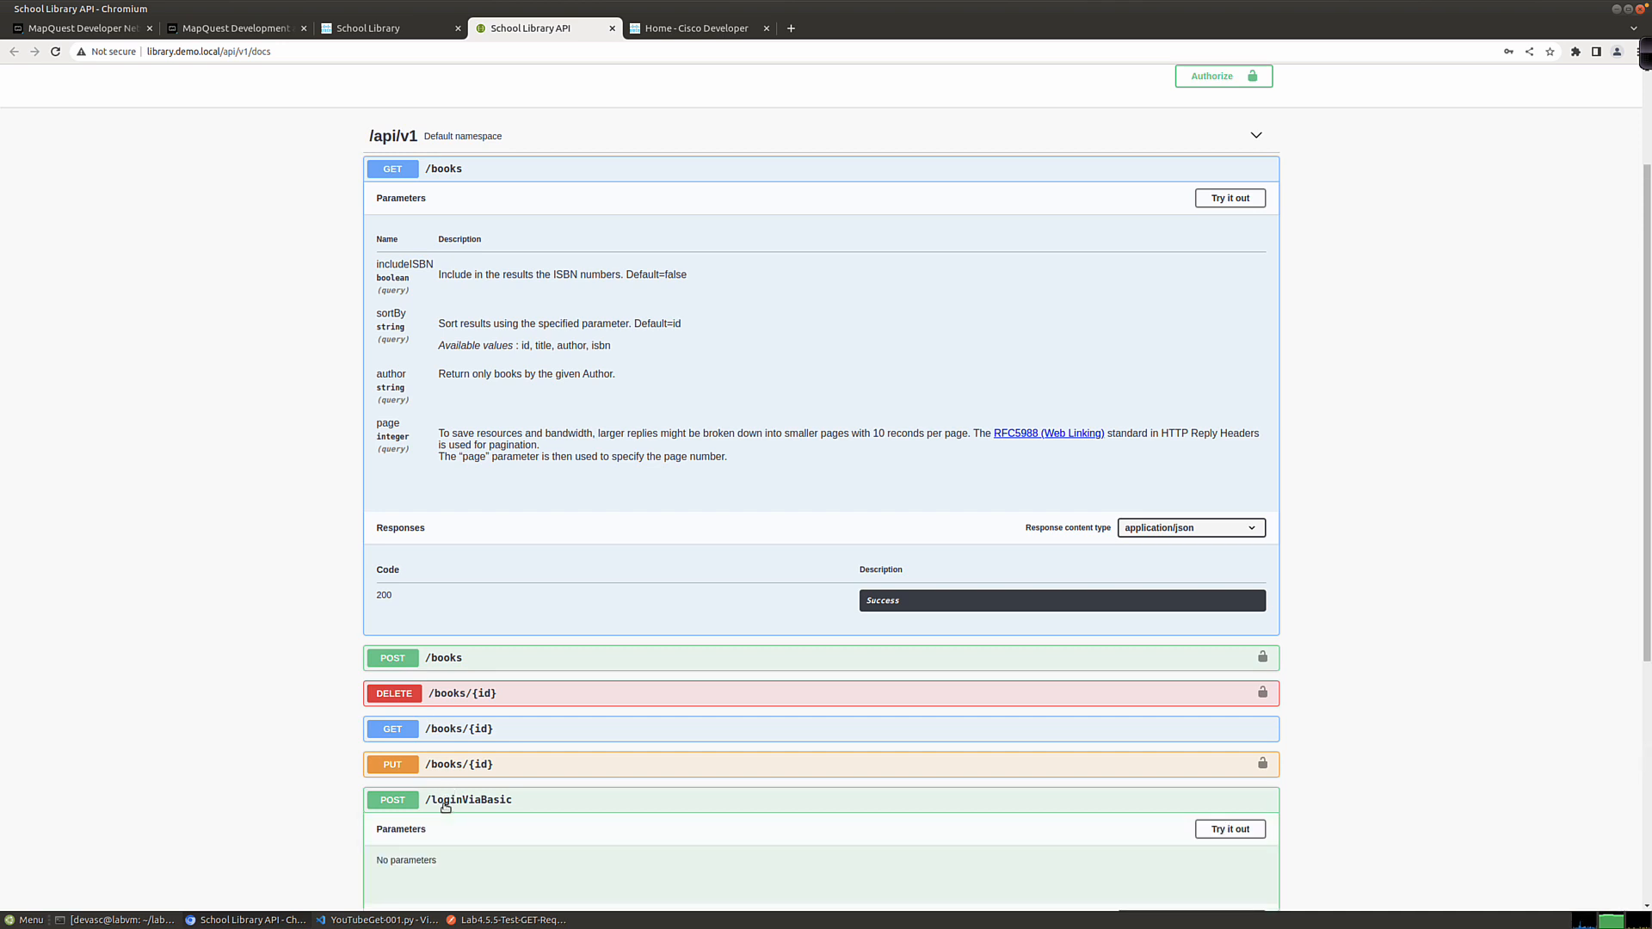
scroll(437, 740, down, 5)
scroll(438, 741, down, 2)
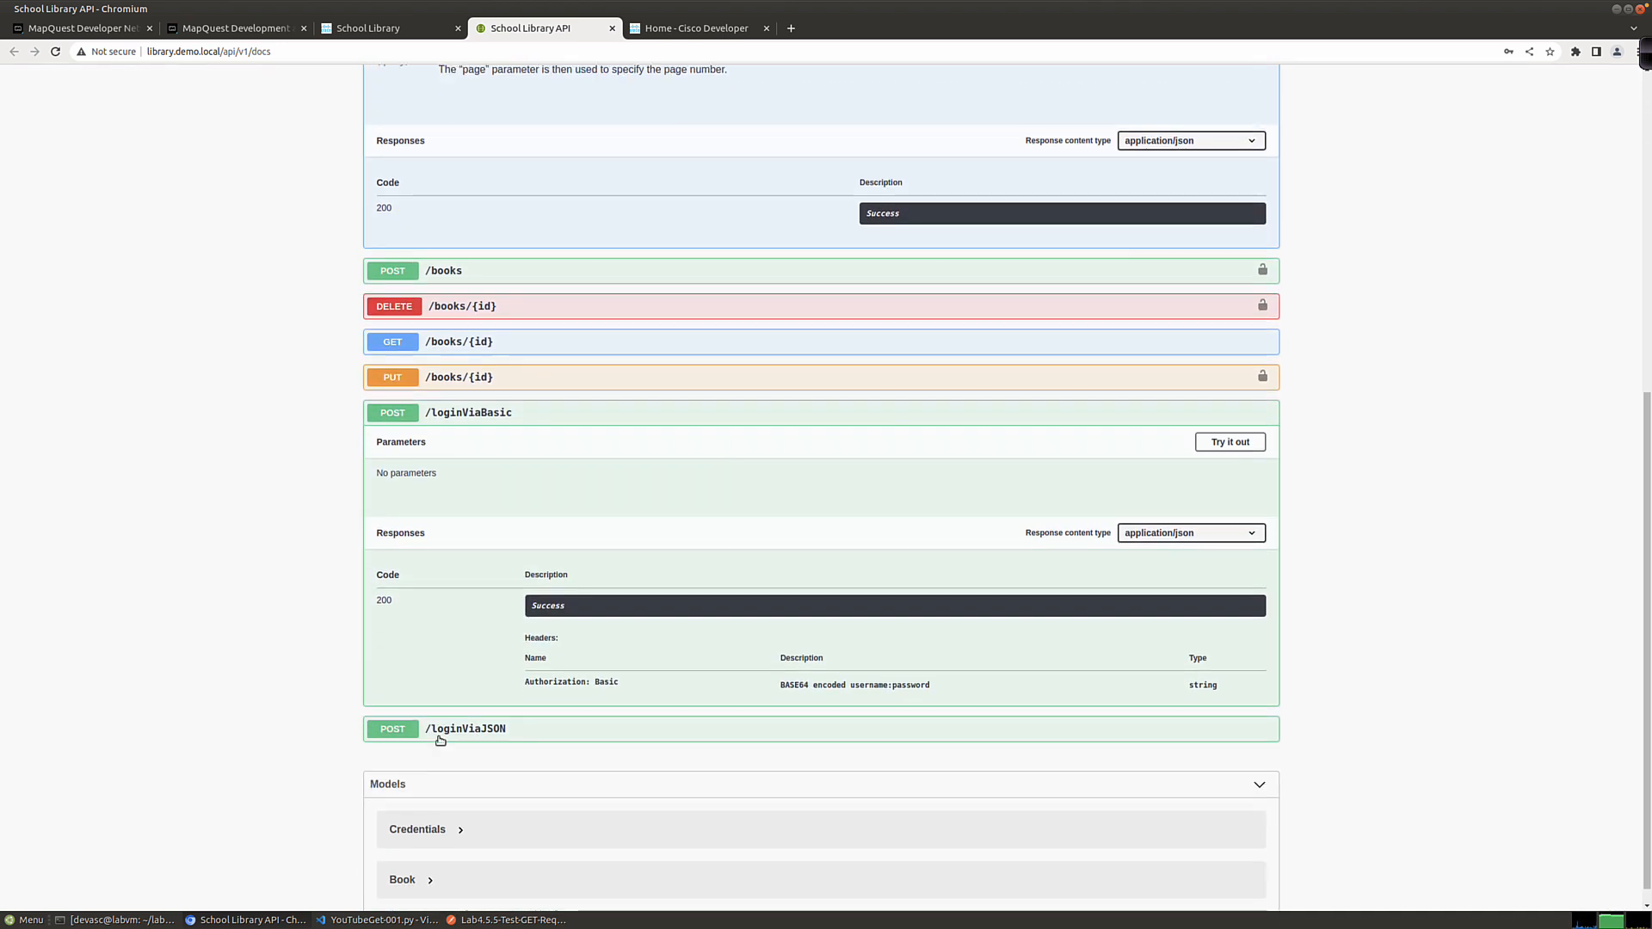
Step: Expand the POST /books operation in the API documentation and examine its payload and response examples
click(421, 272)
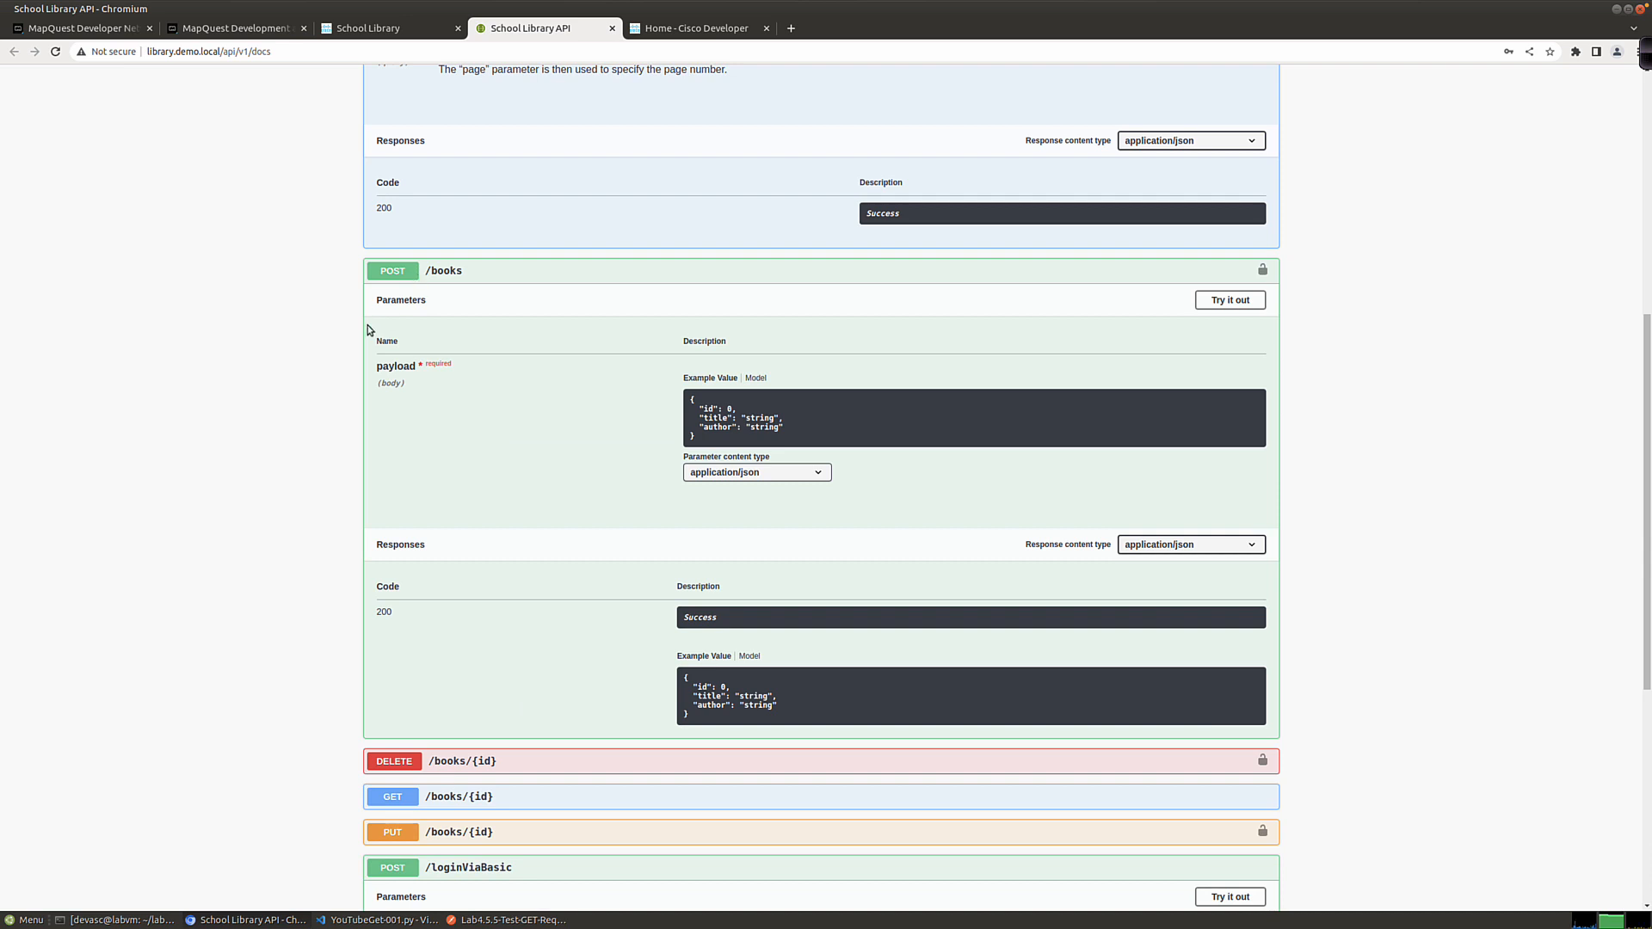
scroll(360, 331, down, 1)
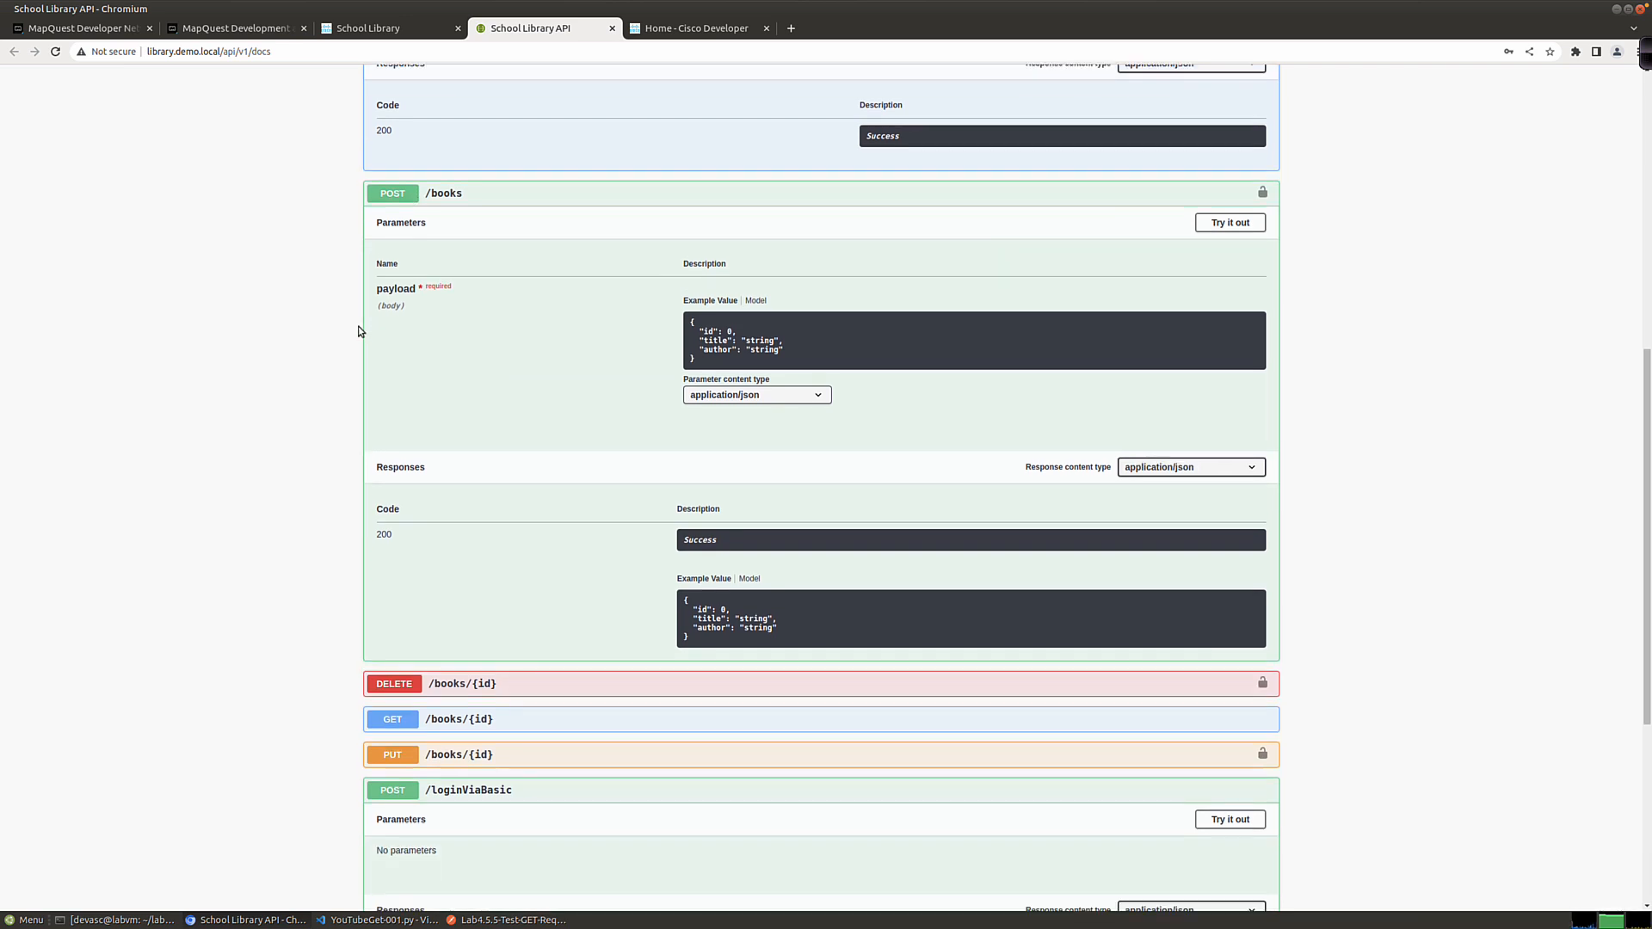
scroll(360, 332, down, 2)
scroll(360, 331, down, 3)
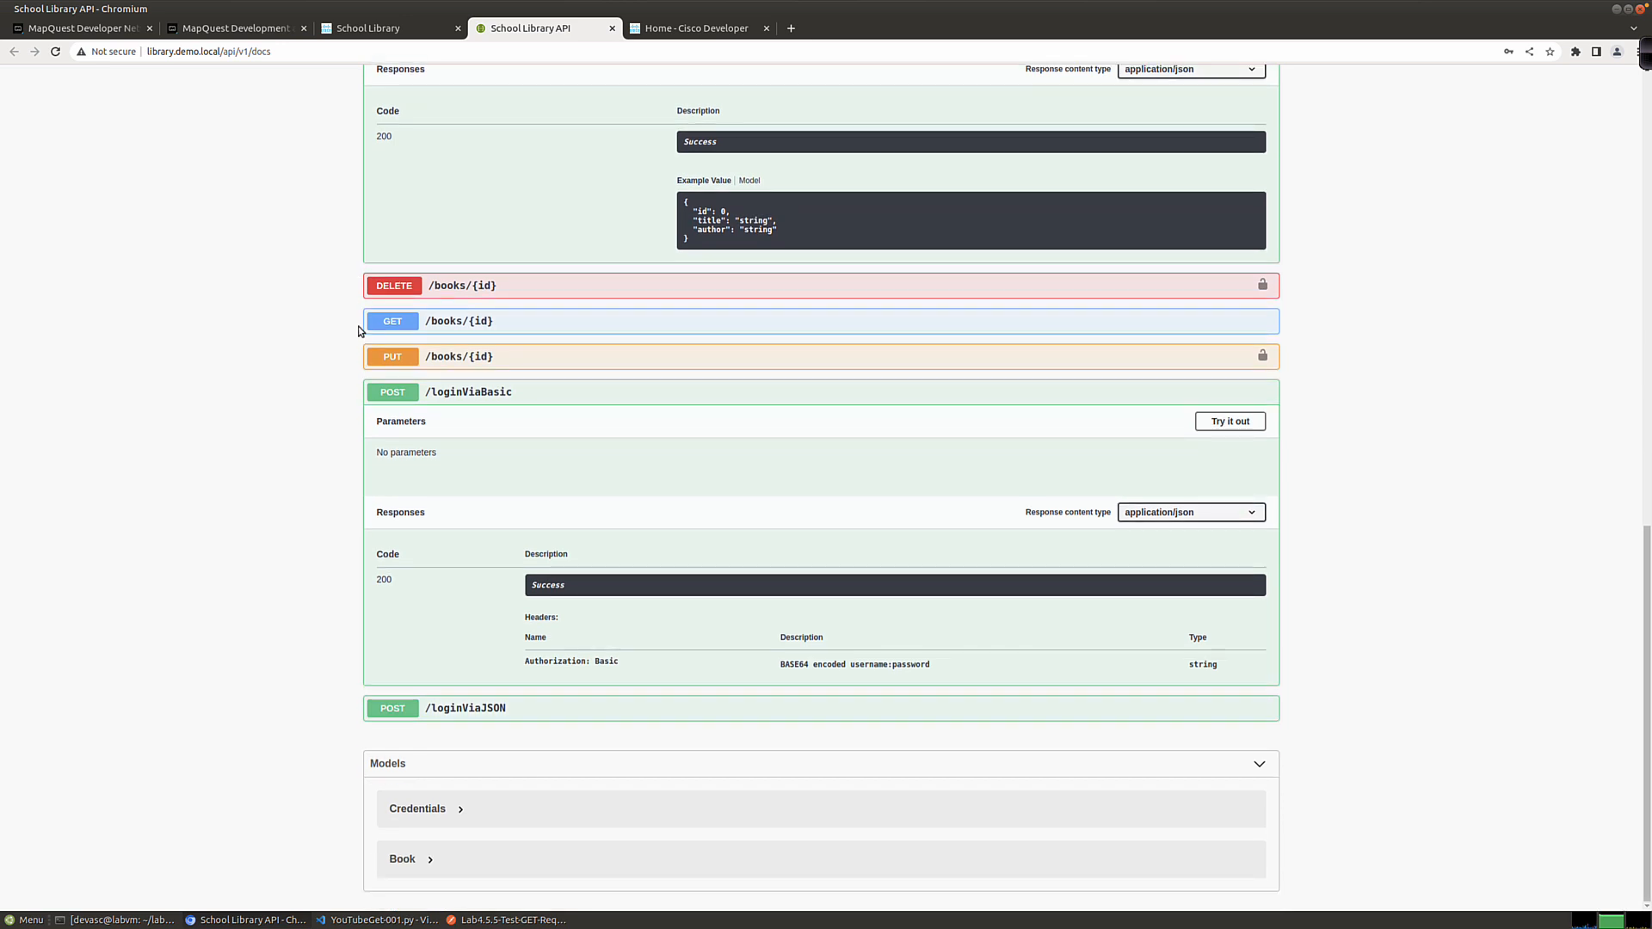
Step: Expand the POST /loginViaJSON operation and examine its required payload and response
click(394, 710)
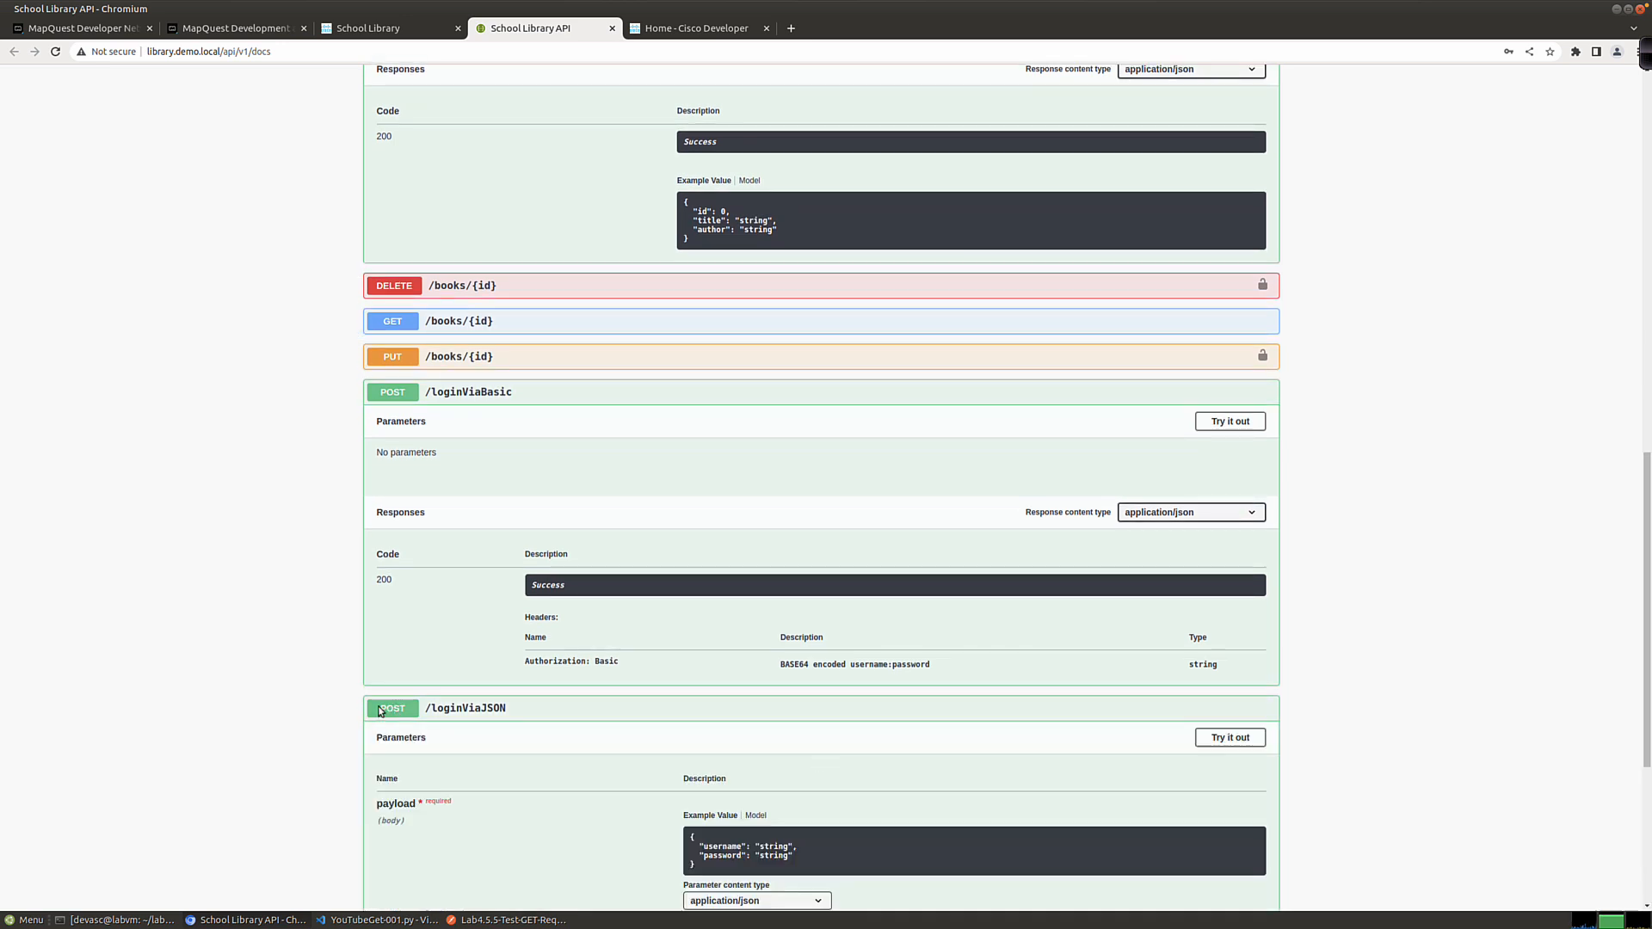
scroll(350, 705, down, 3)
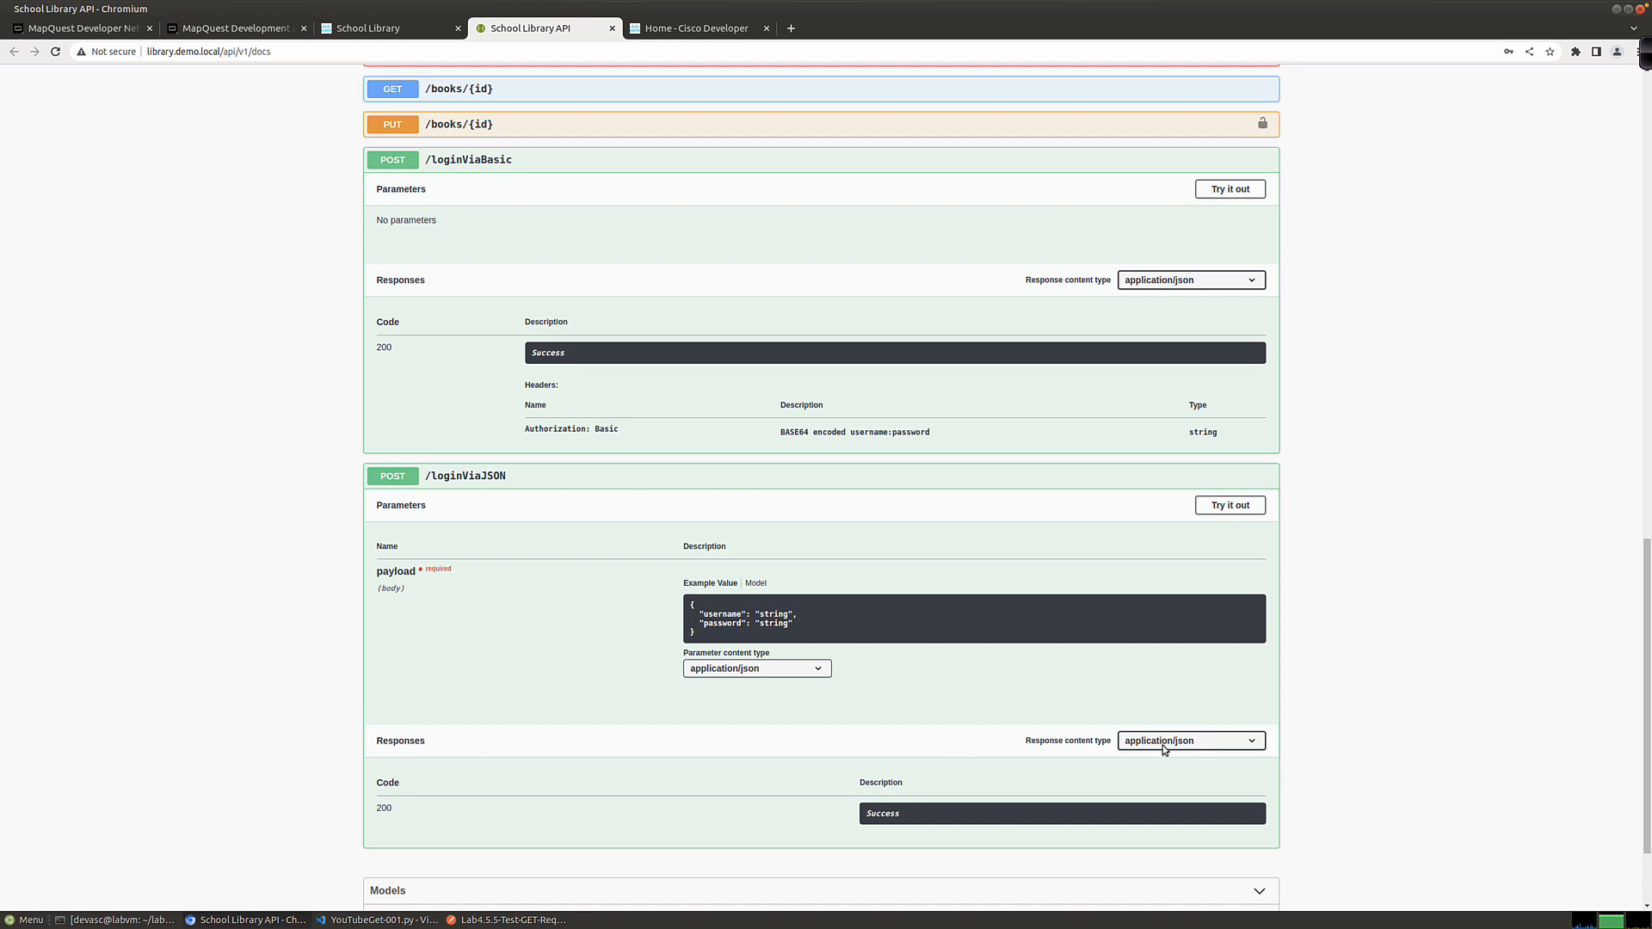
scroll(547, 706, down, 2)
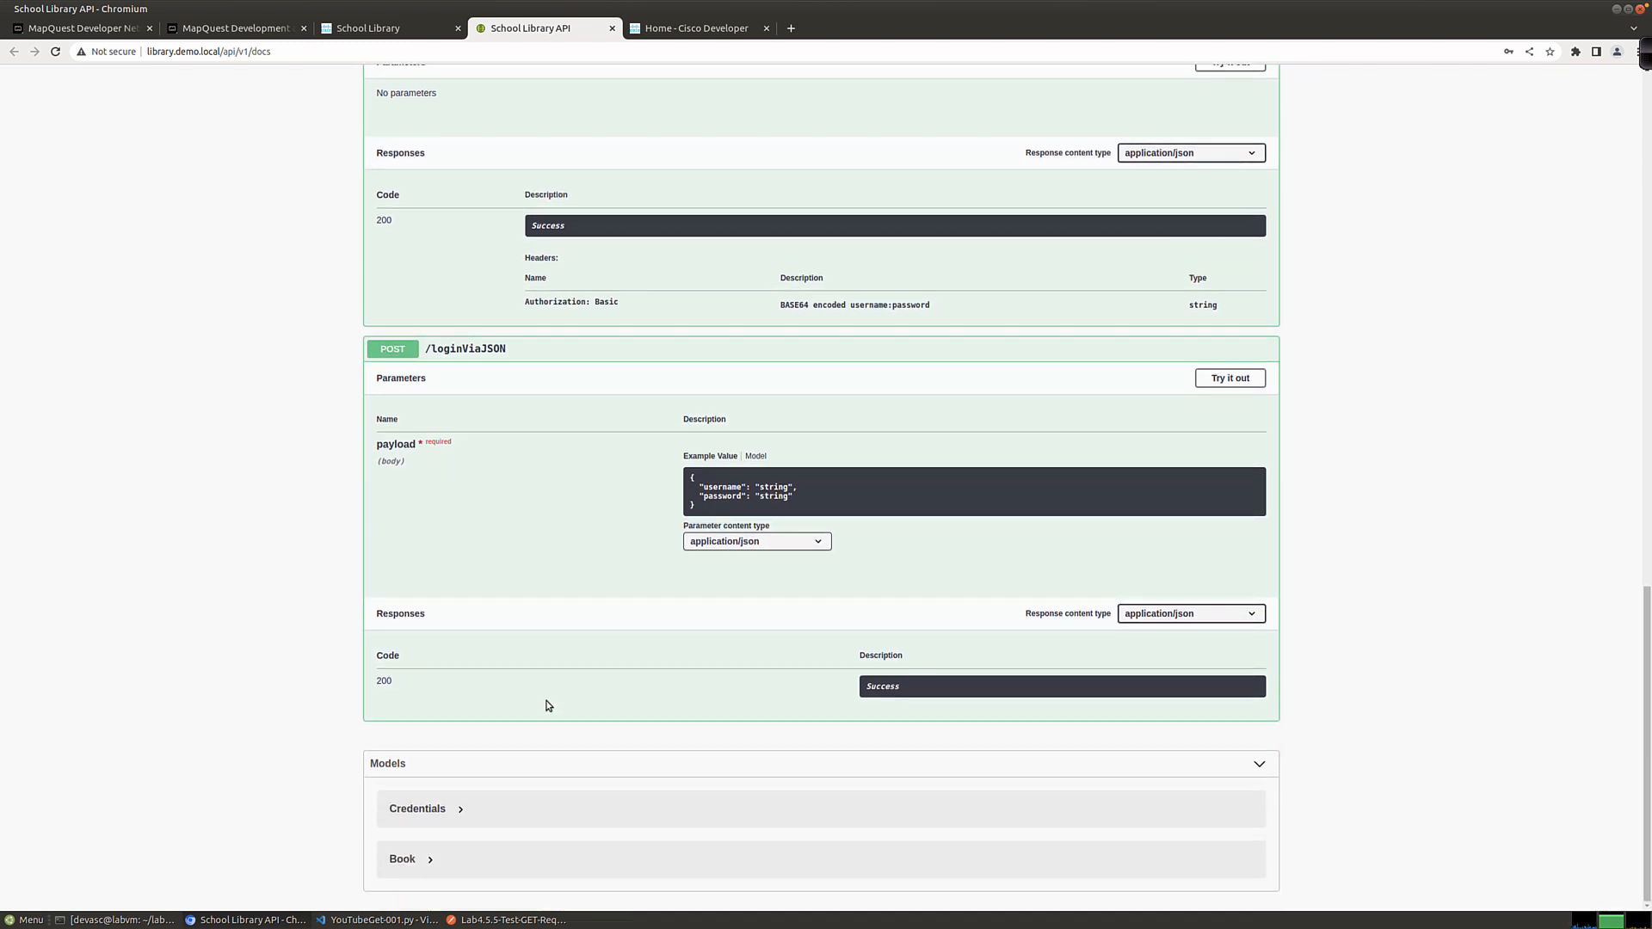
Step: Go back to the POST /books documentation and check the content type options for its responses
scroll(547, 706, up, 3)
scroll(547, 705, up, 8)
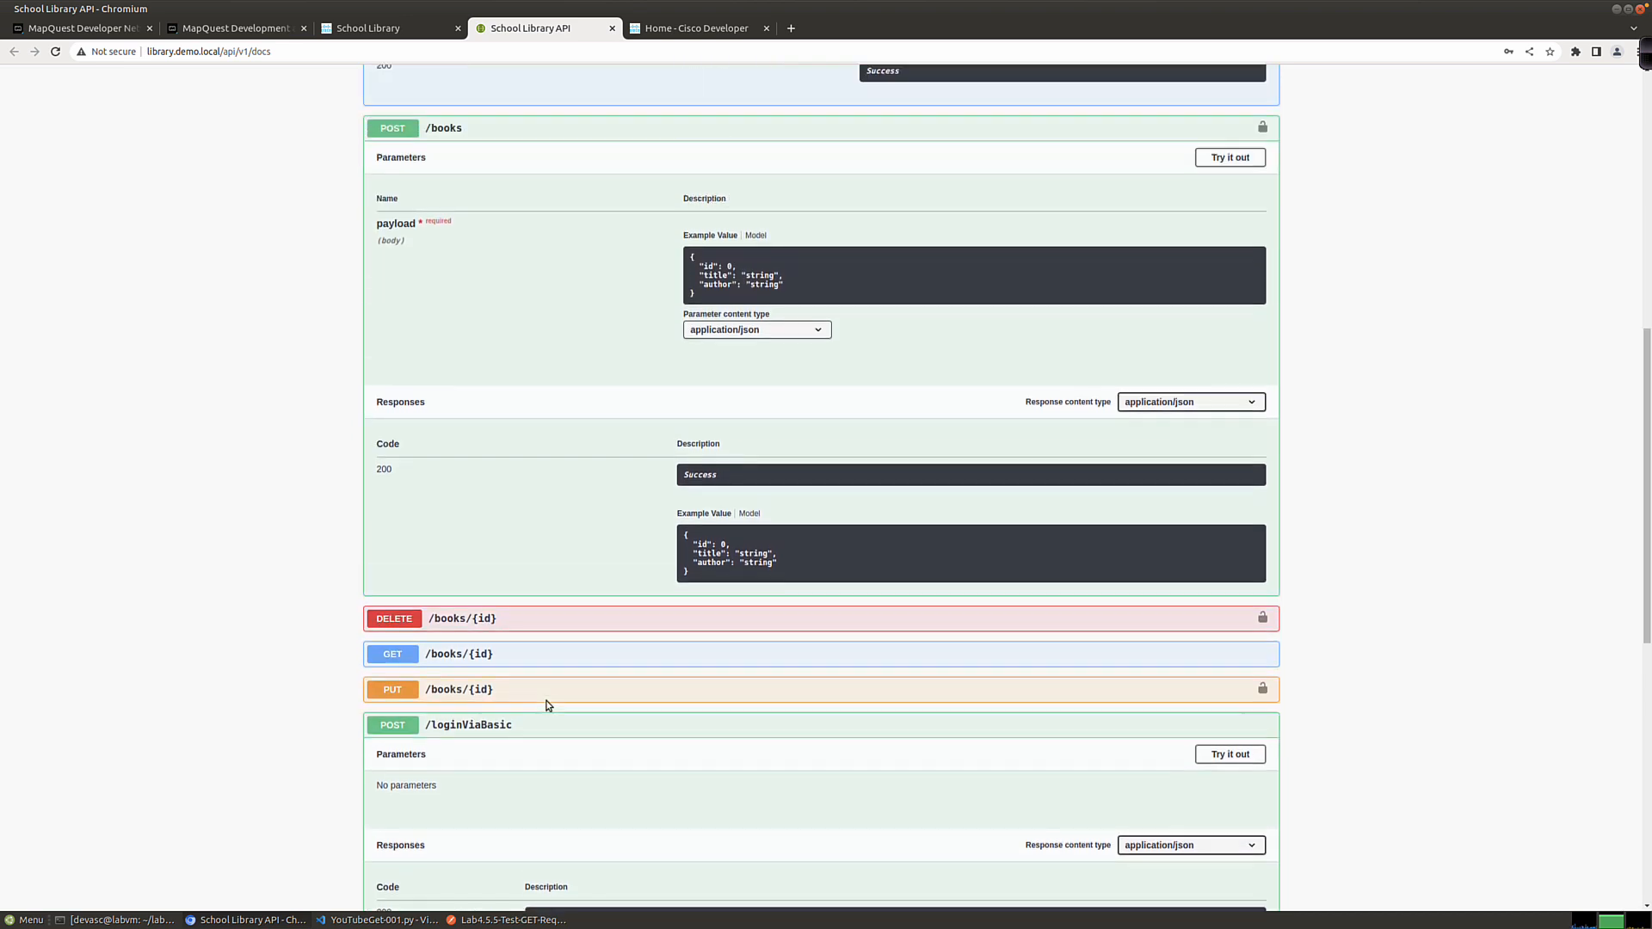
scroll(547, 706, up, 2)
scroll(546, 703, down, 3)
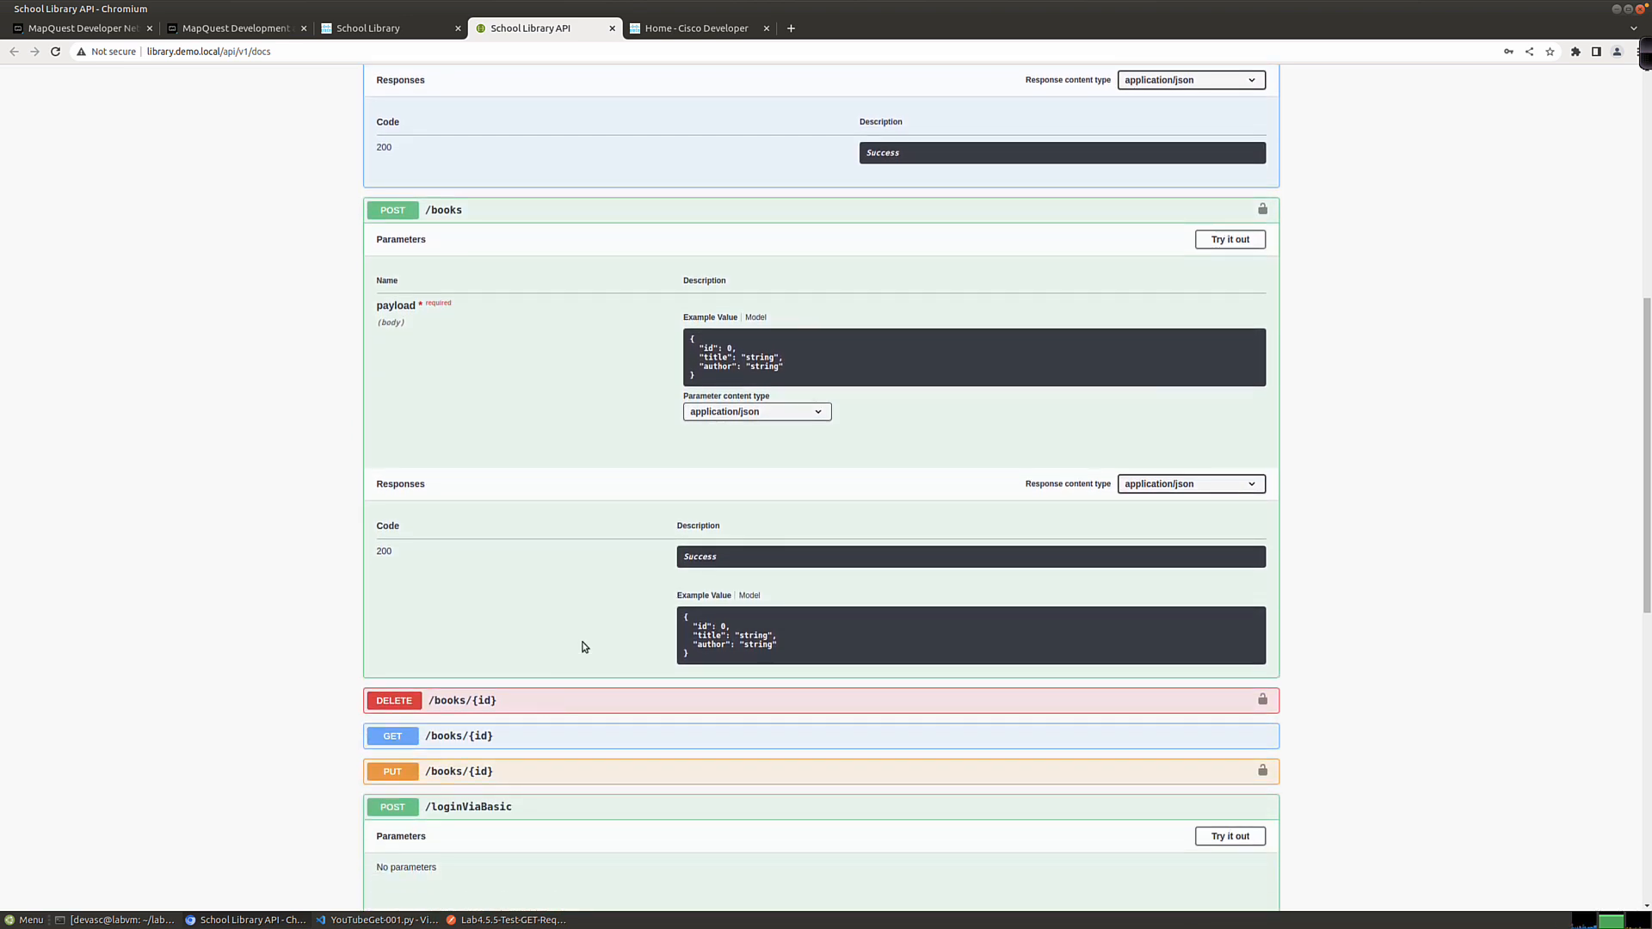
click(1168, 486)
click(864, 487)
Step: Return to Lab4.5.5-Test-GET-Request-02 in Postman inside the virtual machine
key(super+Tab)
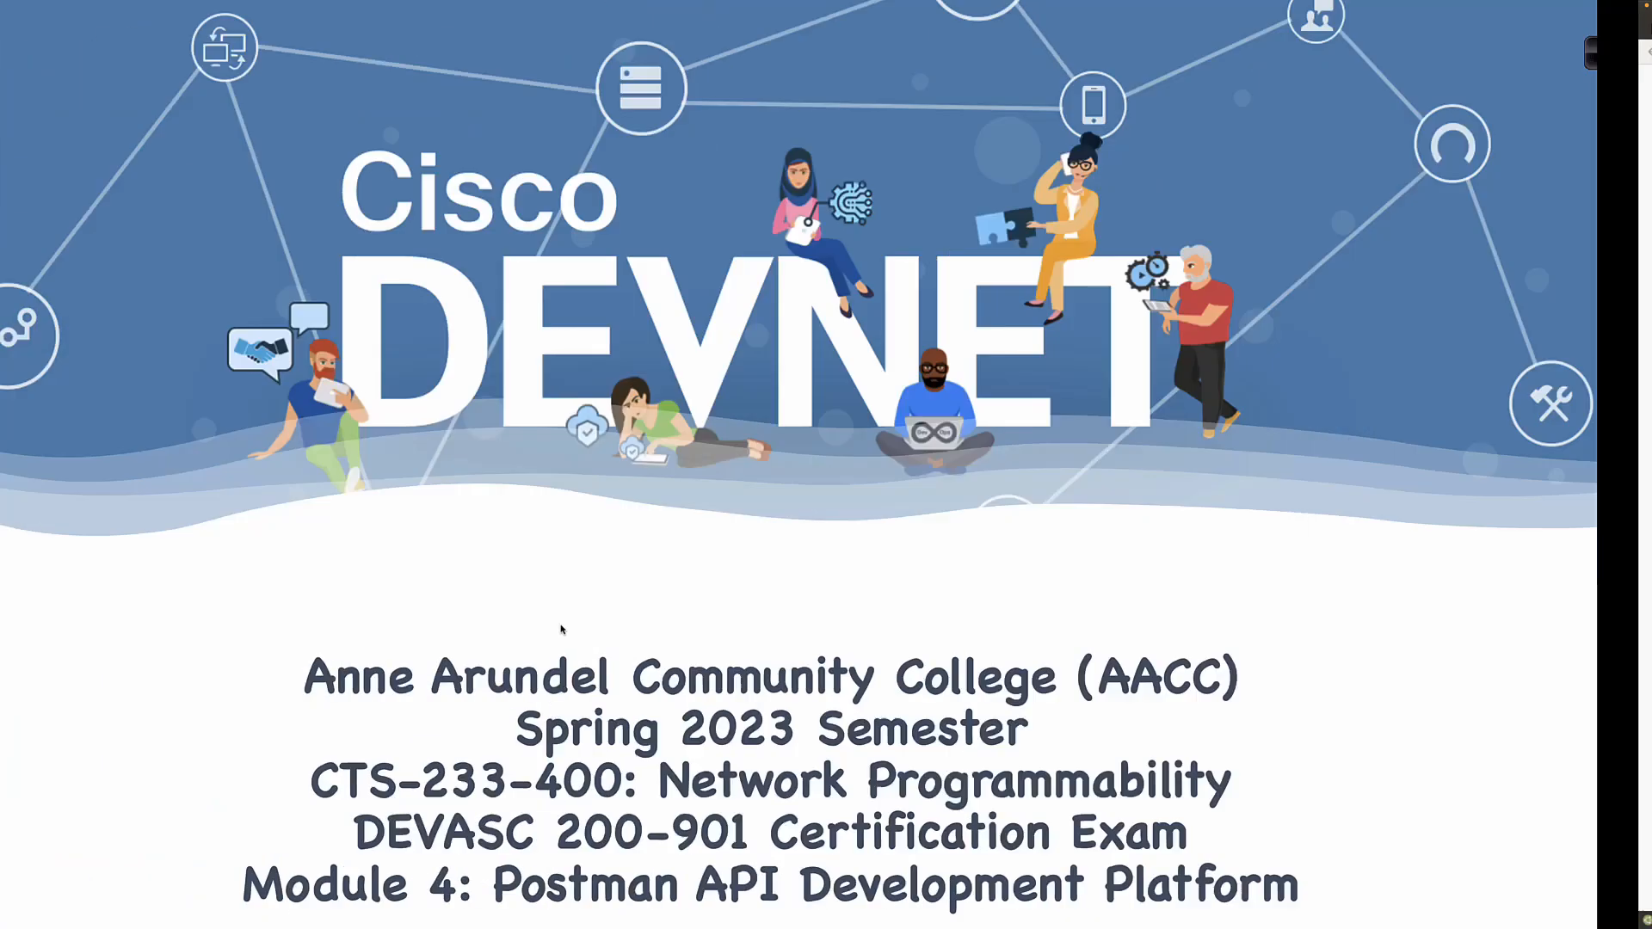
key(super+Tab)
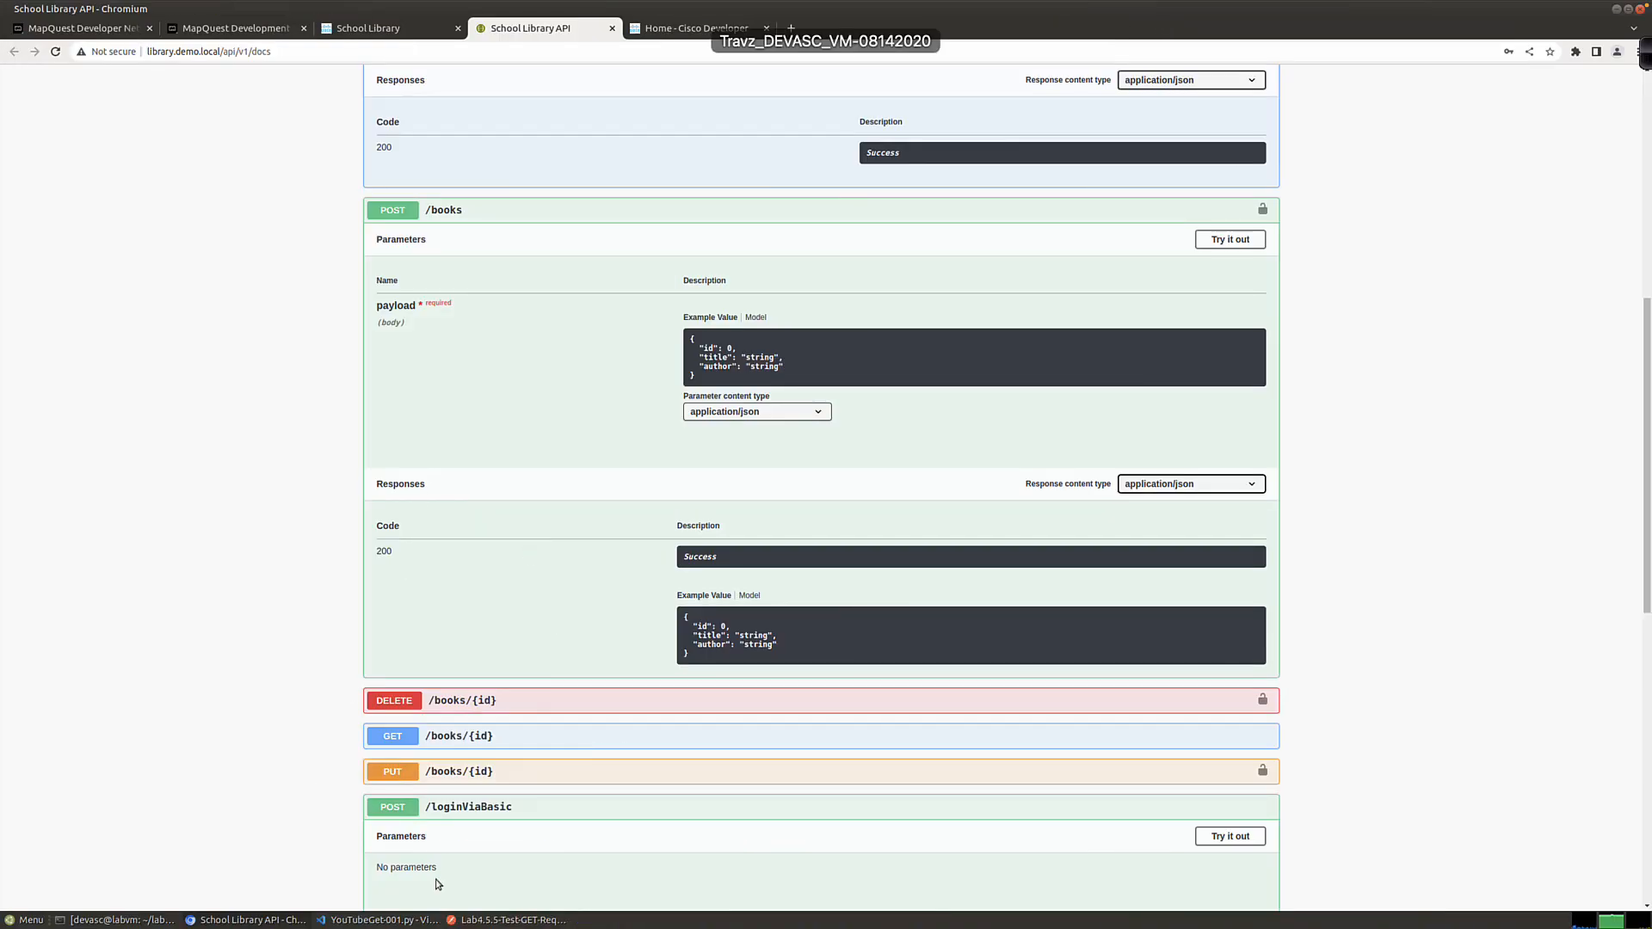
click(508, 920)
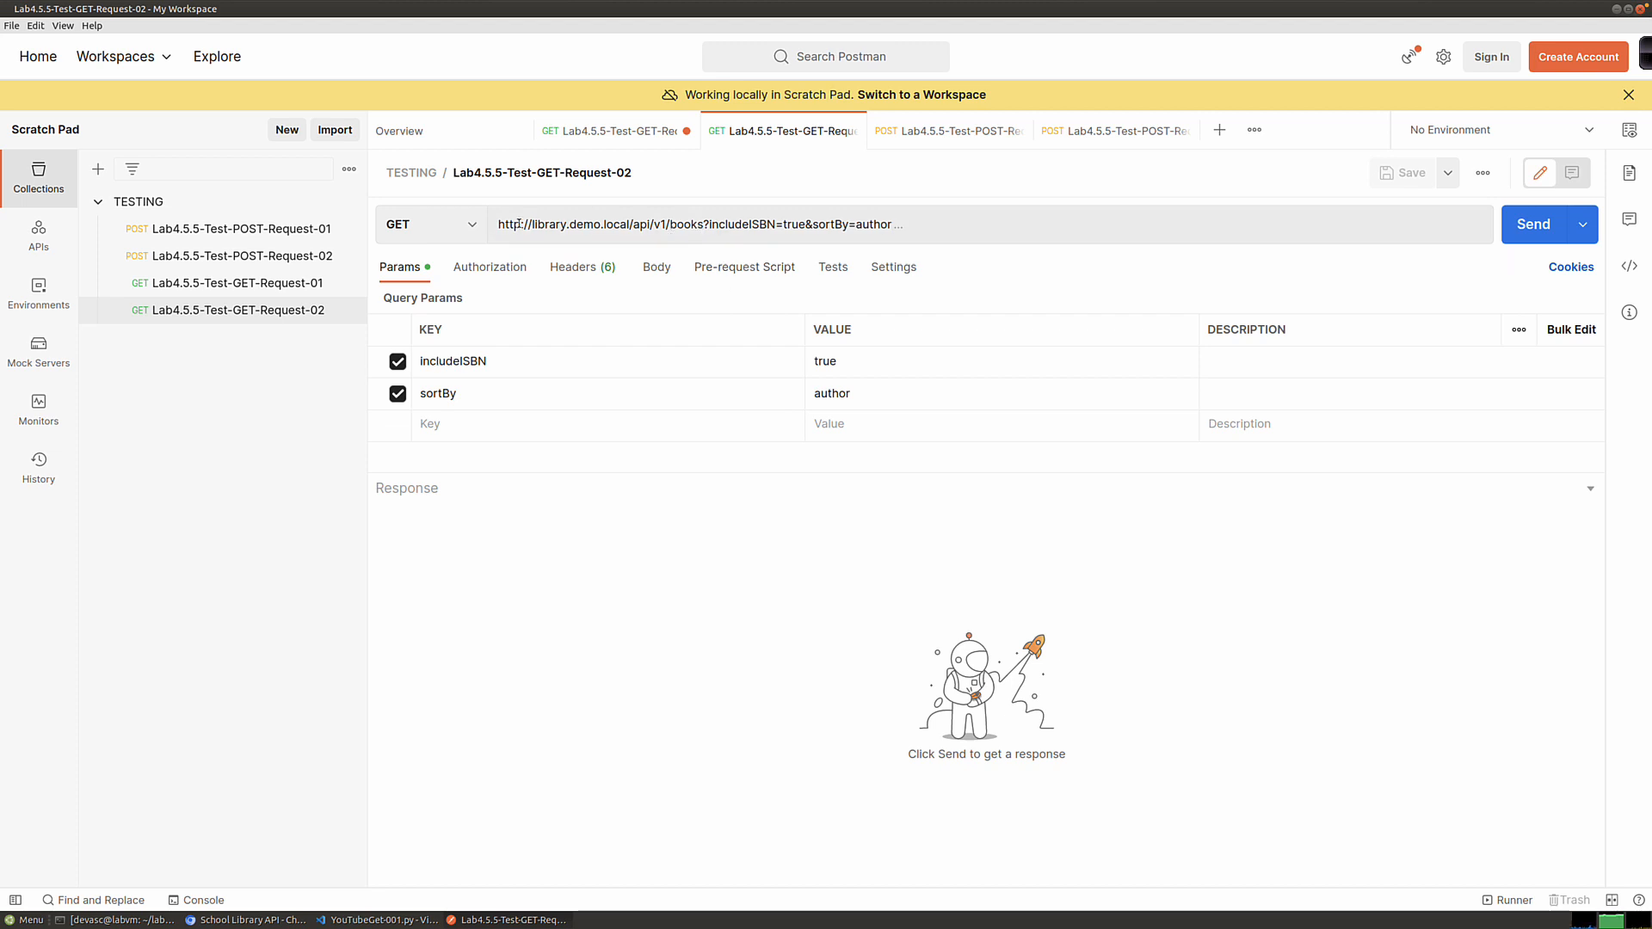
Step: Examine the base URL and the includeISBN and sortBy query parameters of Lab4.5.5-Test-GET-Request-02, and show its Python - Requests code snippet
drag(499, 223, 704, 225)
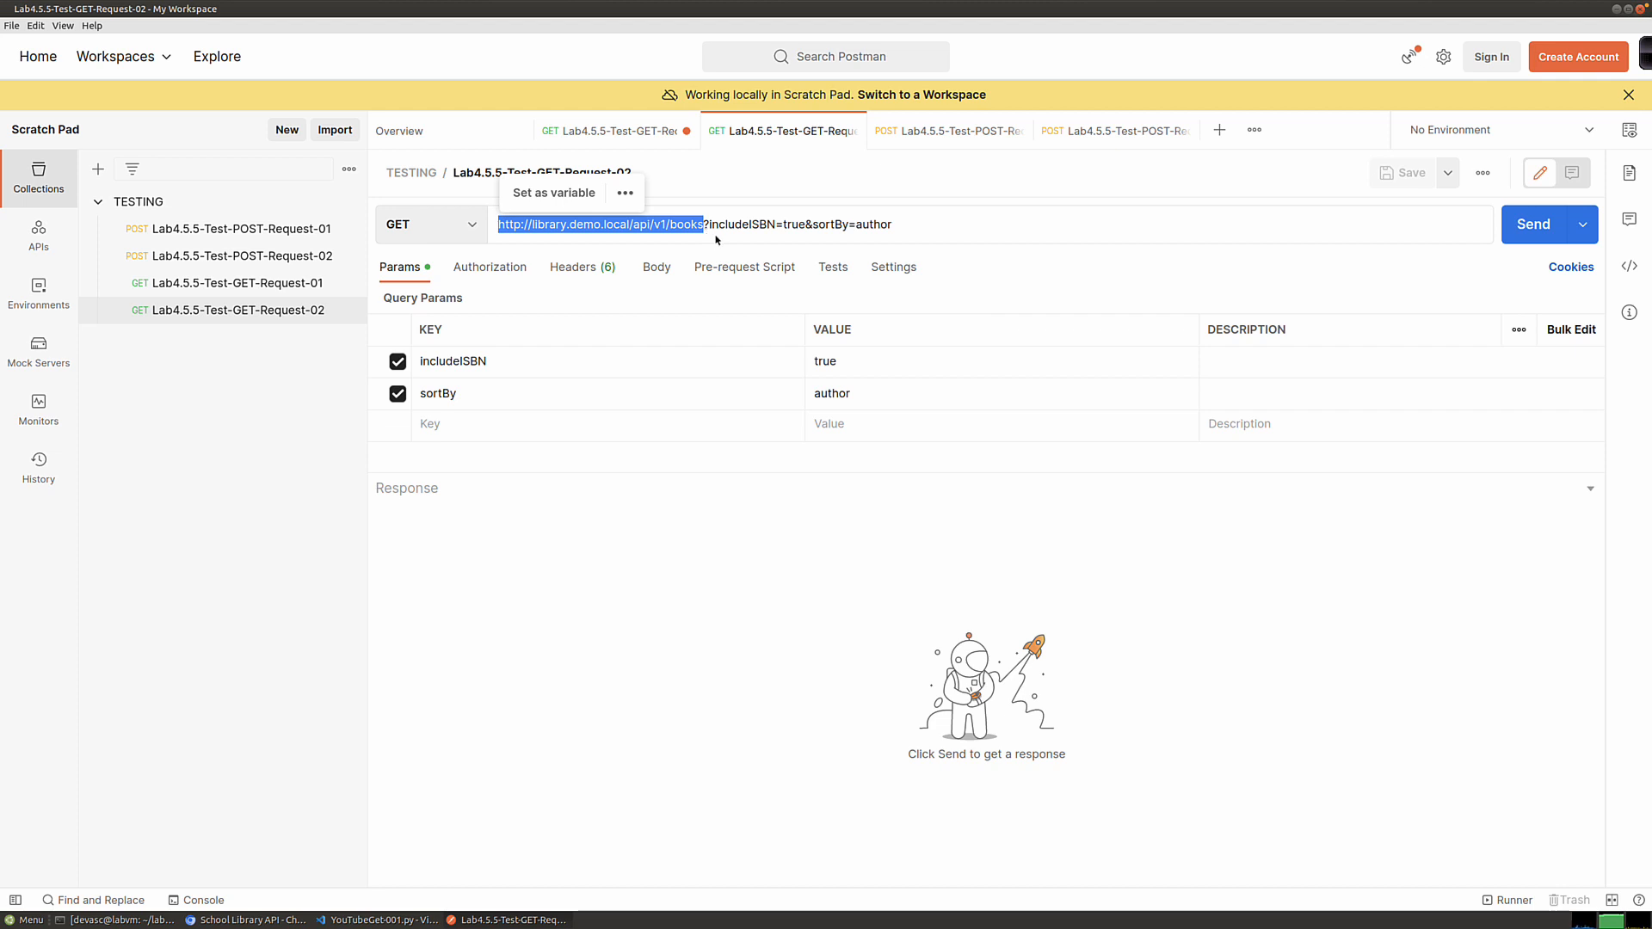
drag(709, 224, 773, 225)
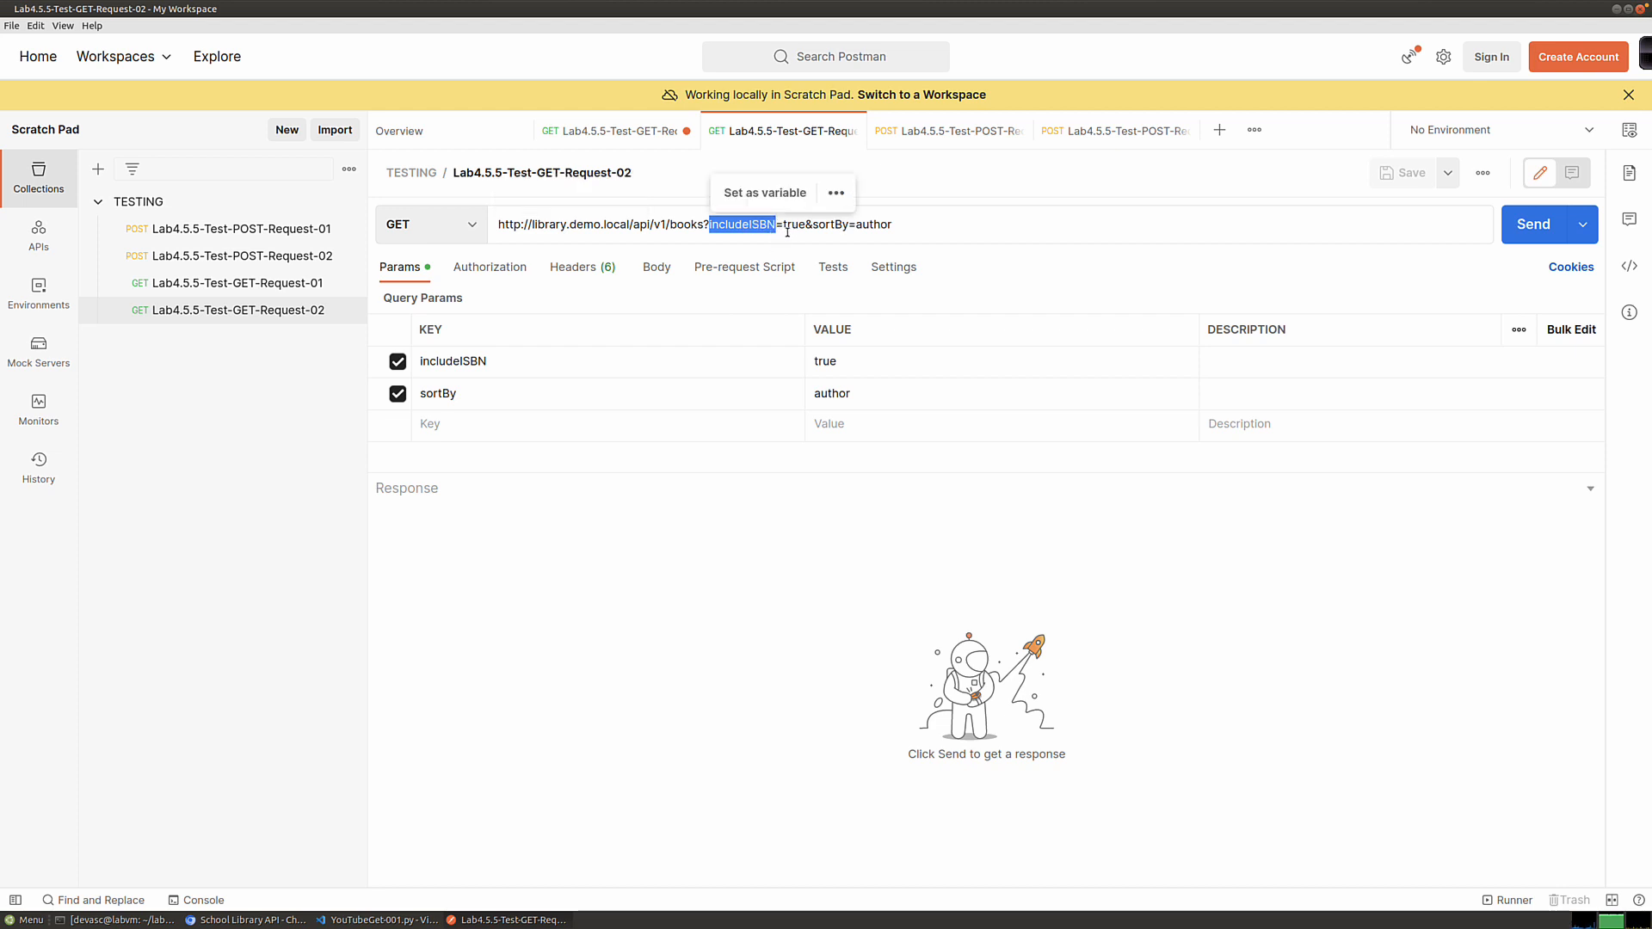
drag(805, 225, 812, 226)
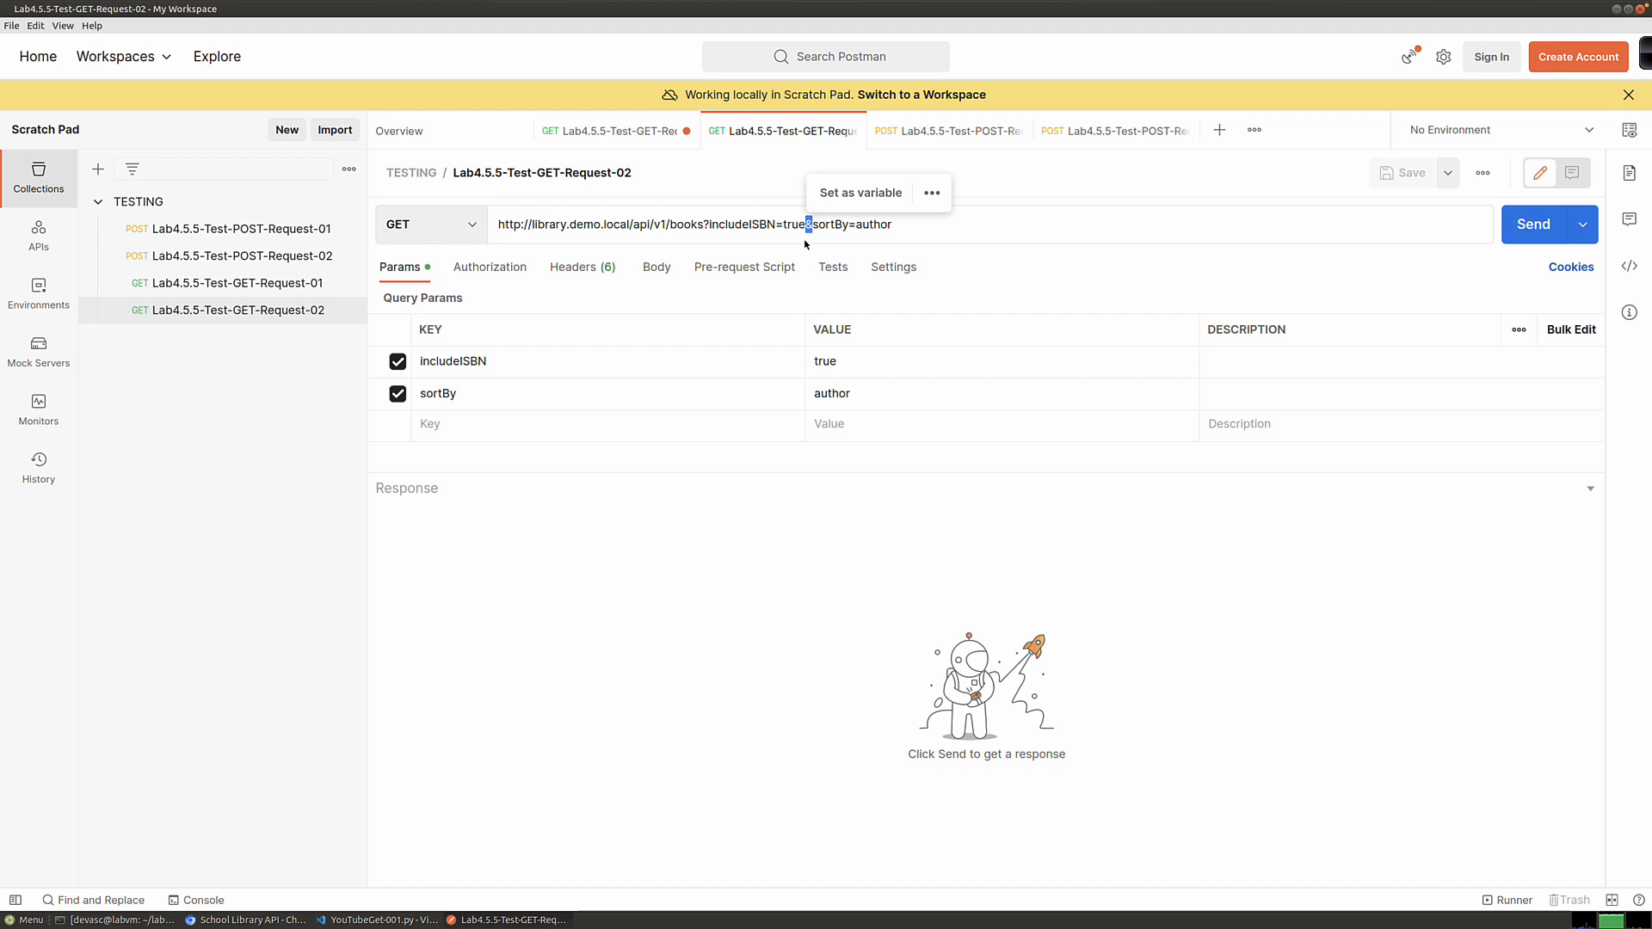
click(895, 225)
click(1629, 266)
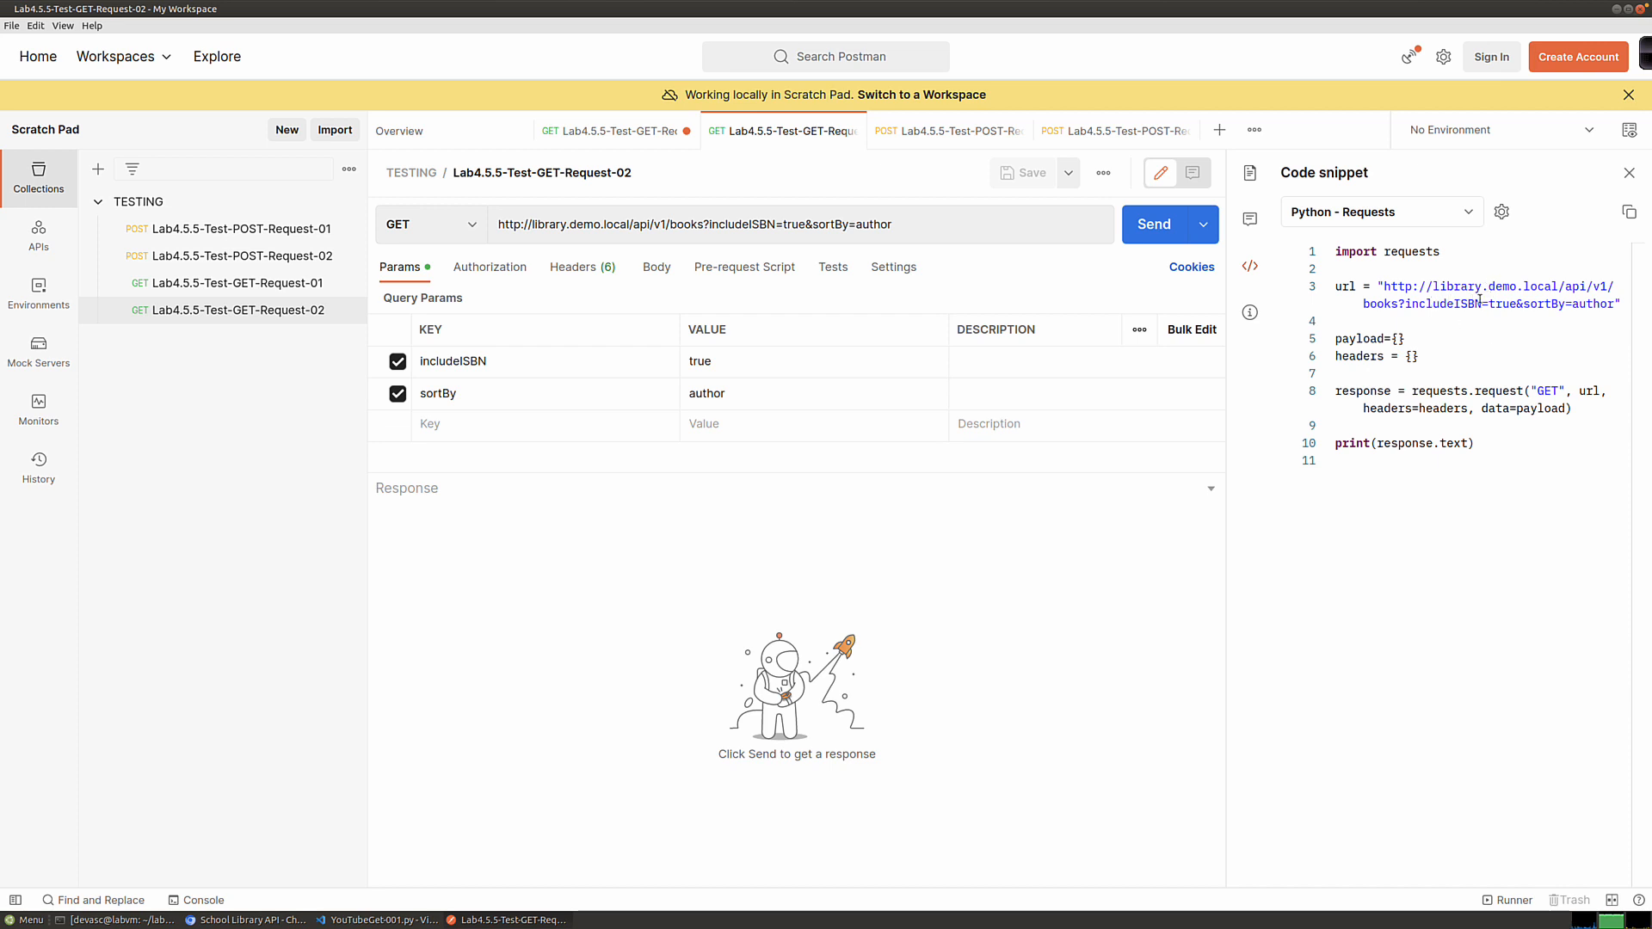
Step: Send Lab4.5.5-Test-GET-Request-02 and review the snippet's query string, payload and the returned book list
click(1153, 226)
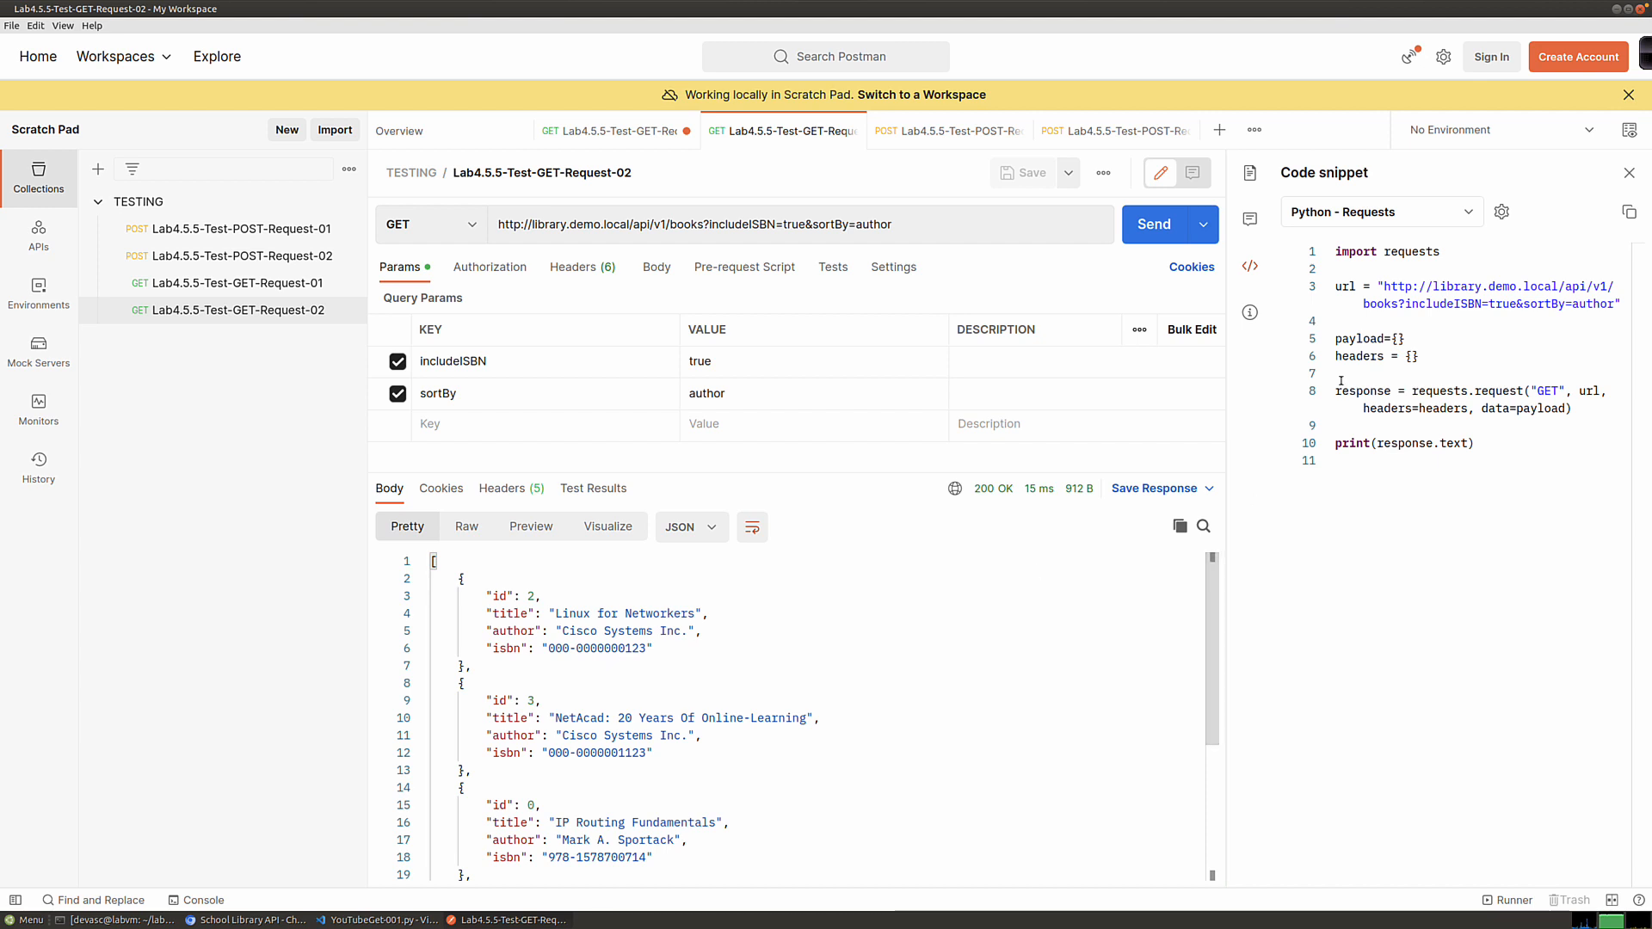
drag(1406, 305, 1600, 306)
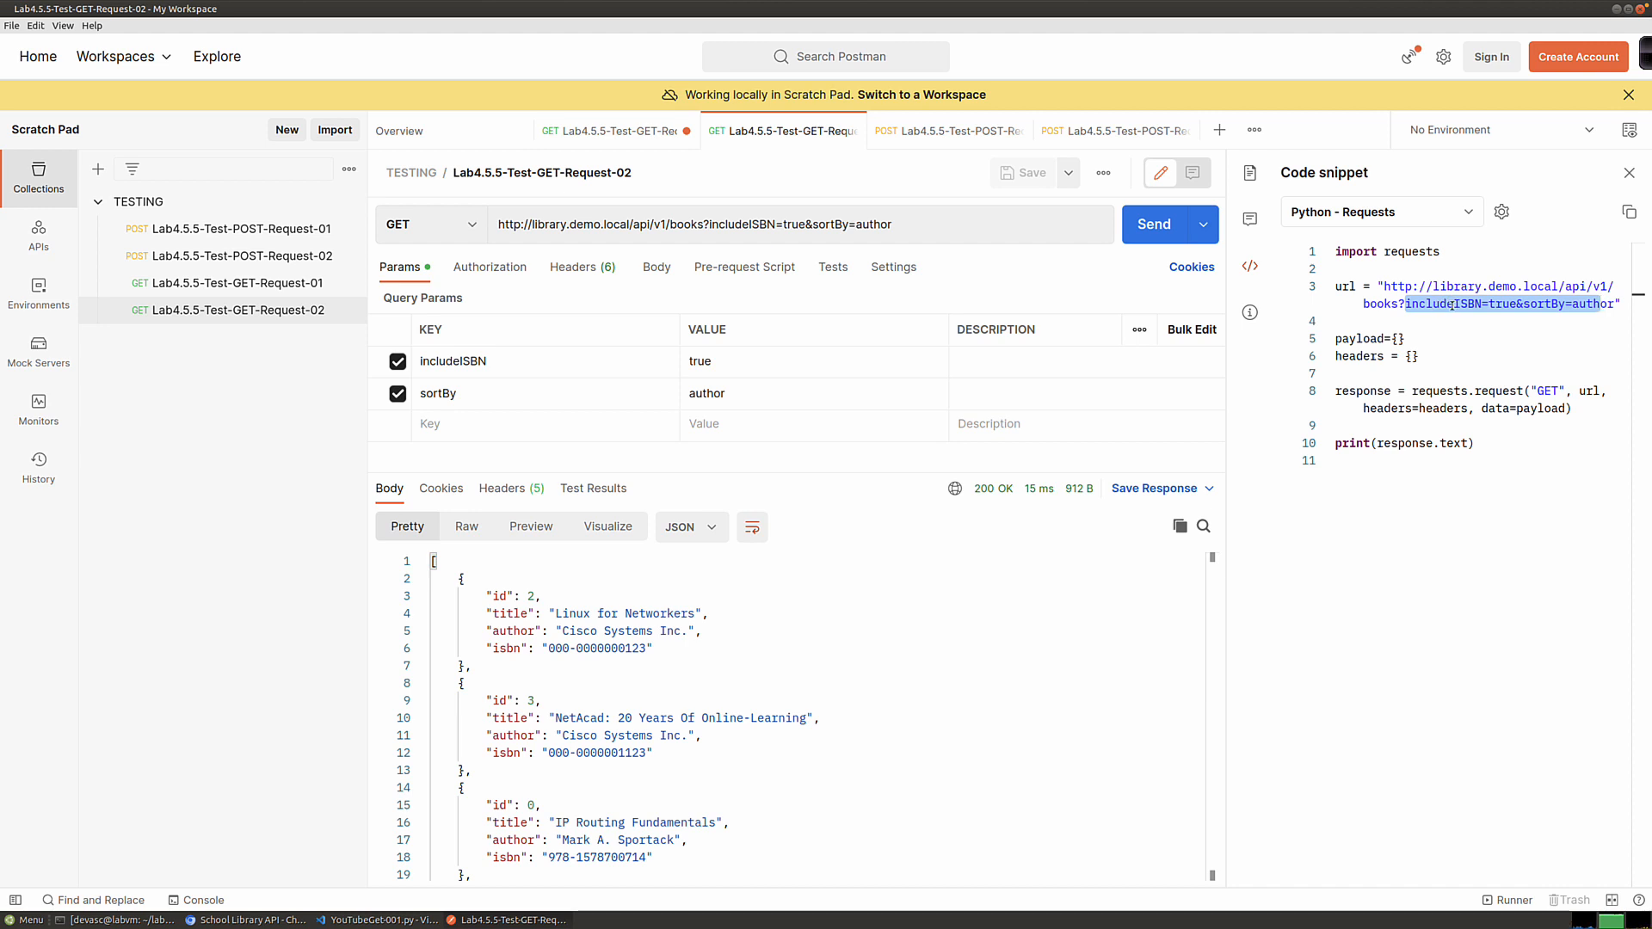
click(1398, 339)
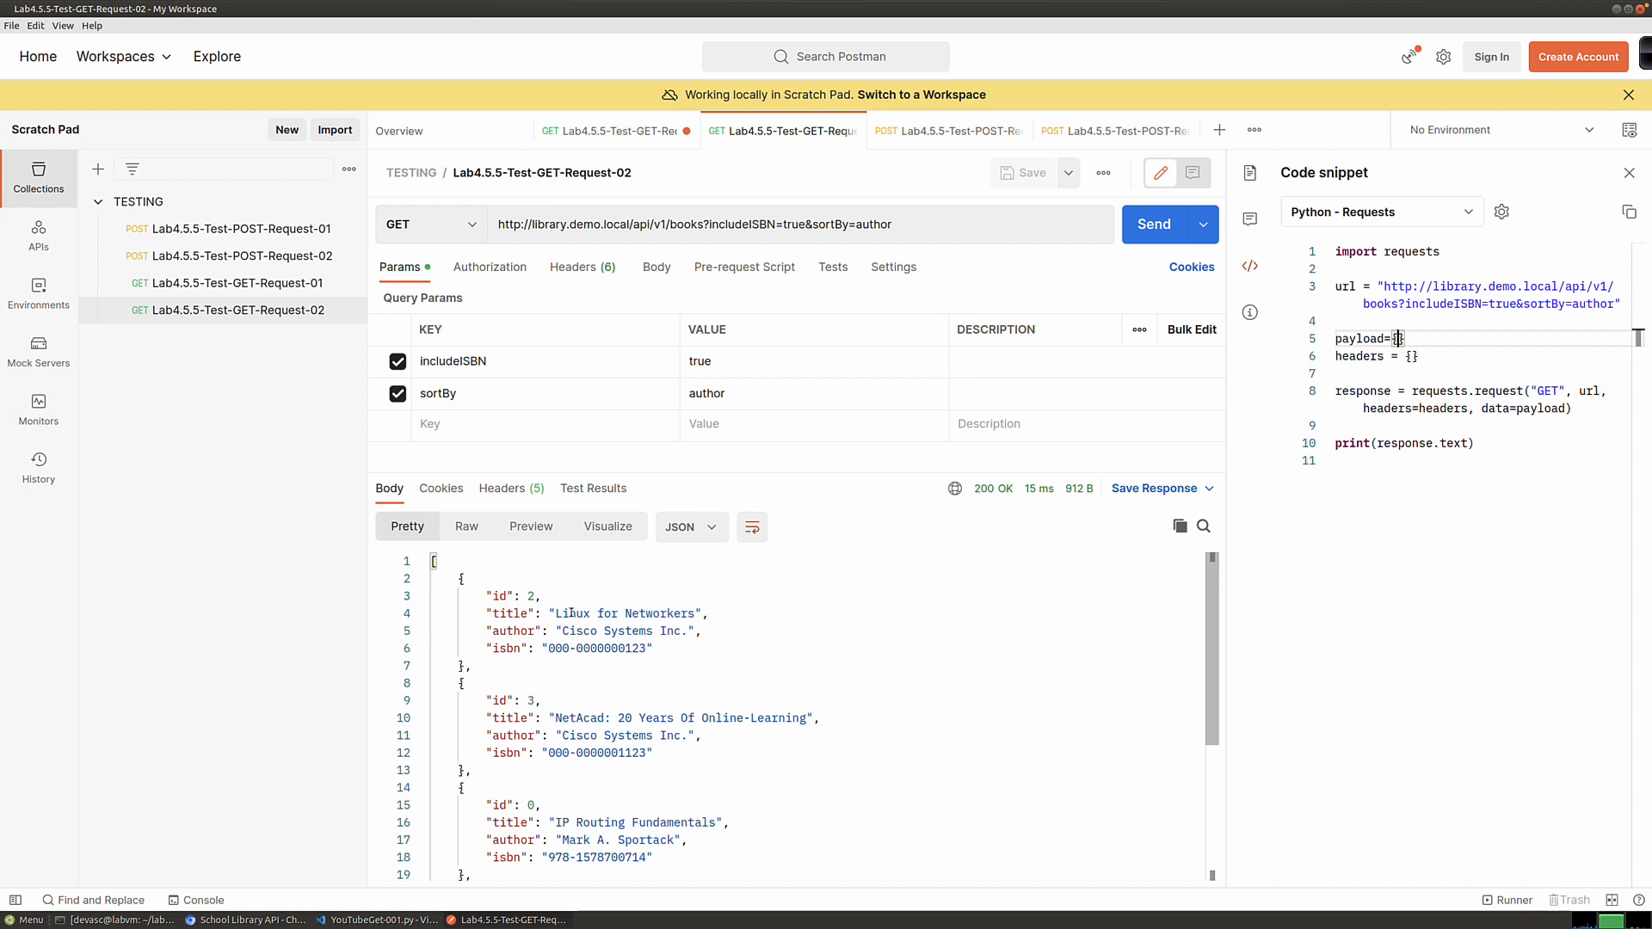
scroll(572, 612, down, 3)
scroll(570, 612, down, 2)
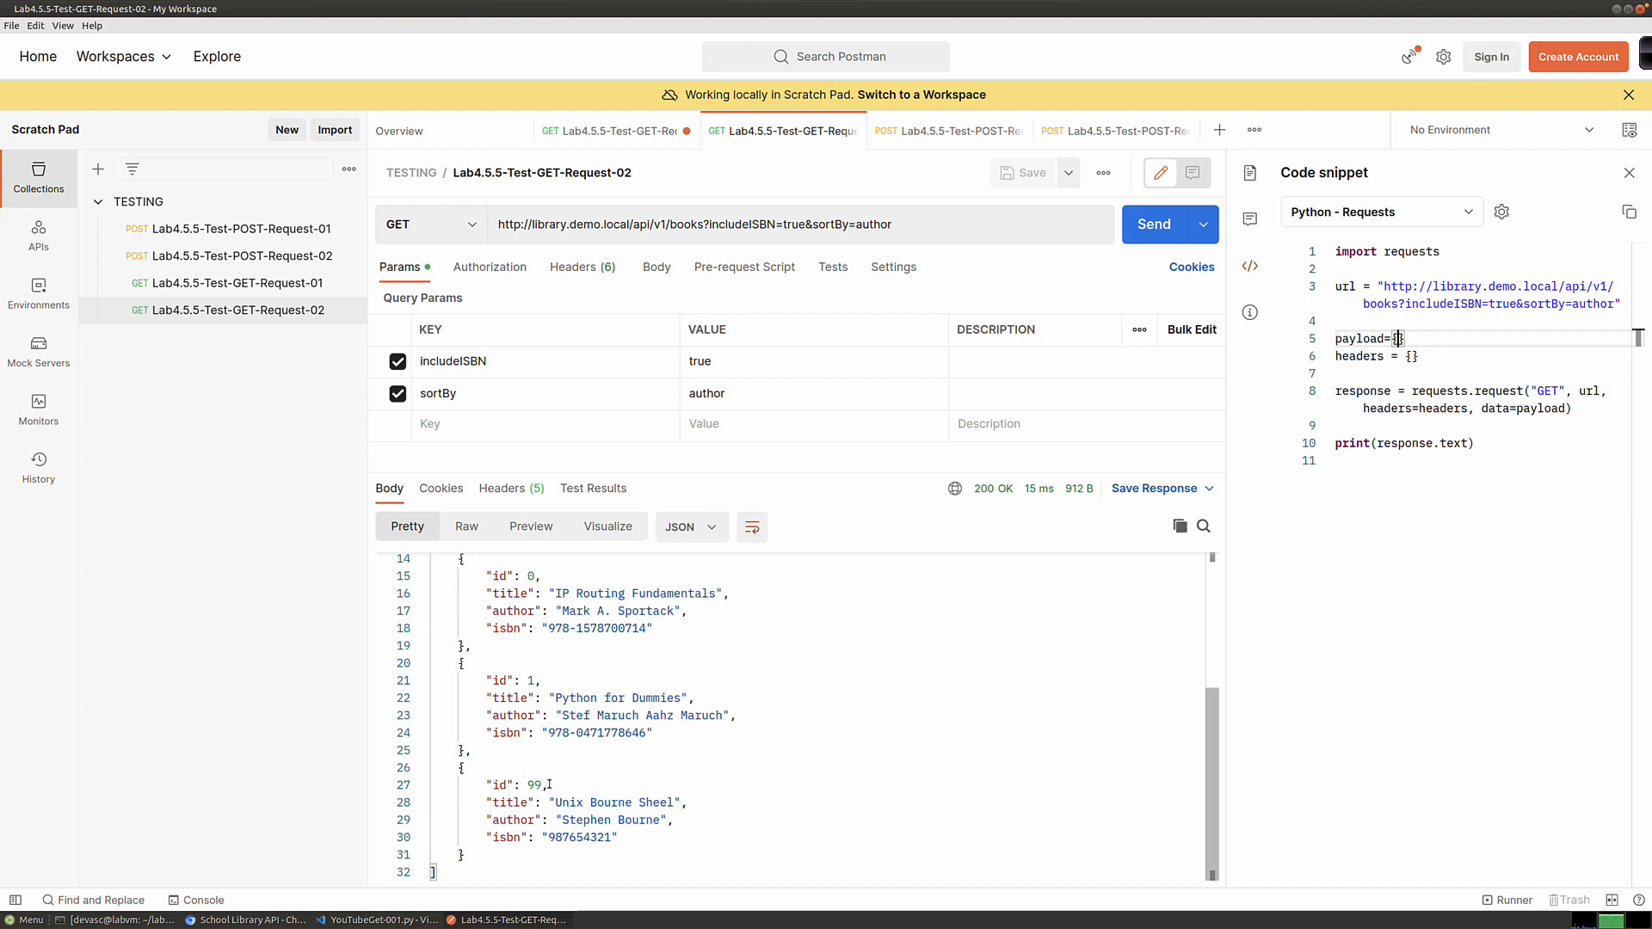
Step: Open Lab4.5.5-Test-GET-Request-01 and examine its request body settings and existing response
click(270, 284)
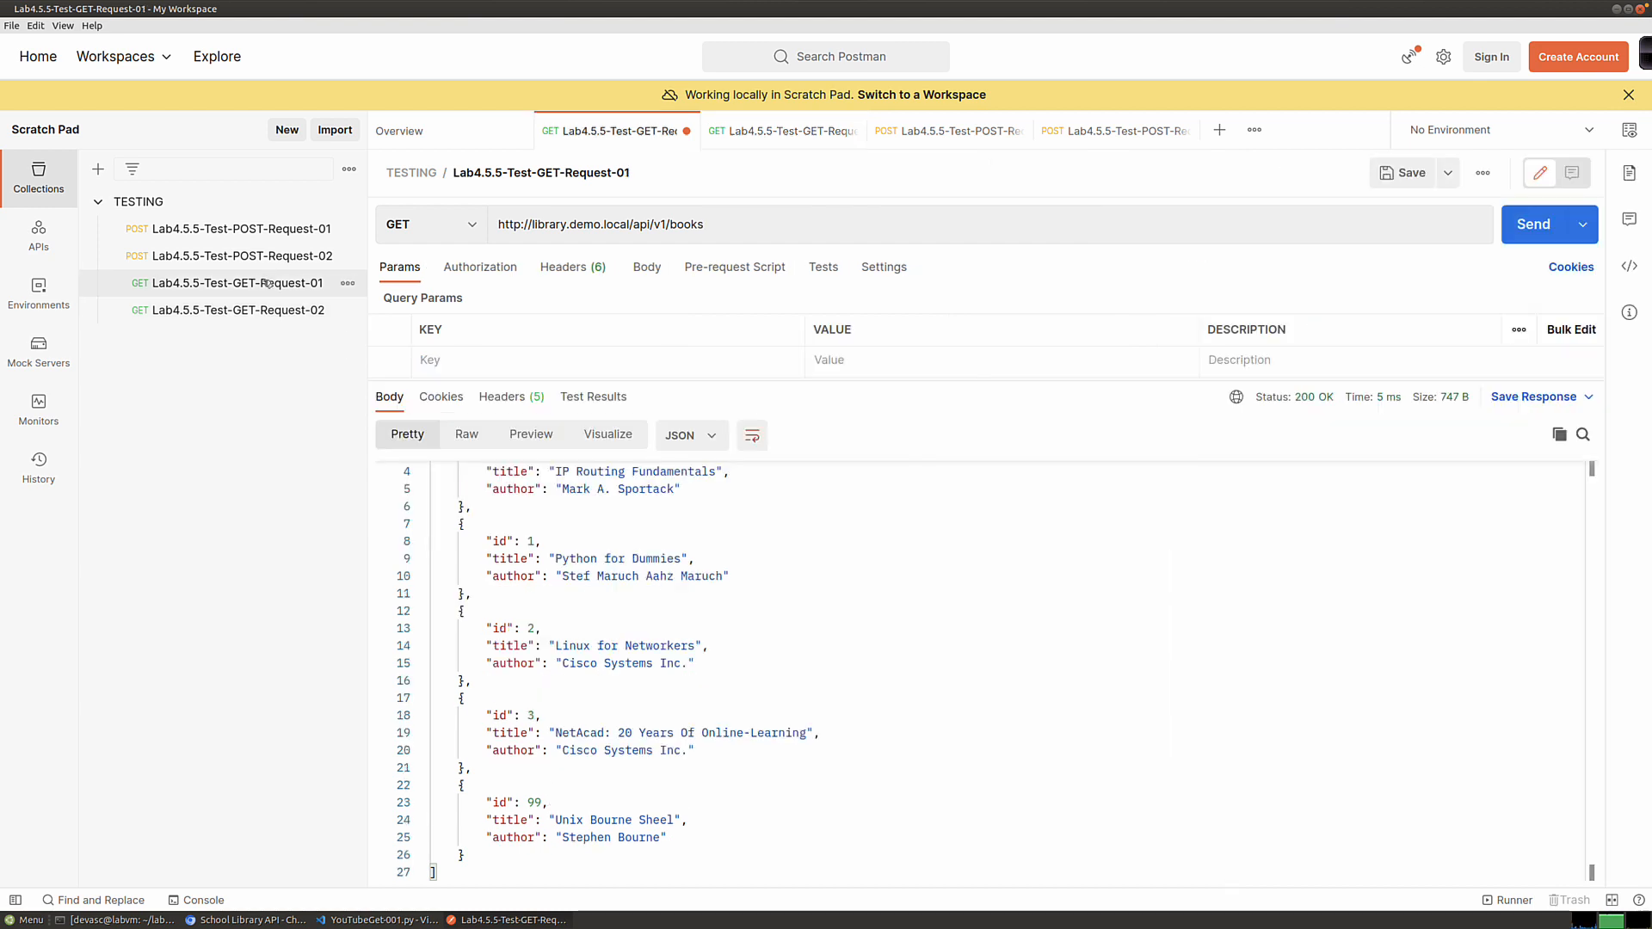
click(644, 269)
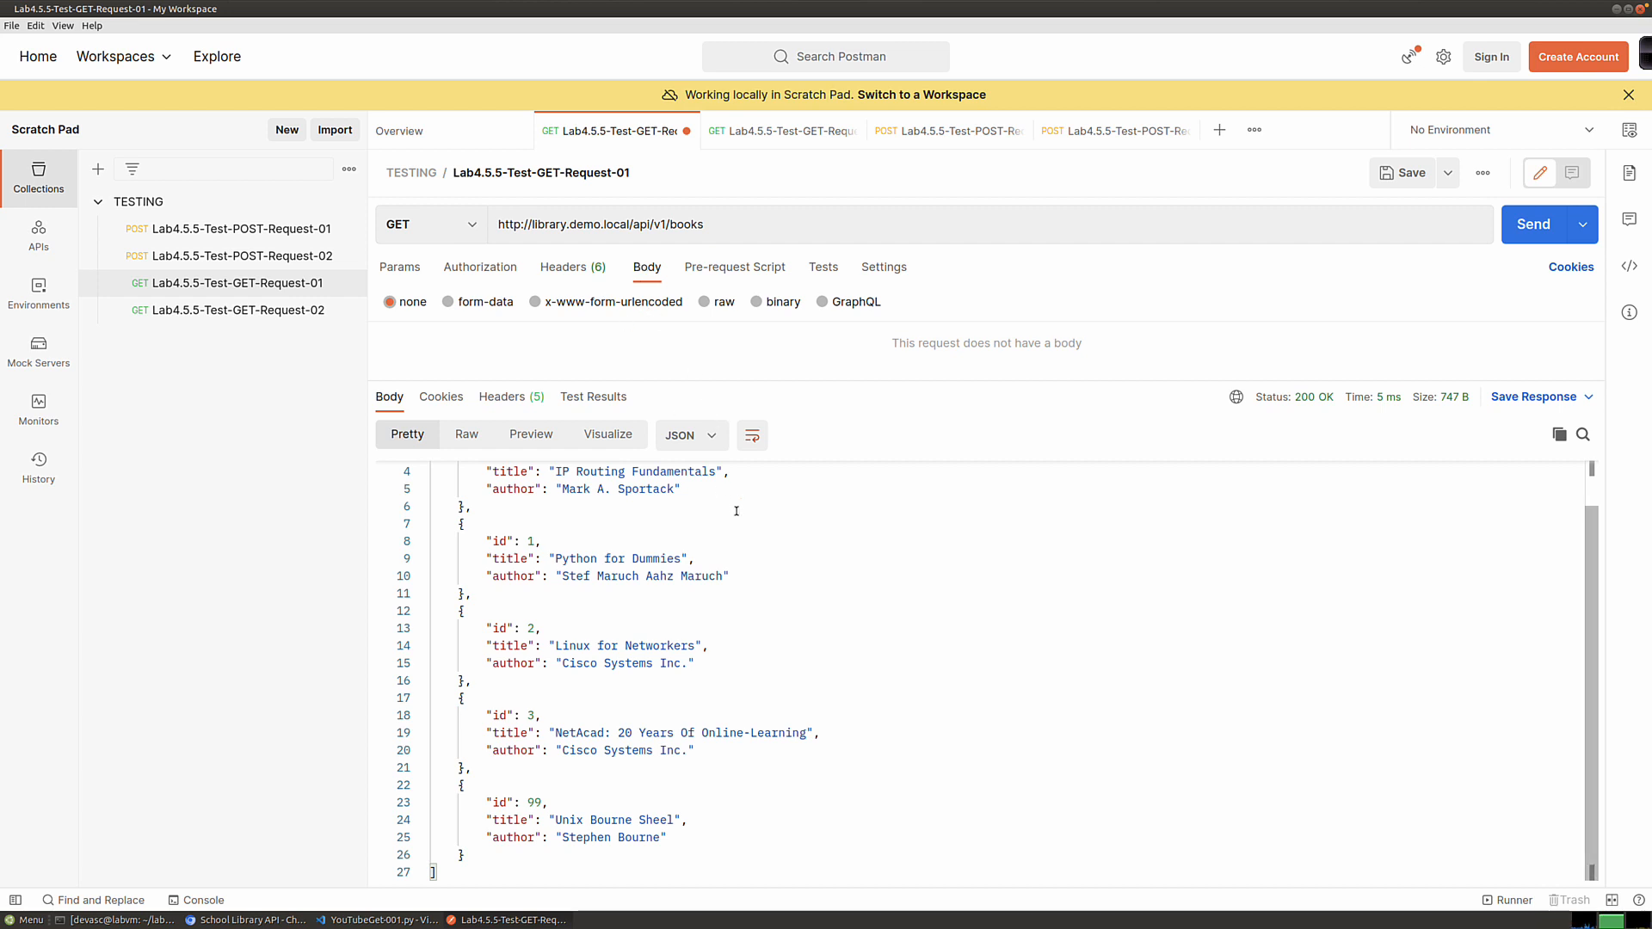
scroll(736, 510, up, 2)
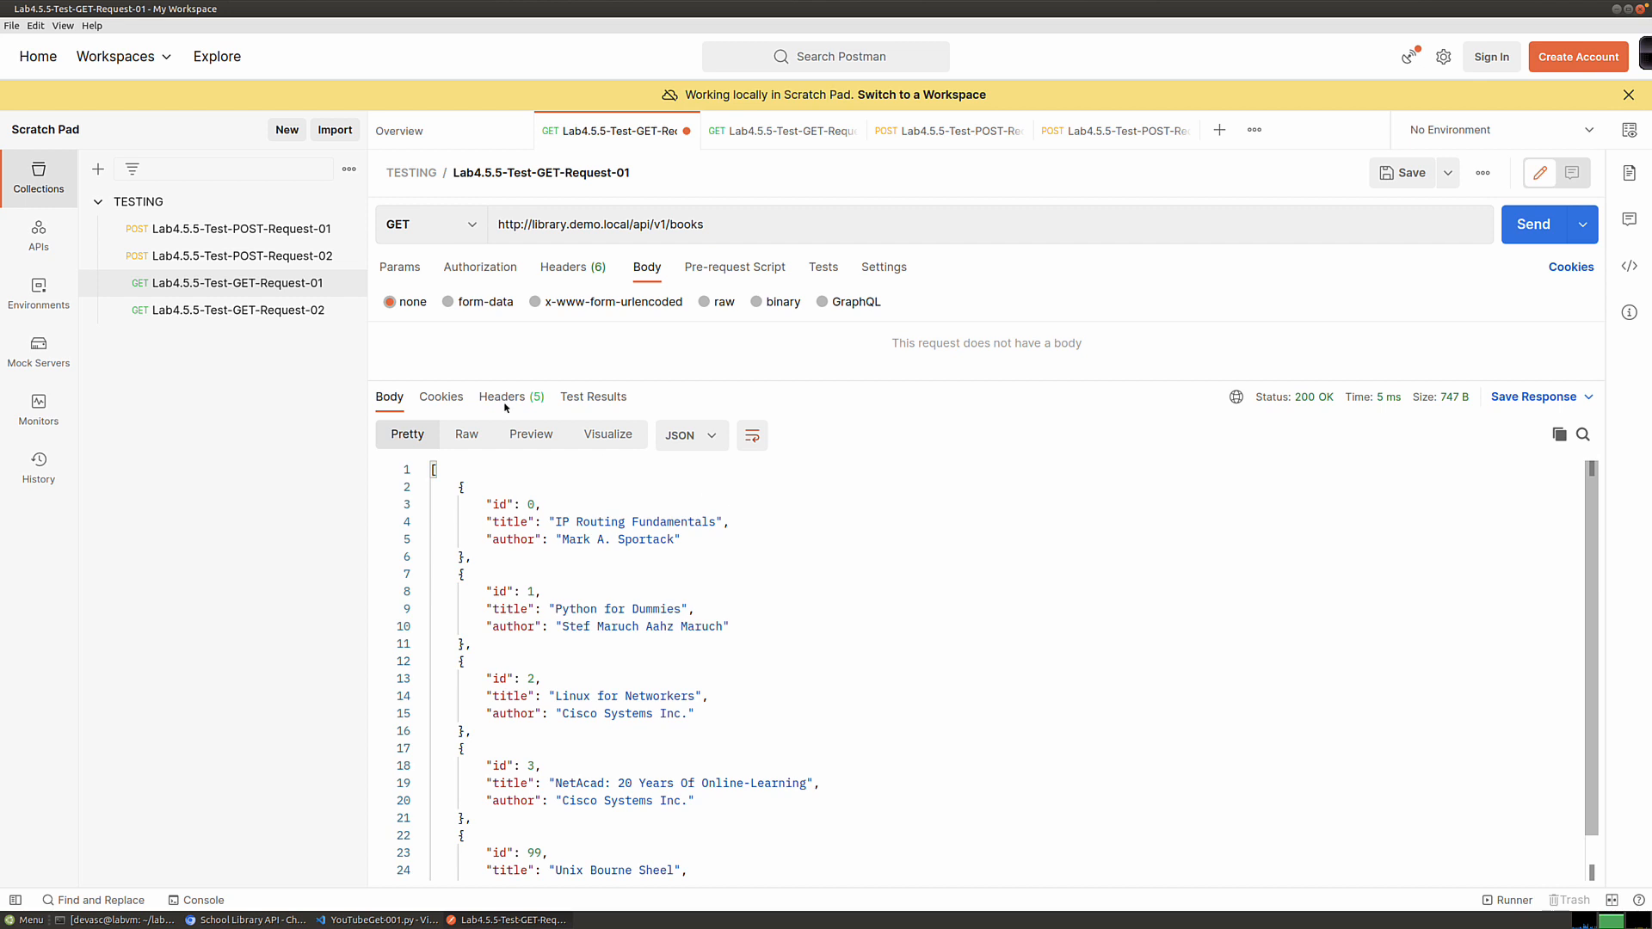
Step: Open the JSON body of Lab4.5.5-Test-POST-Request-02 and set the book's id to 999
click(260, 255)
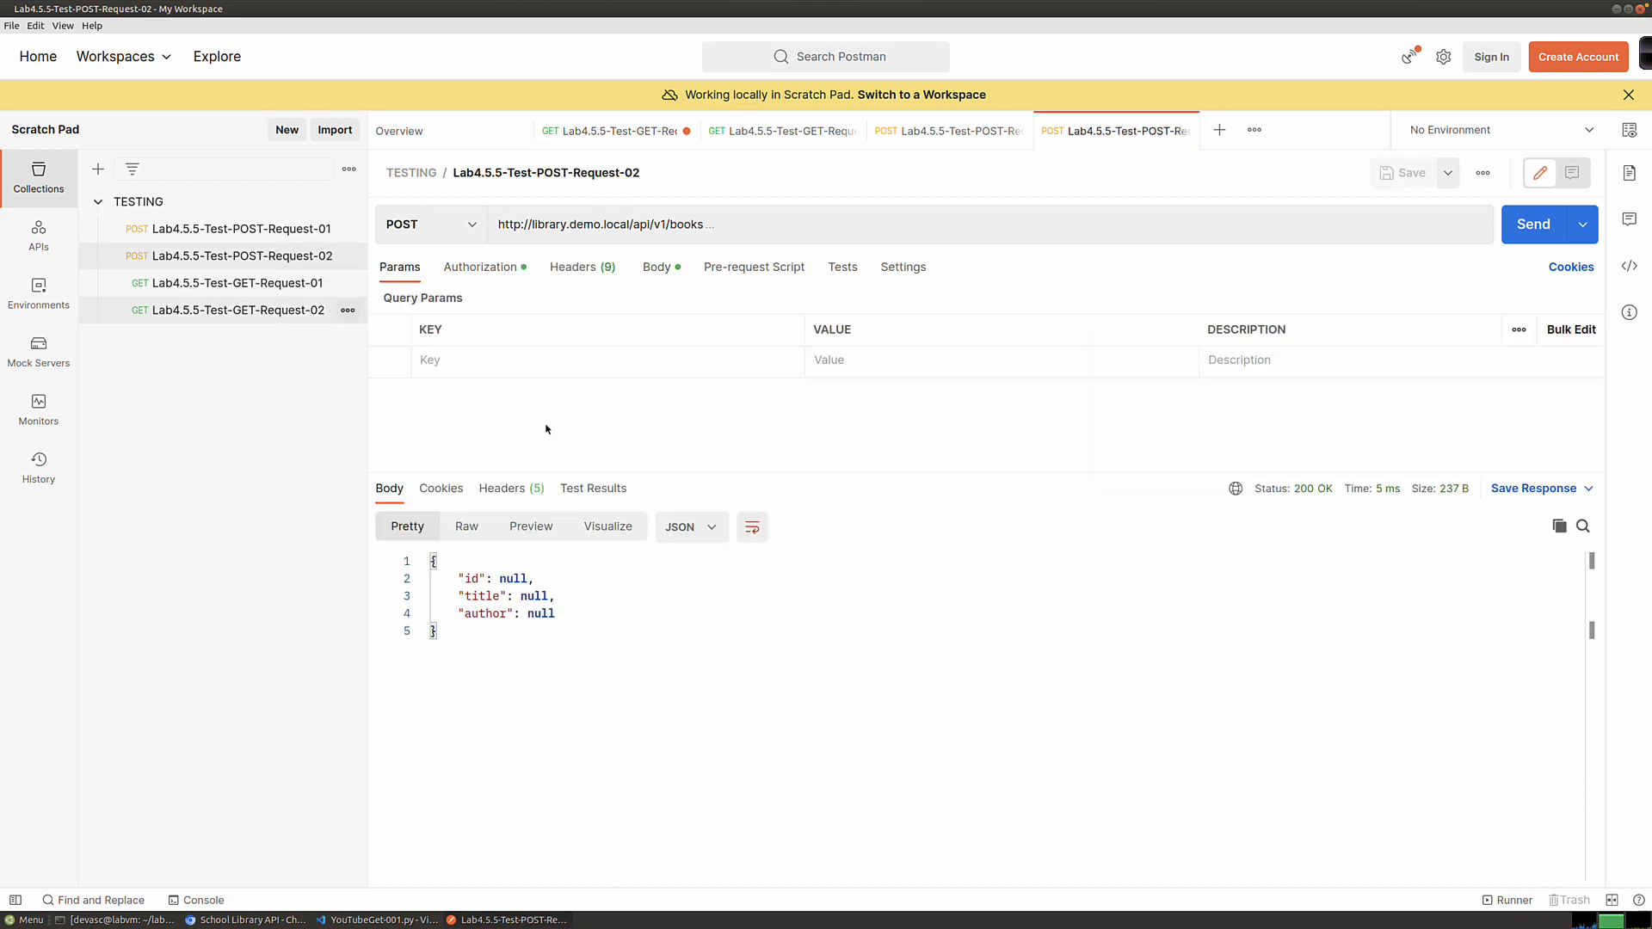
click(659, 267)
click(514, 360)
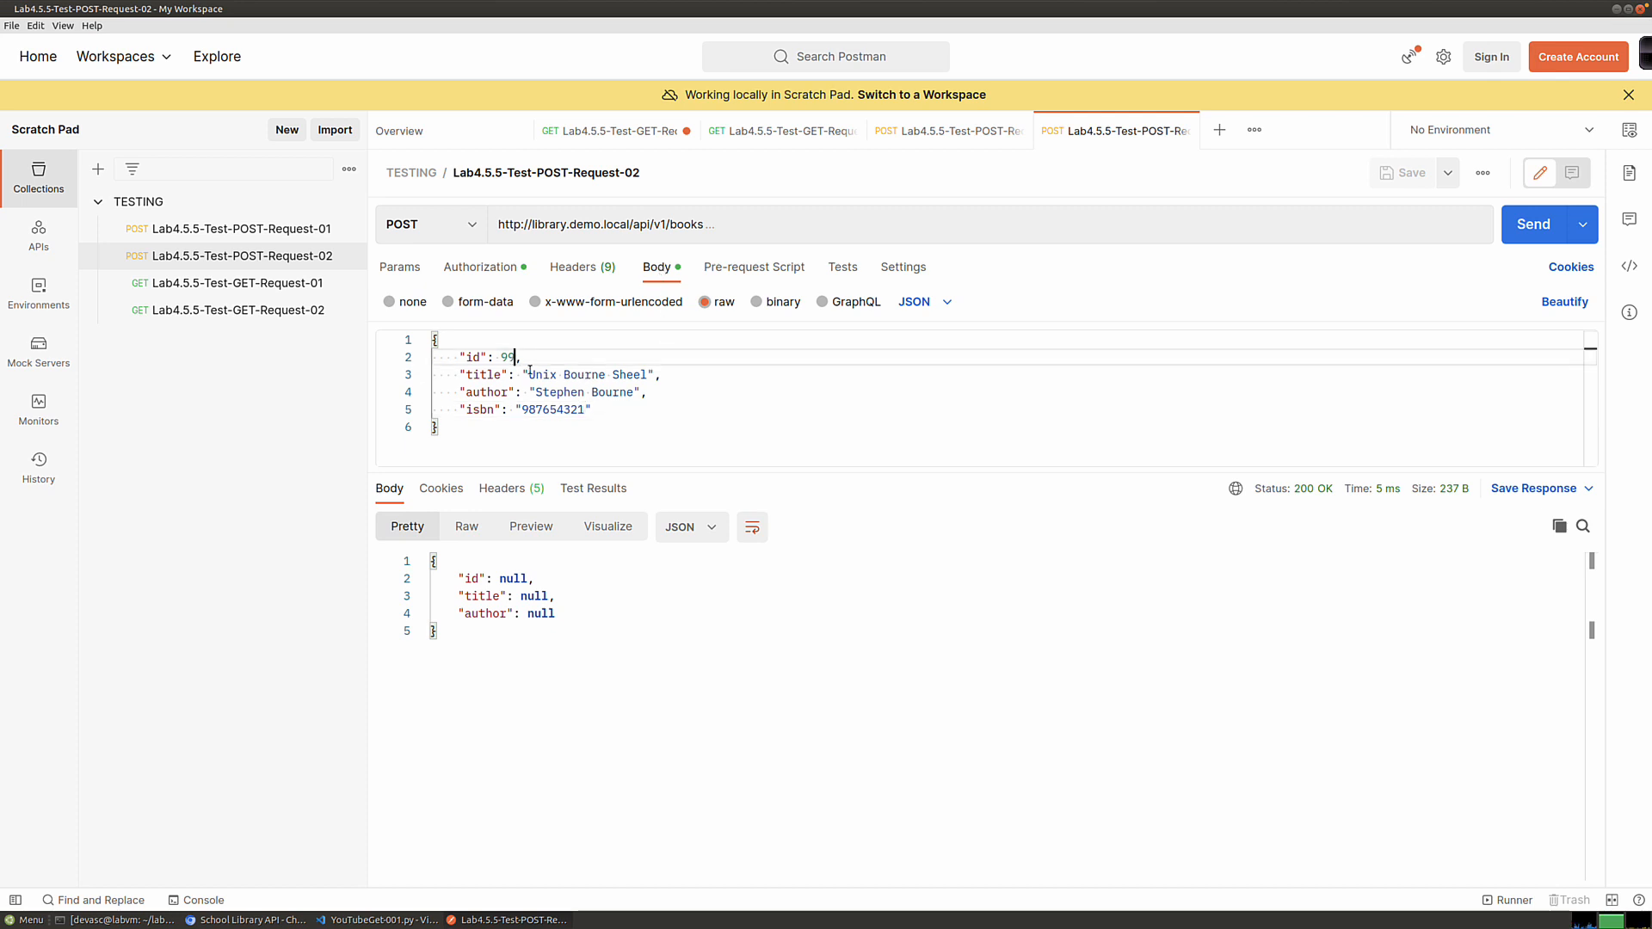
text(9)
Step: Replace the title value in the JSON body with "The Sun Also Rises"
click(647, 379)
key(BackSpace)
key(BackSpace)
key(BackSpace)
key(BackSpace)
key(BackSpace)
key(BackSpace)
key(BackSpace)
key(BackSpace)
key(BackSpace)
key(BackSpace)
key(BackSpace)
key(BackSpace)
key(BackSpace)
key(BackSpace)
key(BackSpace)
key(BackSpace)
key(BackSpace)
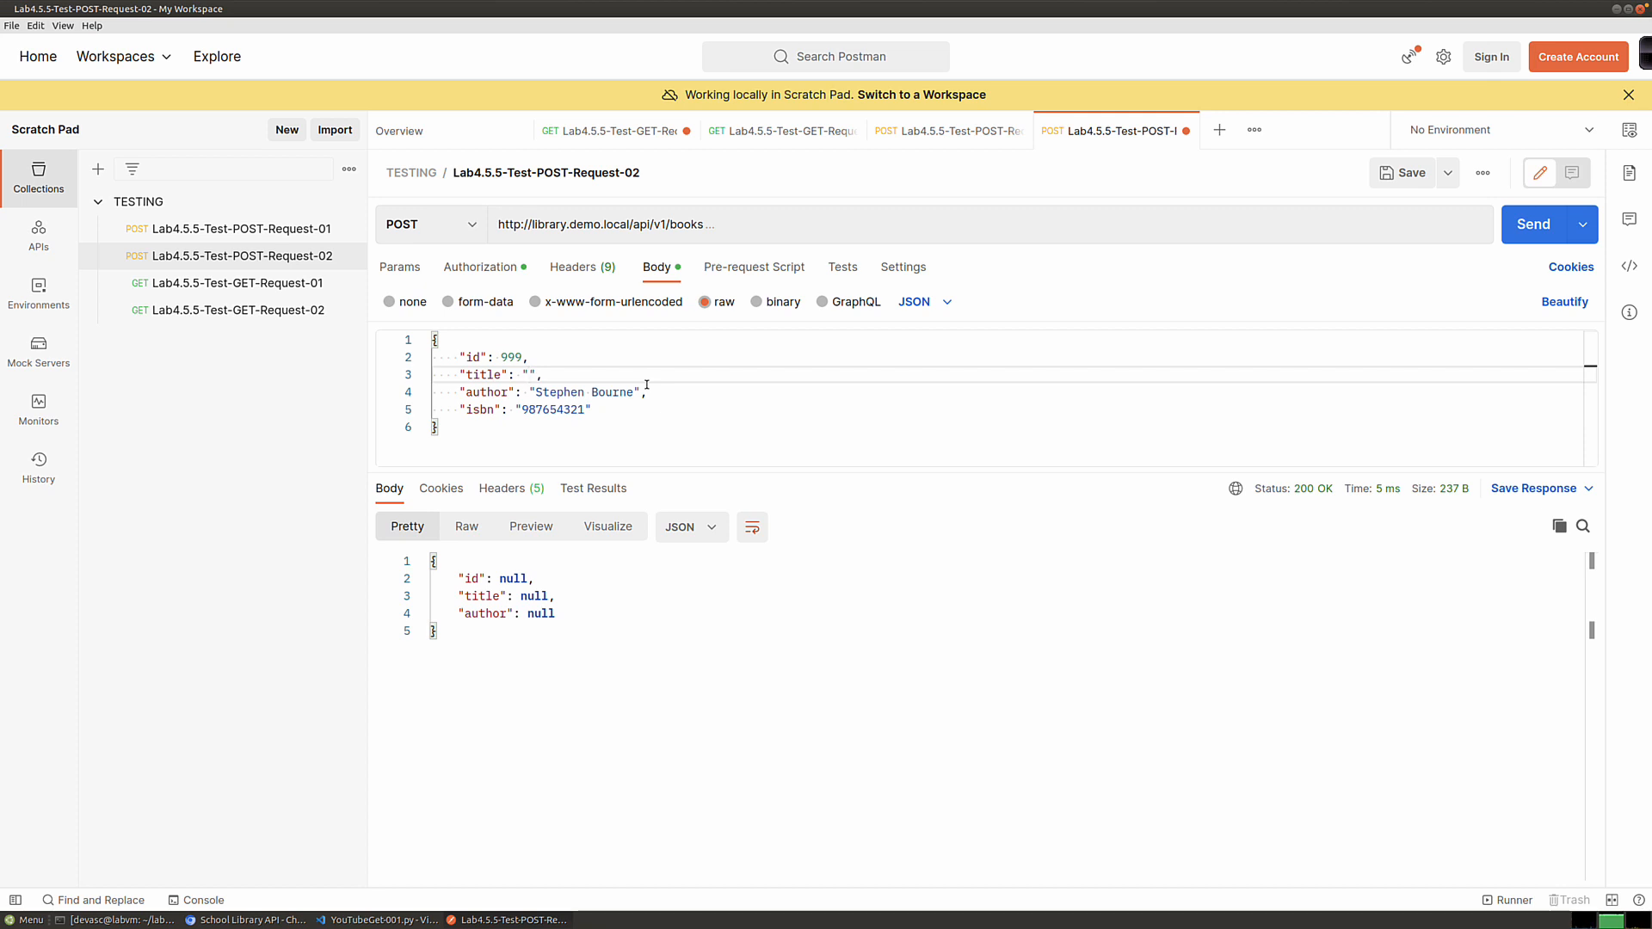
text(The Sun Also rise)
key(BackSpace)
key(BackSpace)
key(BackSpace)
key(BackSpace)
text(Rises)
Step: Replace the author value in the JSON body with "Ernest Hemmingway"
click(647, 385)
key(BackSpace)
key(BackSpace)
key(BackSpace)
key(BackSpace)
key(BackSpace)
key(BackSpace)
key(BackSpace)
key(BackSpace)
key(BackSpace)
key(BackSpace)
key(BackSpace)
key(BackSpace)
key(BackSpace)
key(BackSpace)
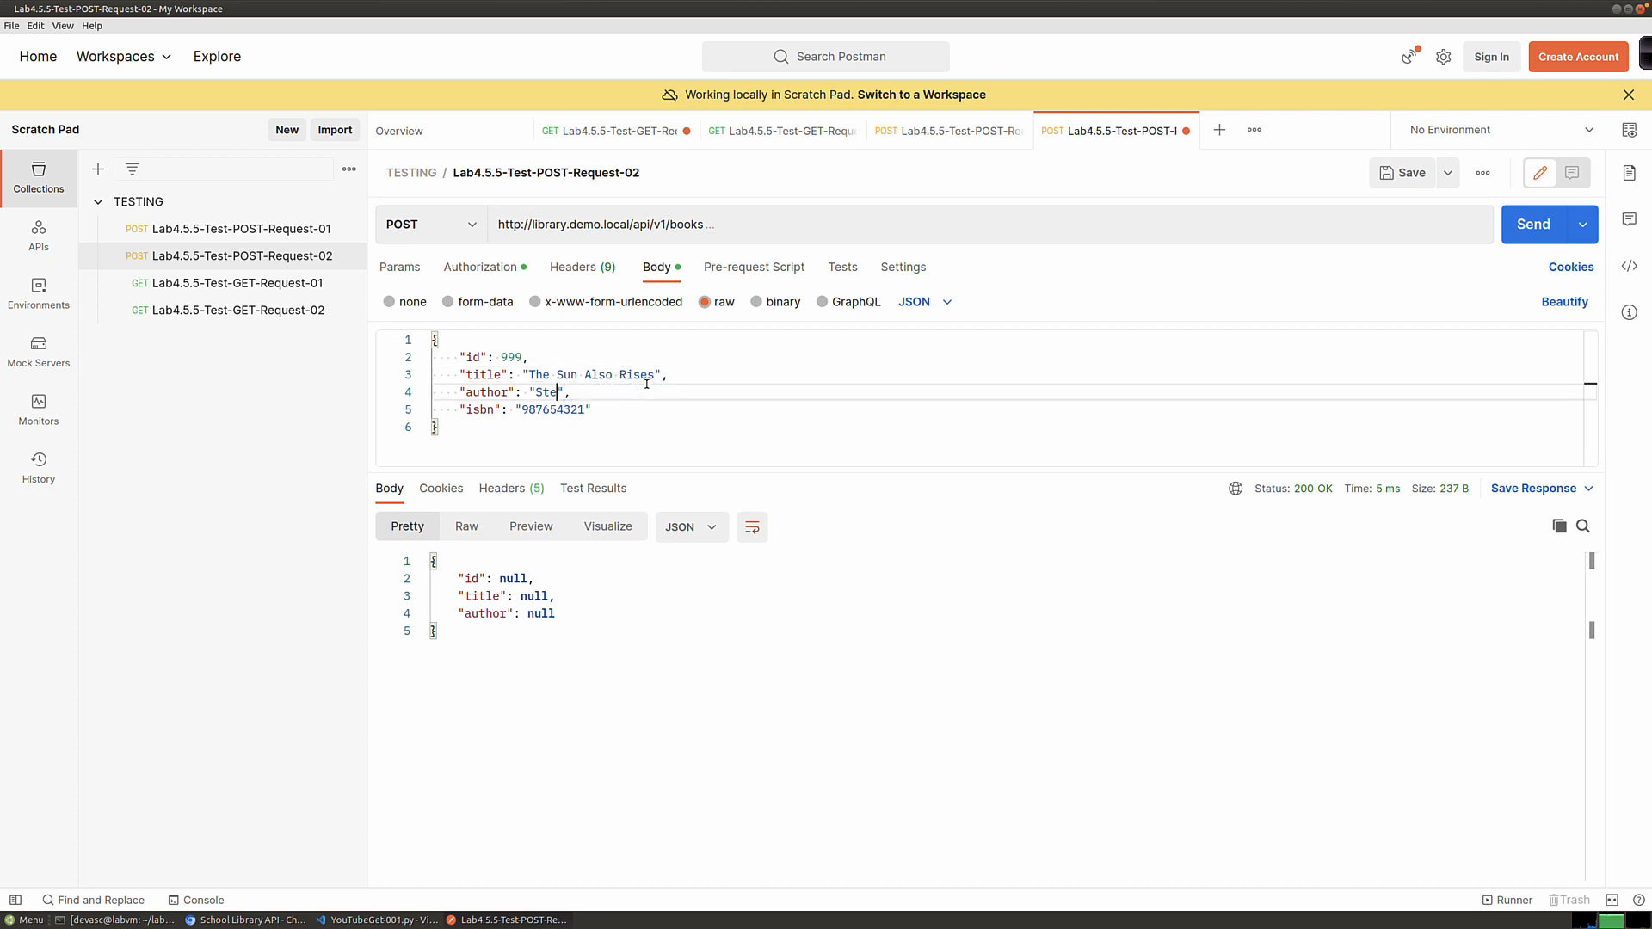
text(Earne)
key(BackSpace)
key(BackSpace)
key(BackSpace)
key(BackSpace)
key(BackSpace)
text(Ernest Hemmingway)
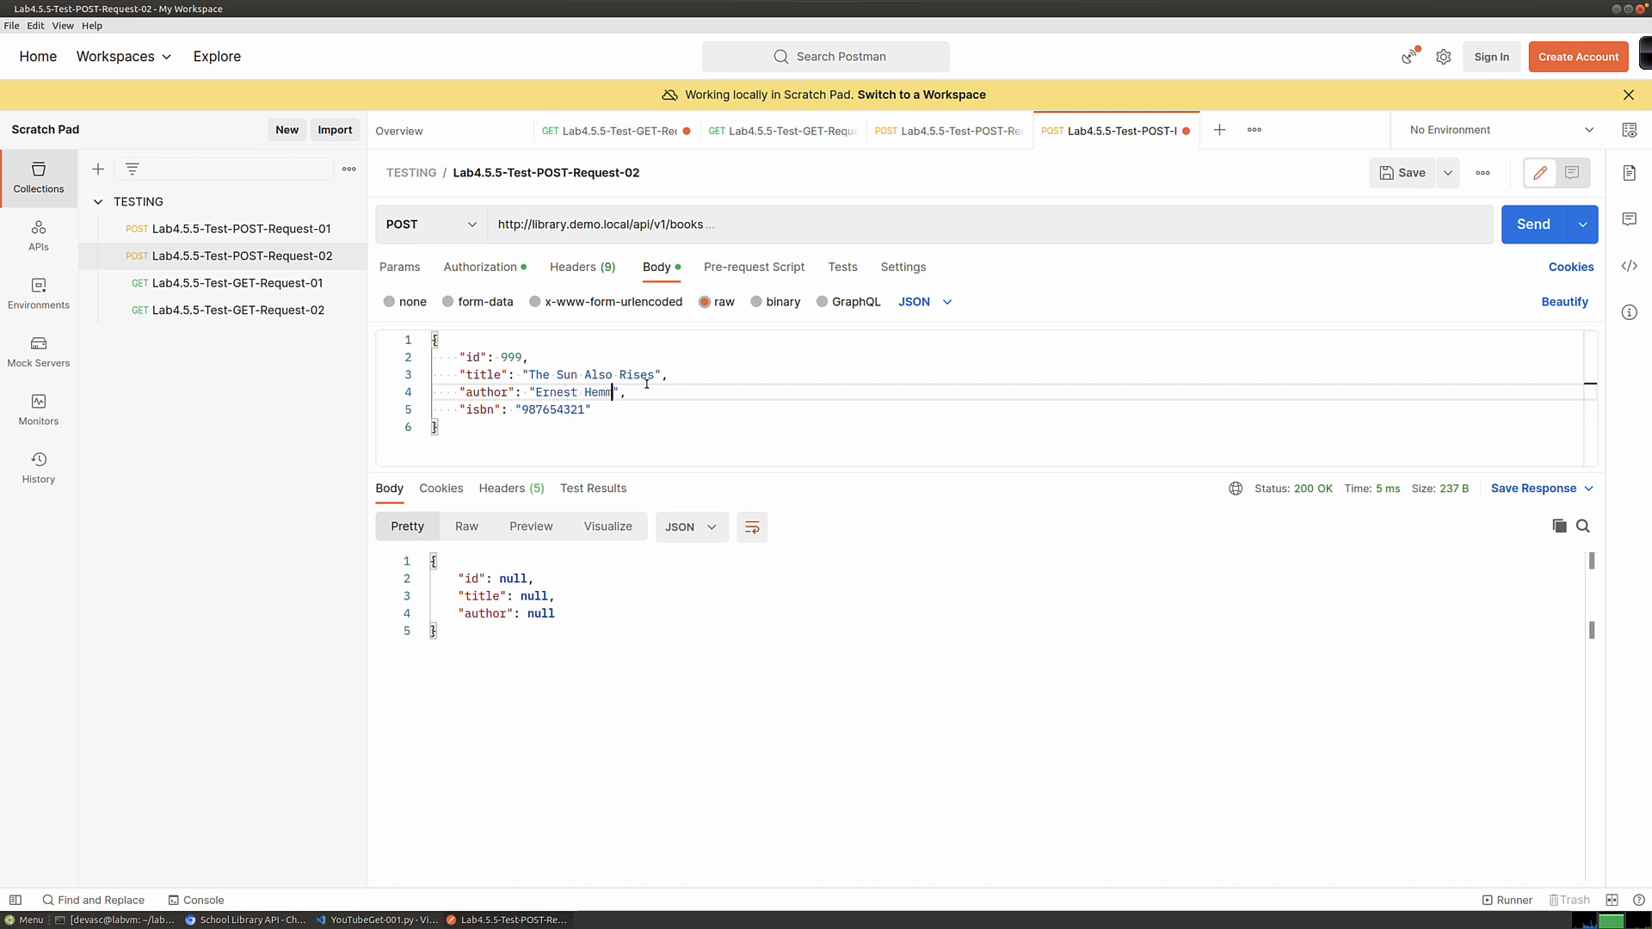
Step: Set the isbn value in the JSON body to "8675309", and save and send the POST request
key(Down)
key(Left)
key(BackSpace)
key(BackSpace)
key(BackSpace)
key(BackSpace)
key(BackSpace)
key(BackSpace)
key(BackSpace)
key(BackSpace)
key(BackSpace)
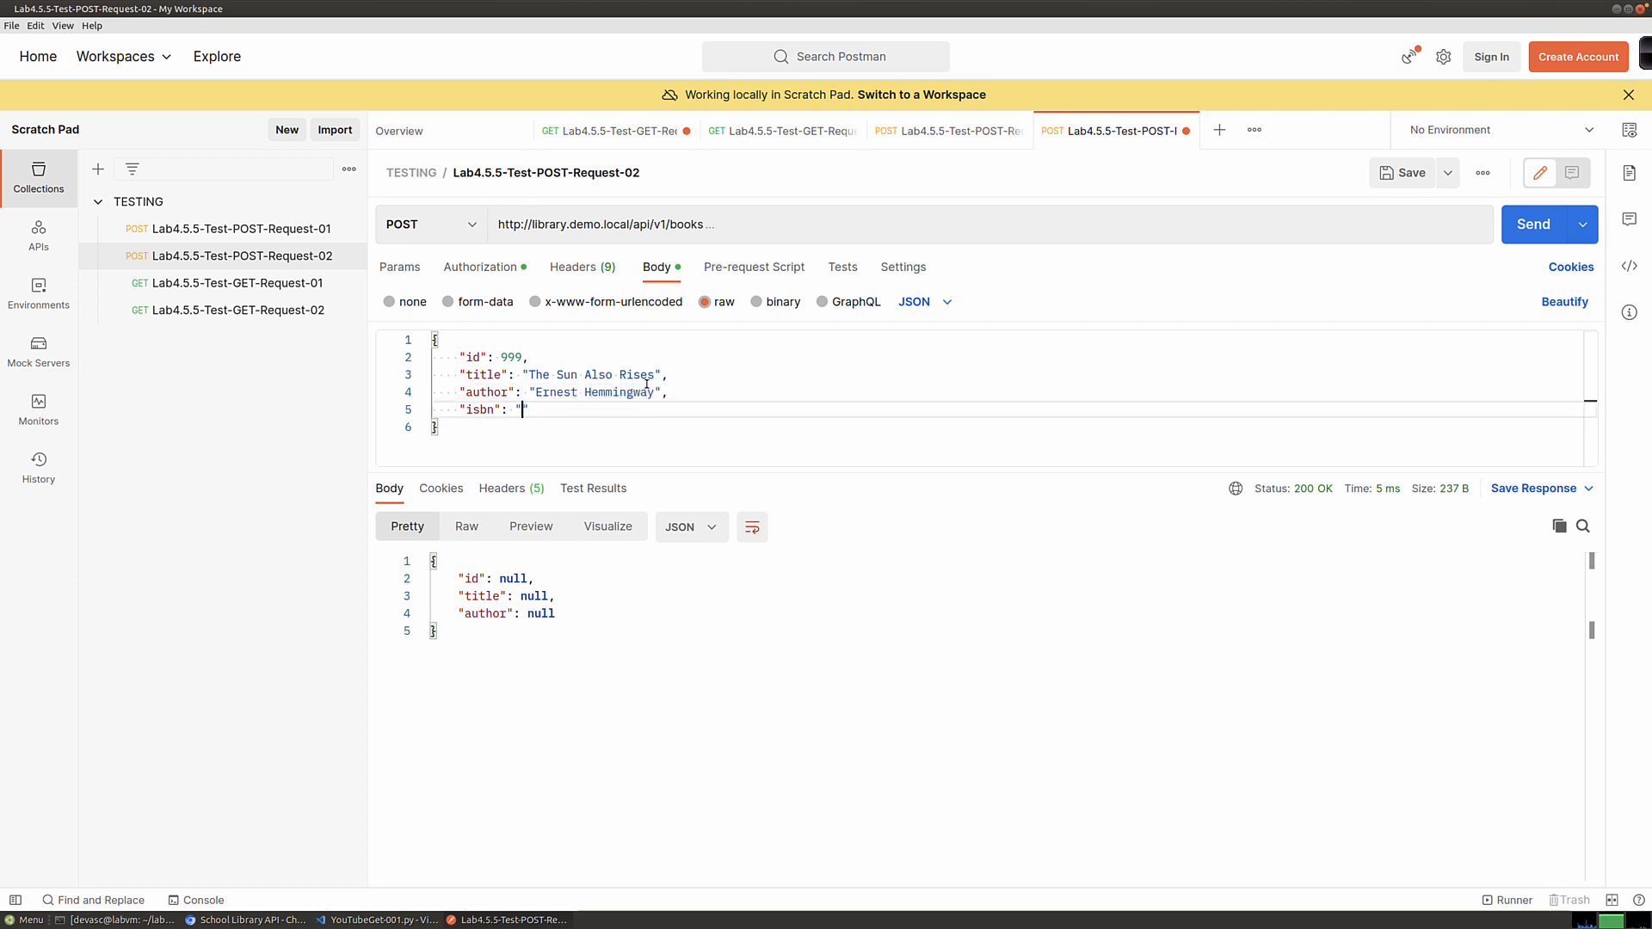
text(8675309)
click(1380, 174)
click(1536, 226)
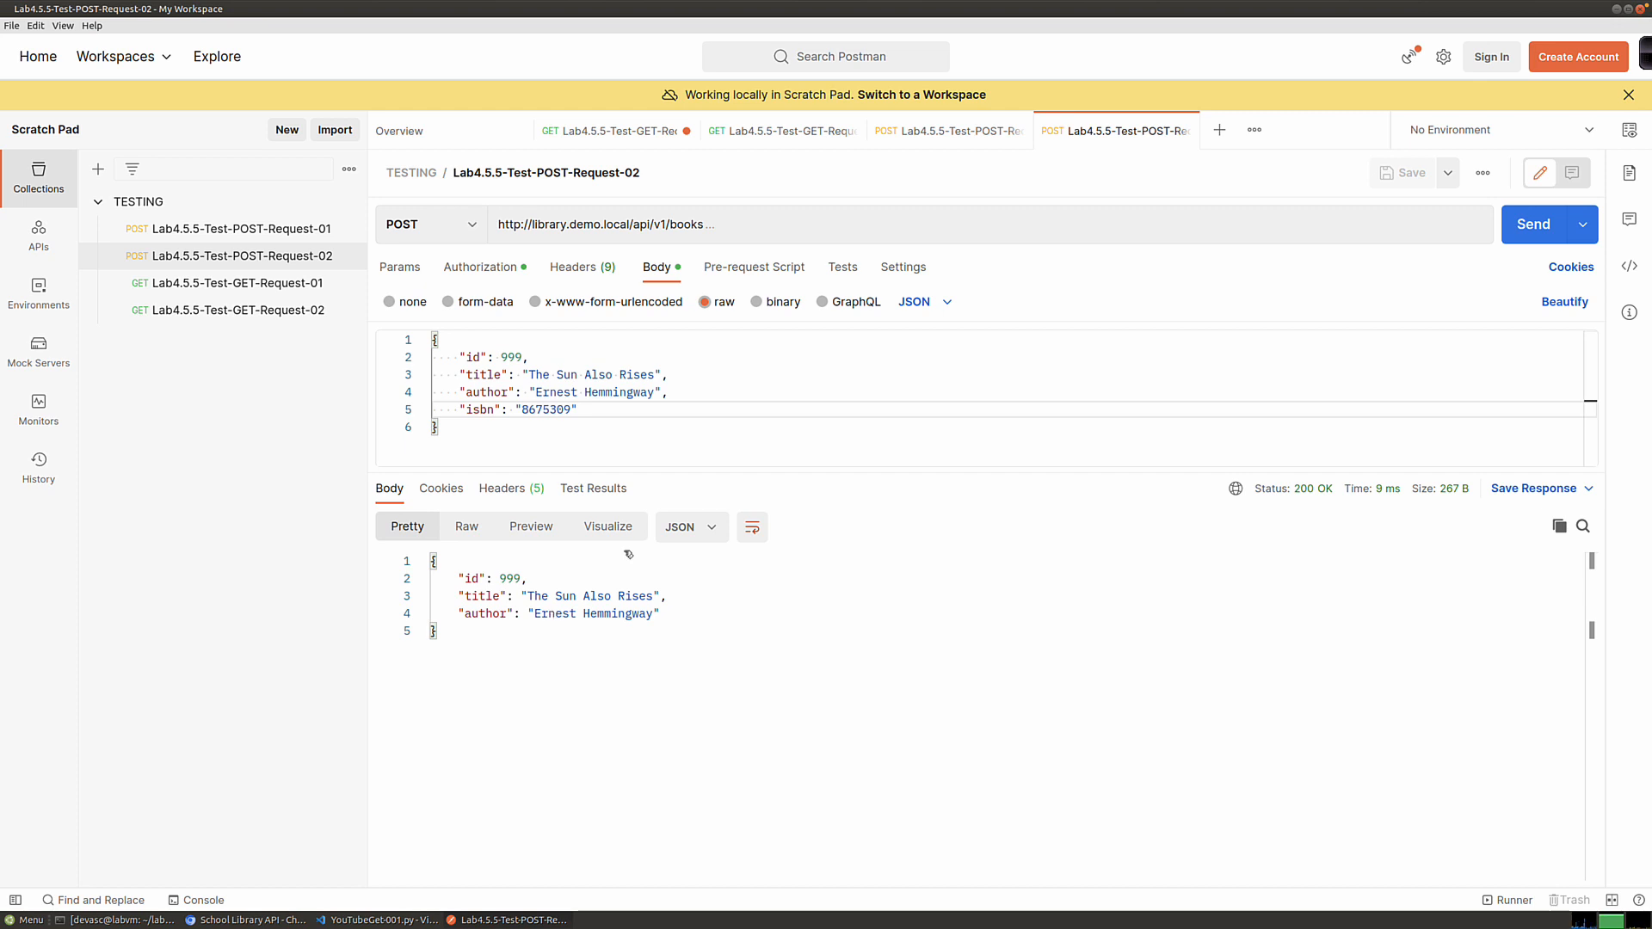
Step: Resend Lab4.5.5-Test-GET-Request-01 and check the end of the returned list for the new book
click(232, 289)
click(1532, 225)
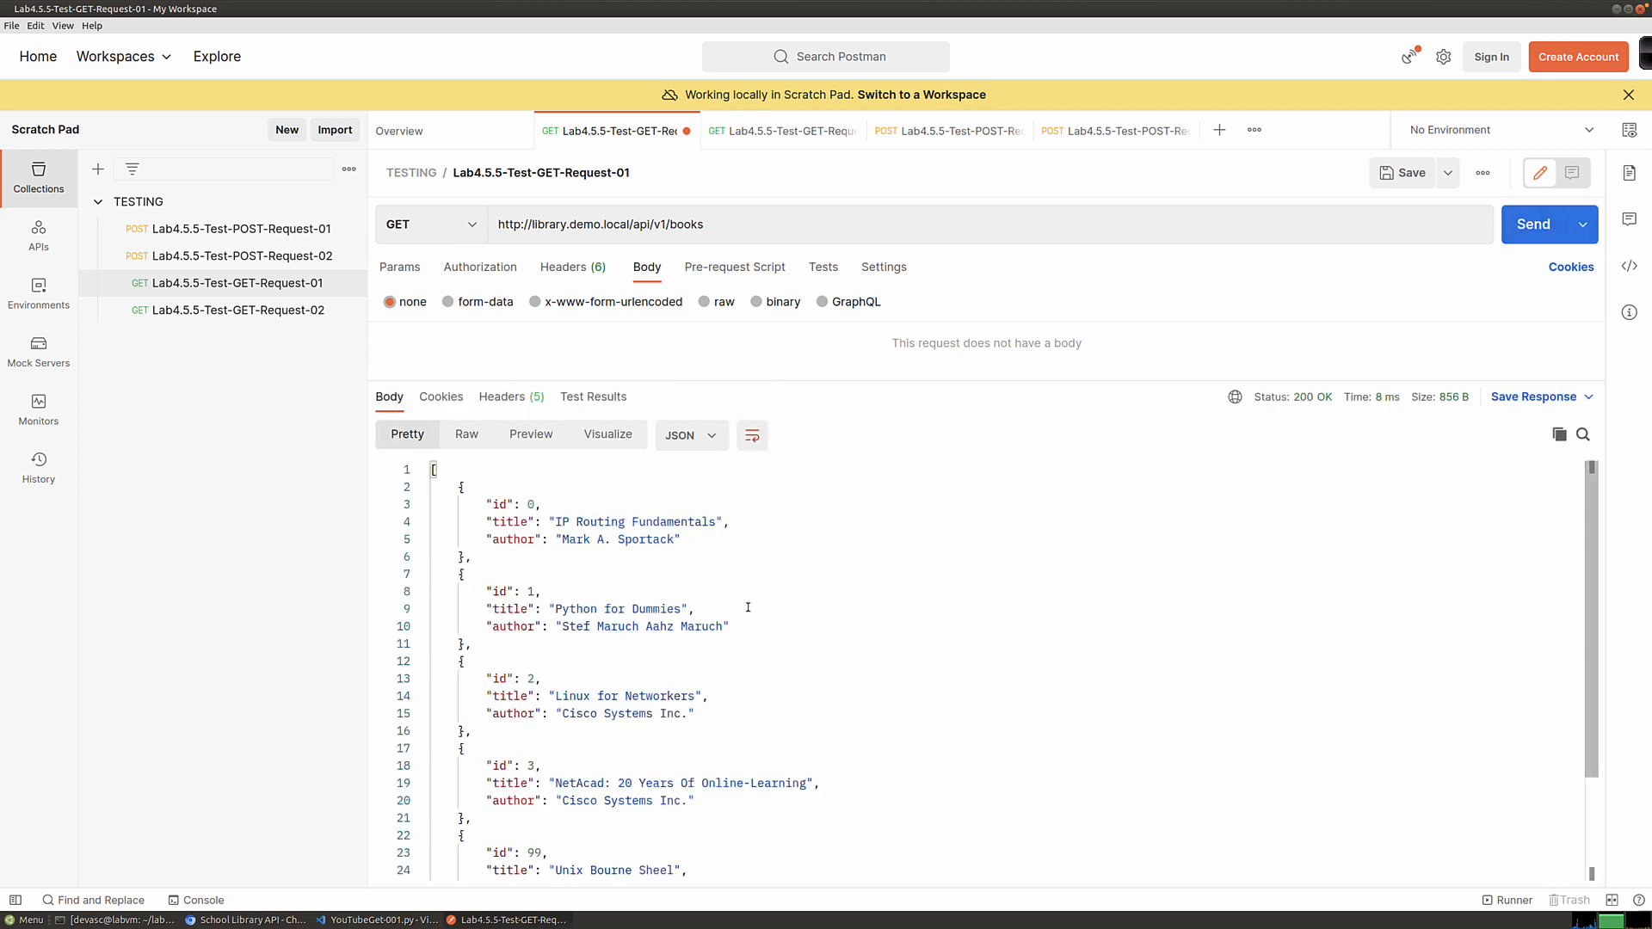
scroll(748, 607, down, 4)
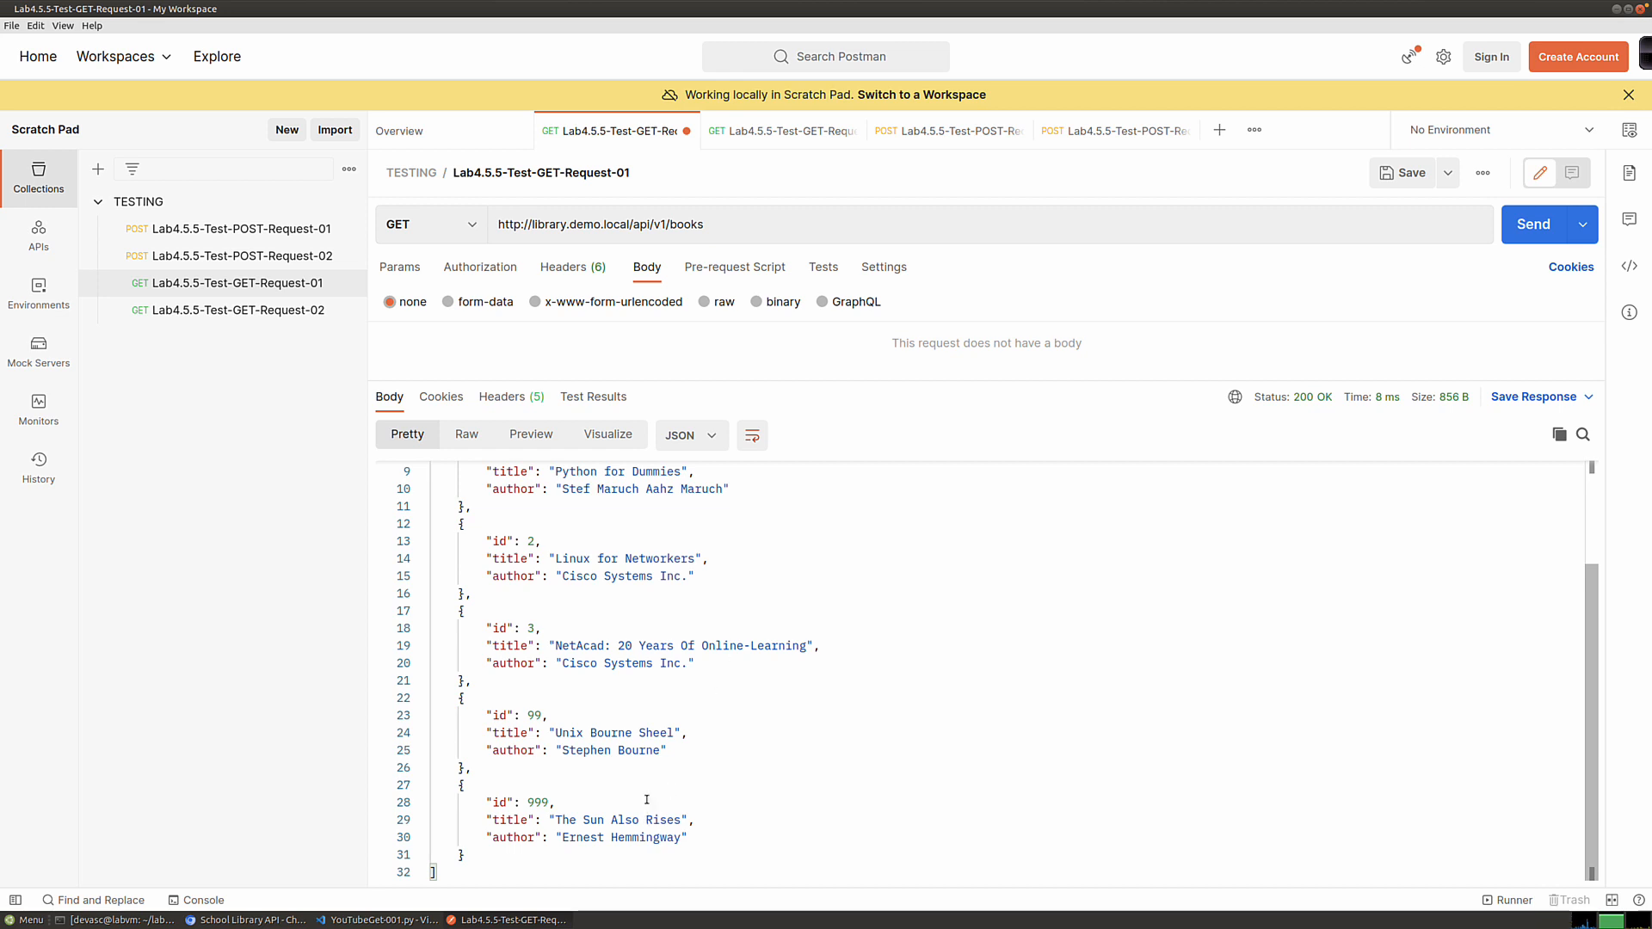
Step: Resend Lab4.5.5-Test-GET-Request-02 and highlight the entry for "The Sun Also Rises" in the response
click(251, 312)
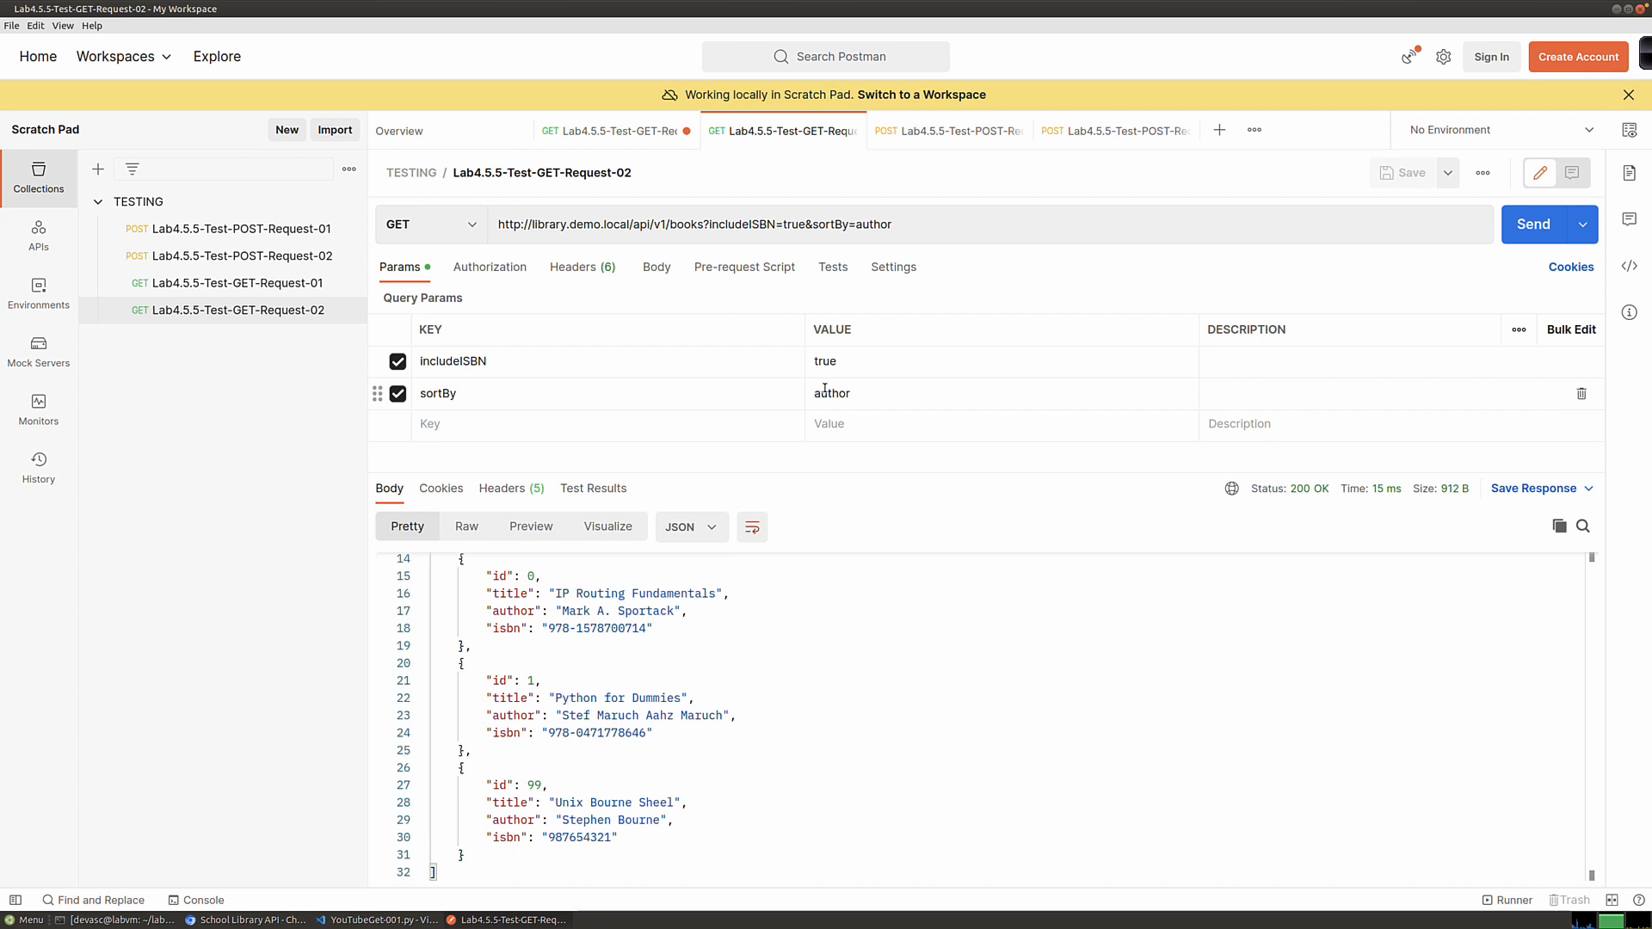
click(1538, 225)
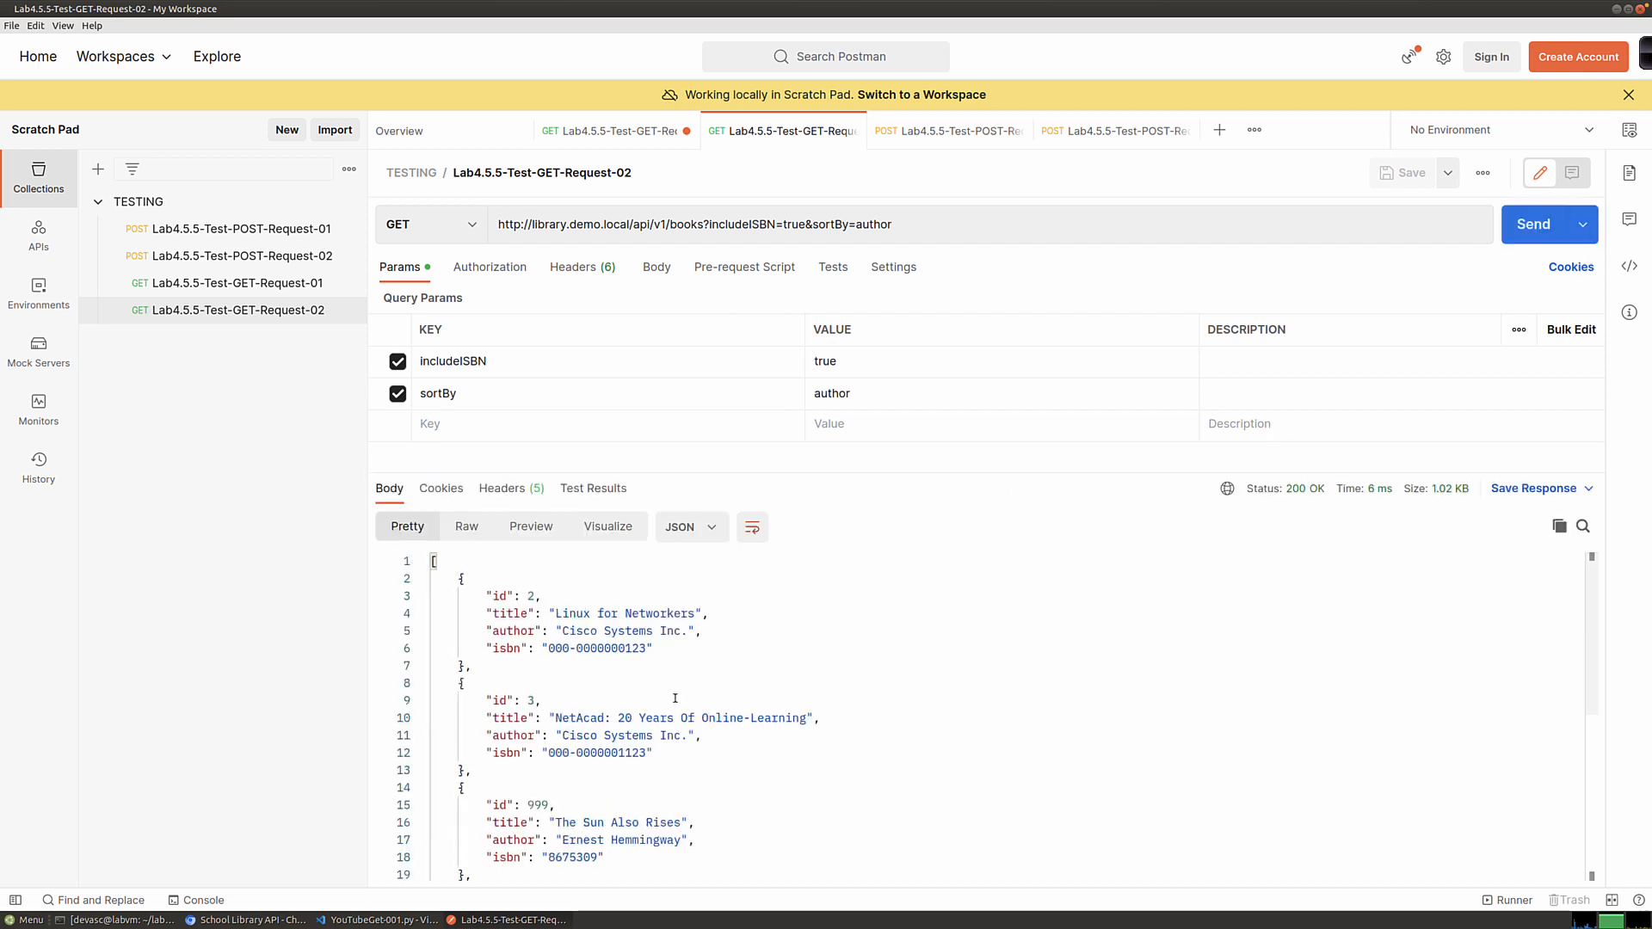
scroll(545, 754, down, 2)
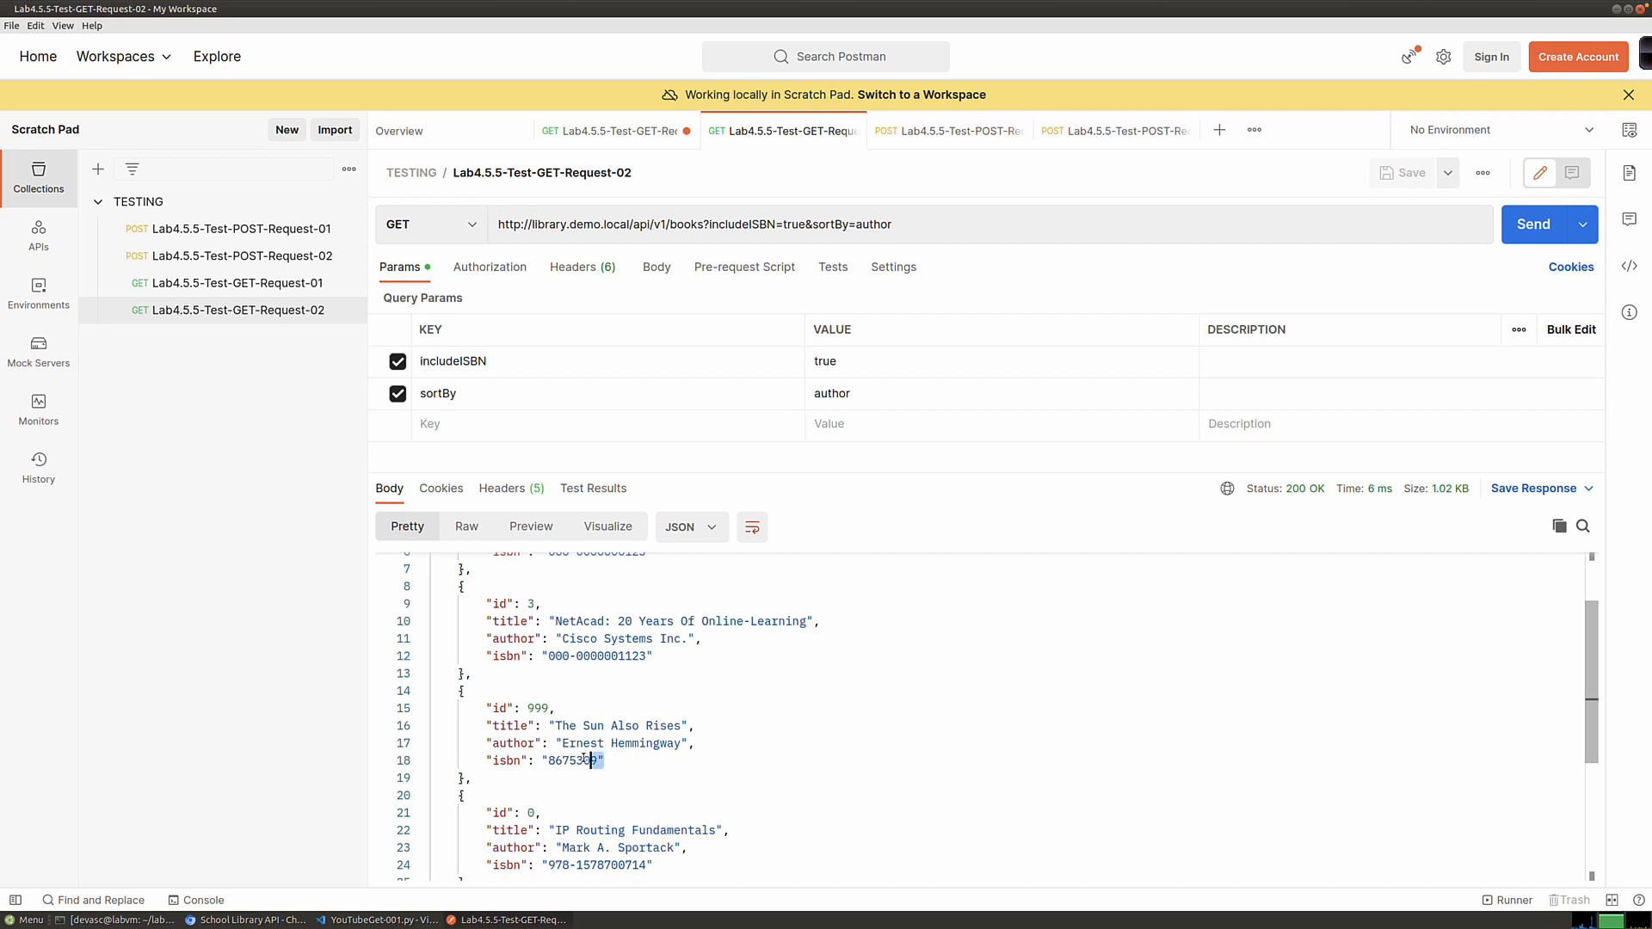
drag(603, 761, 473, 708)
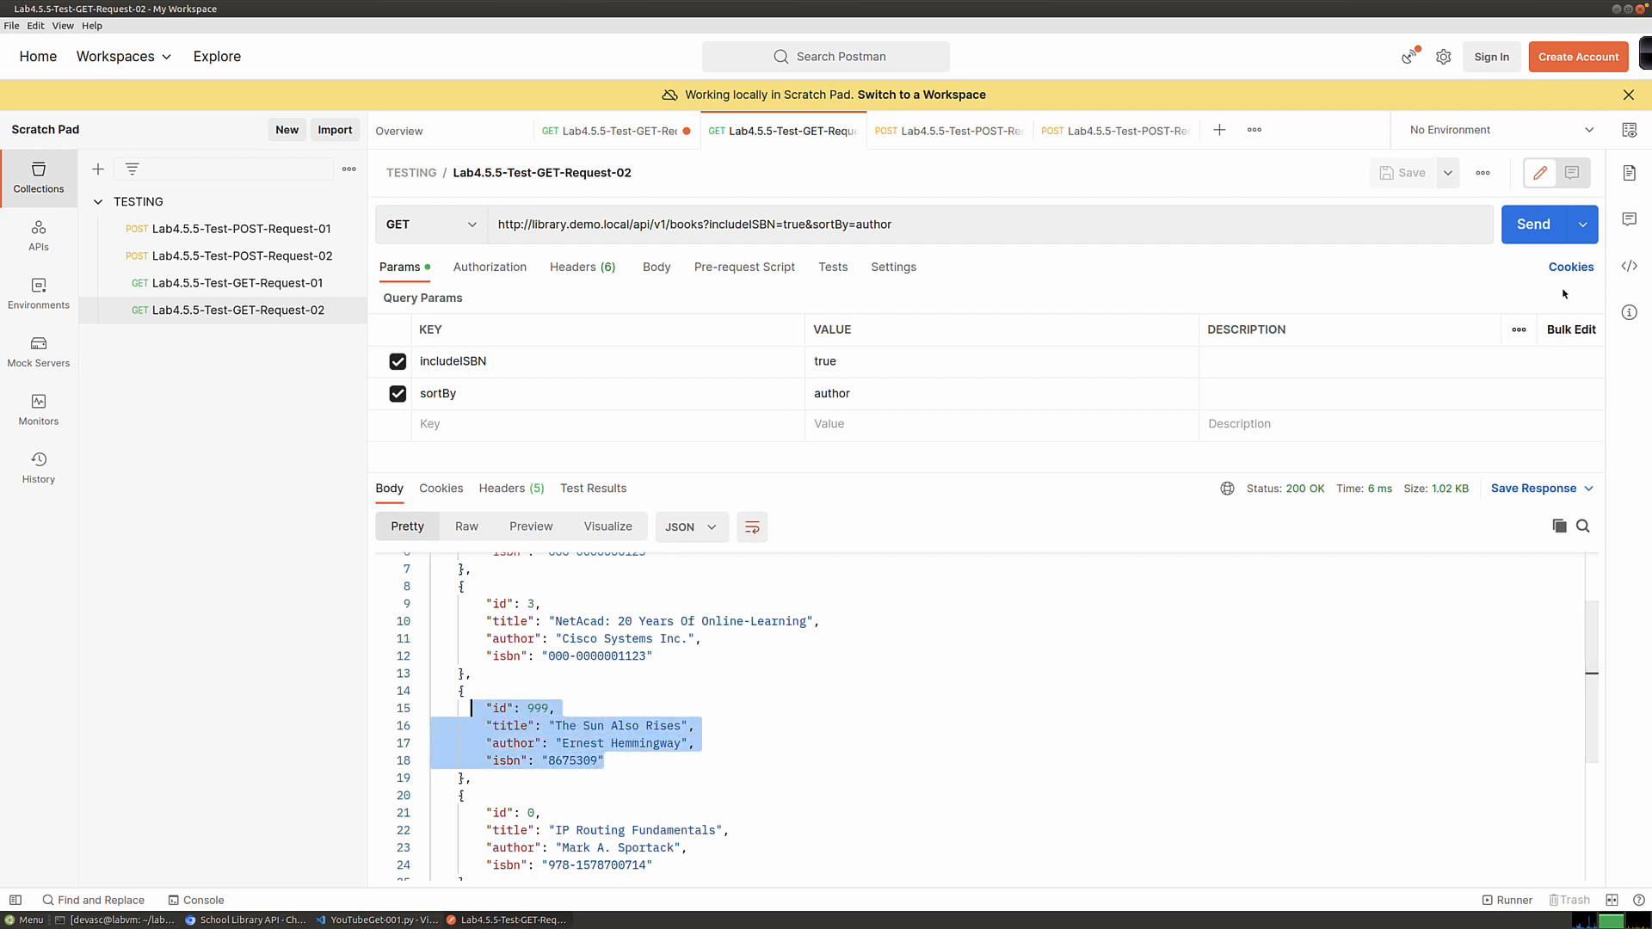
Step: Show the request's Python code snippet and inspect the response size, status and timing details
click(1630, 267)
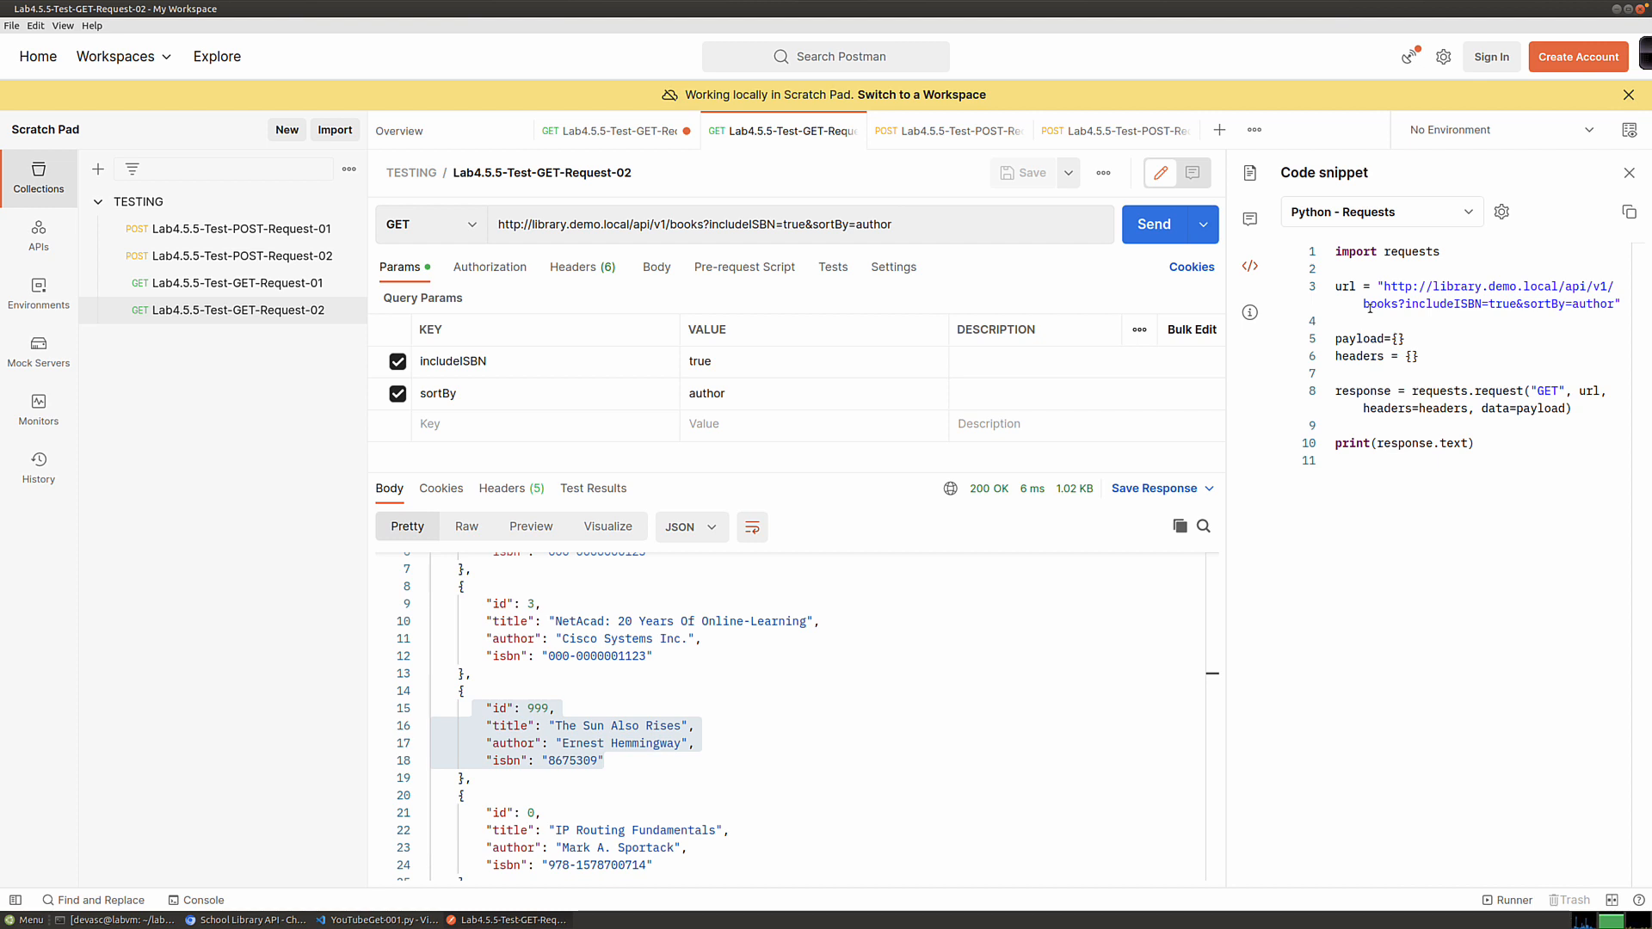
mouse_move(1072, 495)
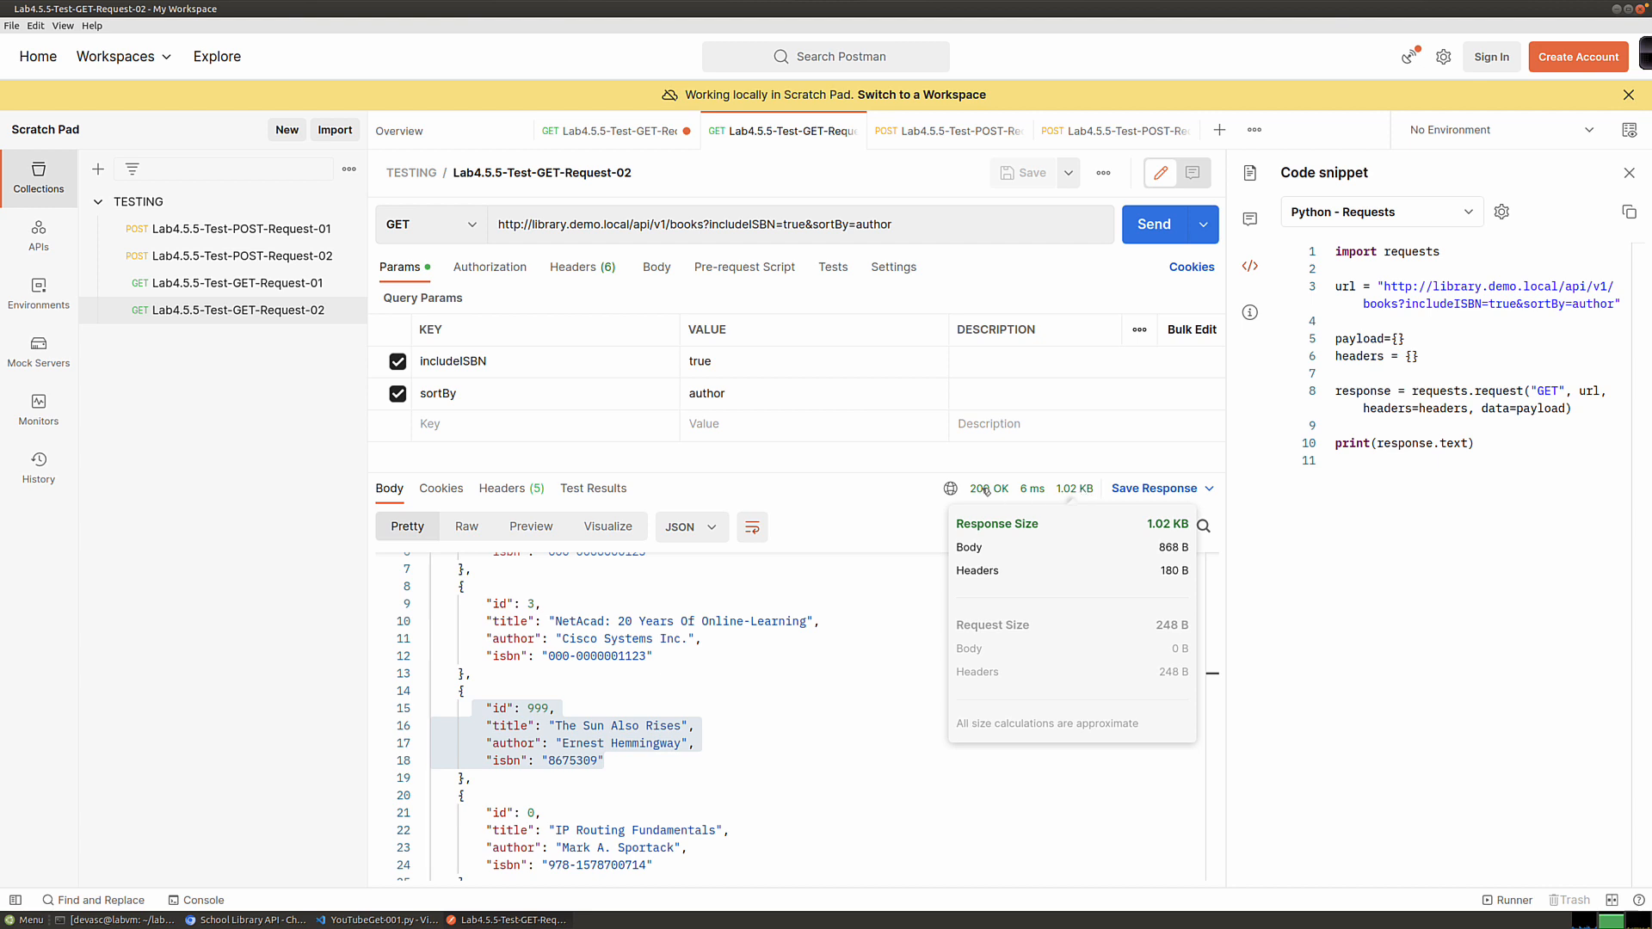
mouse_move(987, 490)
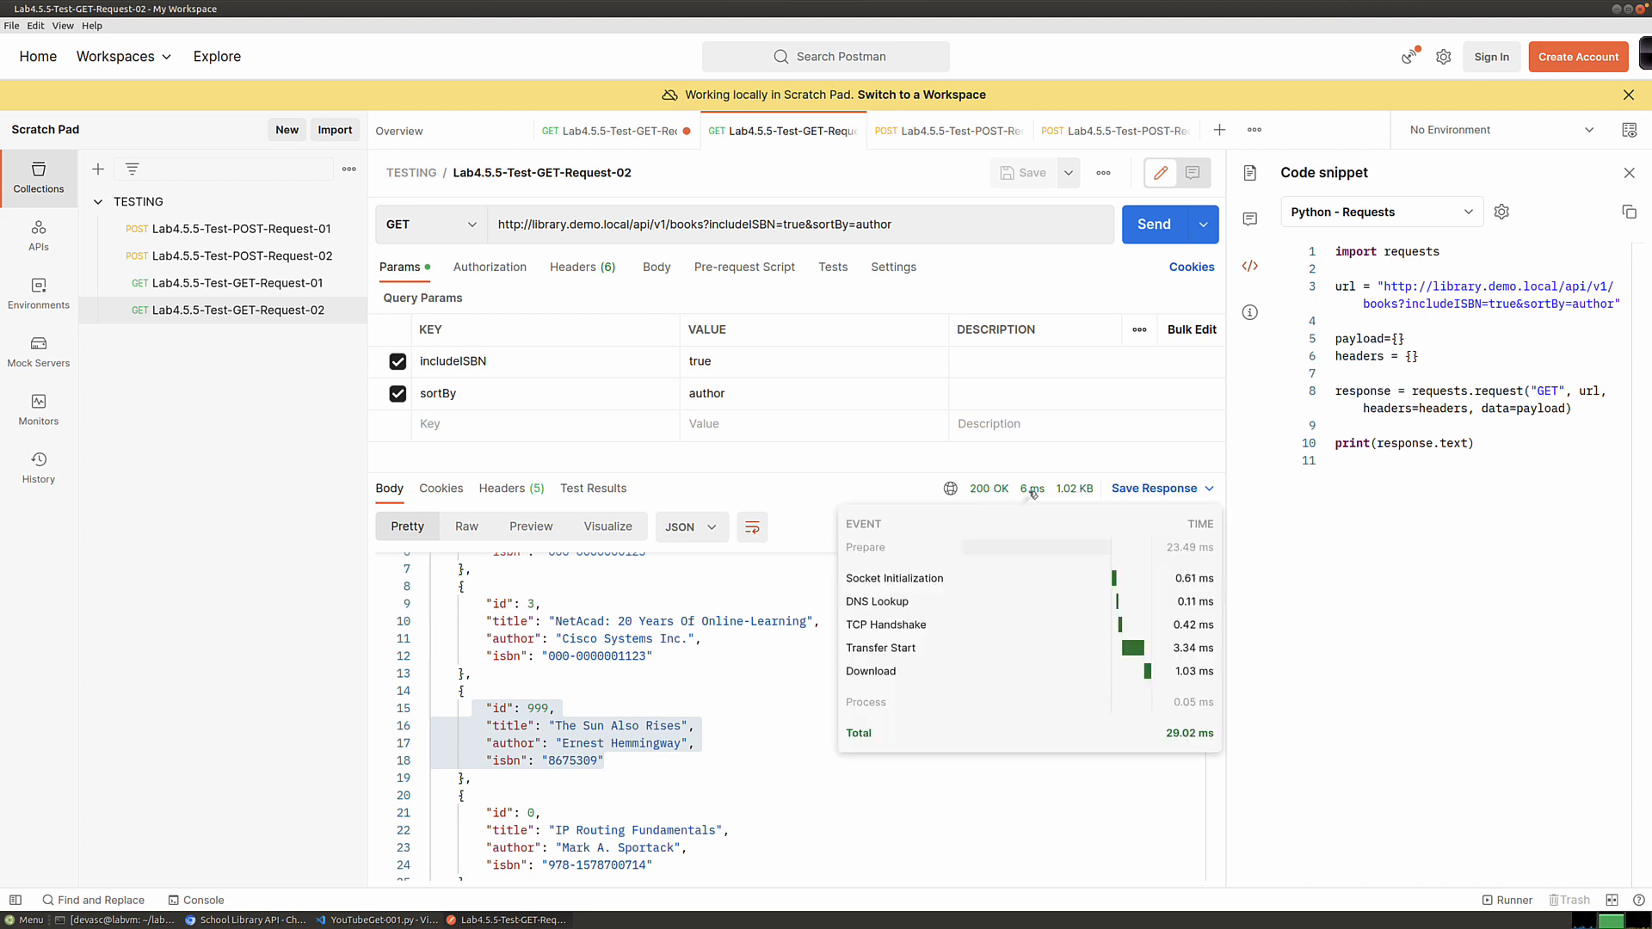
Step: Switch to the terminal and list the files in the ~/labs/devnet-src/python folder
key(super+Tab)
key(super+shift+Tab)
key(super+shift+Tab)
key(super+shift+Tab)
key(super+shift+Tab)
key(super+shift+Tab)
key(super+shift+Tab)
key(super+shift+Tab)
key(super+shift+Tab)
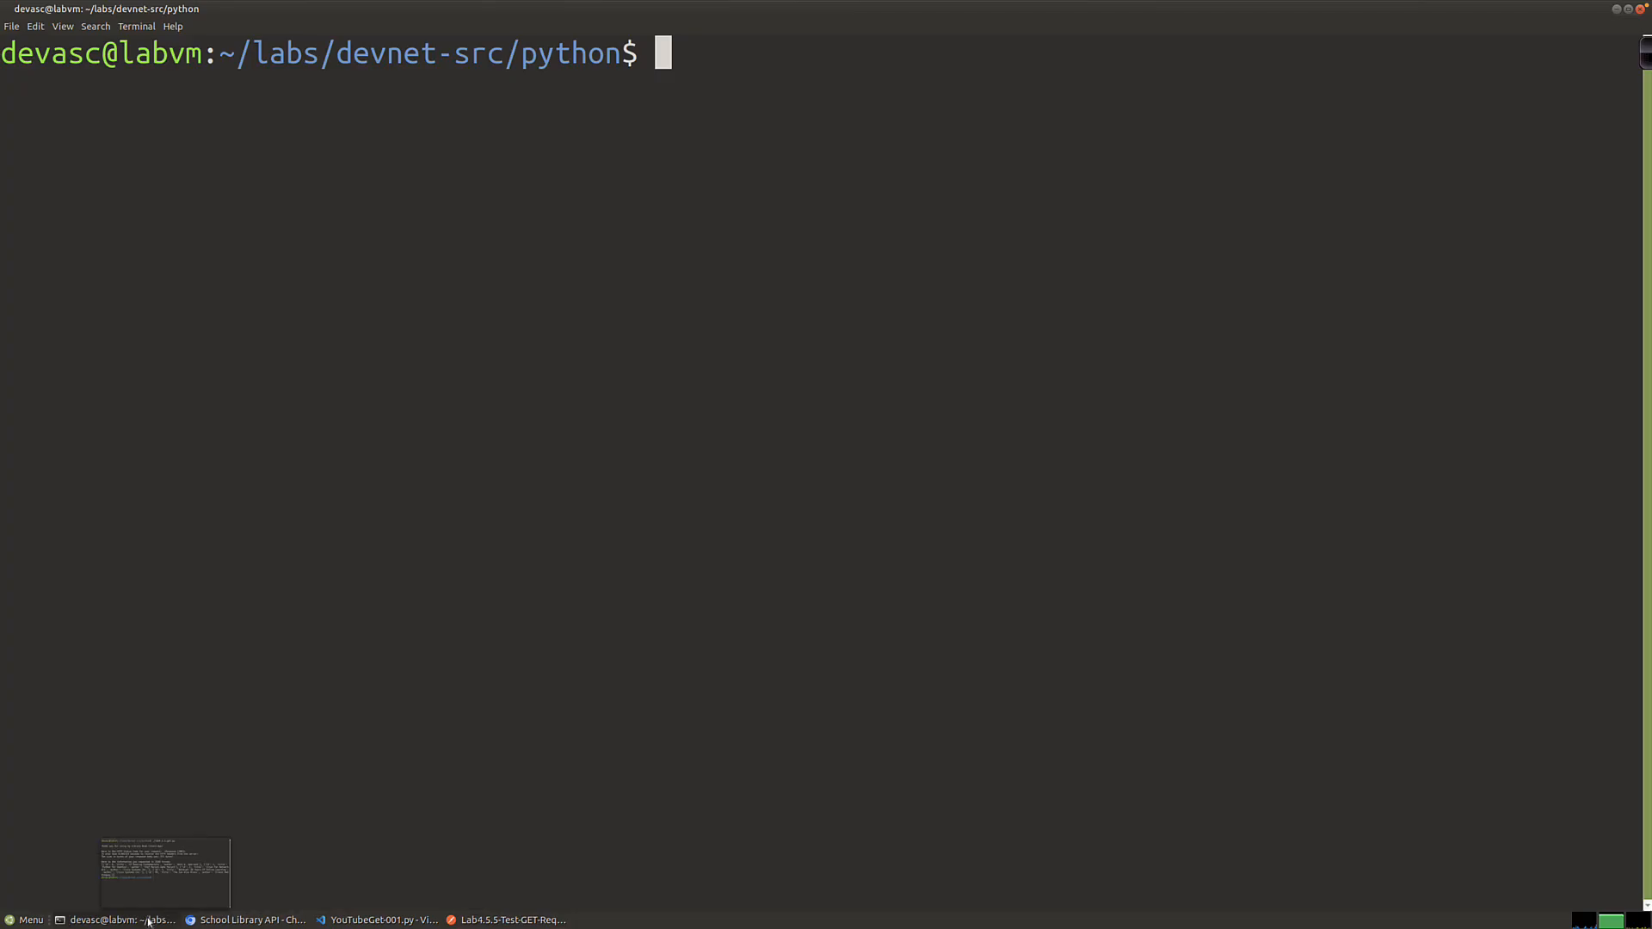
click(116, 920)
text(ls)
key(Return)
Step: Display lab4.5.5.get.py with the more command and examine the lines that request the books and collect response data
text(more lab)
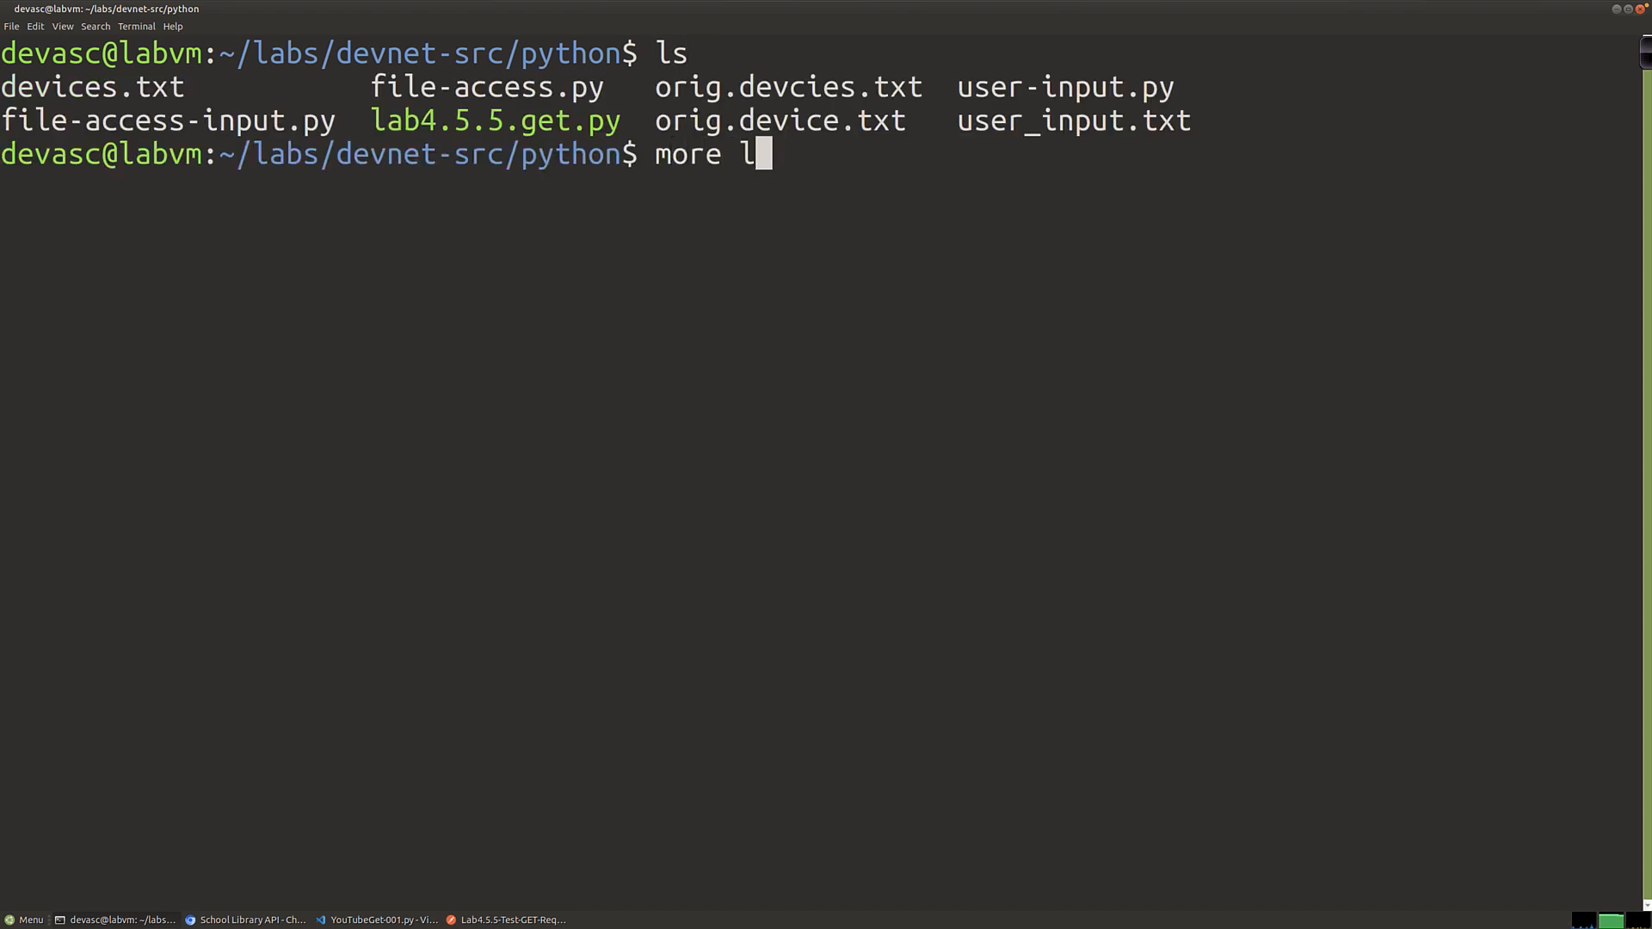
key(Tab)
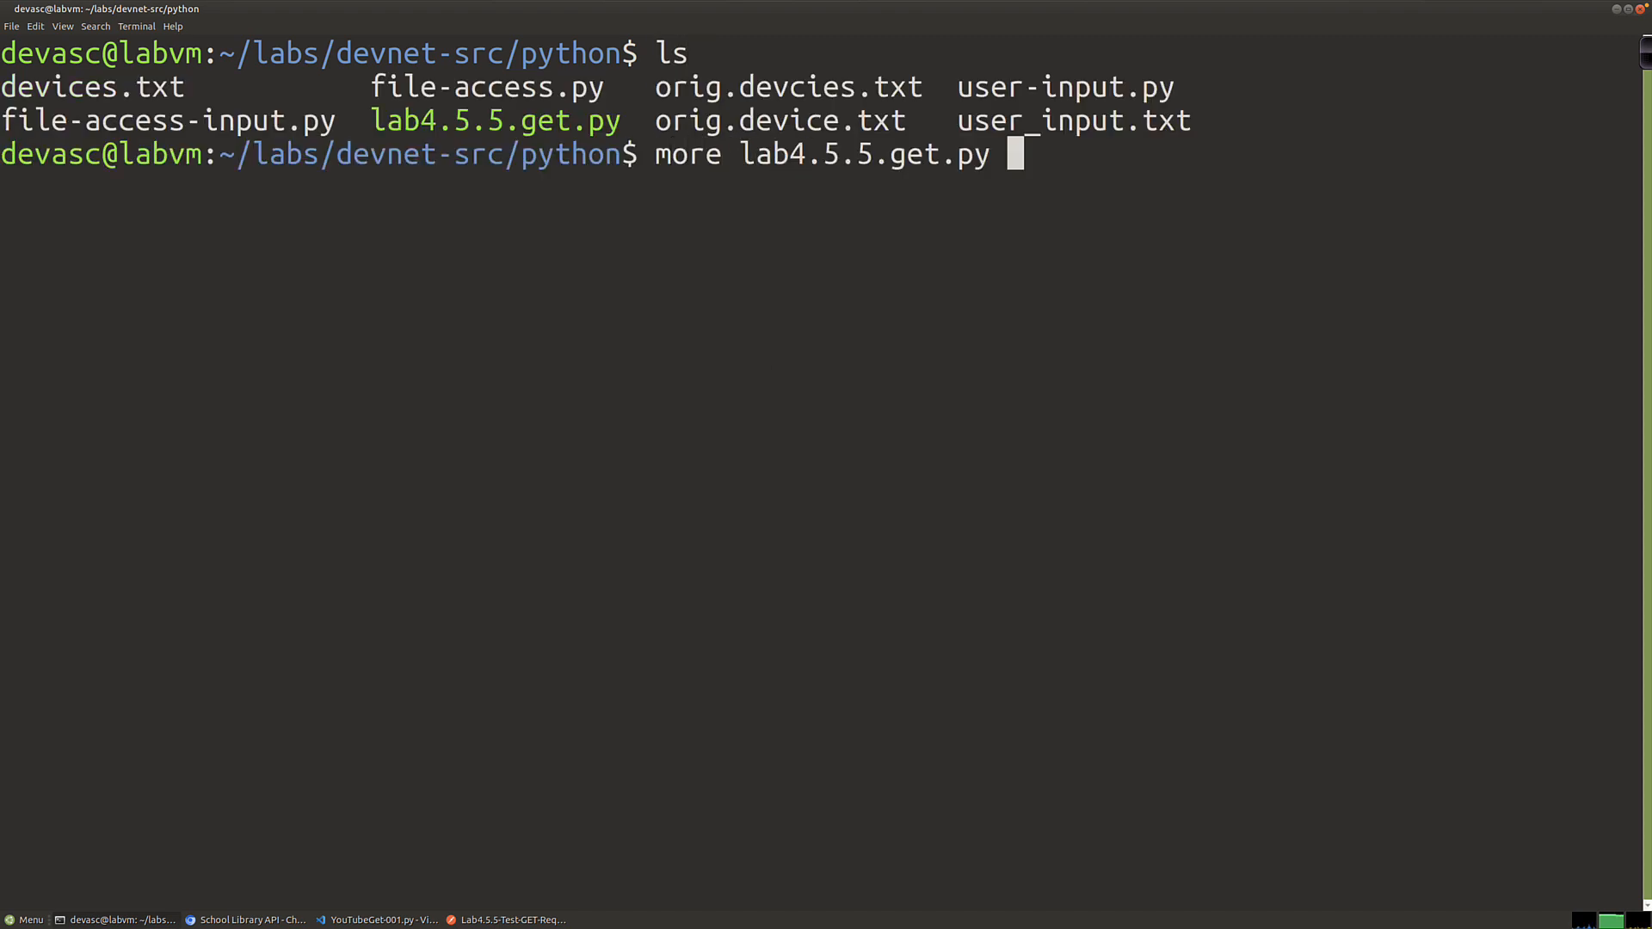
key(Return)
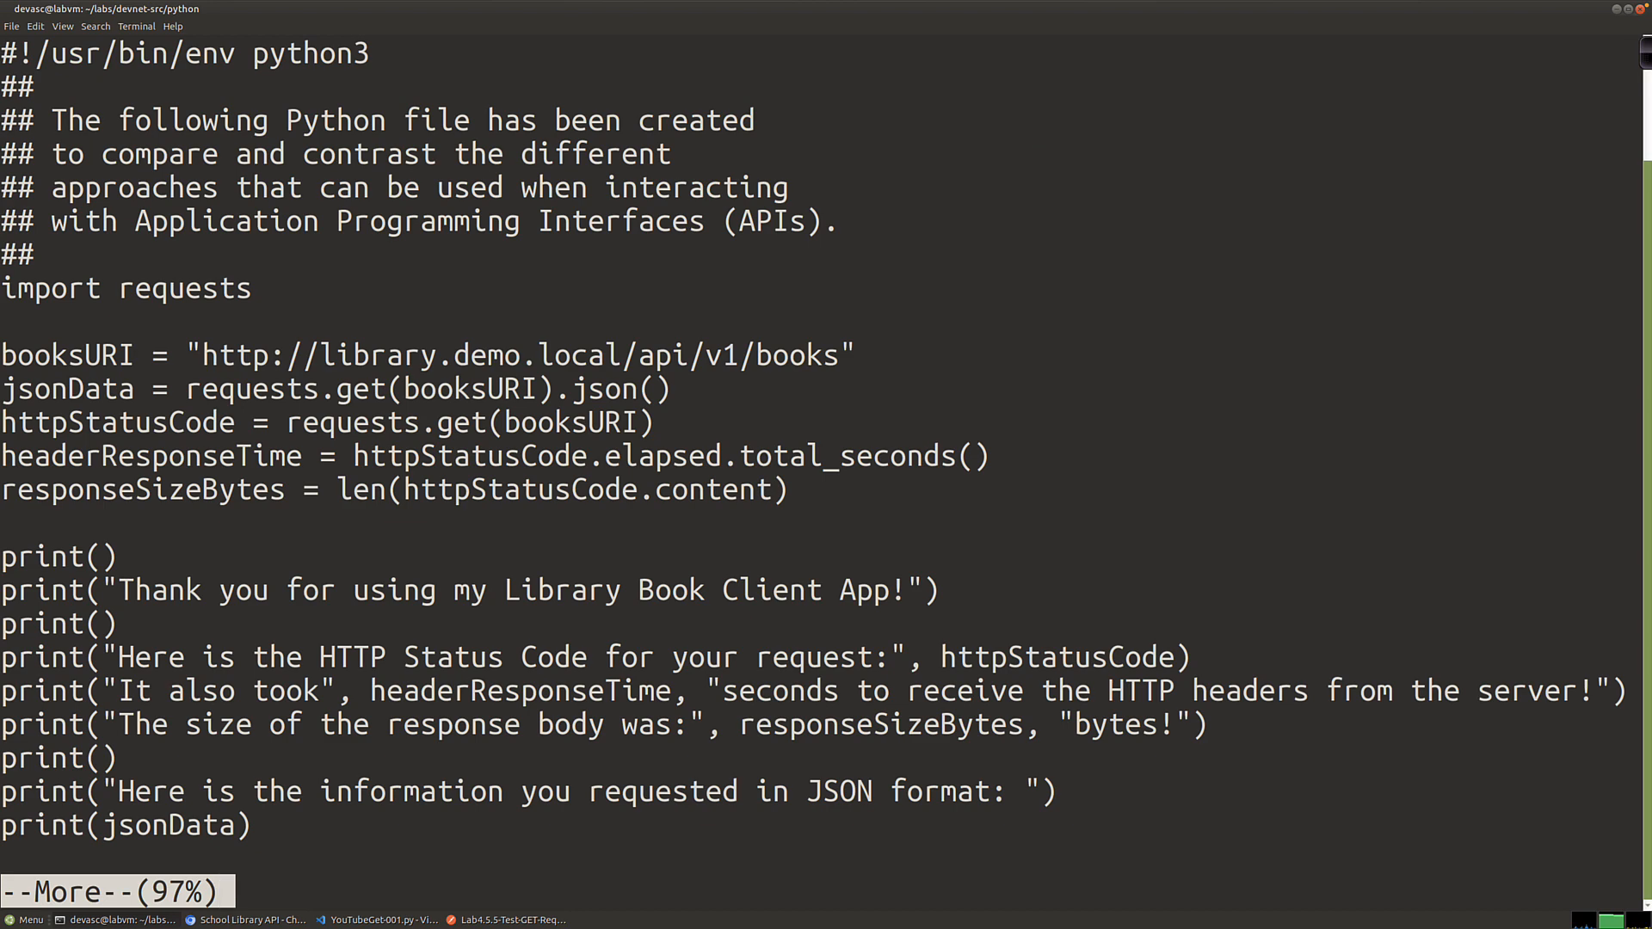
key(space)
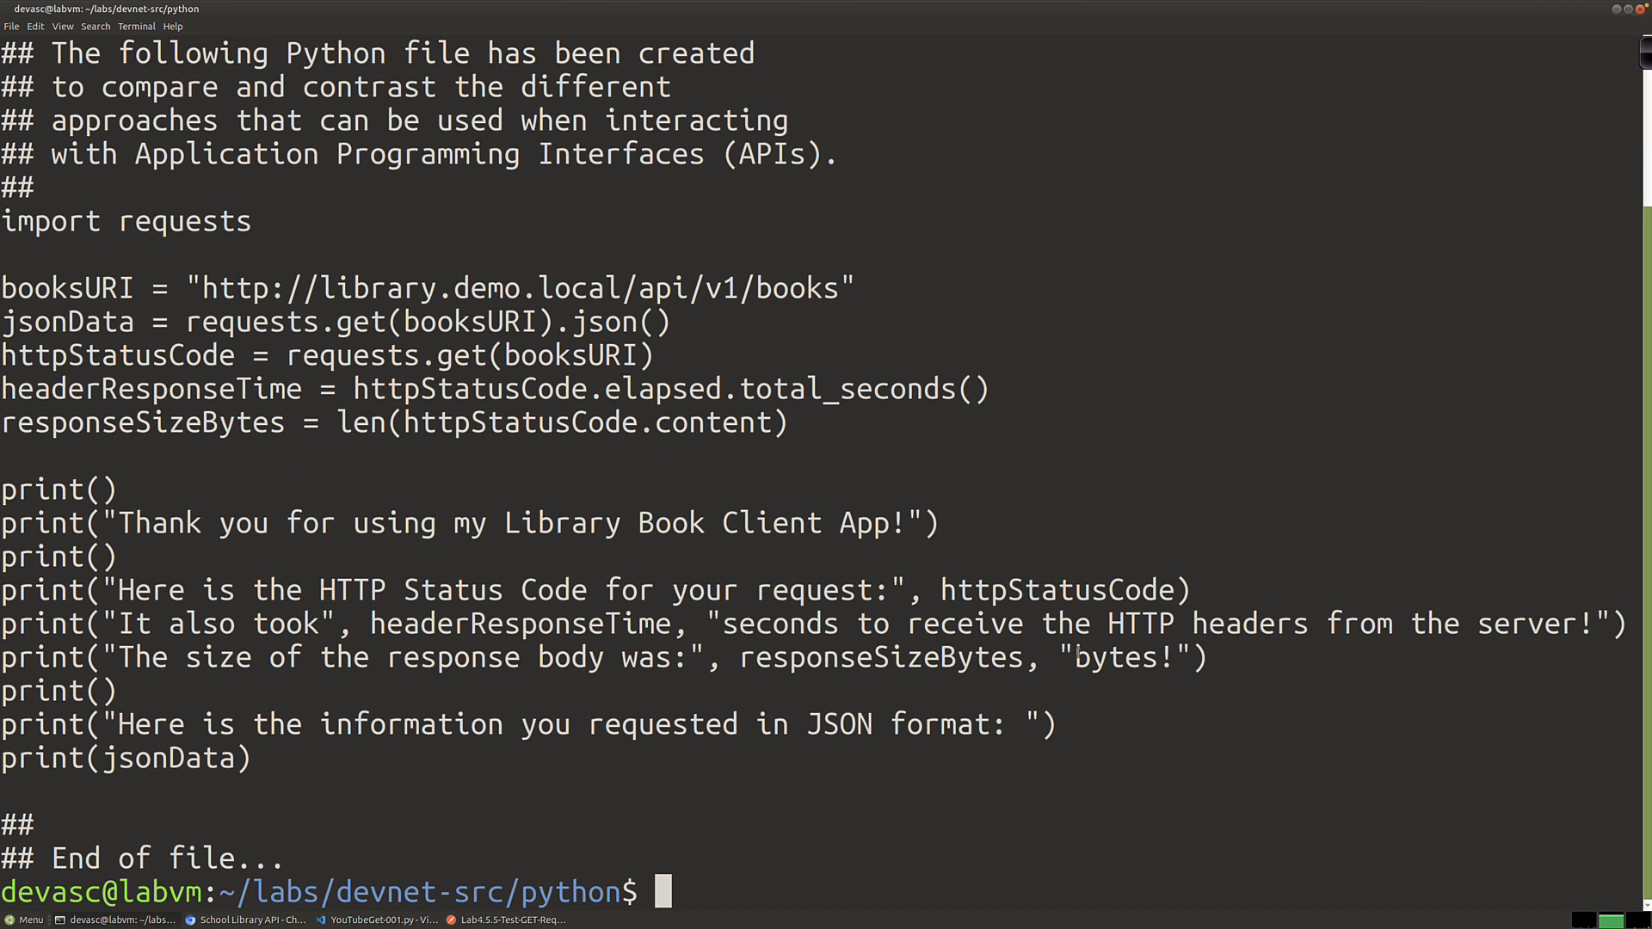
drag(812, 440, 7, 288)
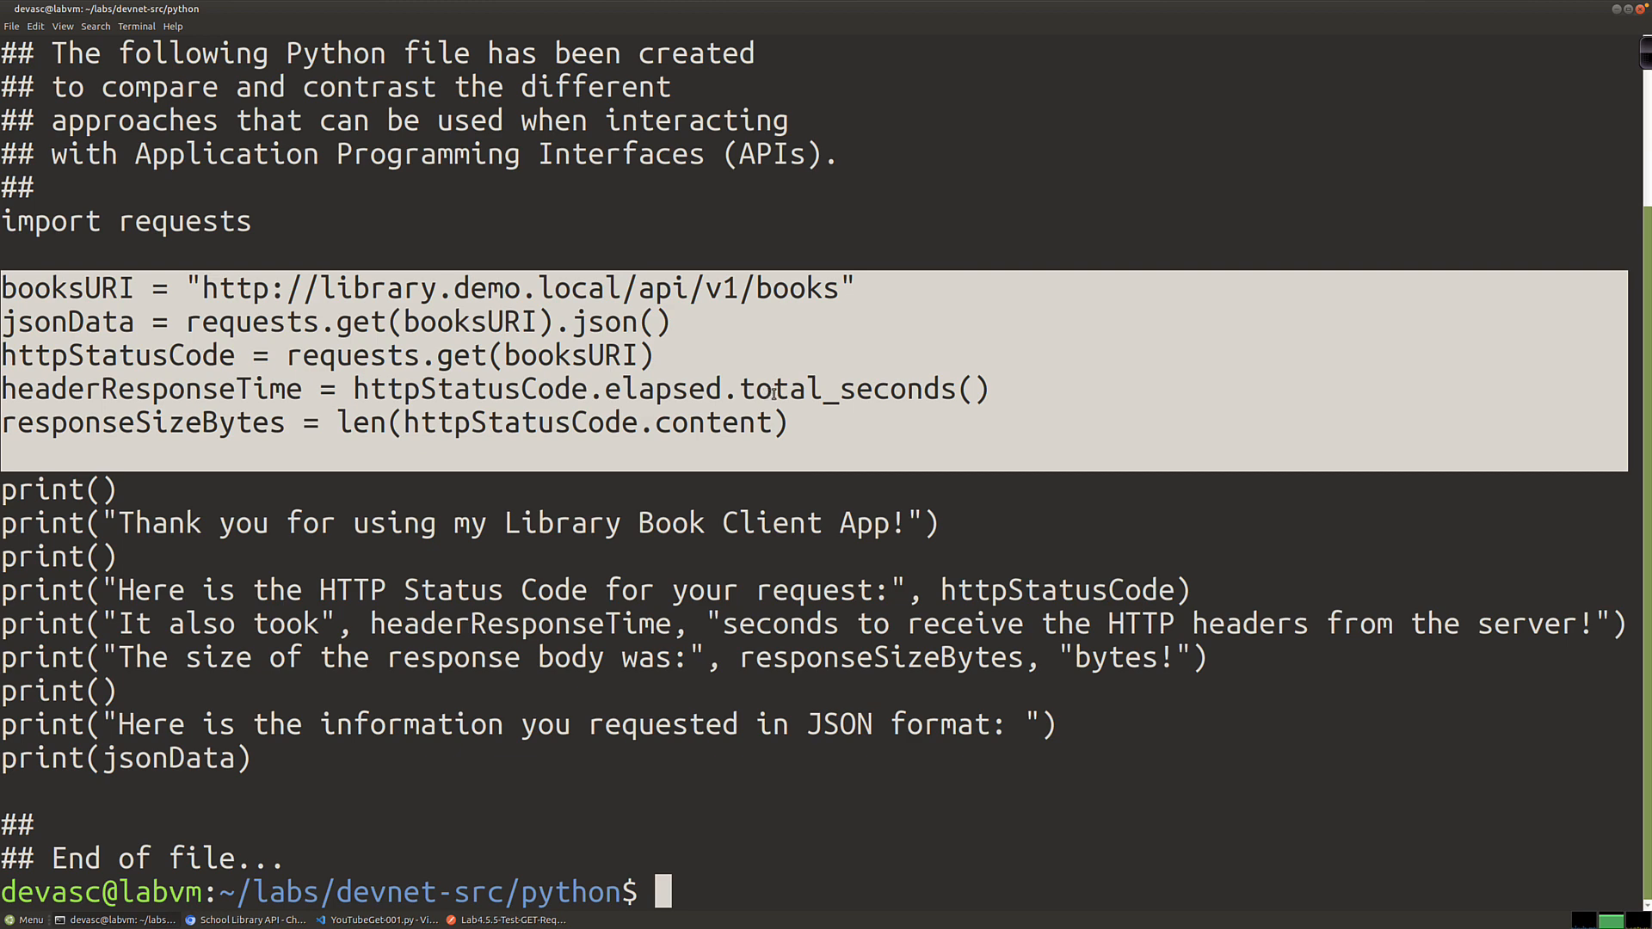
click(870, 546)
Step: Clear the terminal and run the script ./lab4.5.5.get.py
text(clear)
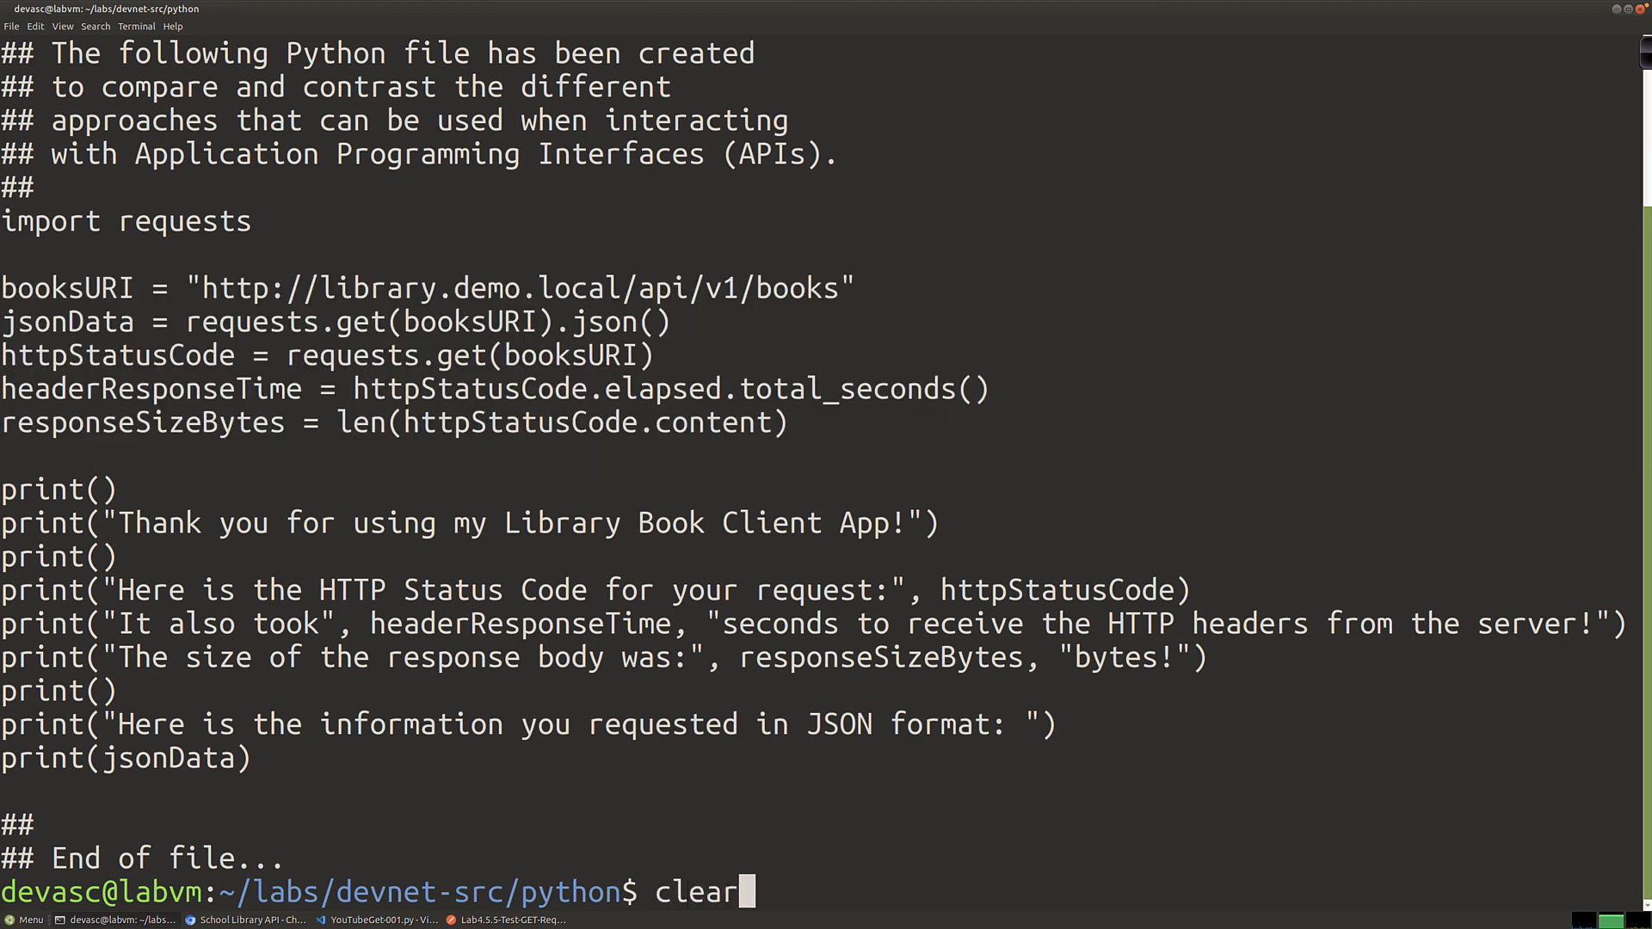
key(Return)
text(./la)
key(Tab)
key(Return)
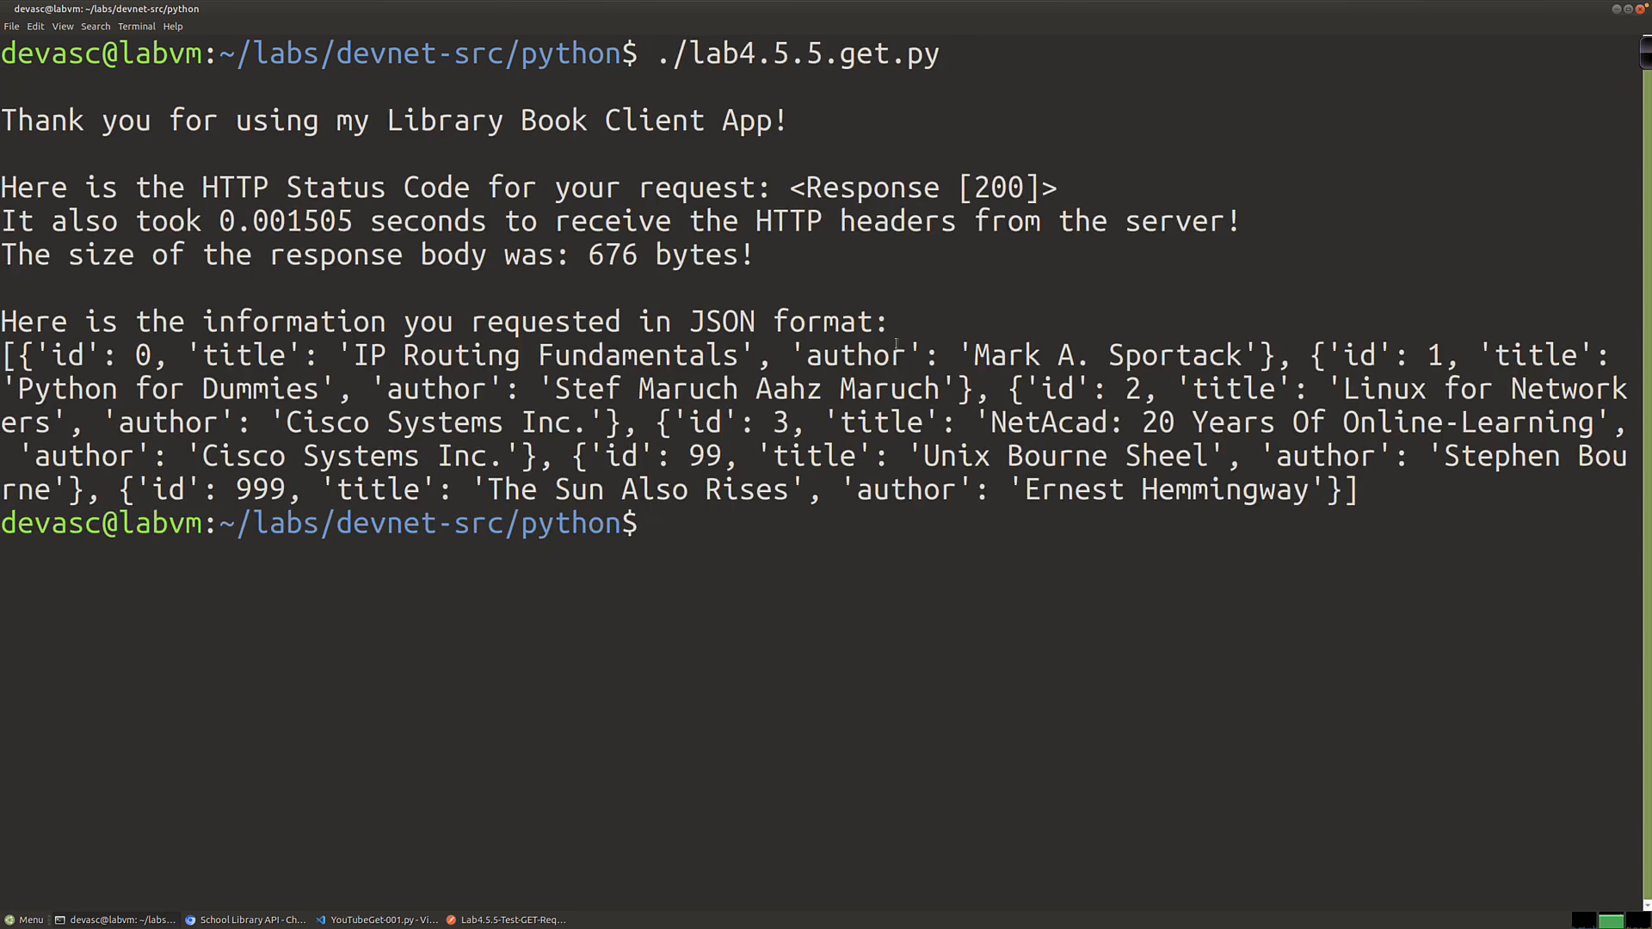
Step: Highlight the response body size in the script output, then switch to Postman, resend Lab4.5.5-Test-GET-Request-01 and inspect its status, time and size
drag(589, 255, 756, 255)
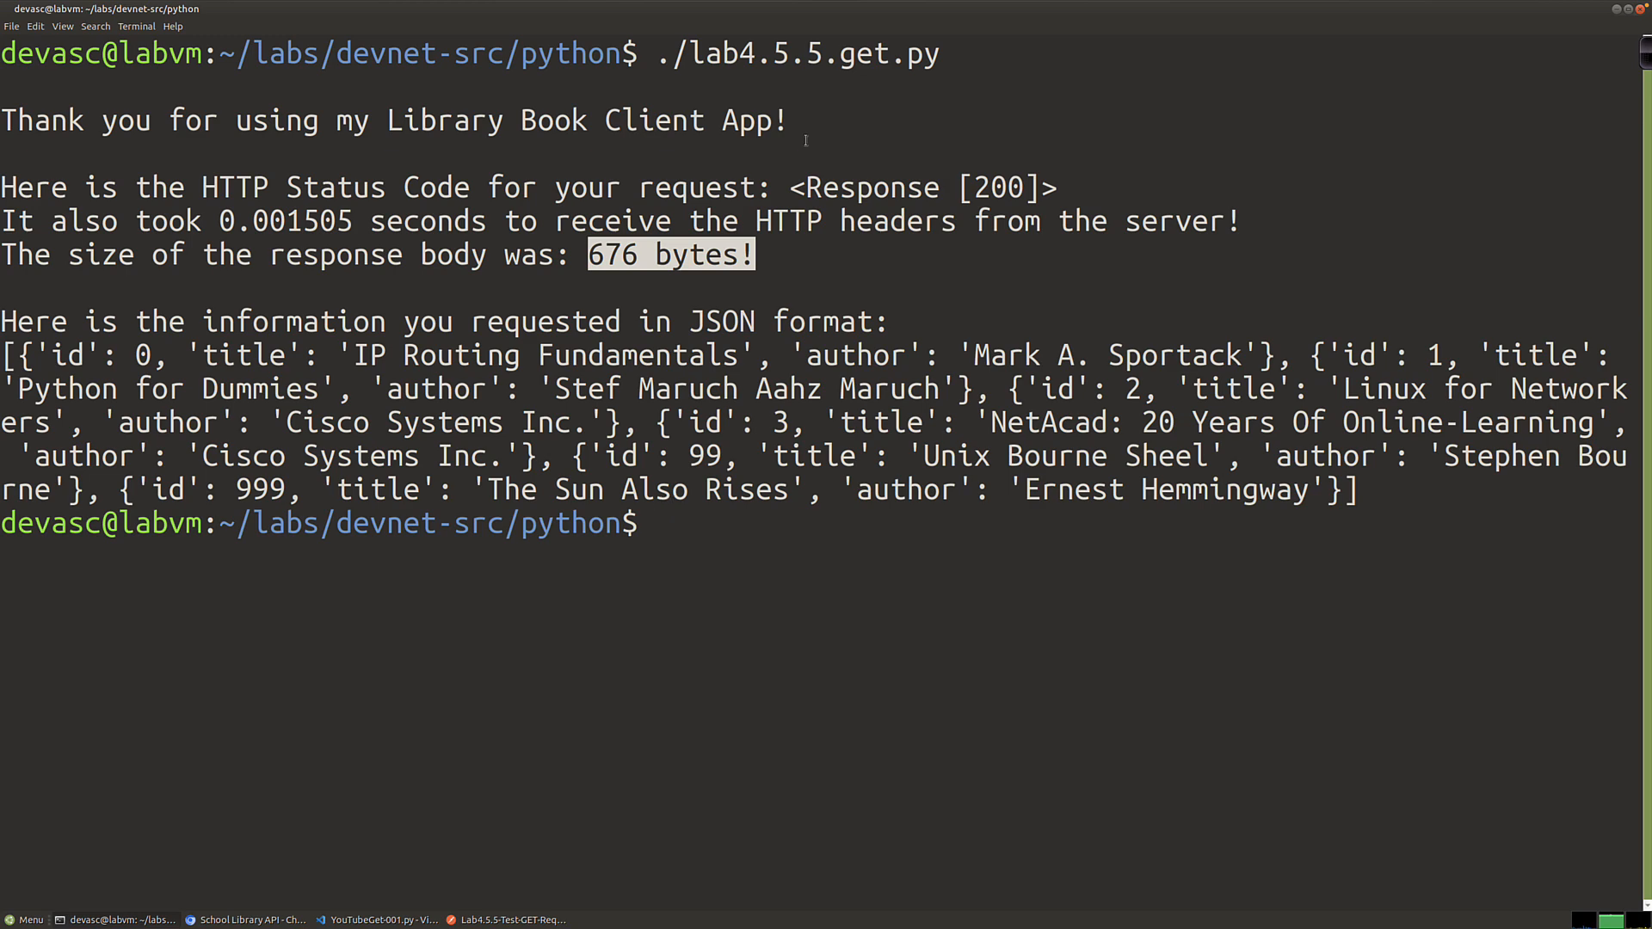
click(508, 920)
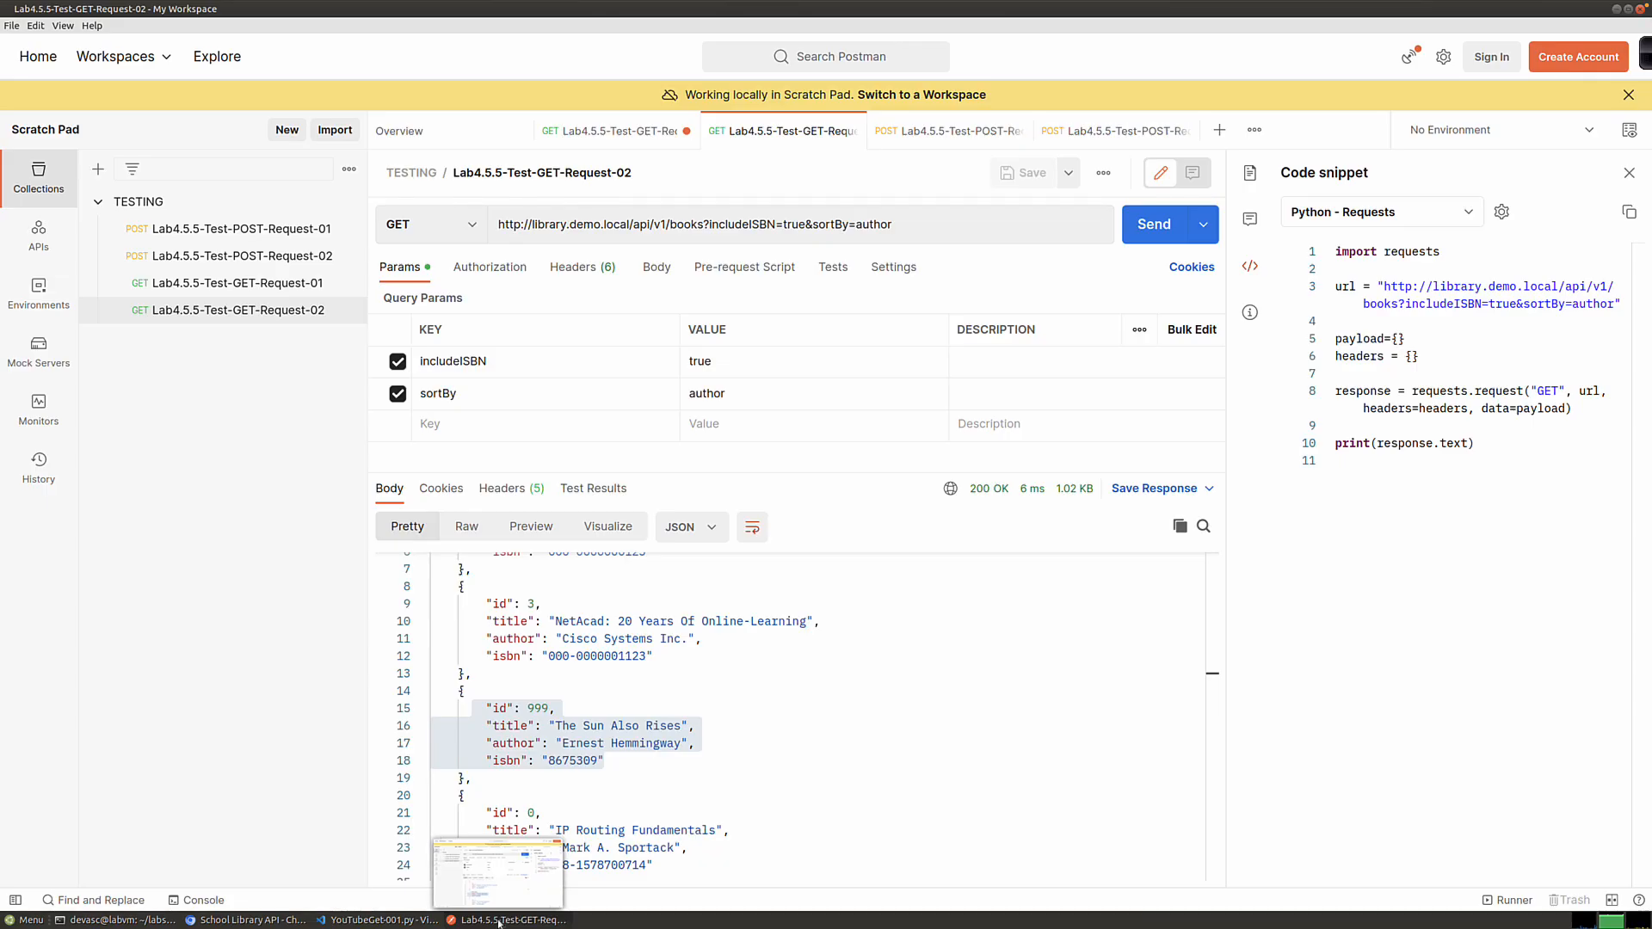
click(237, 285)
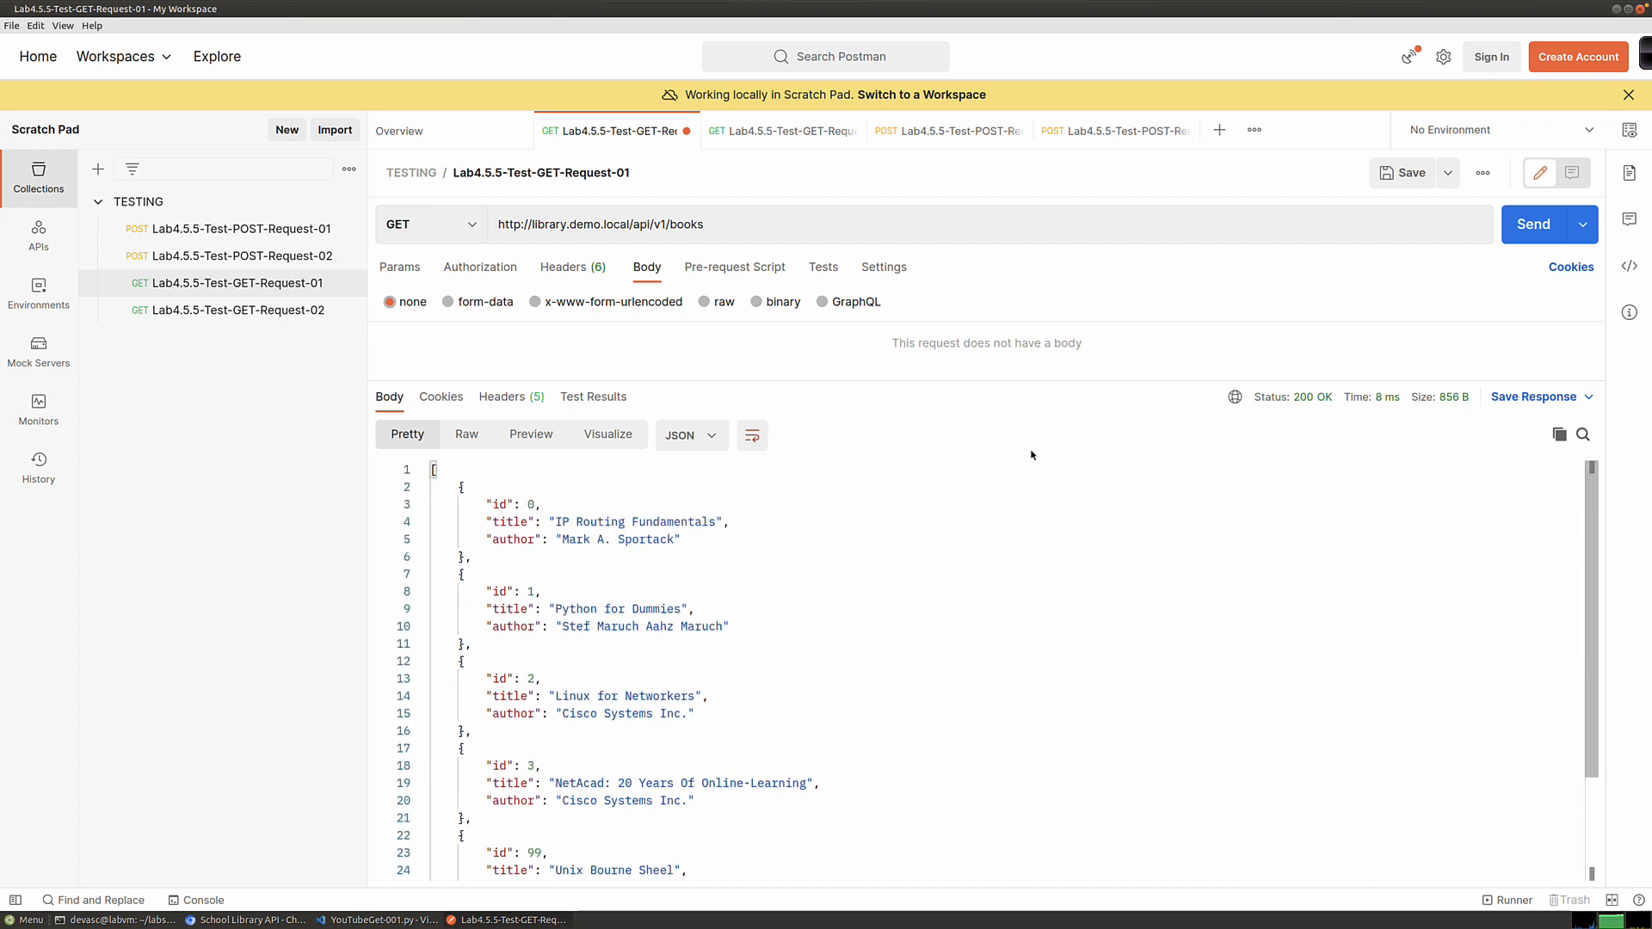
click(1533, 226)
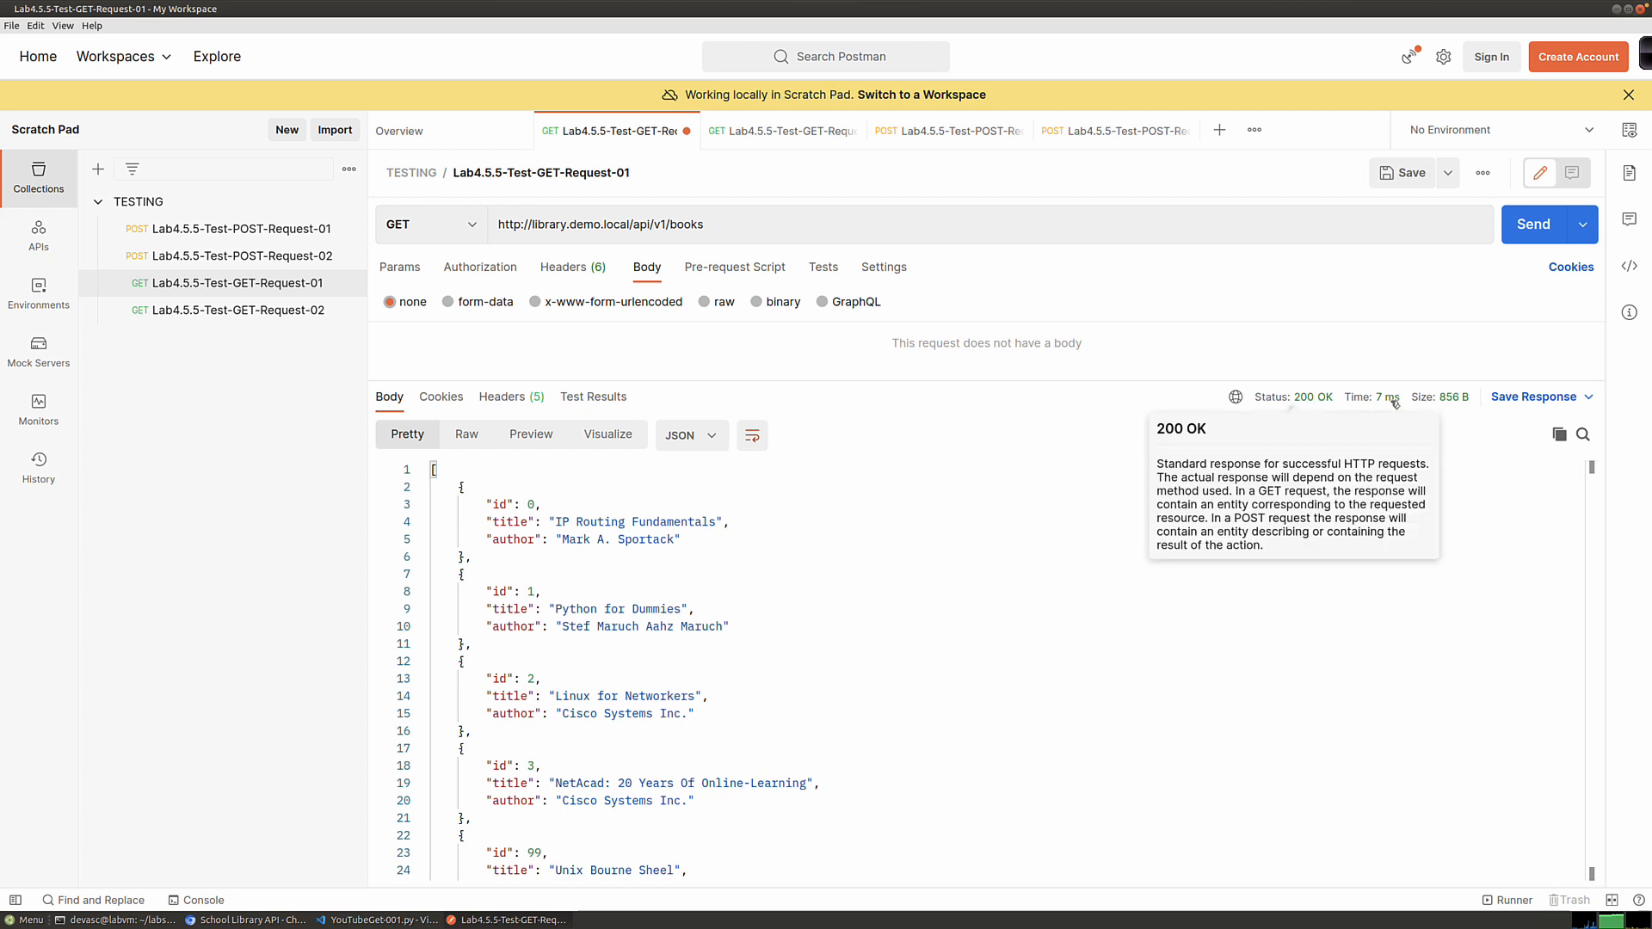
mouse_move(1395, 403)
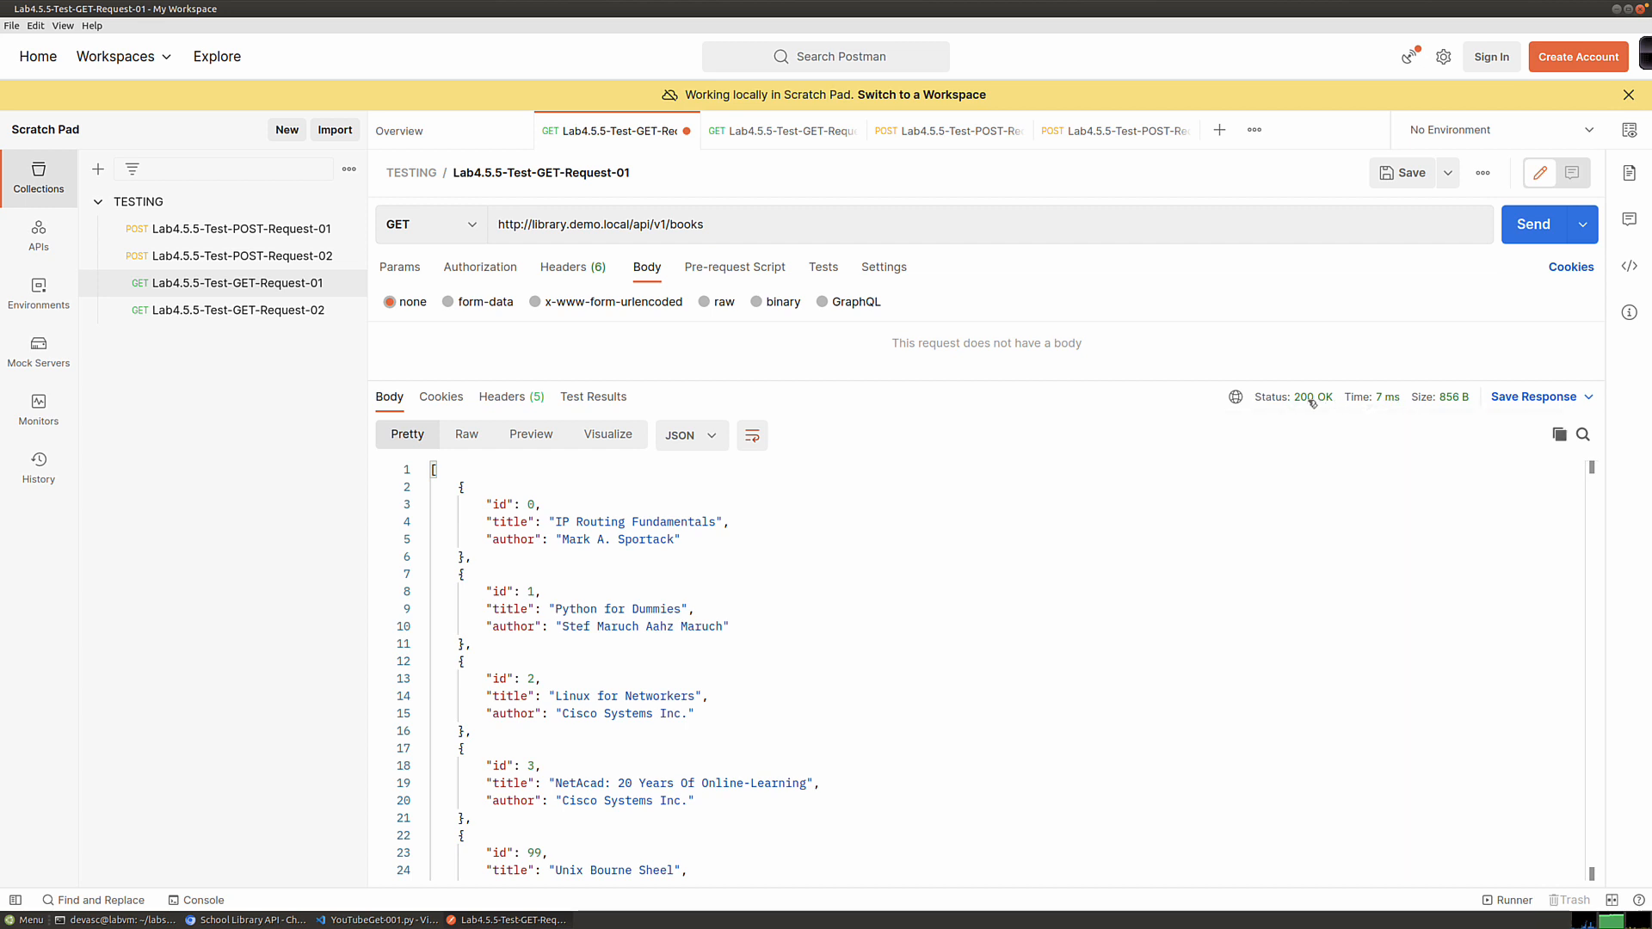
mouse_move(1313, 403)
mouse_move(1463, 400)
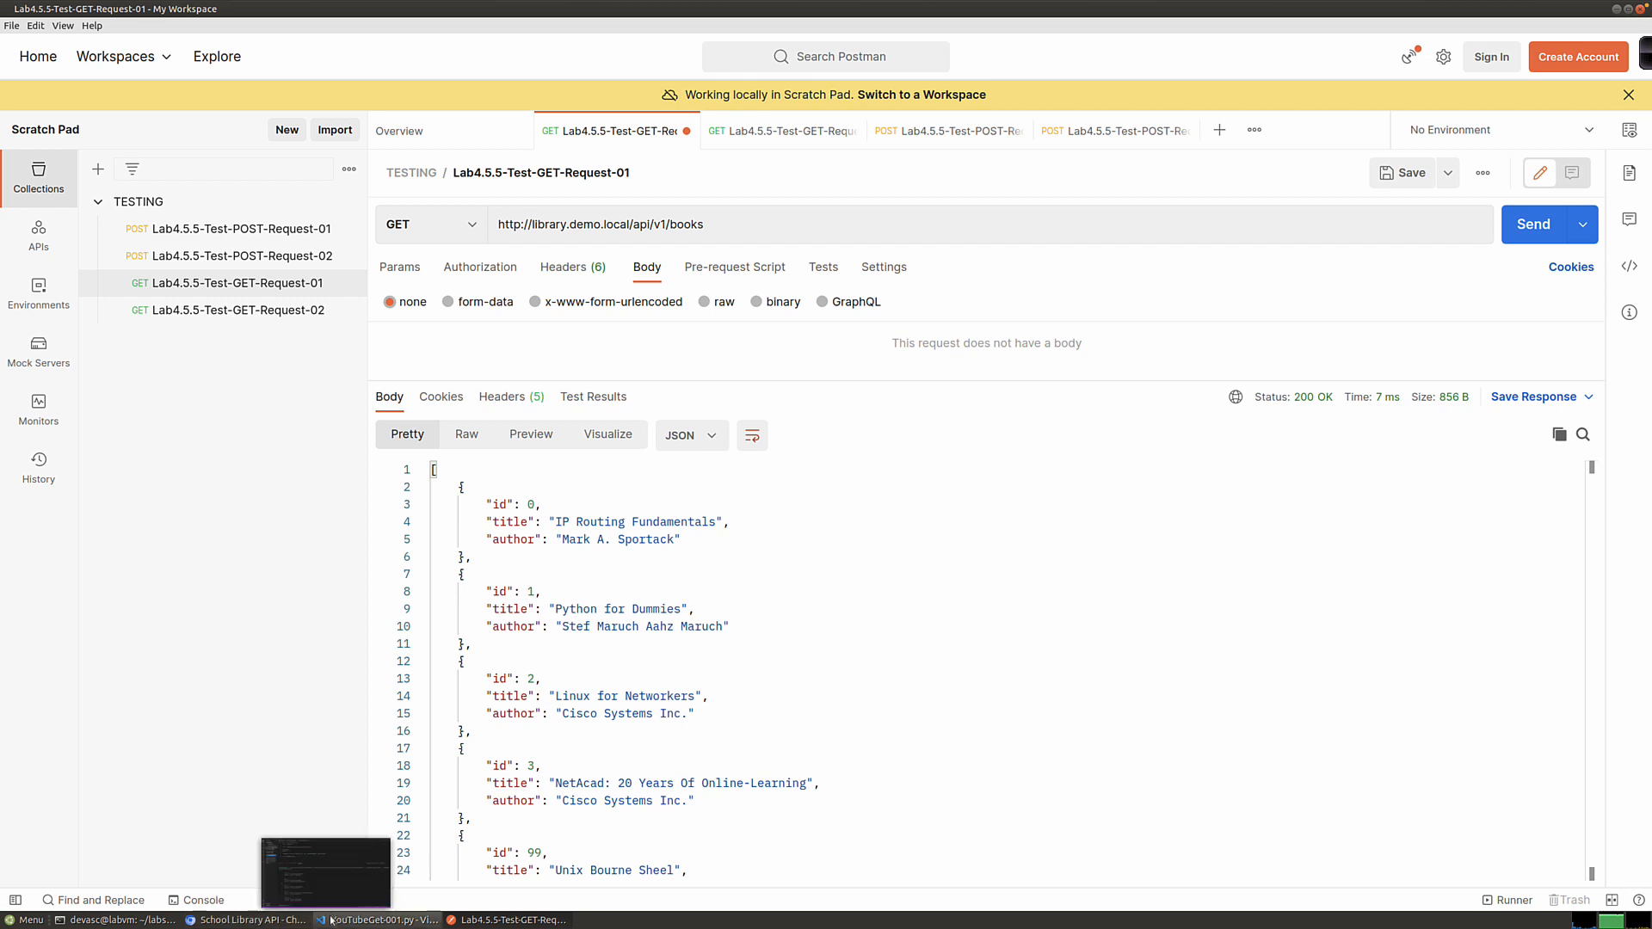
Step: Compare the response details with the script output in the terminal, and show the Python code snippet for Lab4.5.5-Test-GET-Request-01 in Postman
click(117, 920)
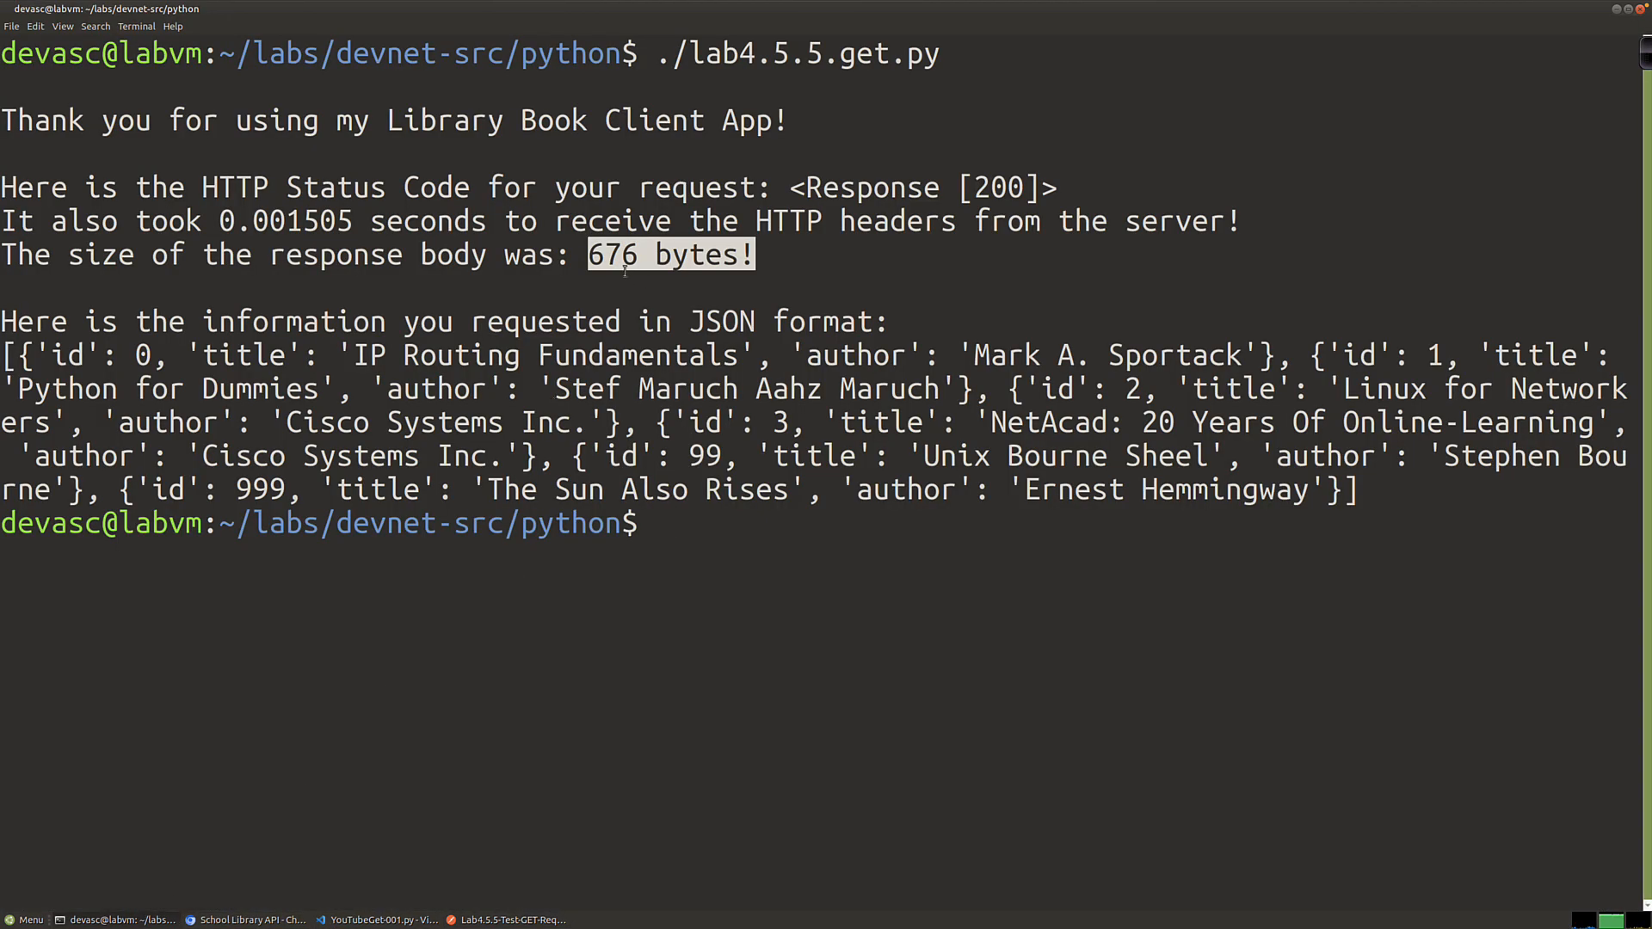
click(760, 261)
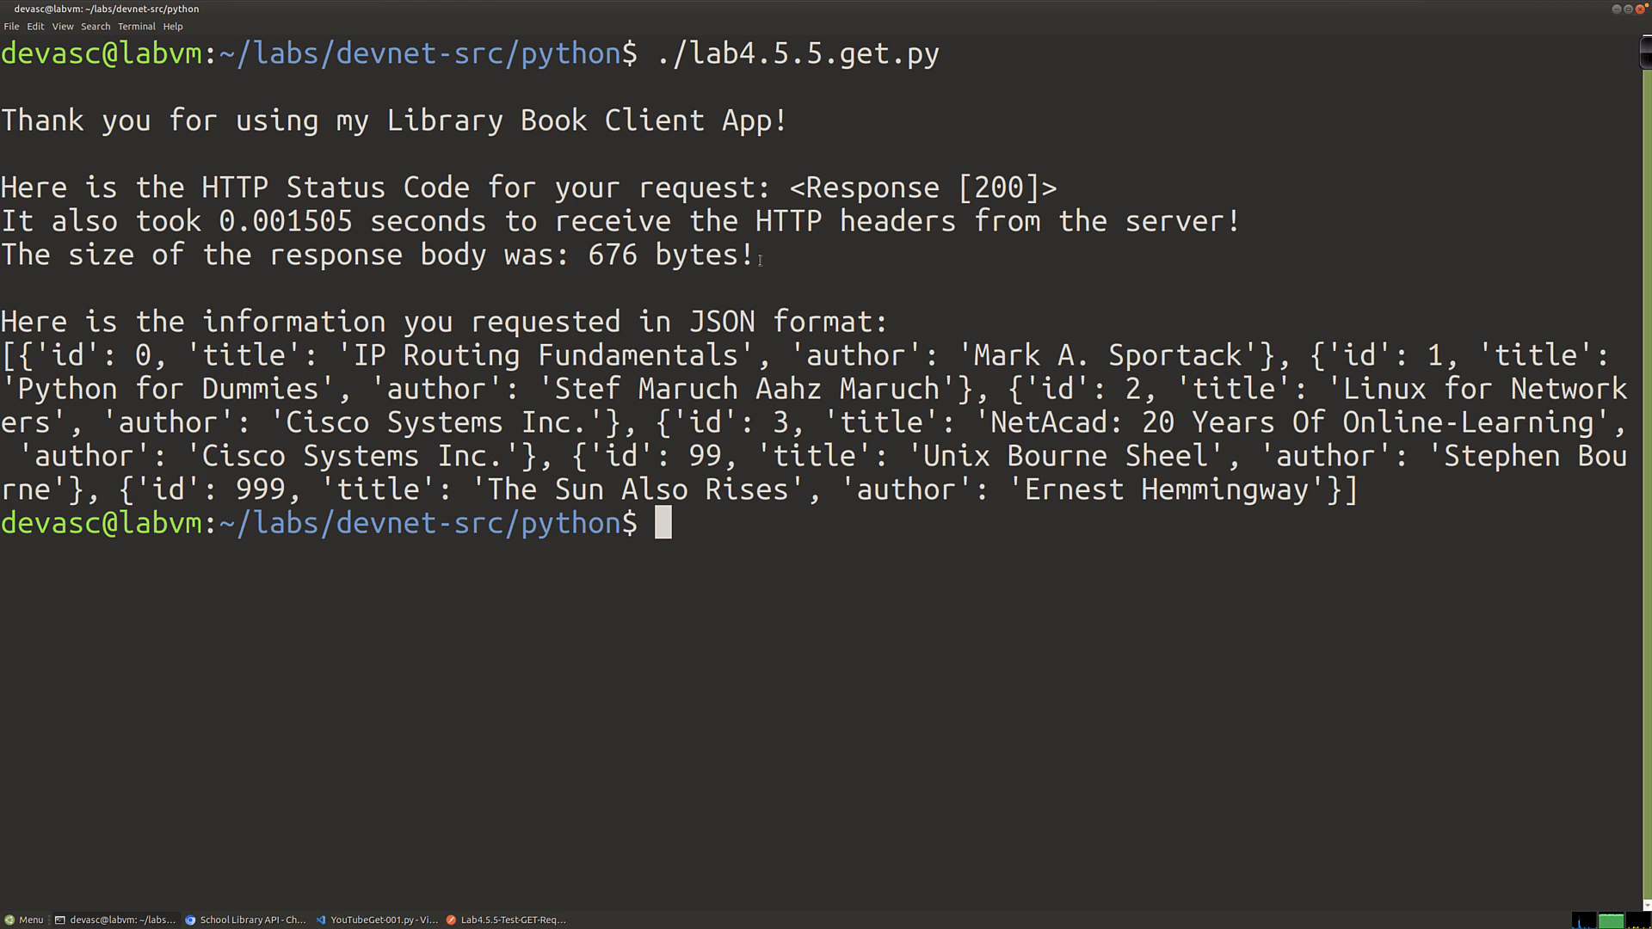
click(507, 919)
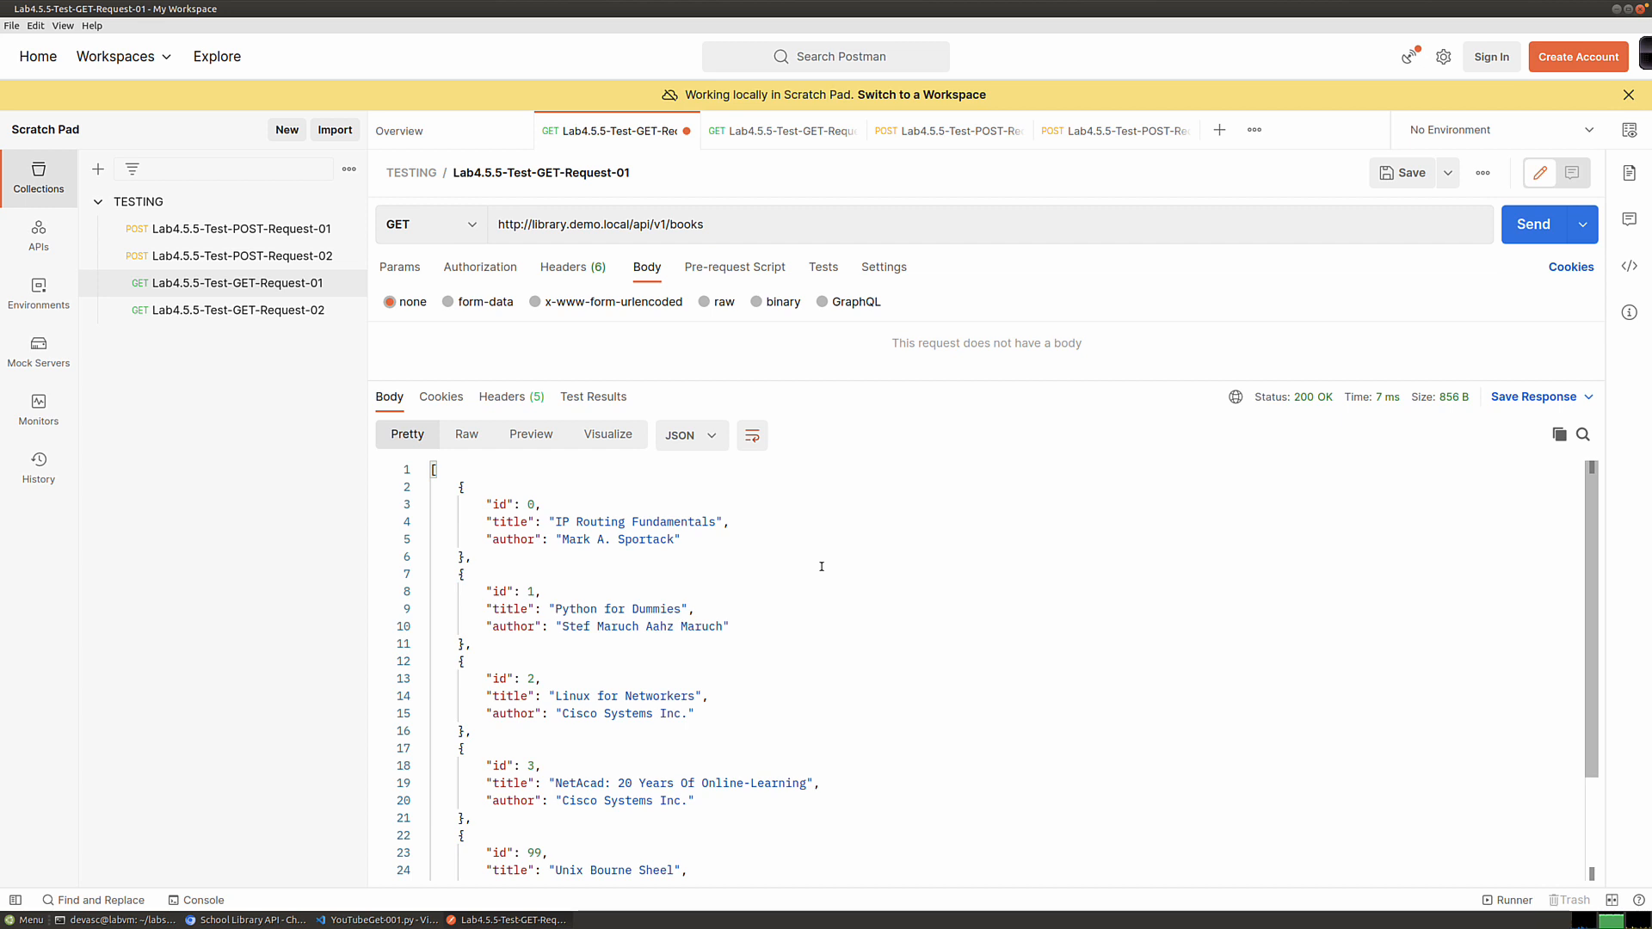
click(1629, 265)
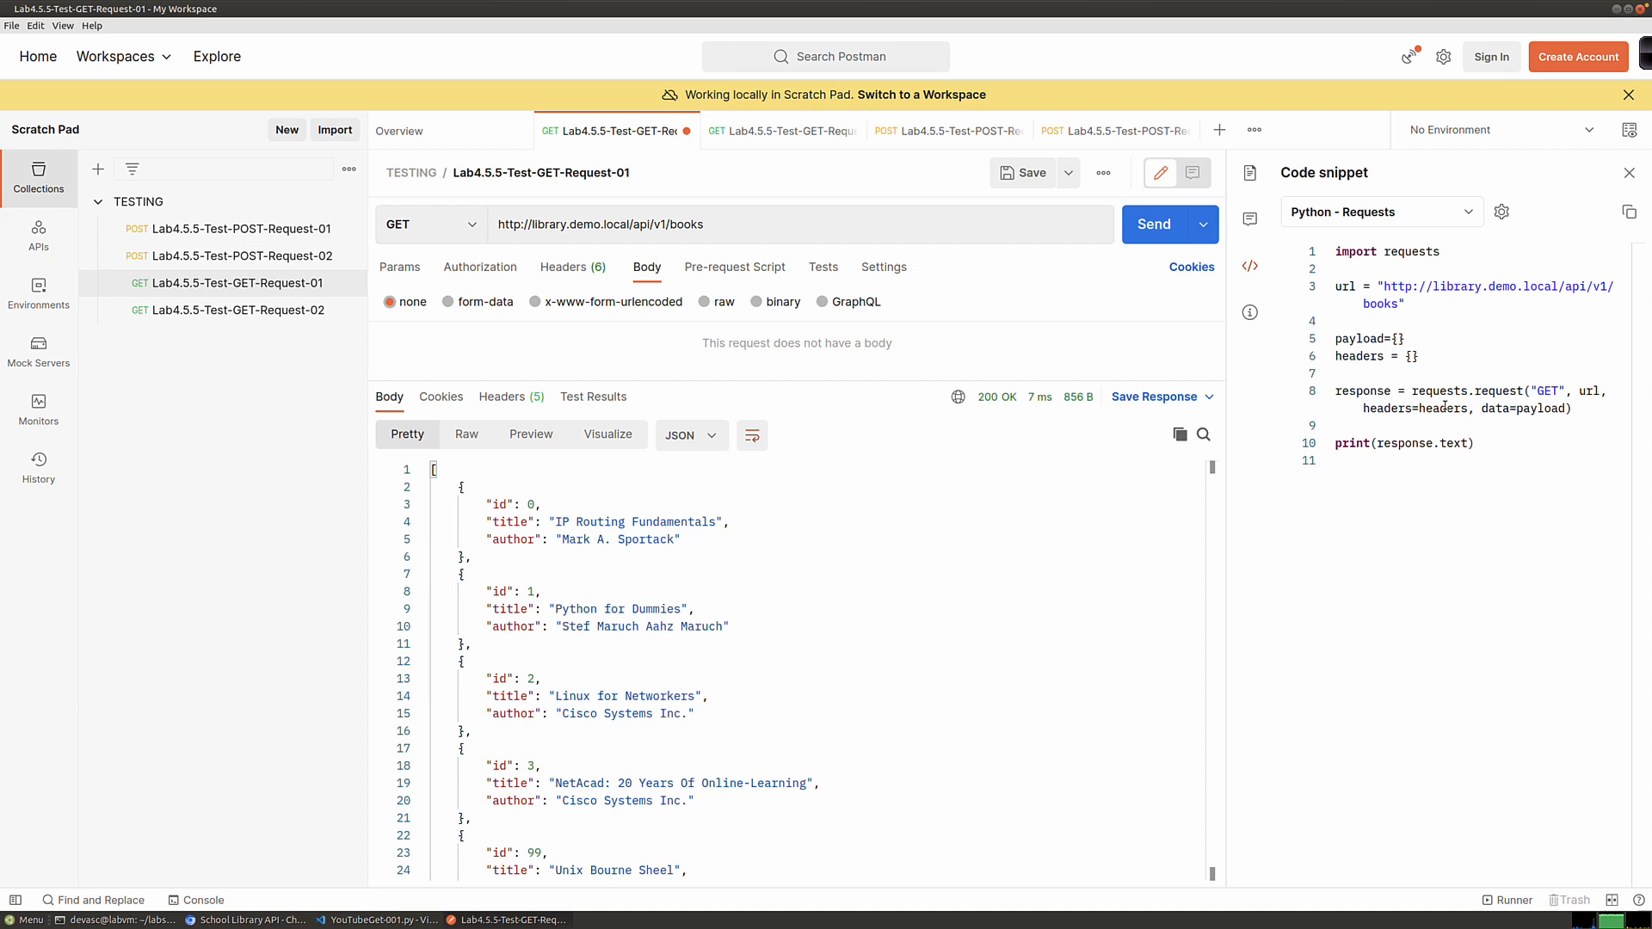
Step: Switch to the terminal, clear it and print the contents of lab4.5.5.get.py with the cat command
click(139, 919)
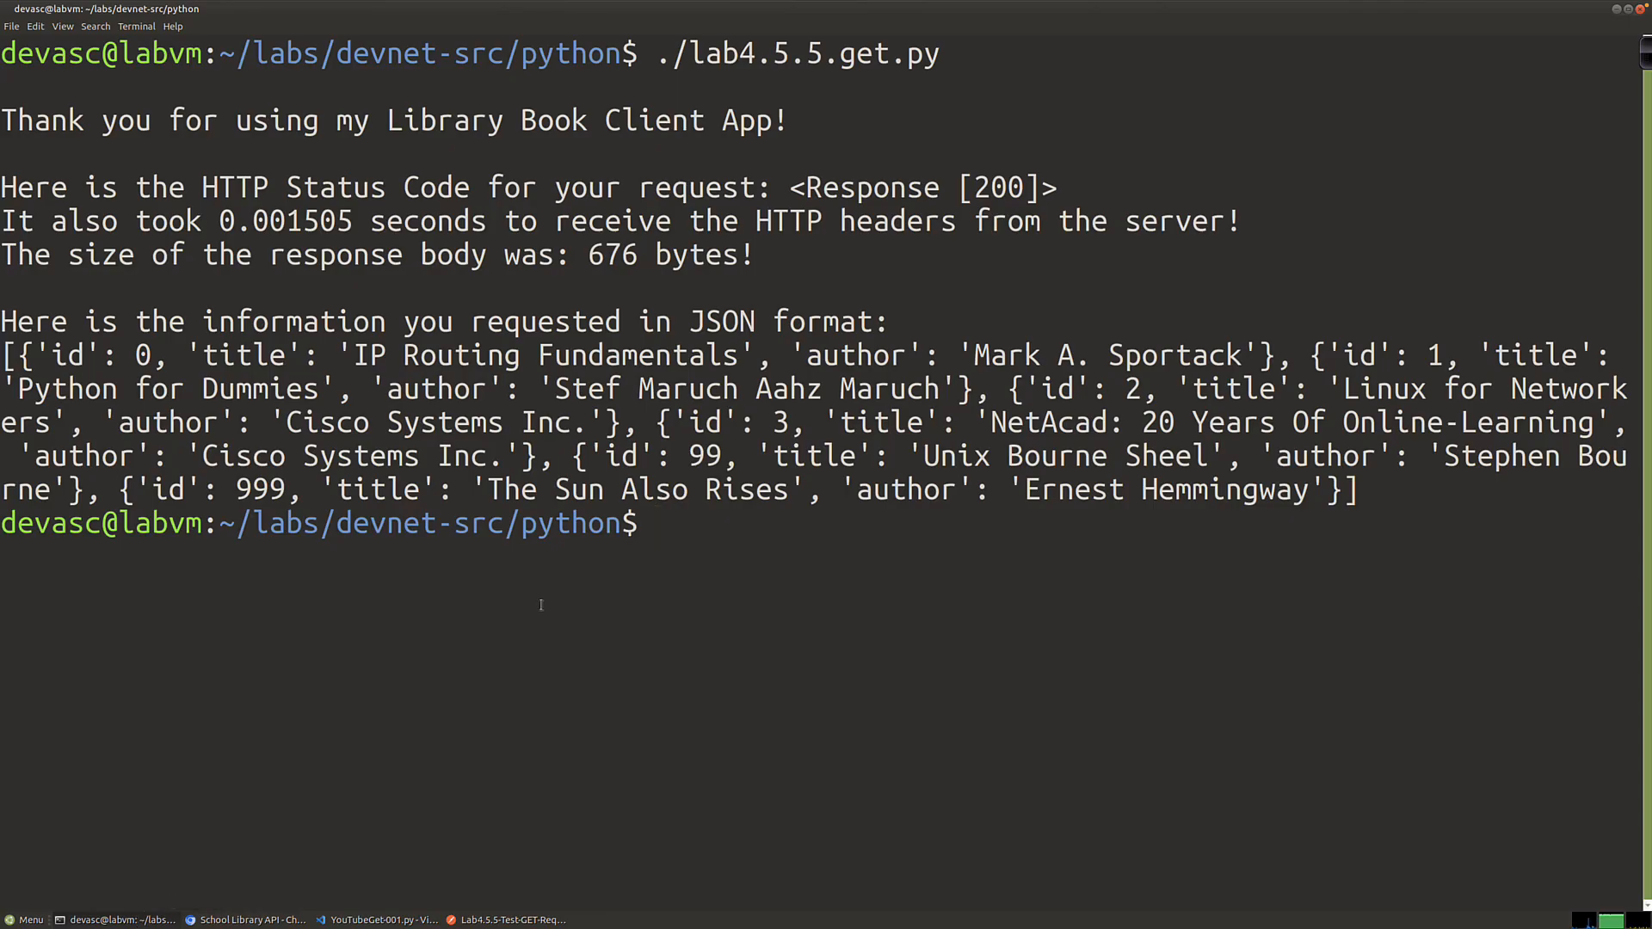
text(clear)
key(Return)
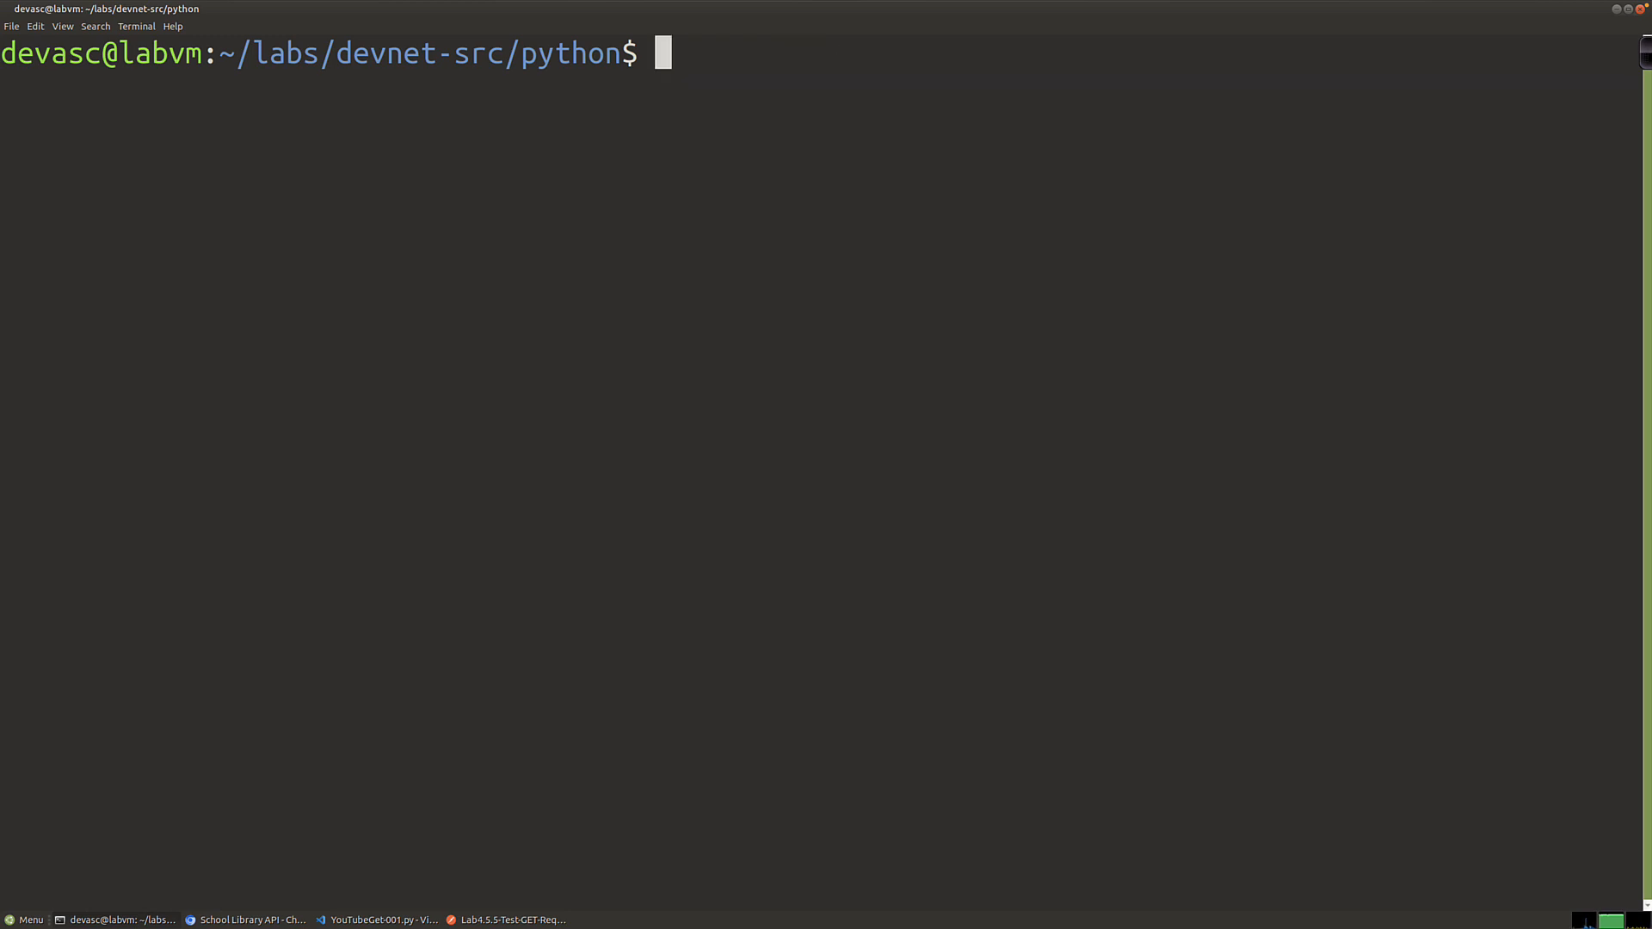
text(more)
key(BackSpace)
key(BackSpace)
key(BackSpace)
key(BackSpace)
key(BackSpace)
text(cat la)
key(Tab)
key(Return)
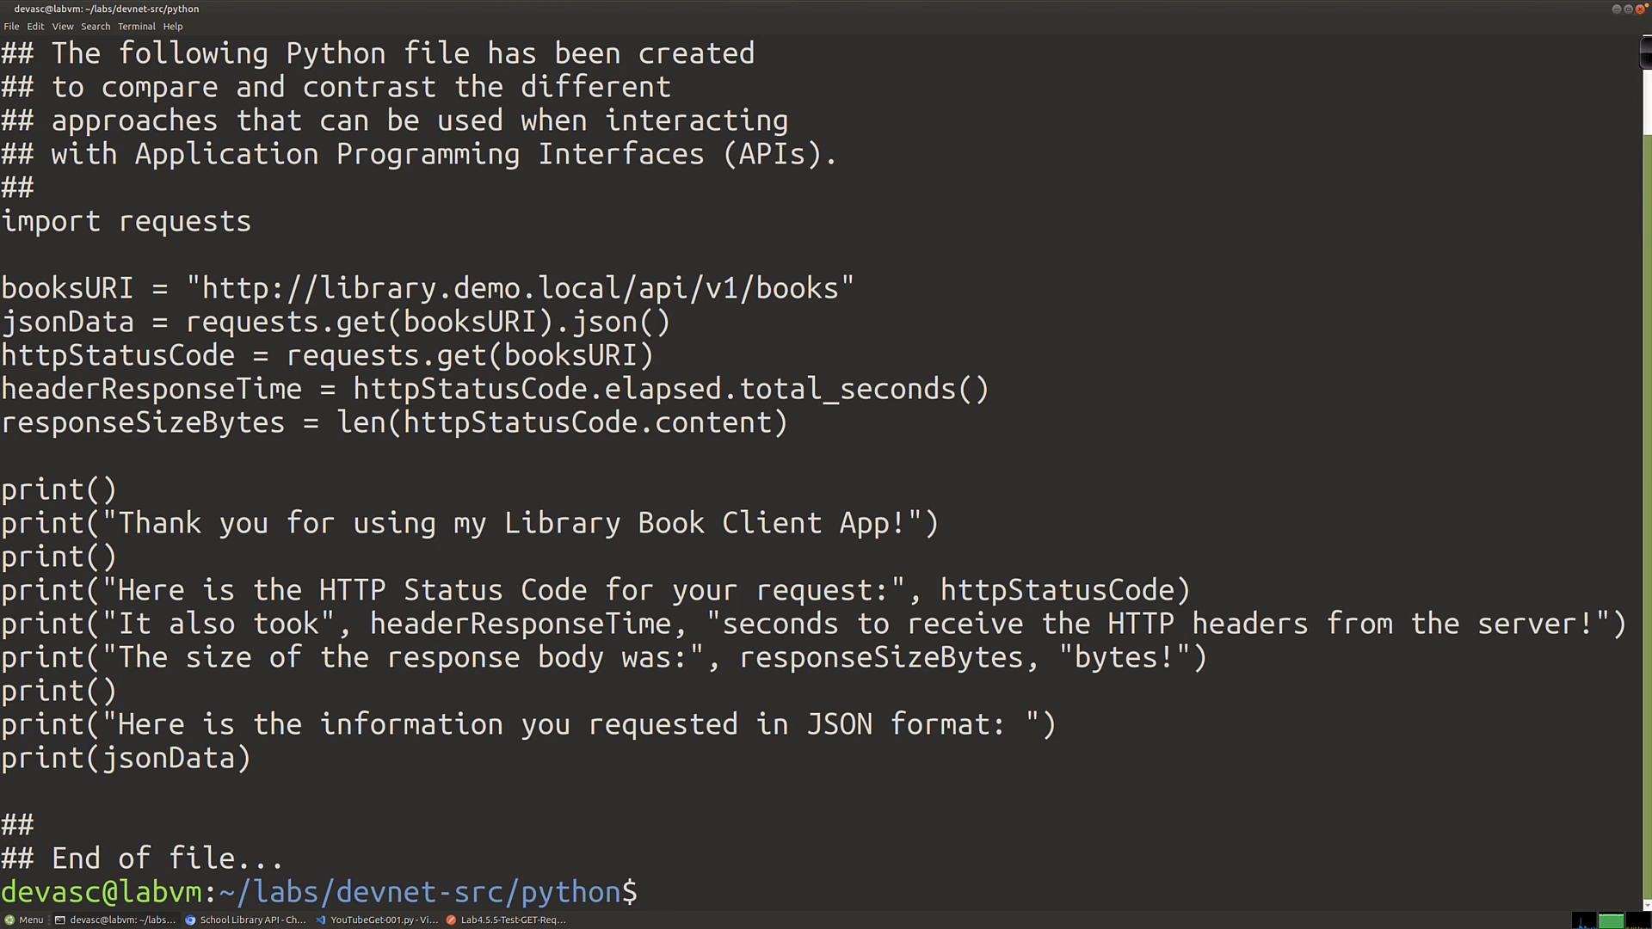